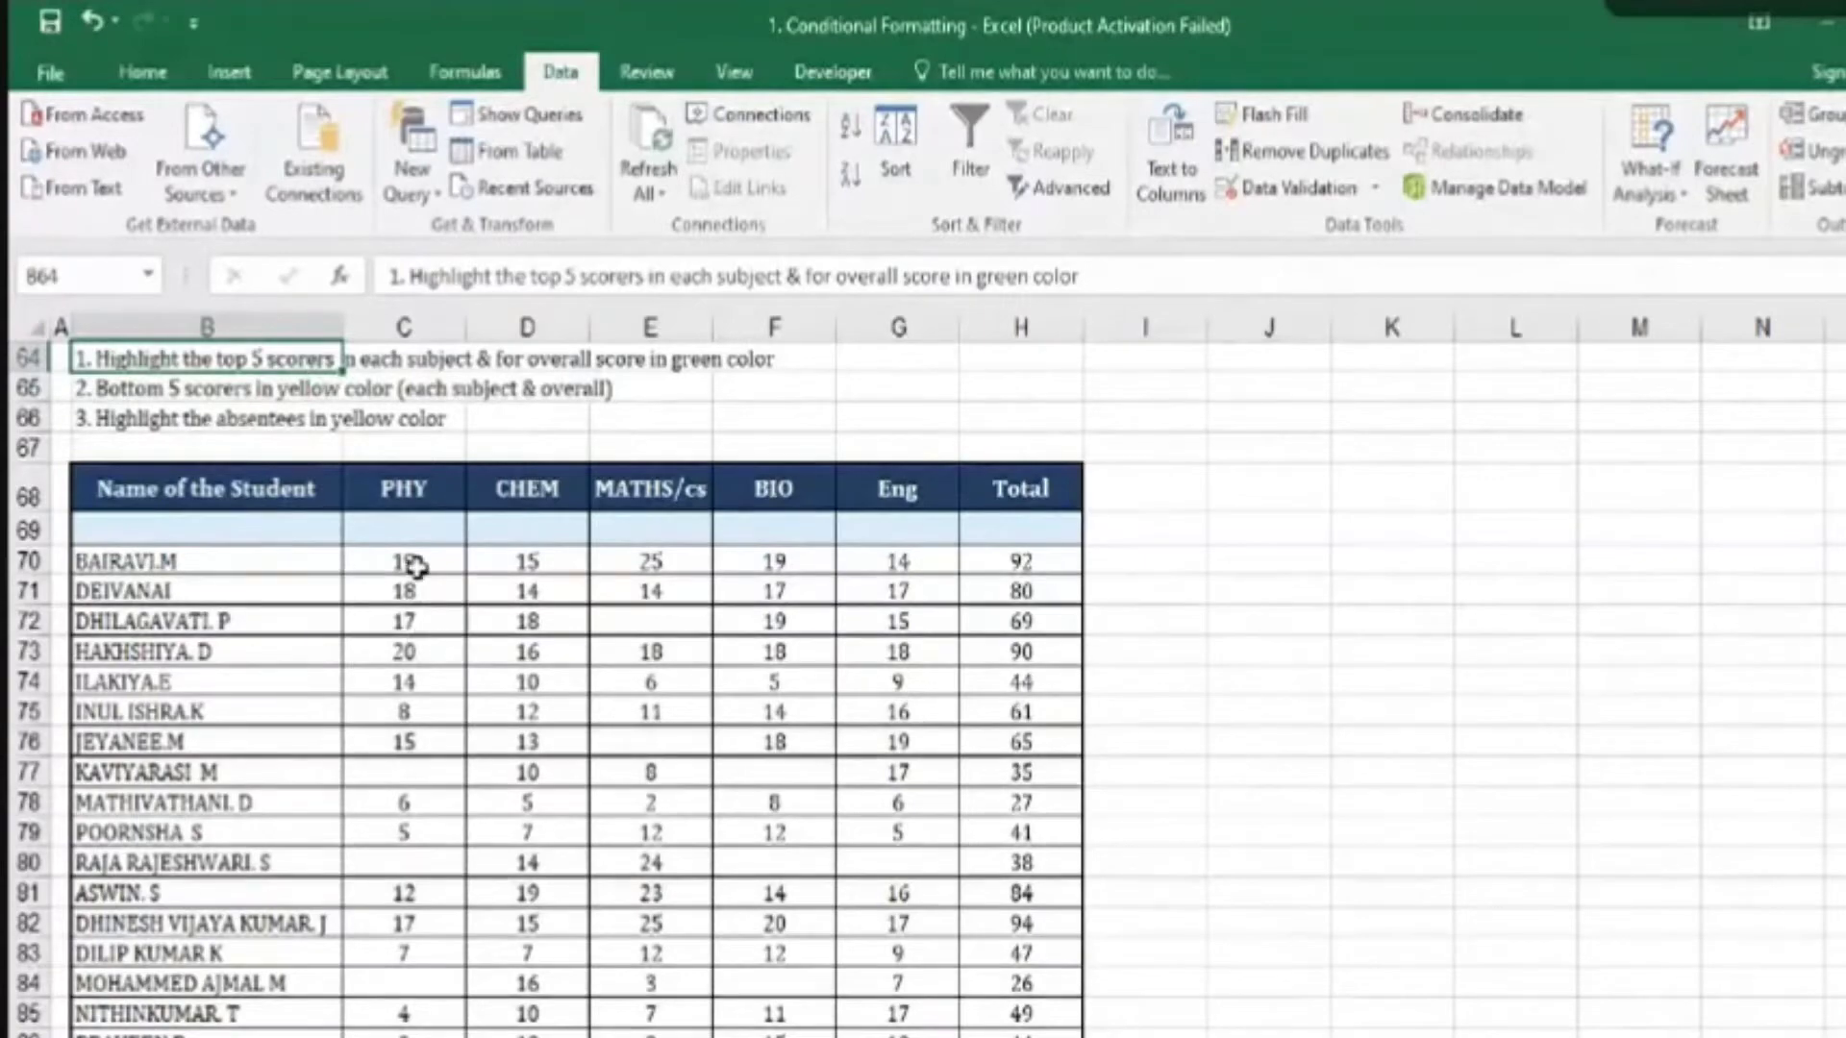
- Highlight the top 5 scores in the PHY column using a Top 10 Items rule with Green Fill with Dark Green Text
{"action": "left_click", "coordinate": [416, 551]}
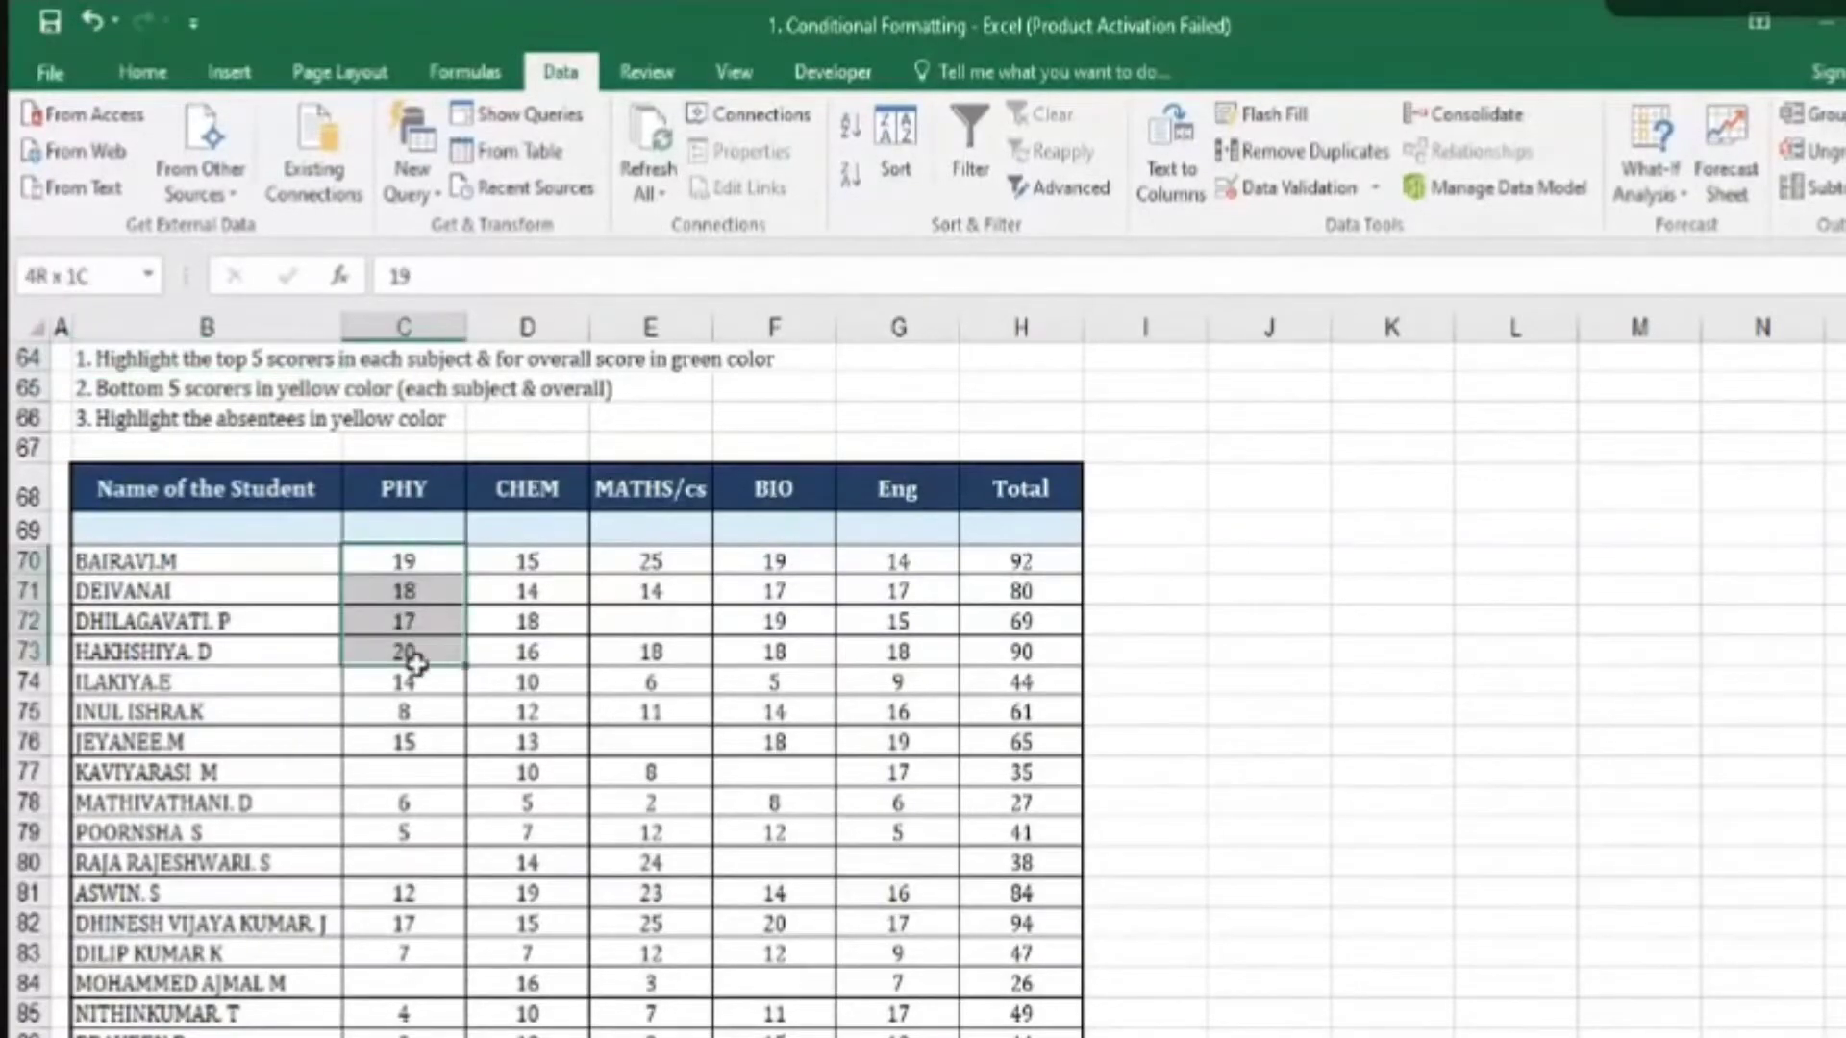
{"action": "left_click_drag", "start_coordinate": [416, 664], "coordinate": [435, 1009]}
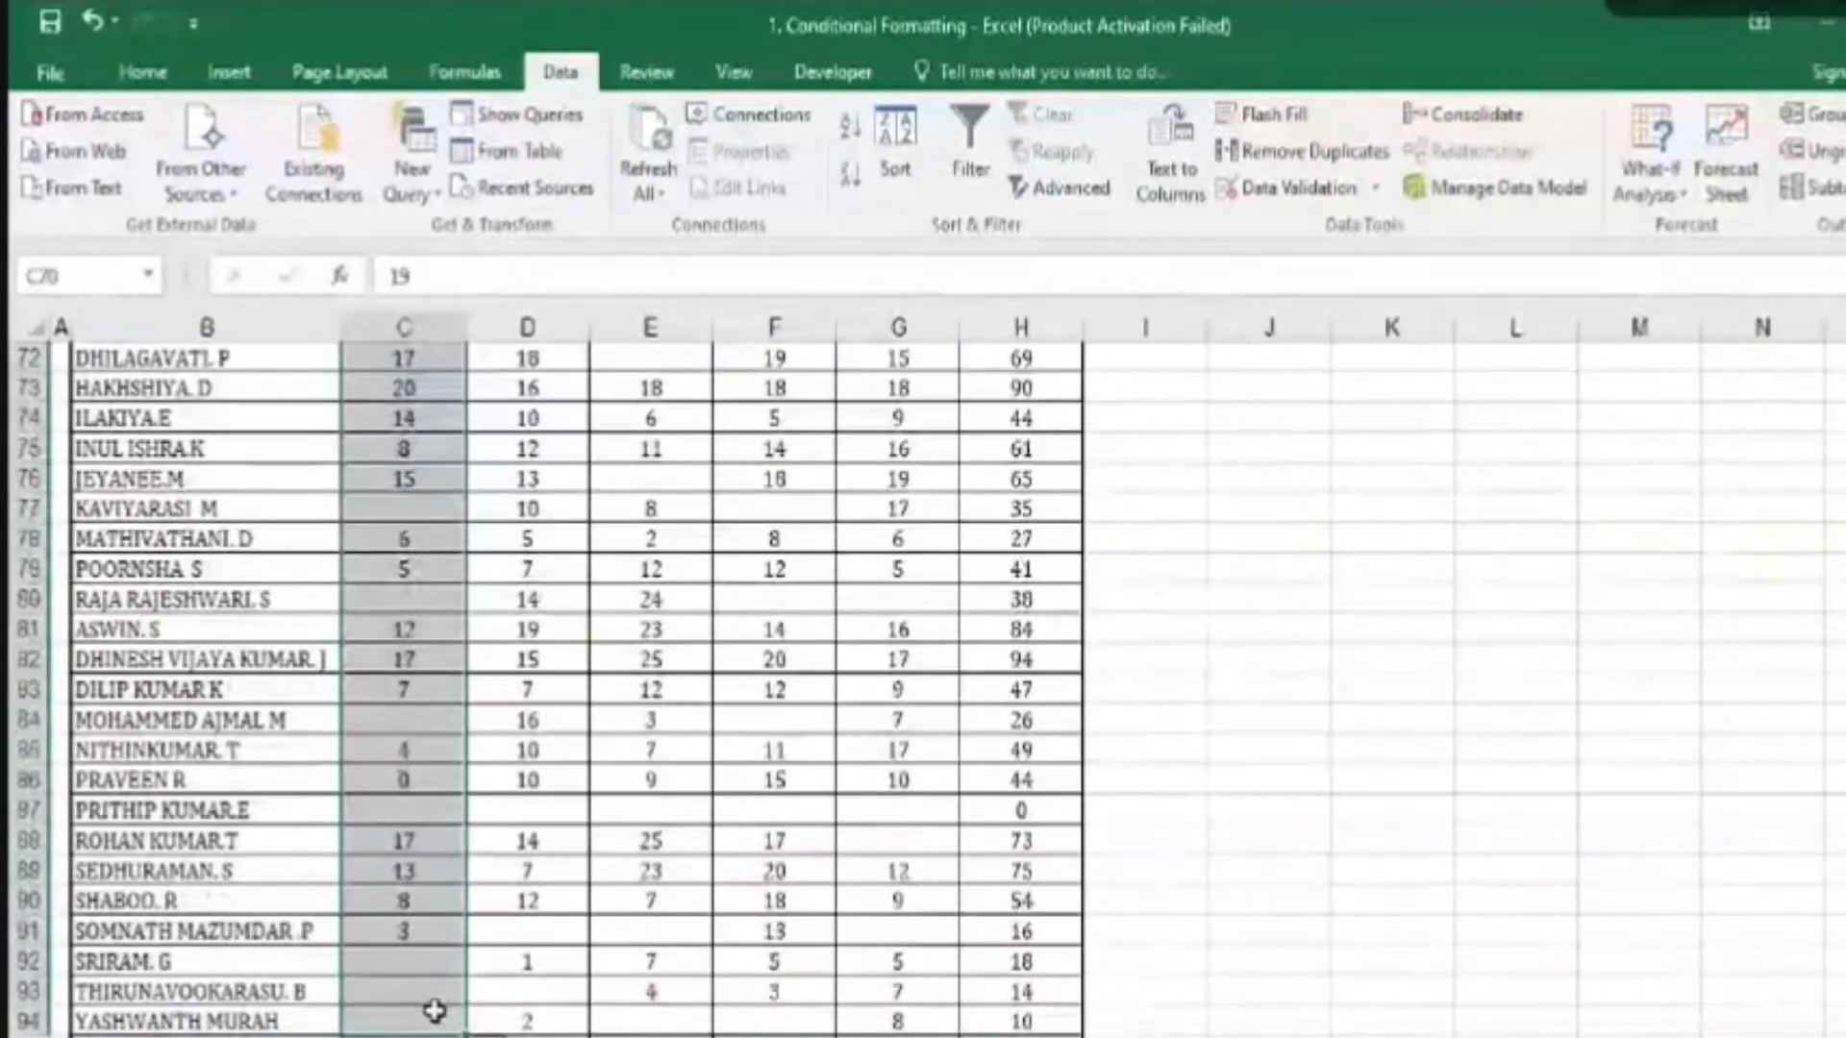
{"action": "left_click", "coordinate": [134, 72]}
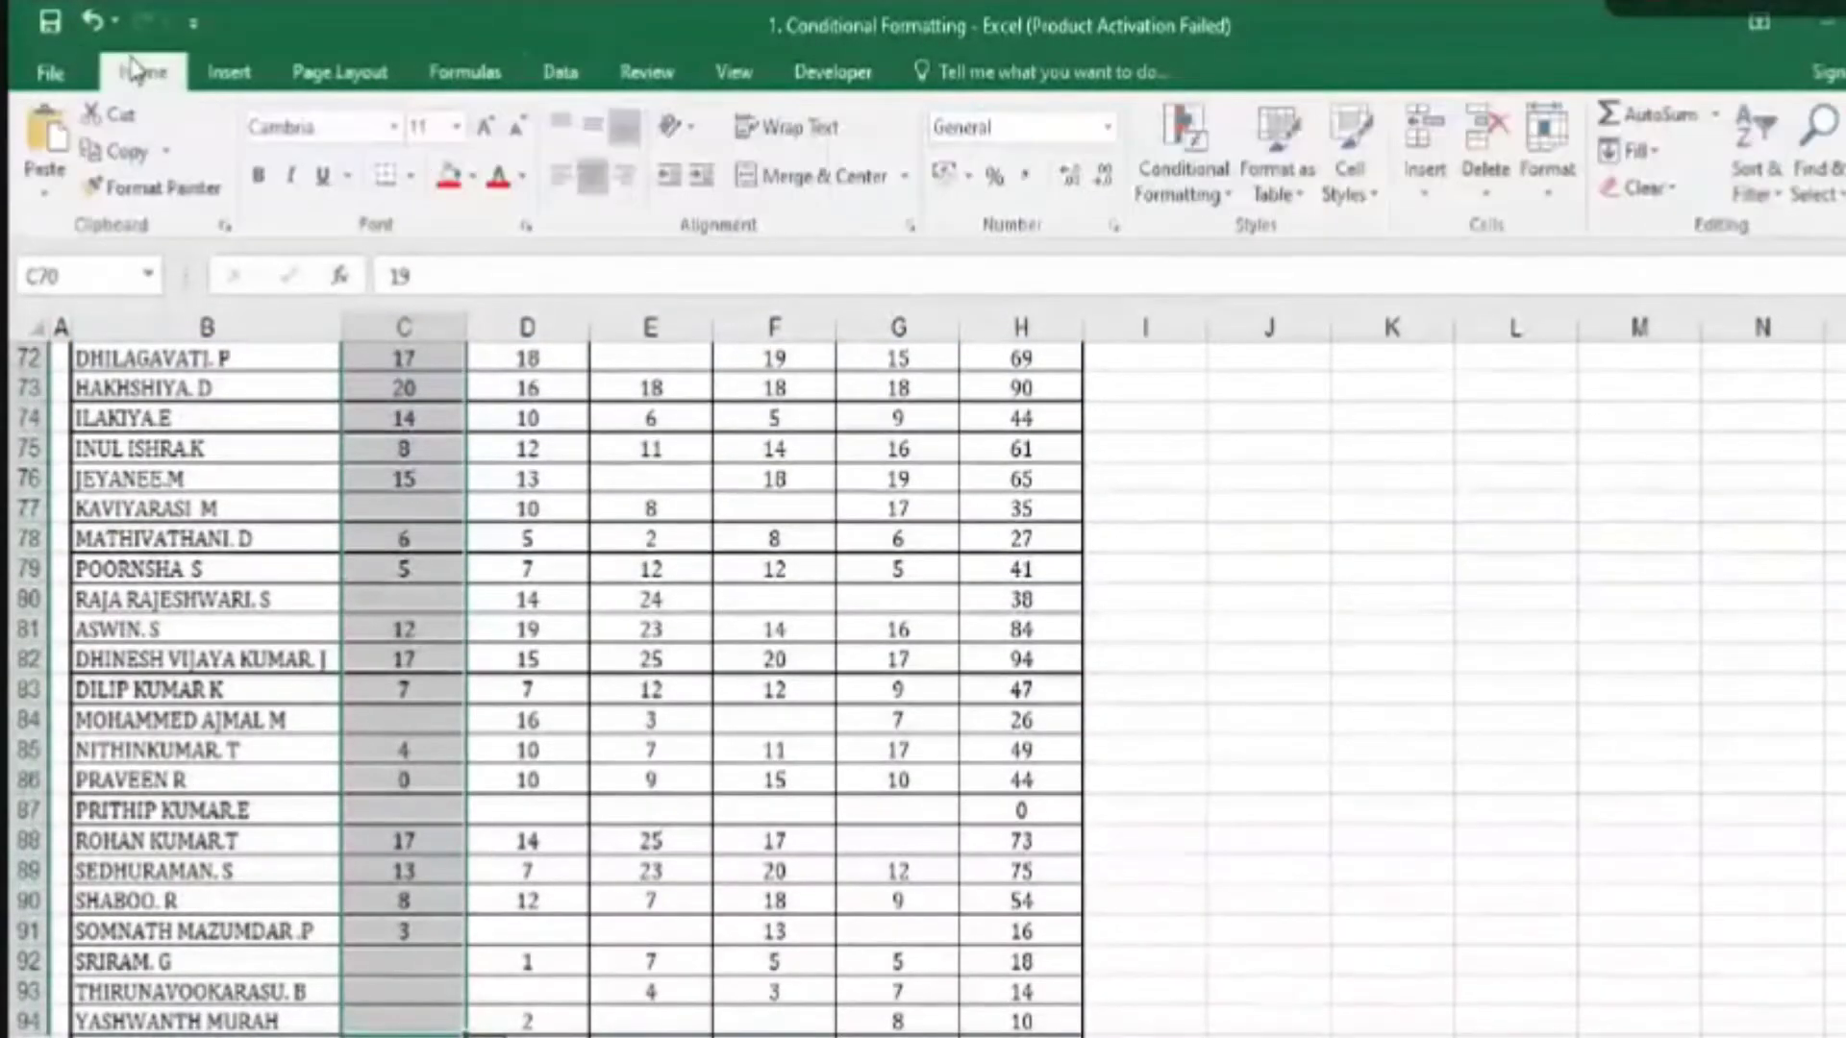
{"action": "left_click", "coordinate": [1172, 154]}
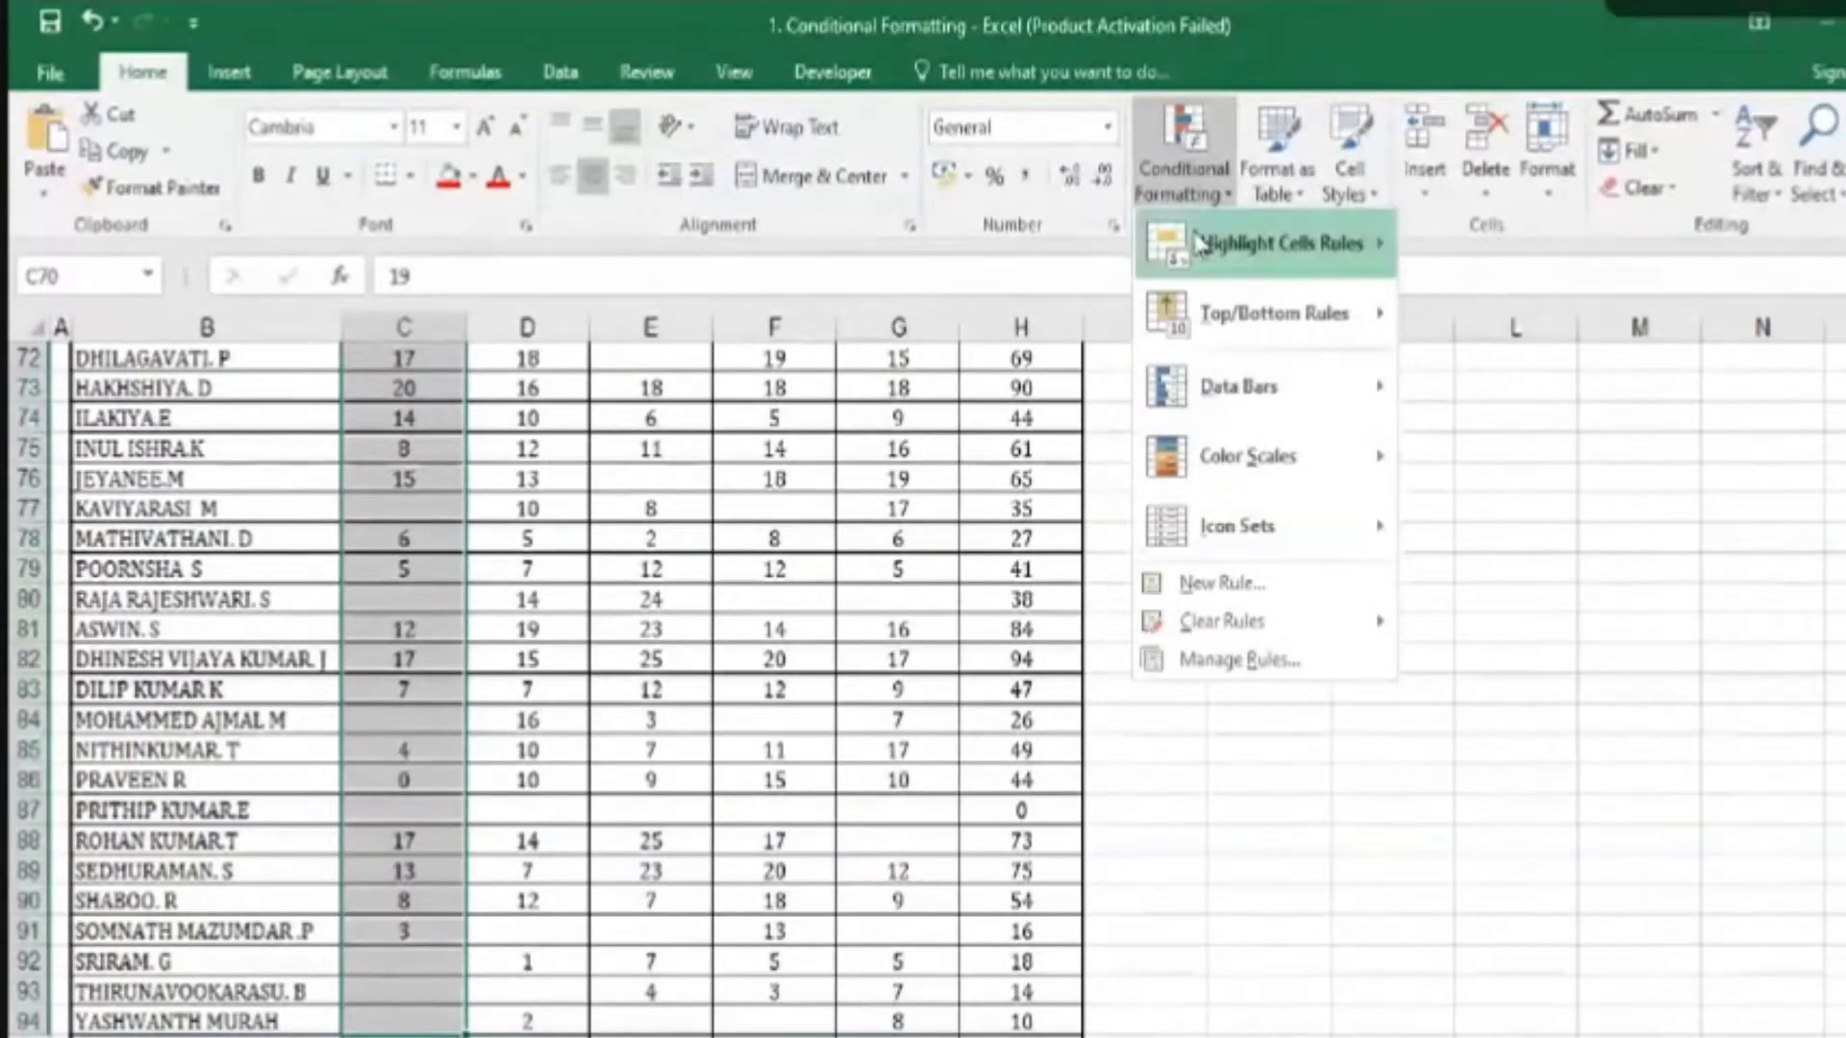
{"action": "mouse_move", "coordinate": [1218, 327]}
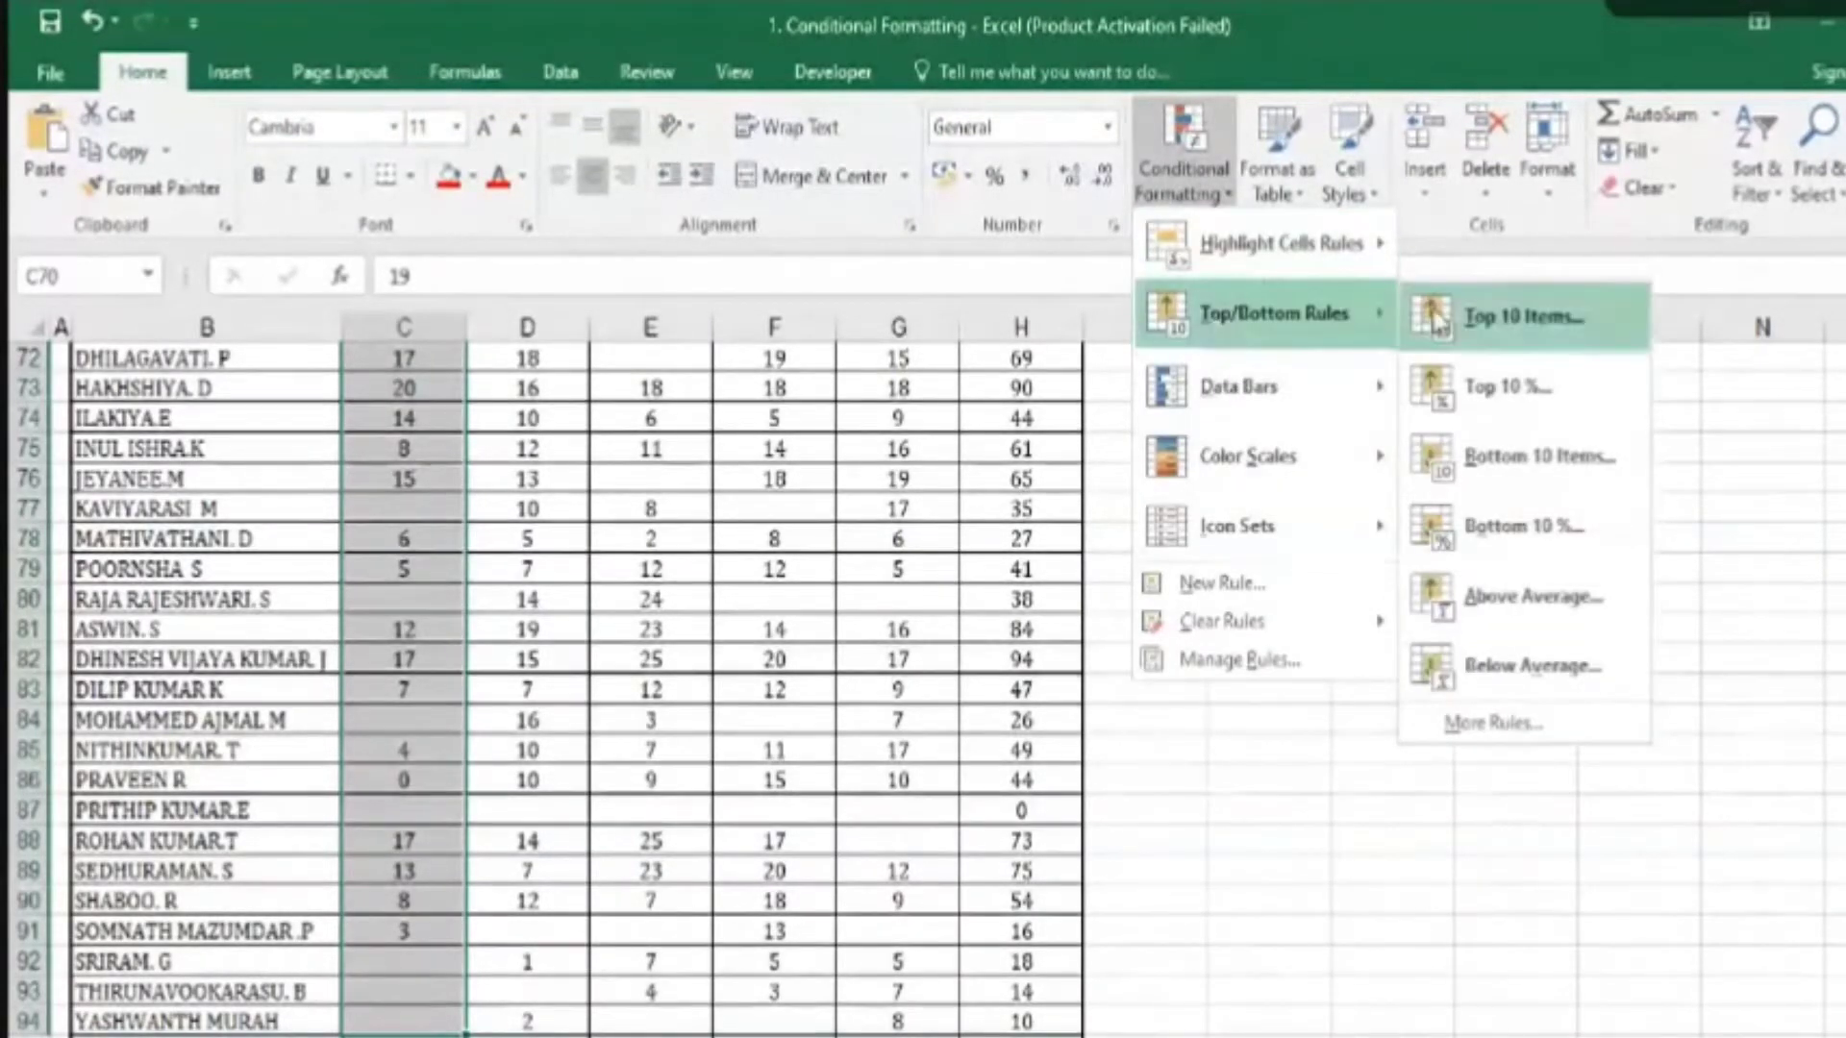
{"action": "left_click", "coordinate": [1512, 313]}
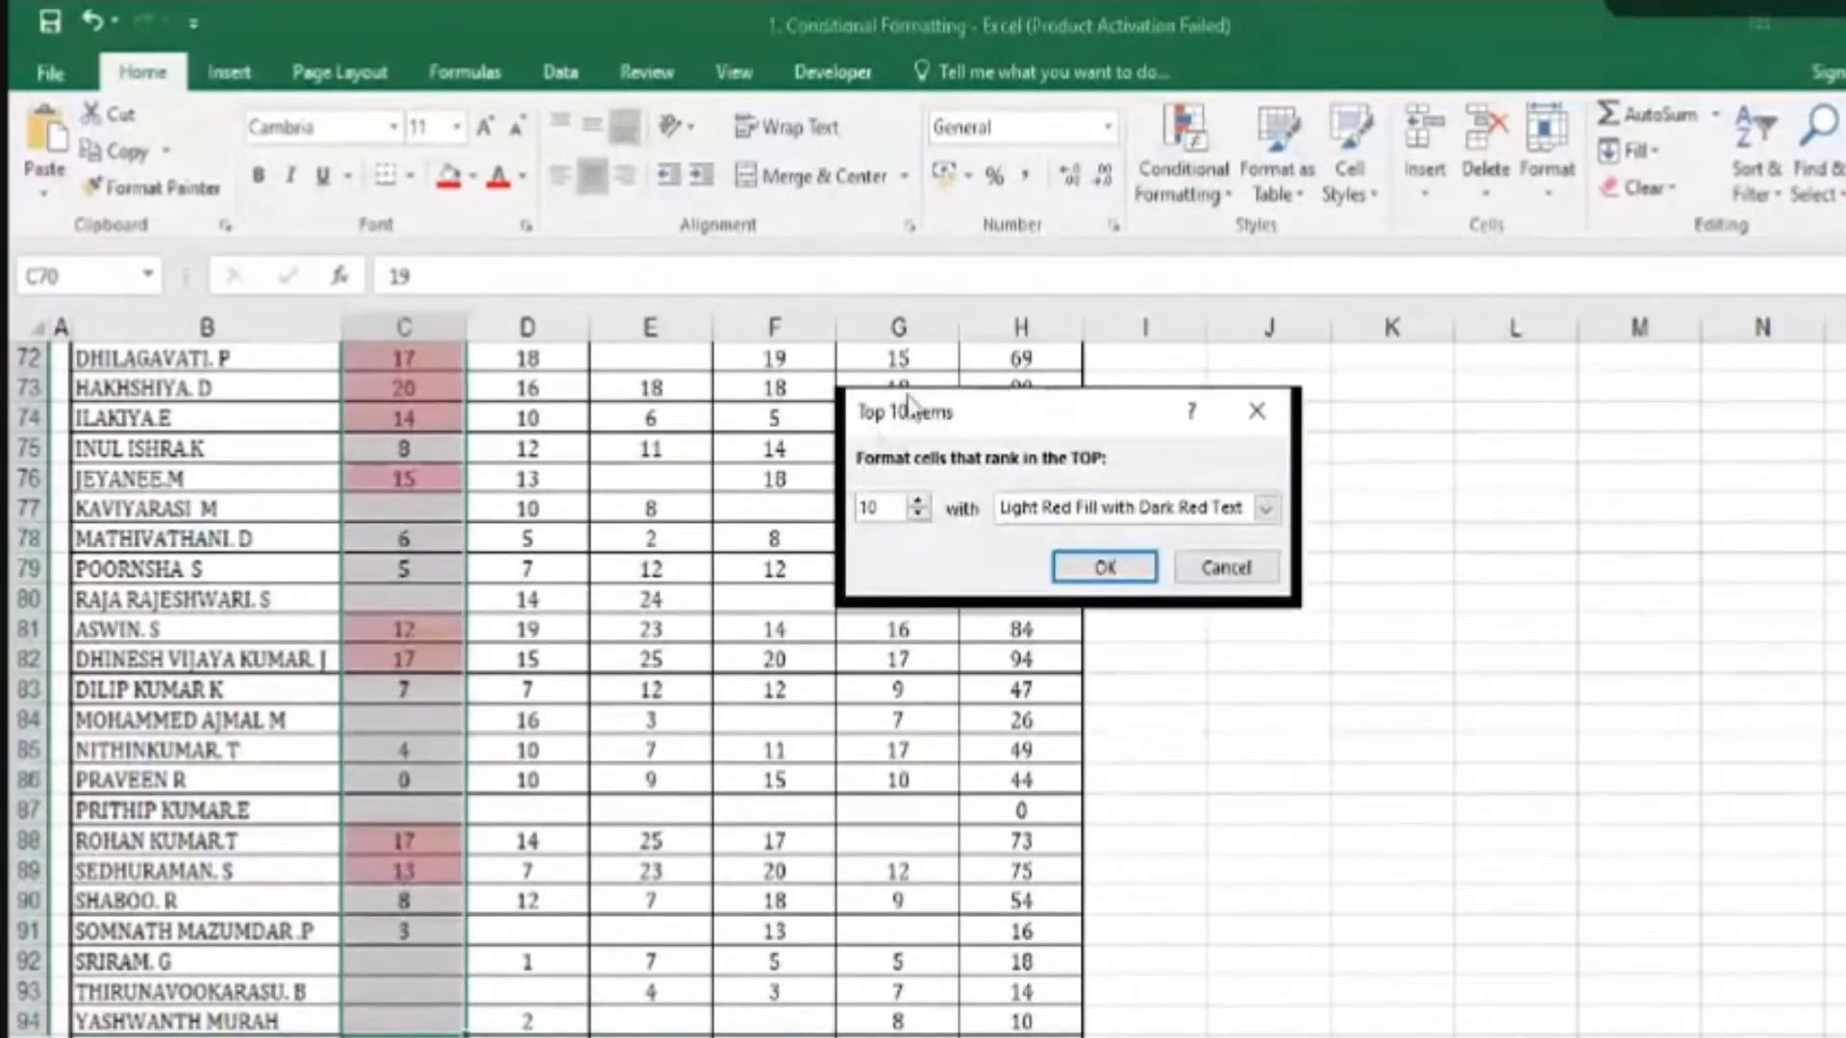
{"action": "left_click_drag", "start_coordinate": [914, 403], "coordinate": [1057, 567]}
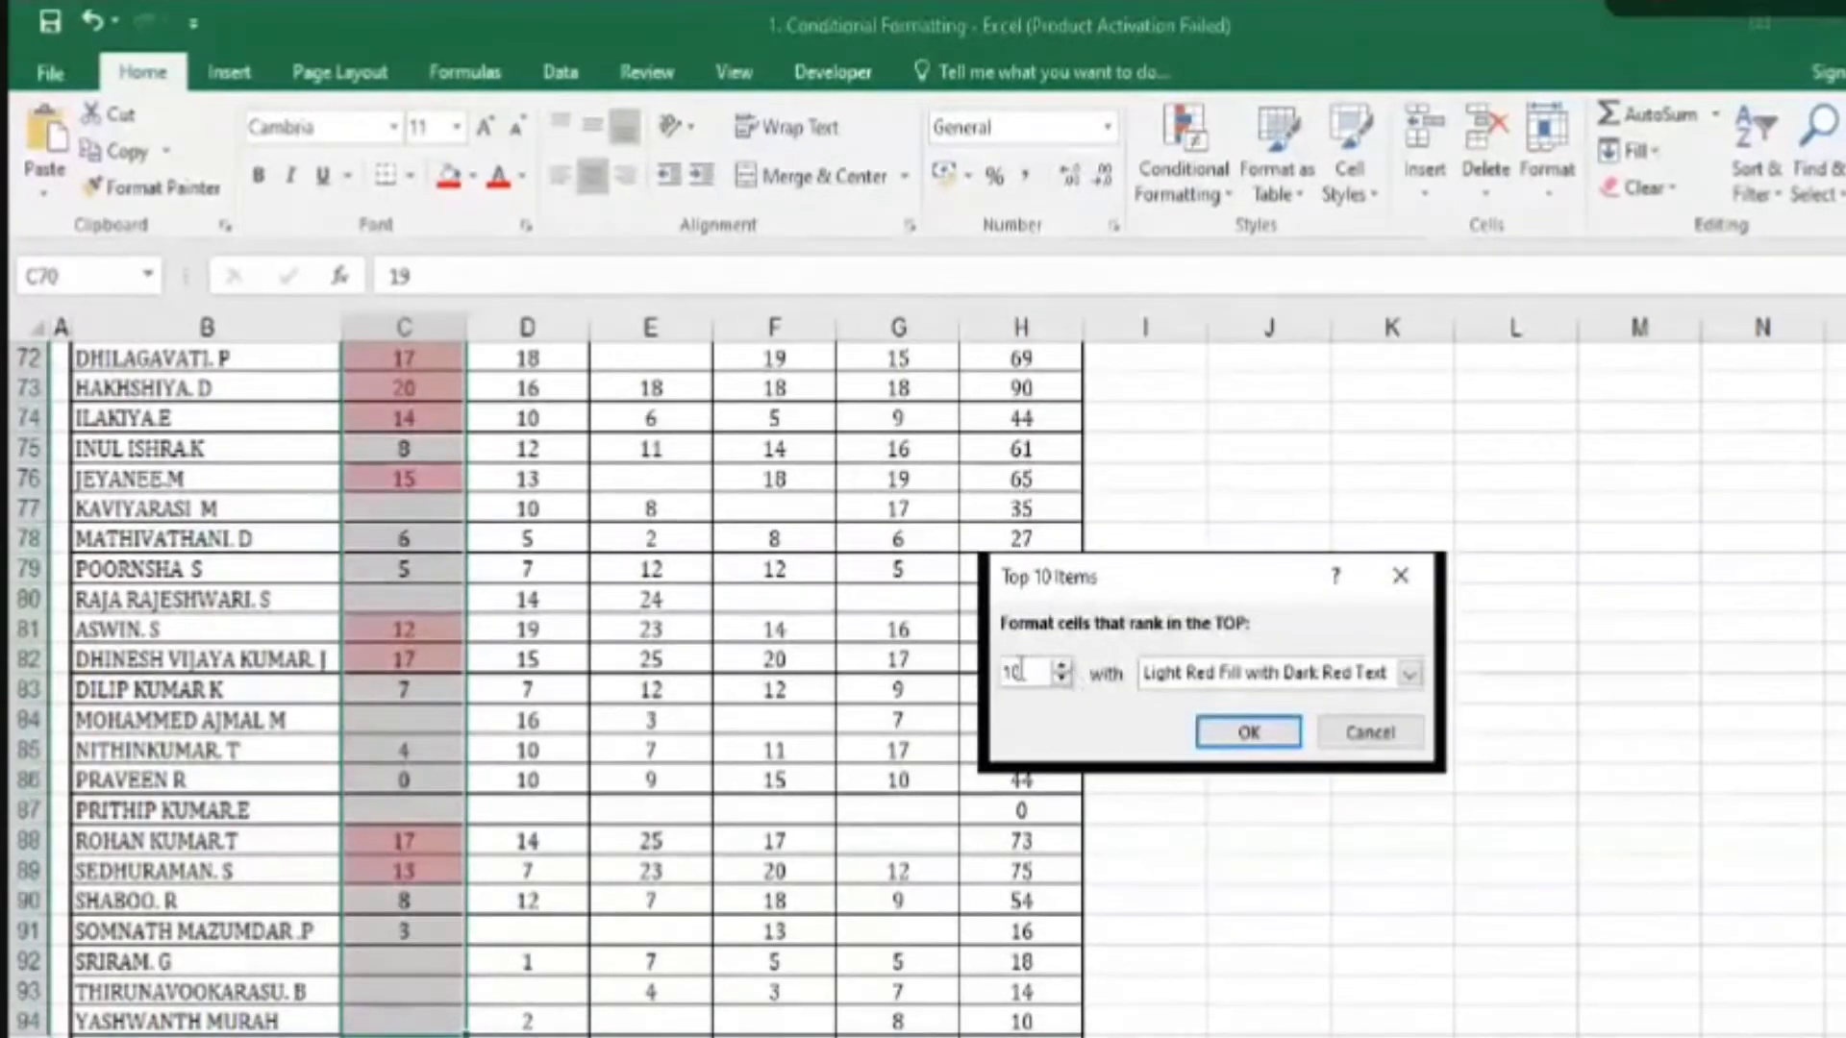
{"action": "double_click", "coordinate": [1015, 673]}
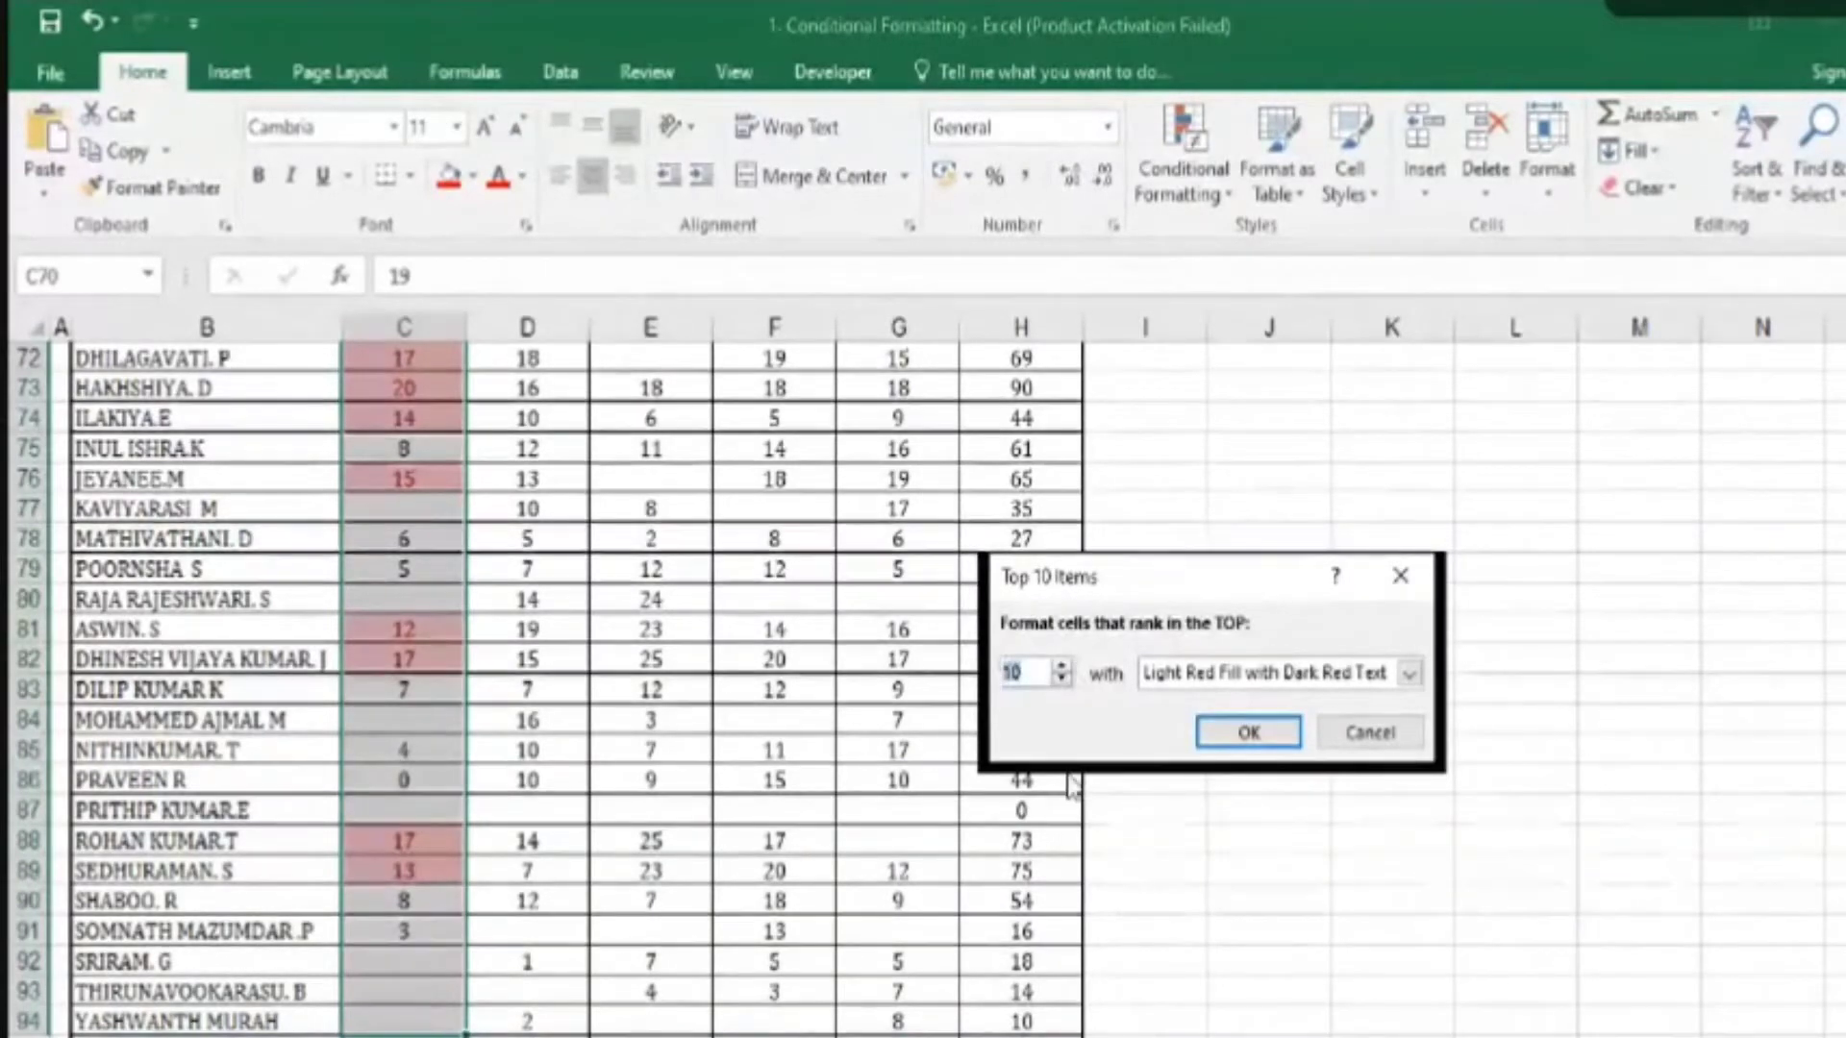
{"action": "type", "text": "5"}
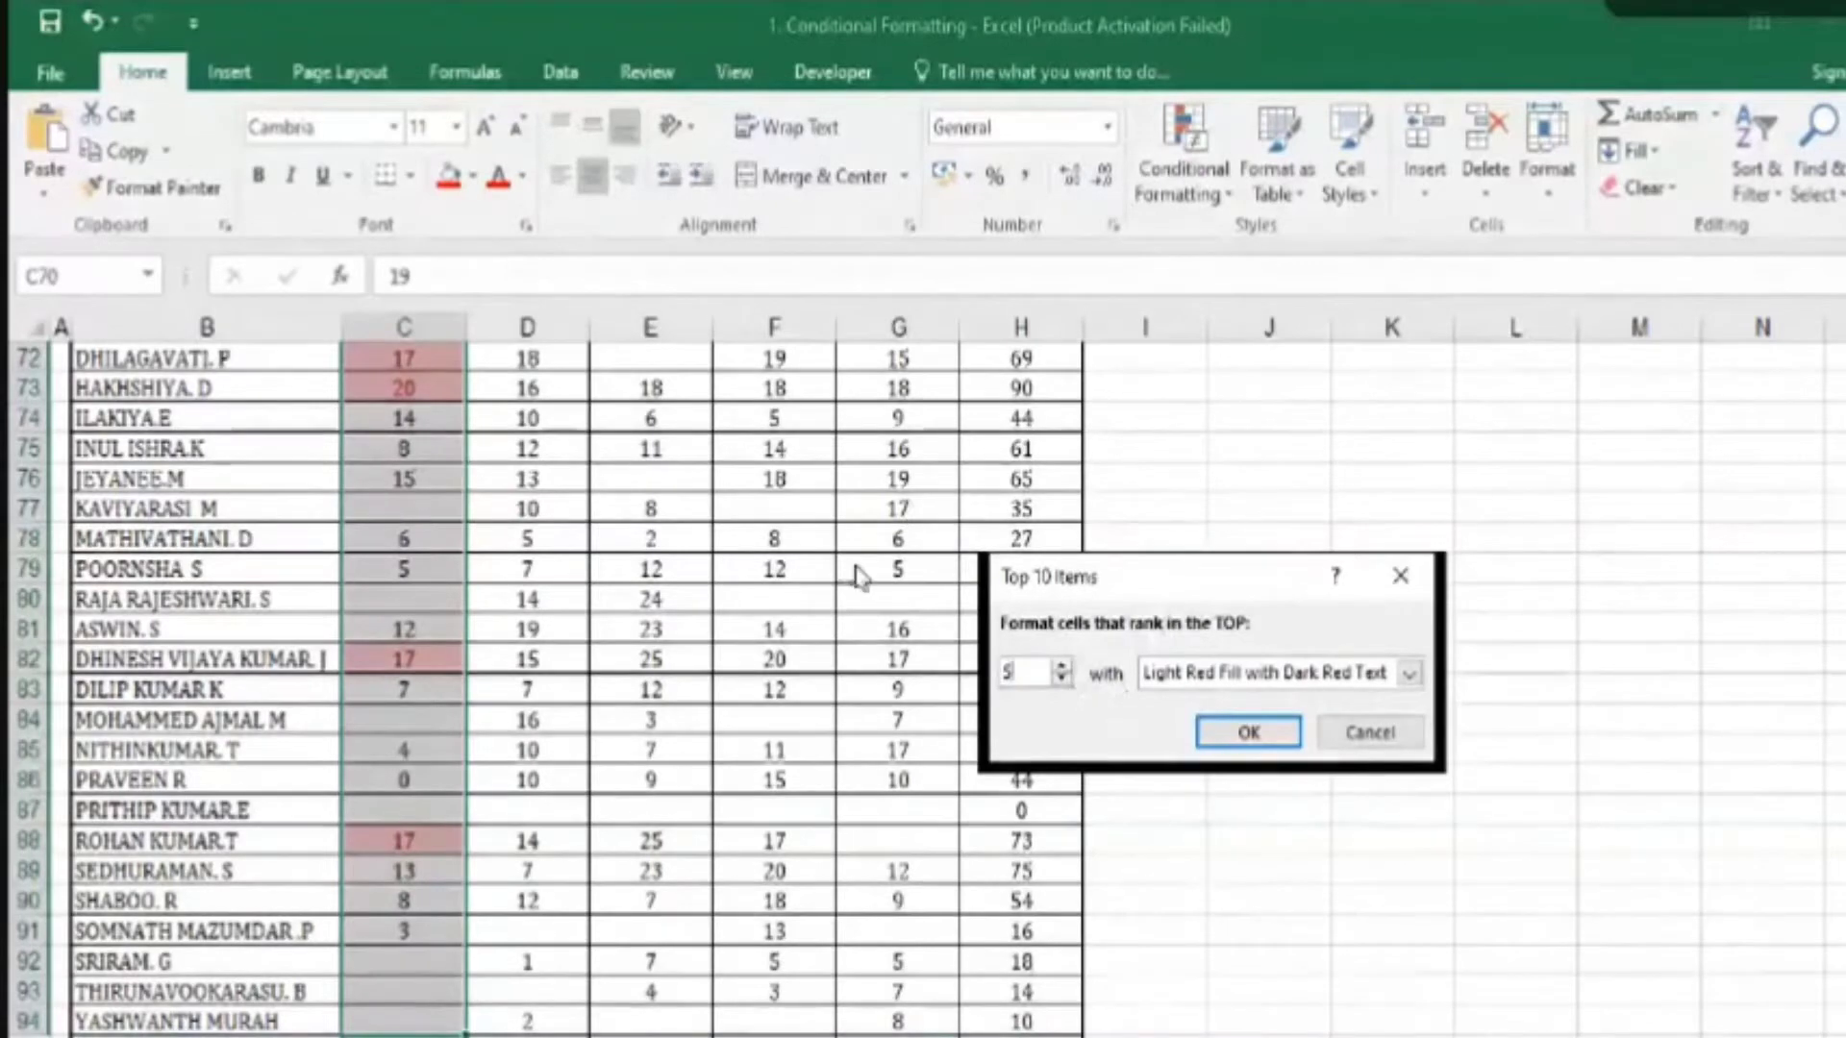
{"action": "left_click", "coordinate": [1409, 675]}
{"action": "left_click", "coordinate": [1241, 741]}
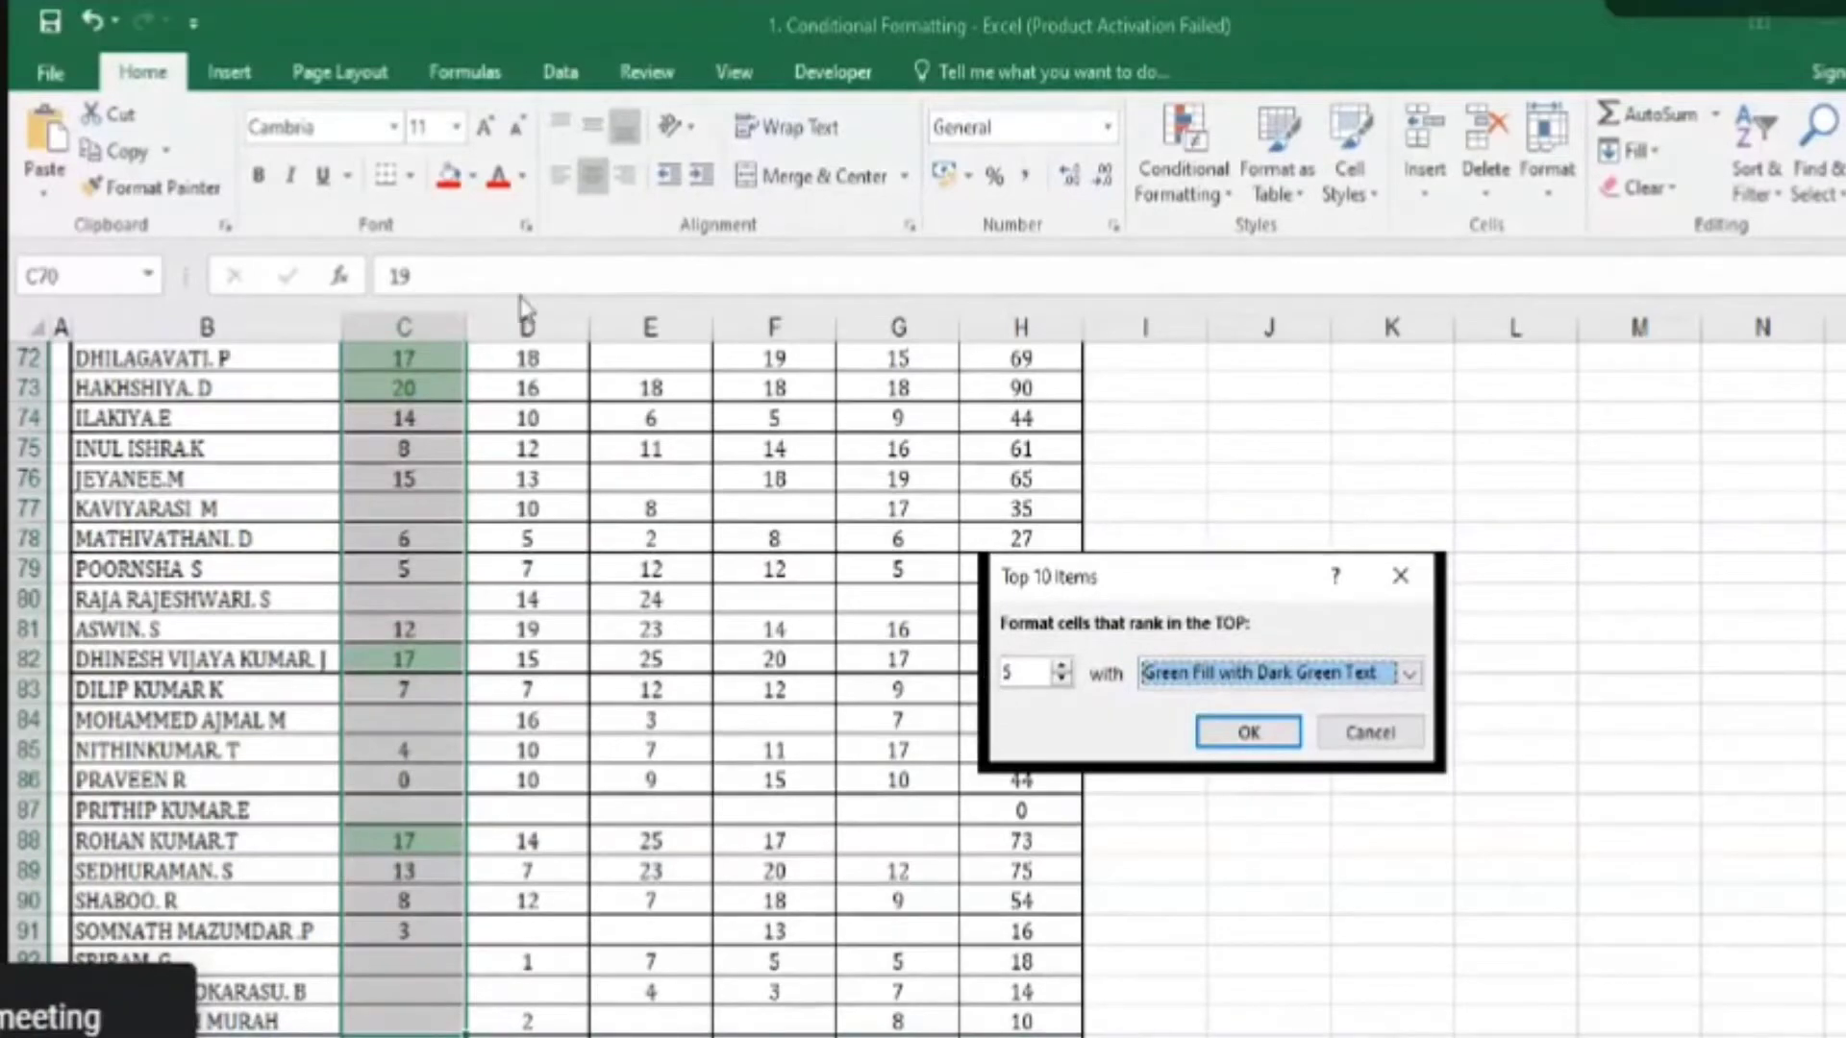
{"action": "left_click", "coordinate": [1247, 731]}
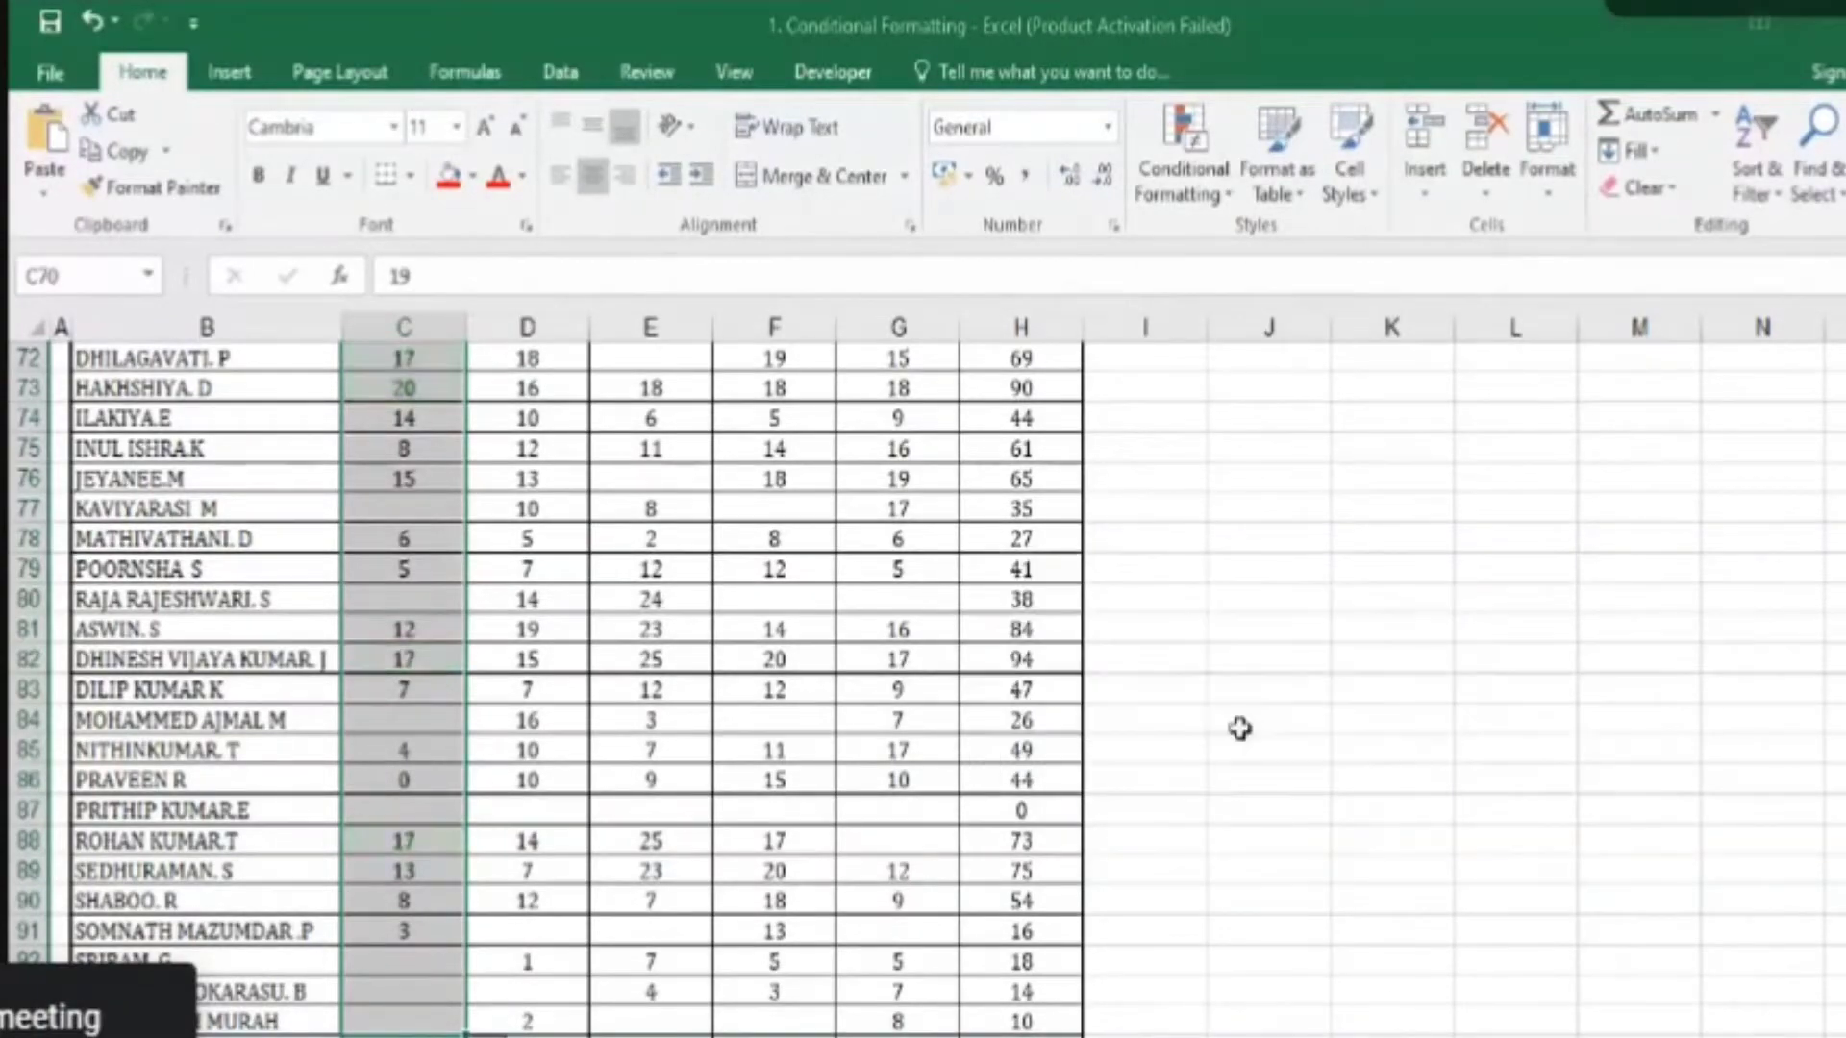
- Select the scores of all five subjects from PHY to Eng, and undo the green top-5 highlighting in the PHY column
{"action": "scroll", "coordinate": [366, 558], "scroll_direction": "up", "scroll_amount": 6}
{"action": "scroll", "coordinate": [366, 558], "scroll_direction": "down", "scroll_amount": 5}
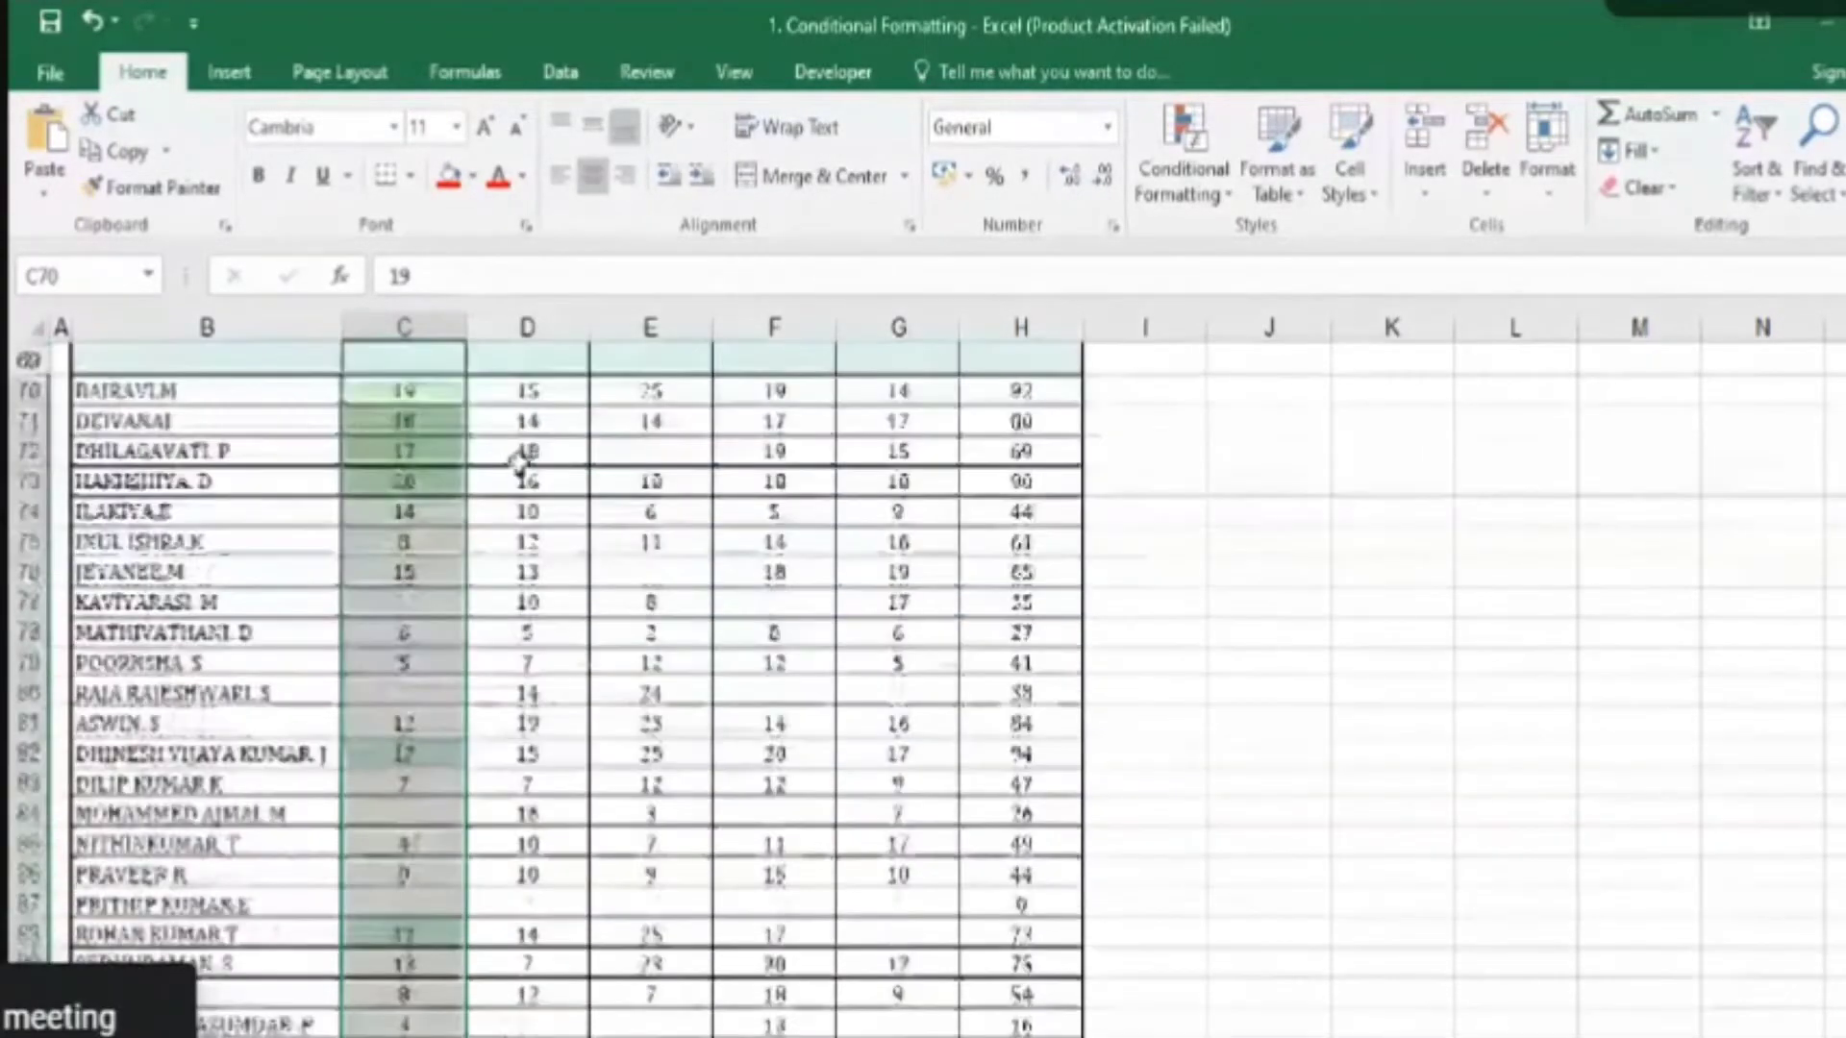
{"action": "left_click", "coordinate": [414, 392]}
{"action": "scroll", "coordinate": [416, 394], "scroll_direction": "up", "scroll_amount": 1}
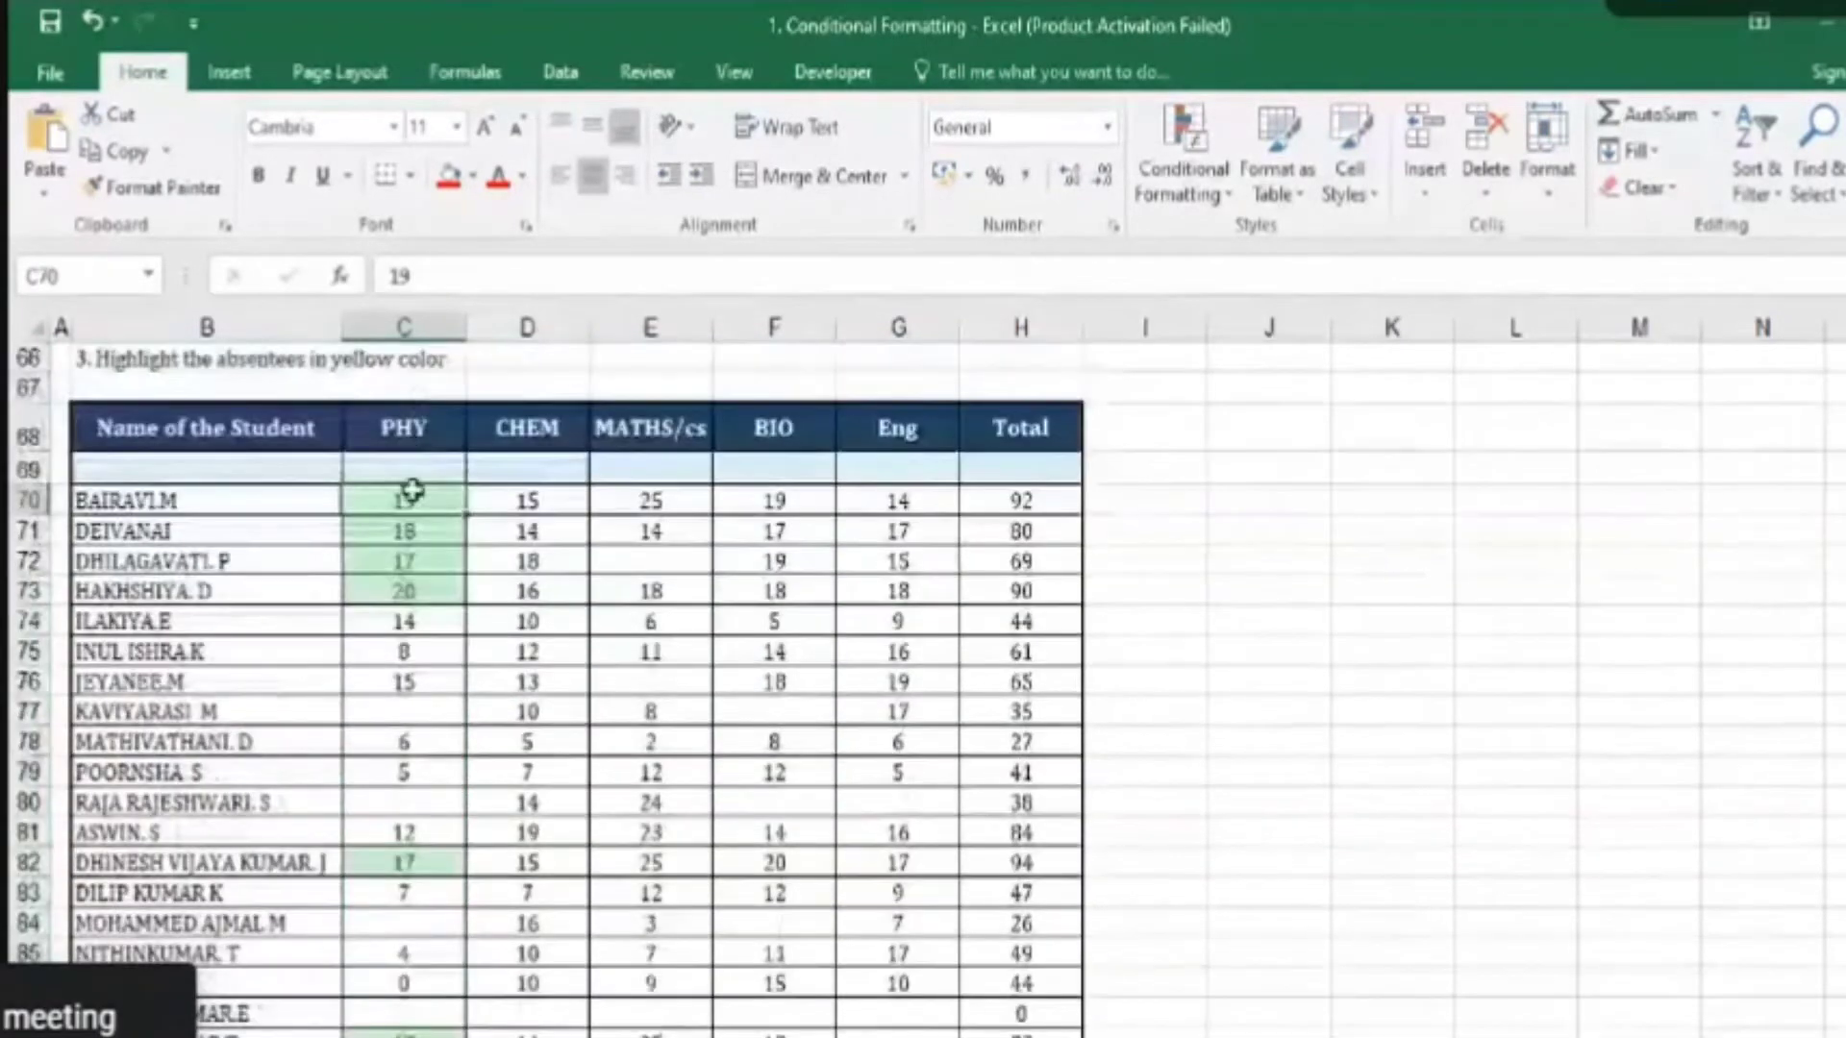
{"action": "left_click_drag", "start_coordinate": [435, 517], "coordinate": [957, 1033]}
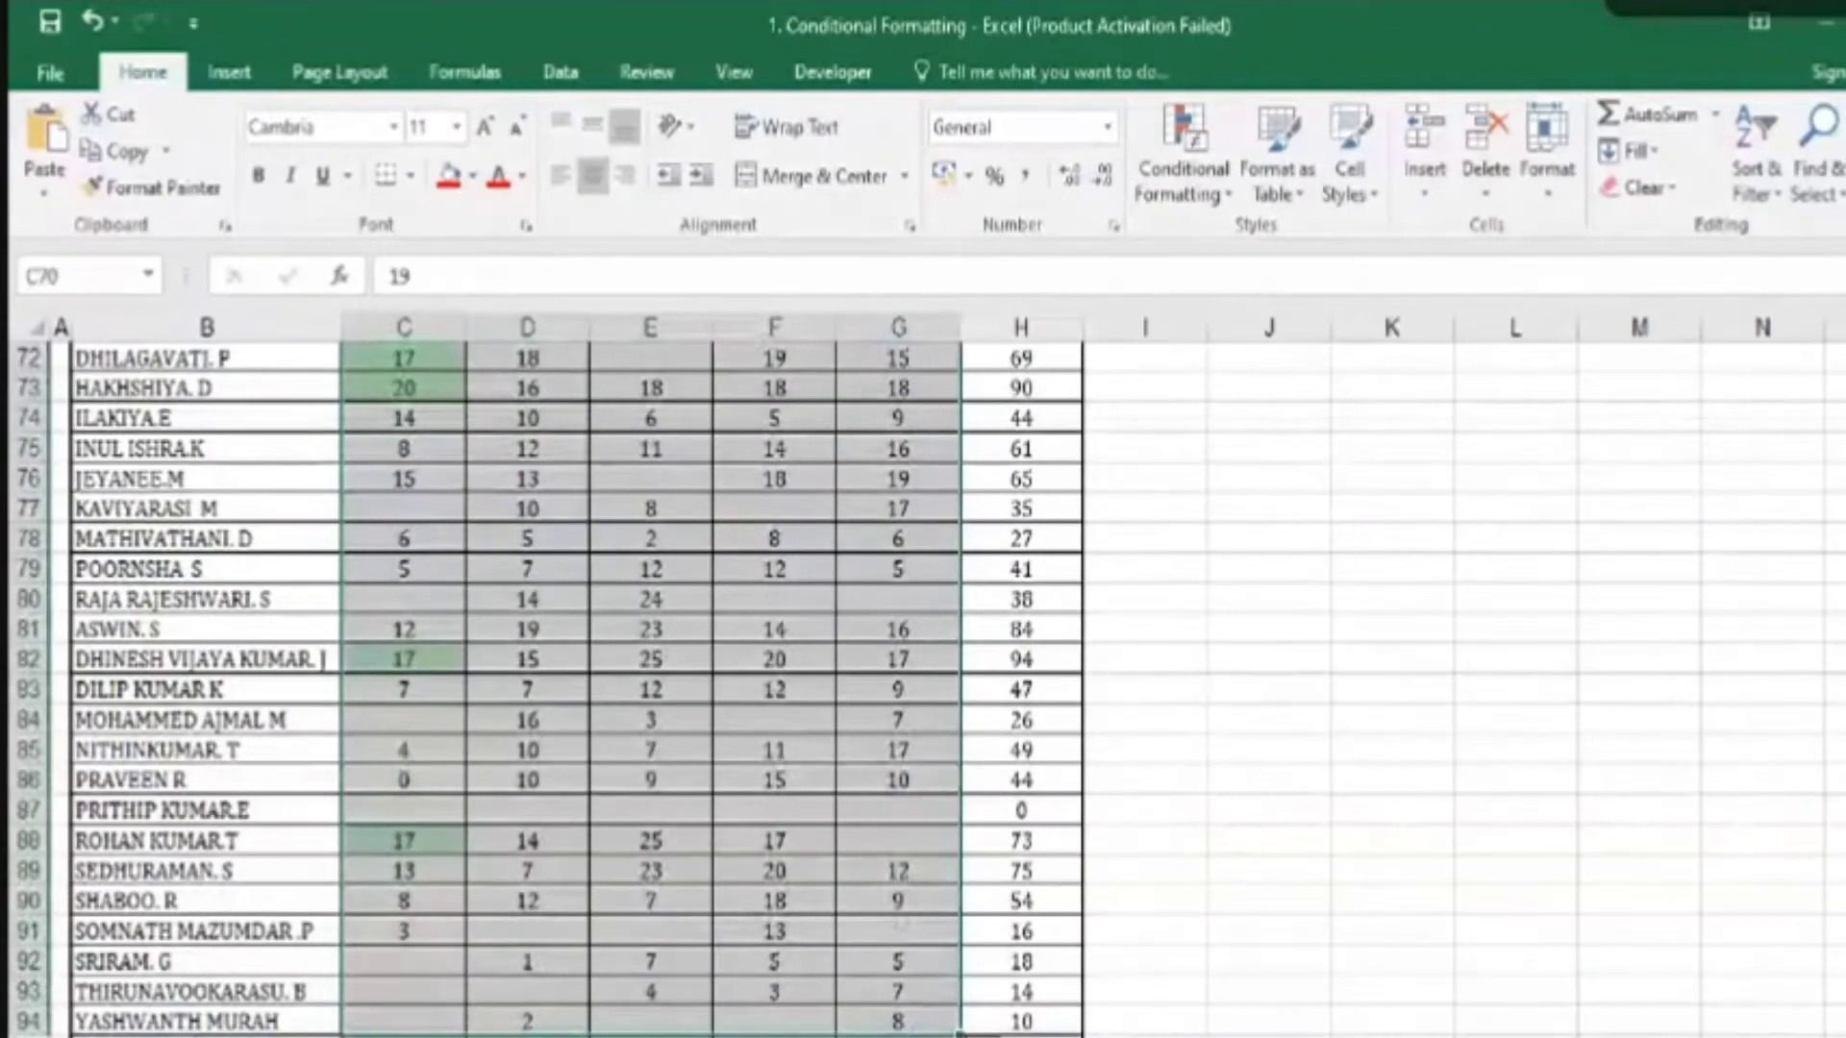
{"action": "scroll", "coordinate": [429, 557], "scroll_direction": "up", "scroll_amount": 3}
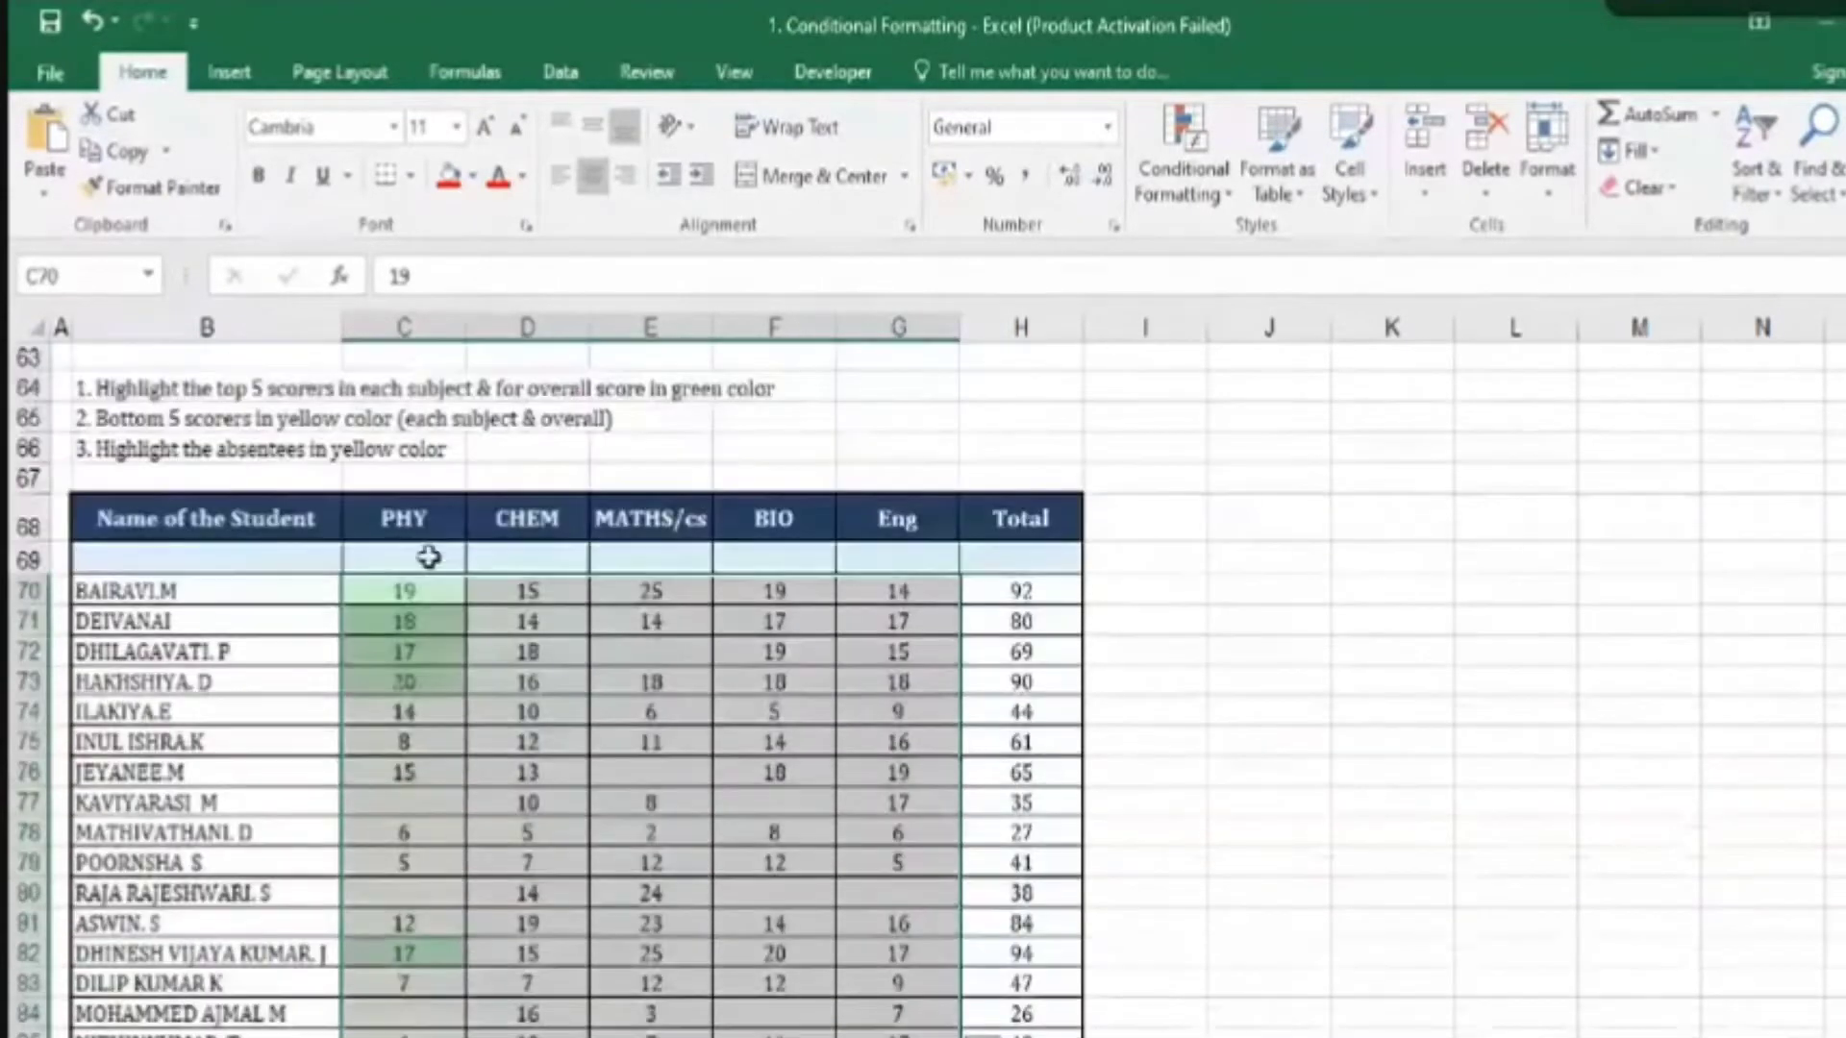
{"action": "key", "text": "ctrl+z"}
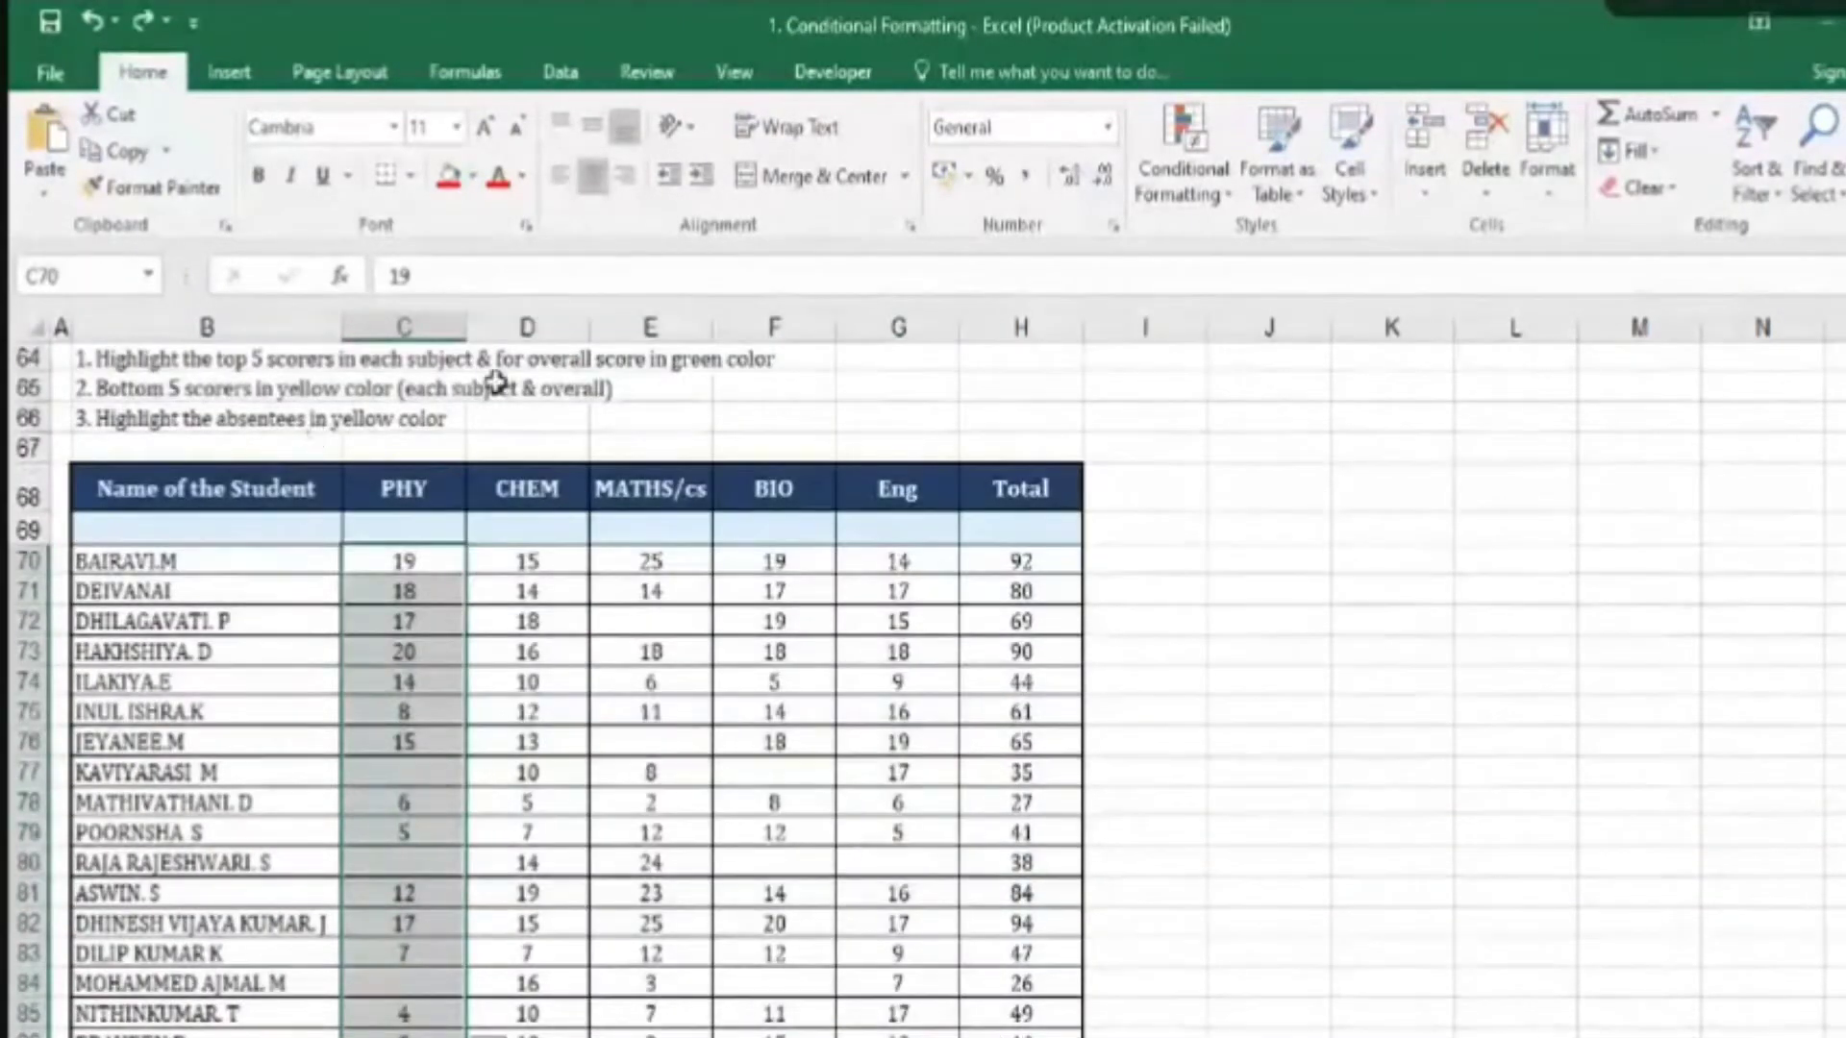
- Select the PHY scores from C70 down and format their top 5 items with Green Fill with Dark Green Text
{"action": "left_click", "coordinate": [327, 361]}
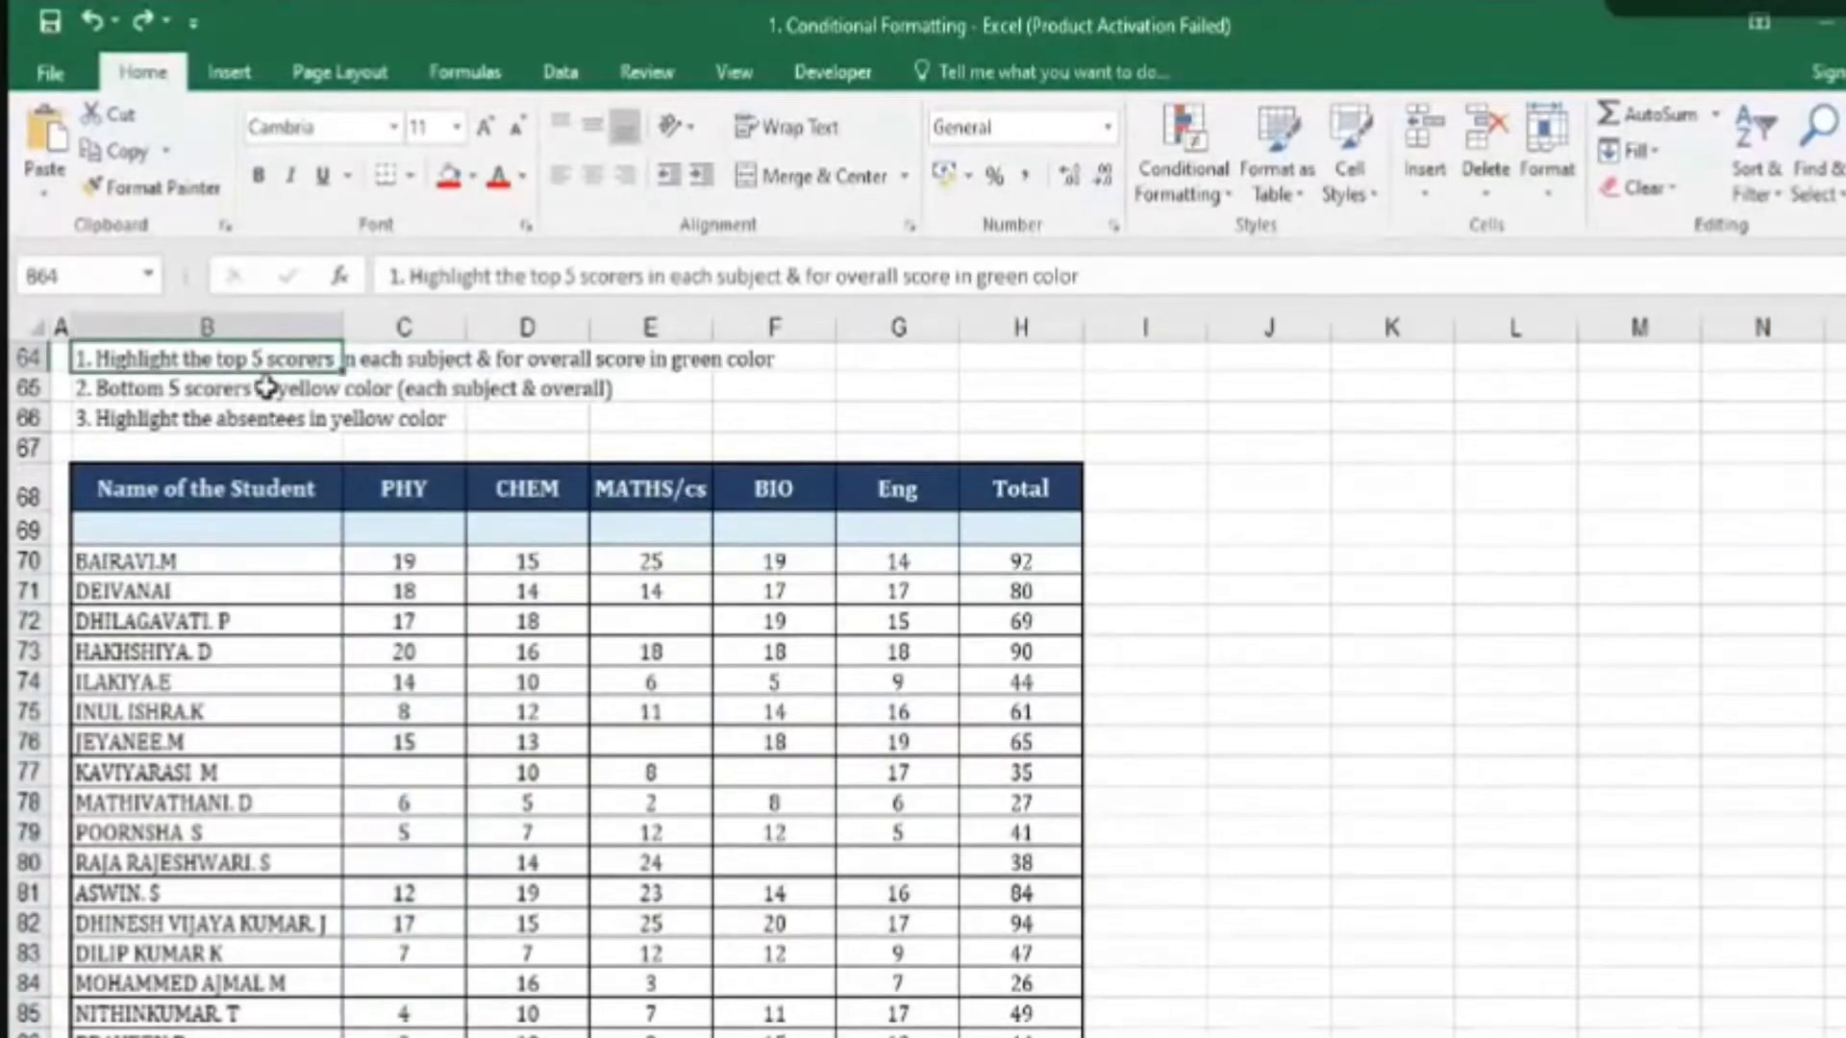
{"action": "left_click", "coordinate": [428, 492]}
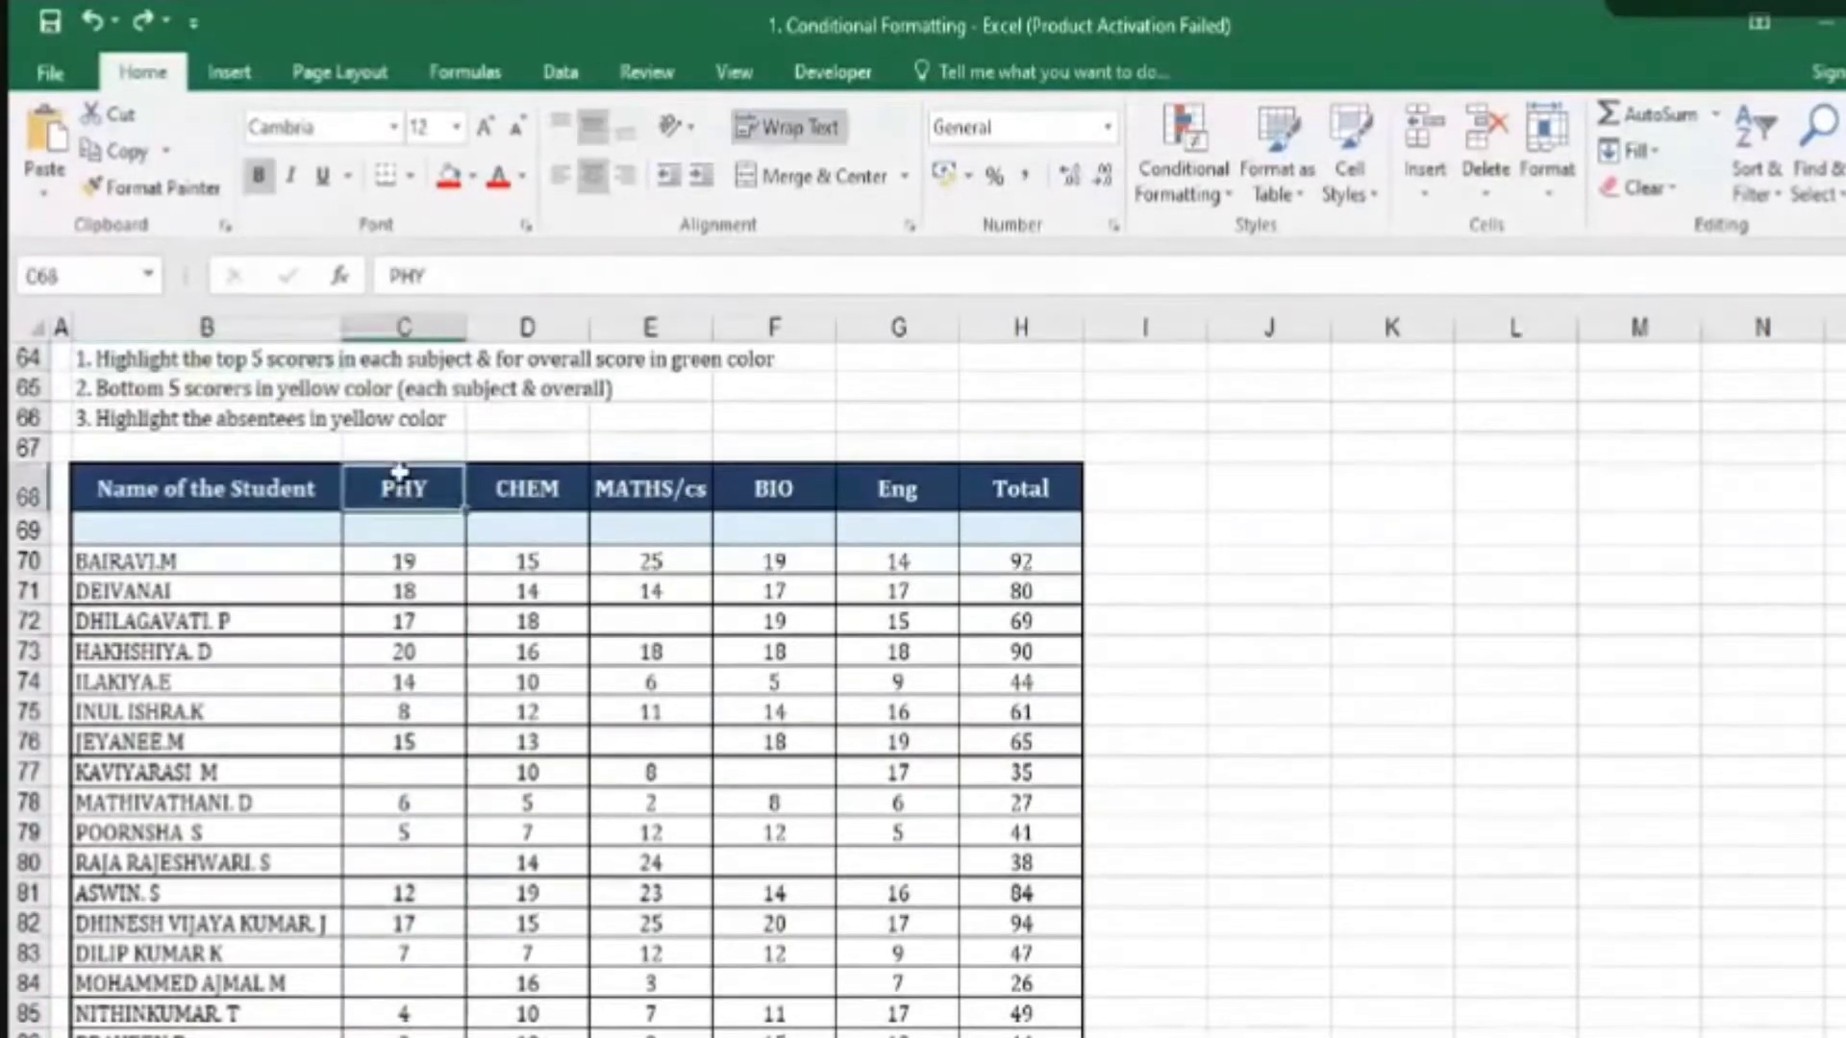
{"action": "left_click", "coordinate": [405, 565]}
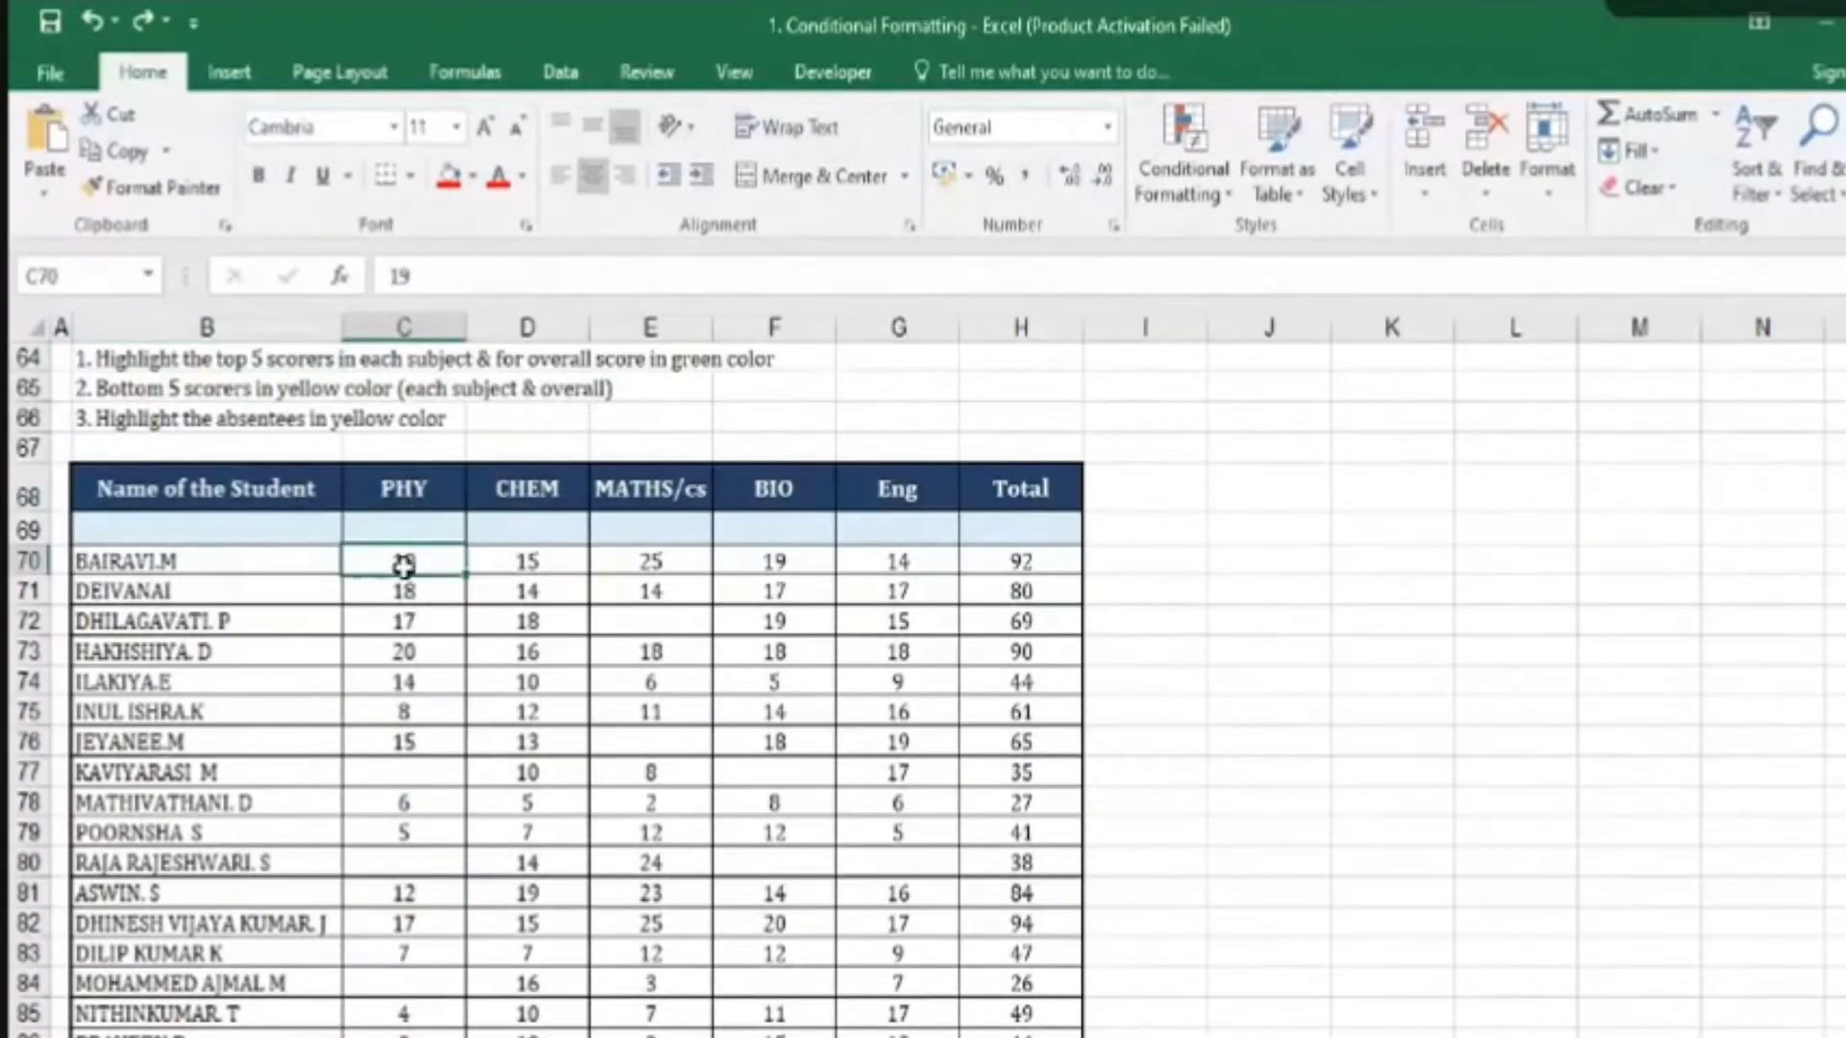
{"action": "left_click_drag", "start_coordinate": [409, 680], "coordinate": [404, 1015]}
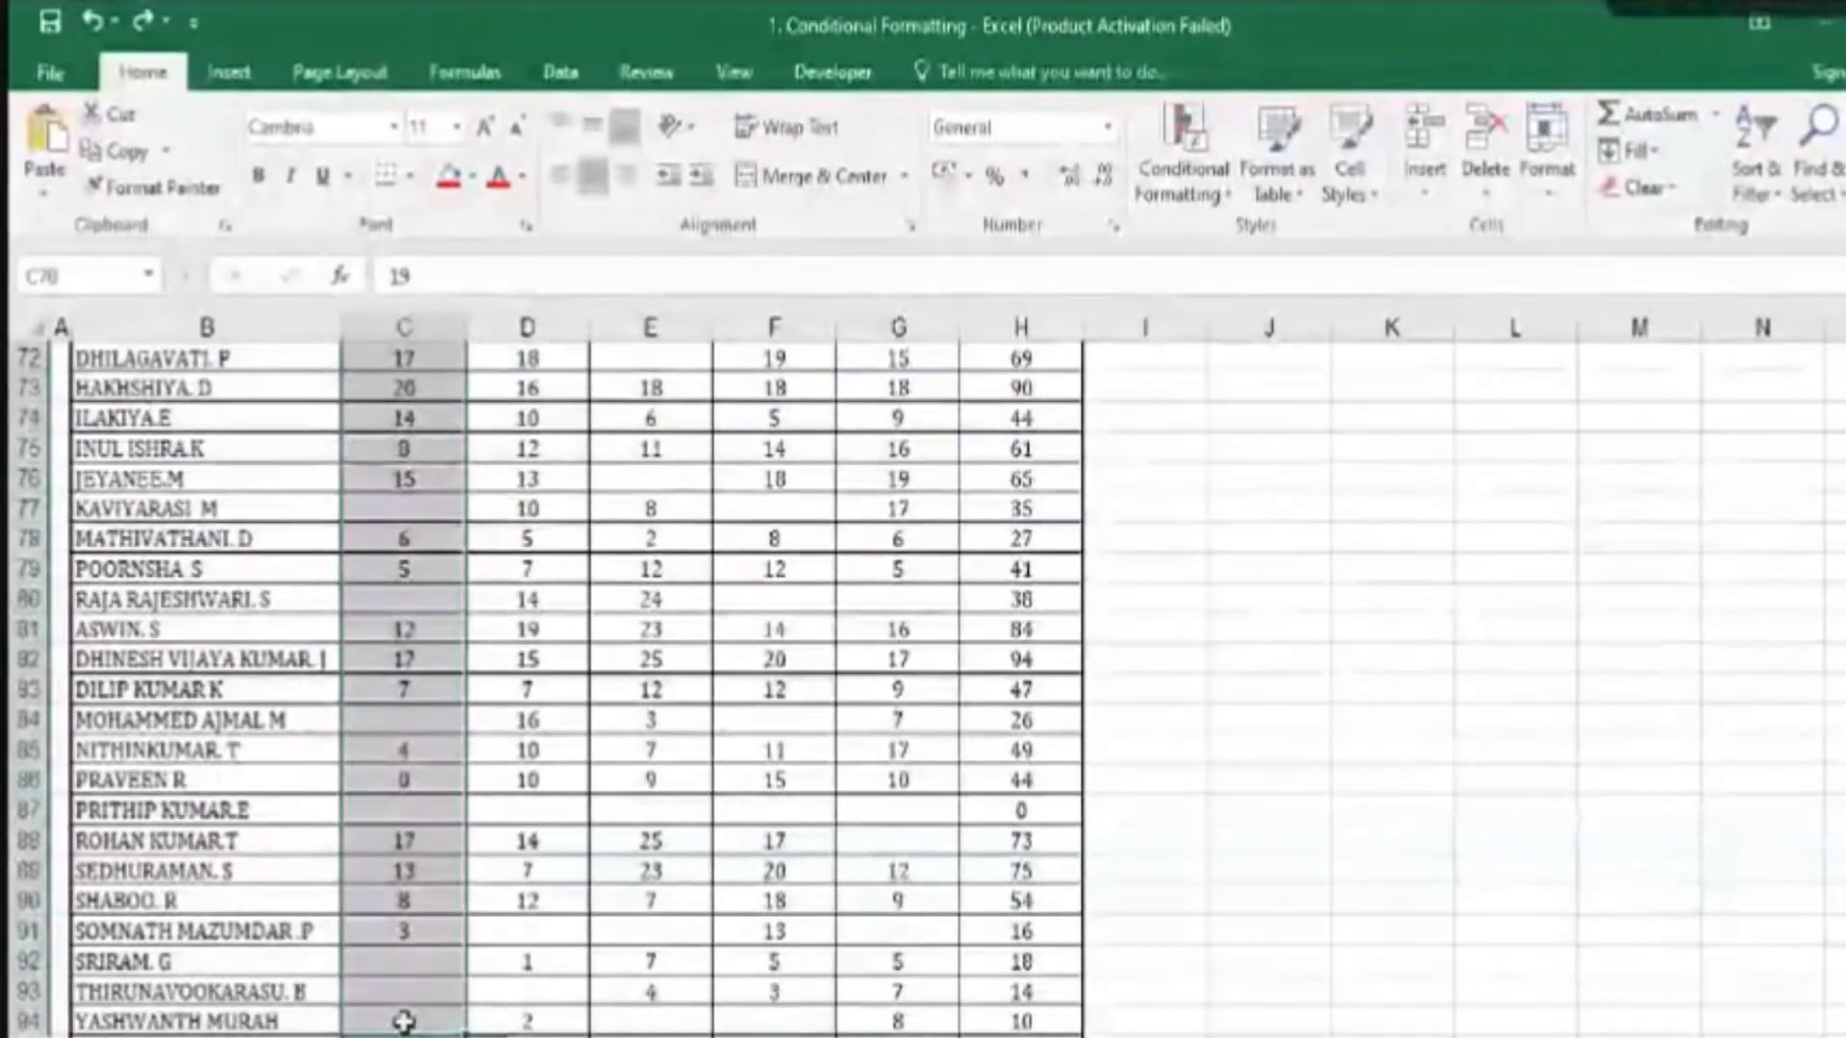
{"action": "scroll", "coordinate": [487, 956], "scroll_direction": "up", "scroll_amount": 4}
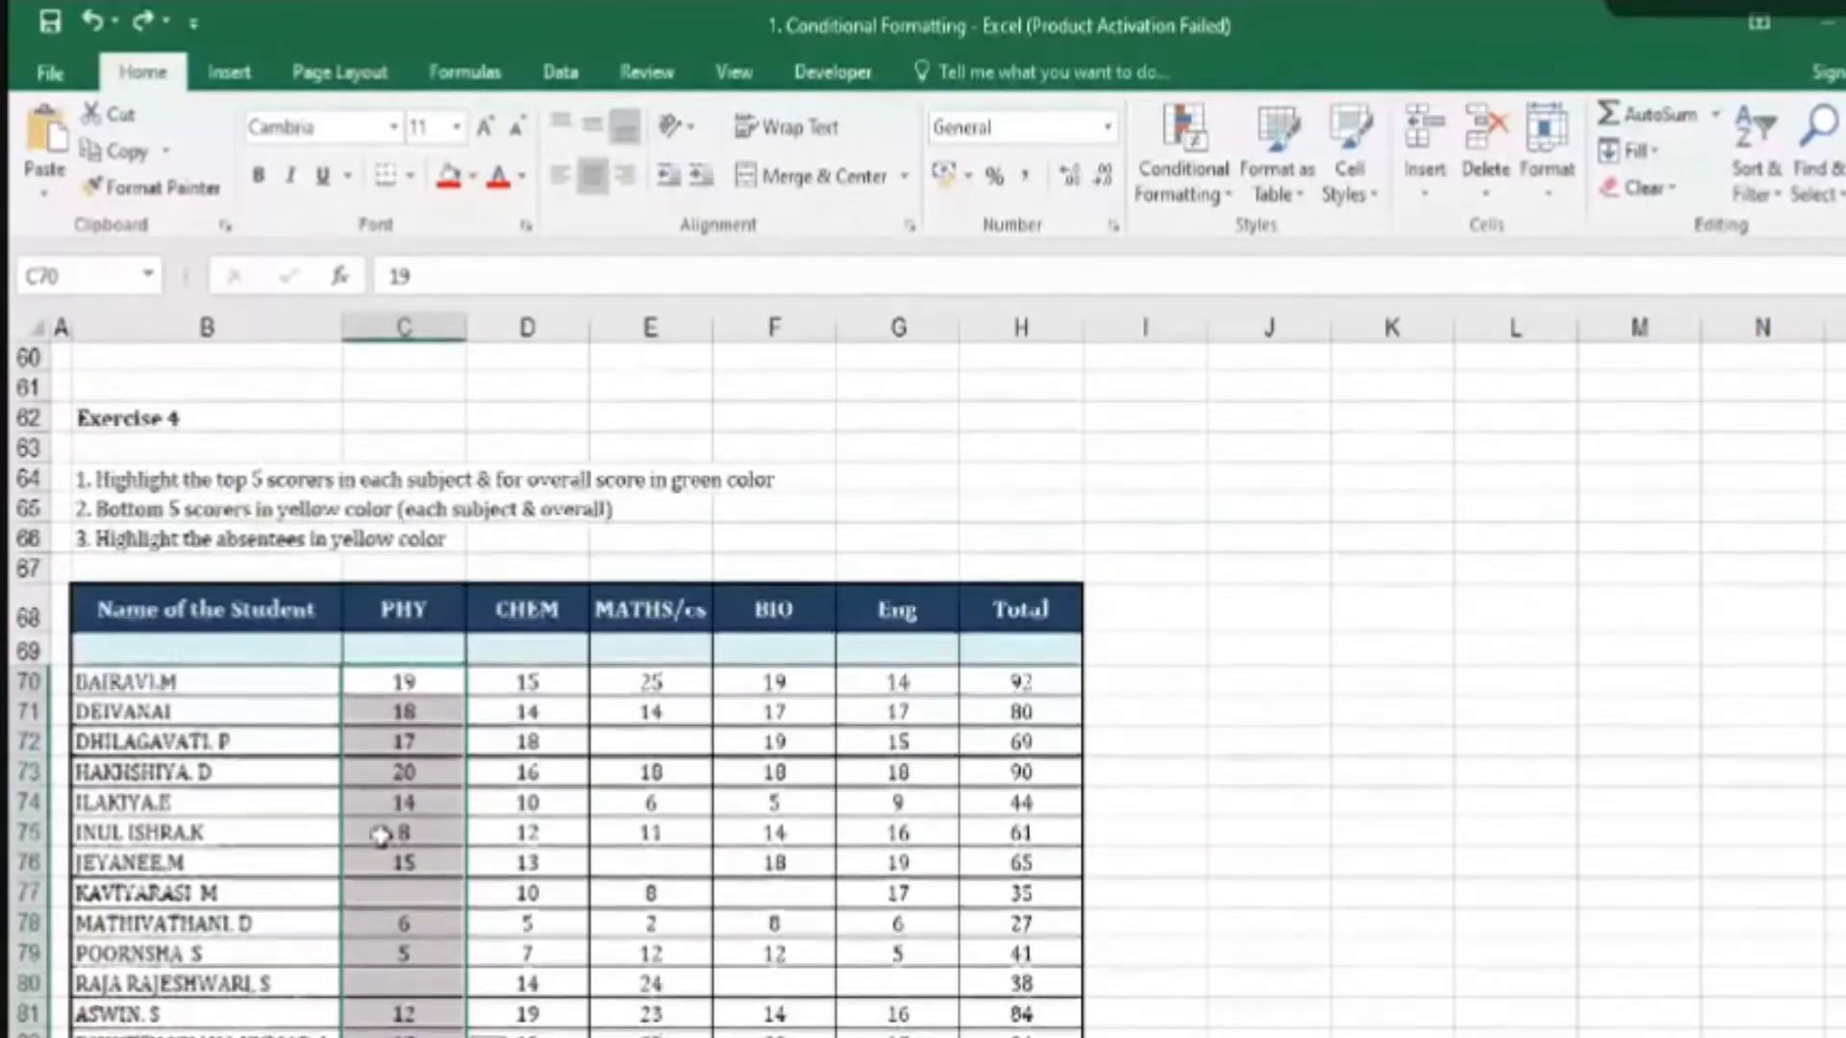
{"action": "scroll", "coordinate": [381, 835], "scroll_direction": "down", "scroll_amount": 7}
{"action": "scroll", "coordinate": [350, 762], "scroll_direction": "up", "scroll_amount": 6}
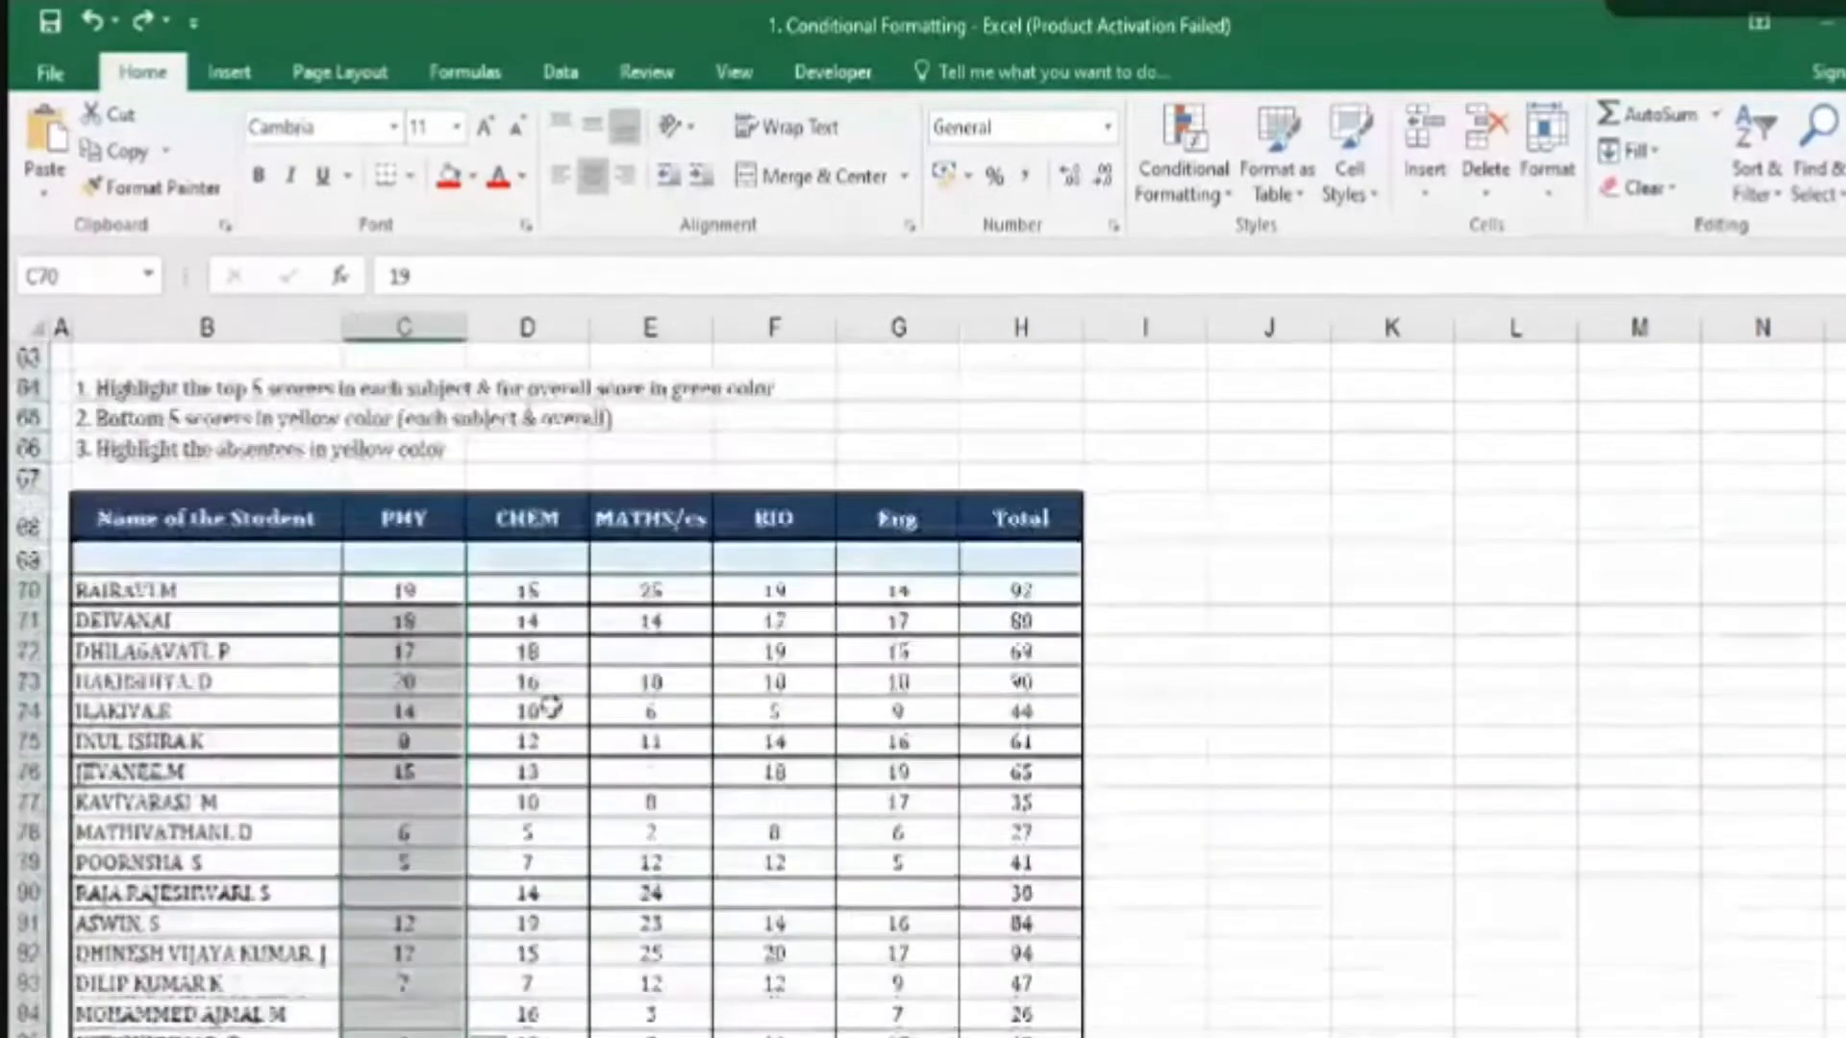
{"action": "left_click", "coordinate": [1186, 134]}
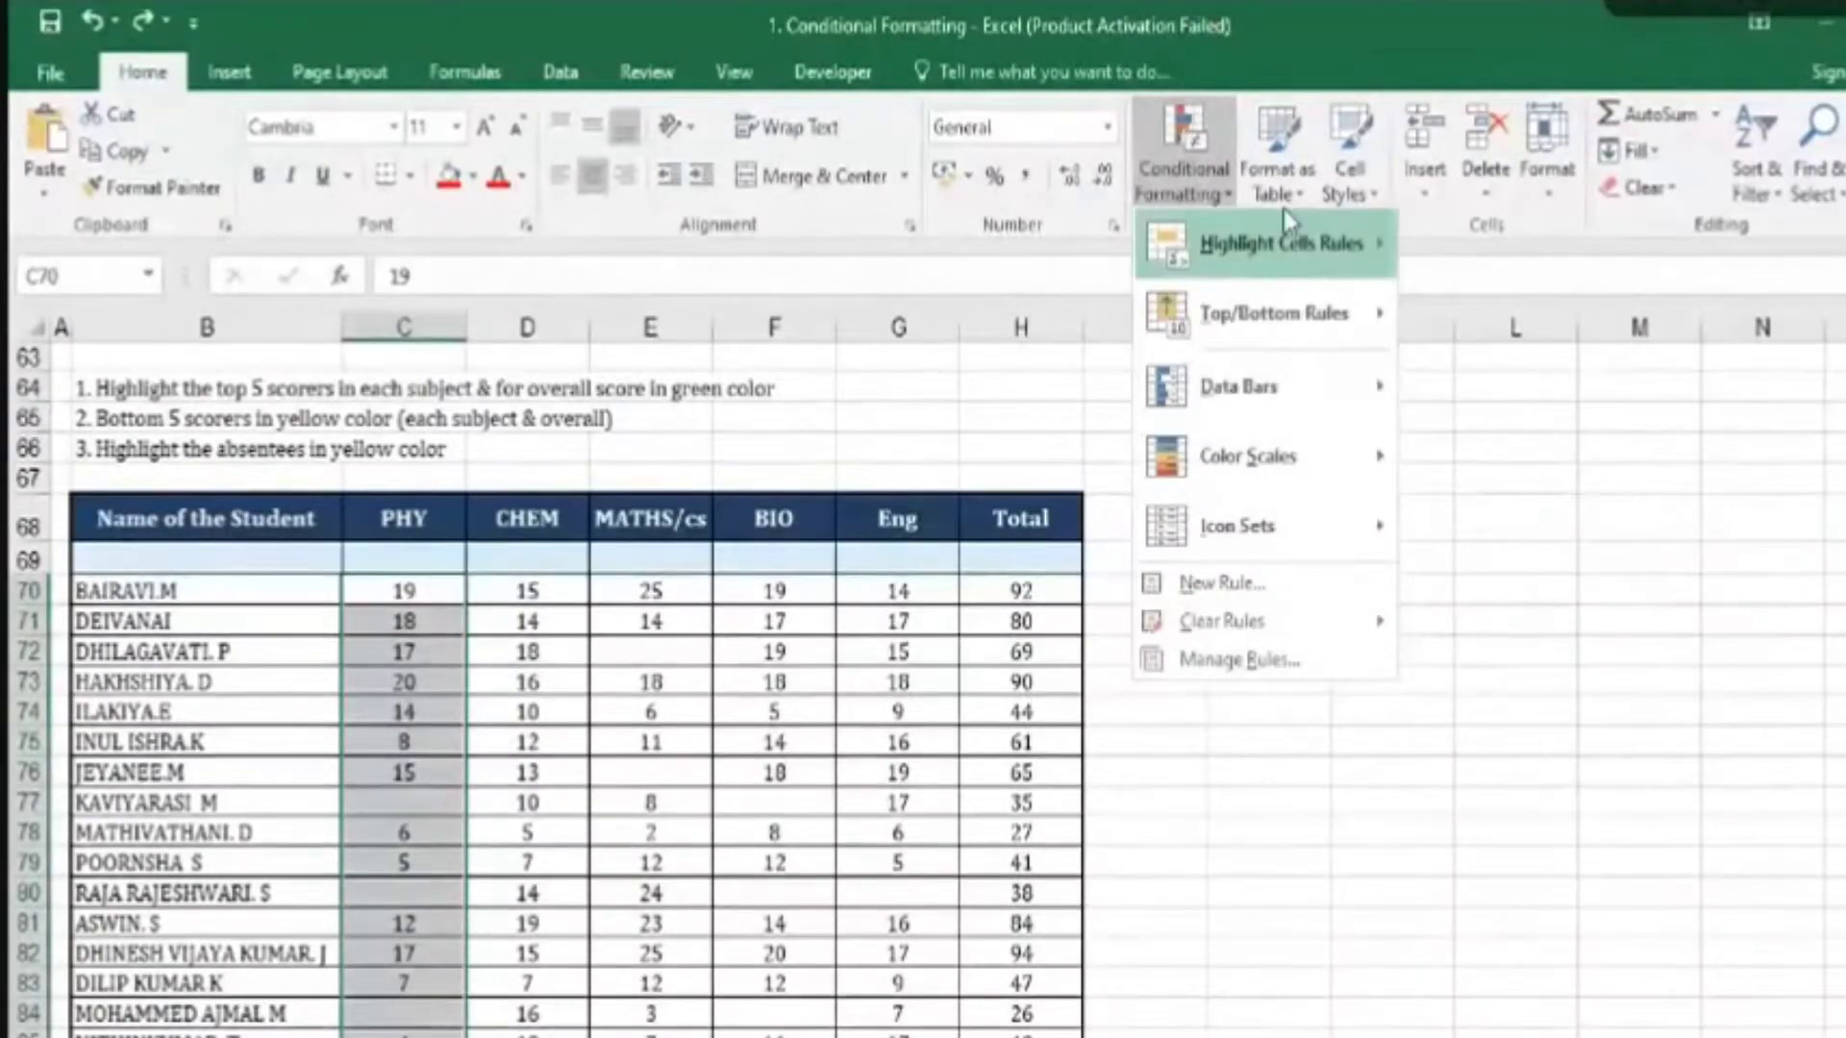
{"action": "mouse_move", "coordinate": [1285, 236]}
{"action": "left_click", "coordinate": [1292, 307]}
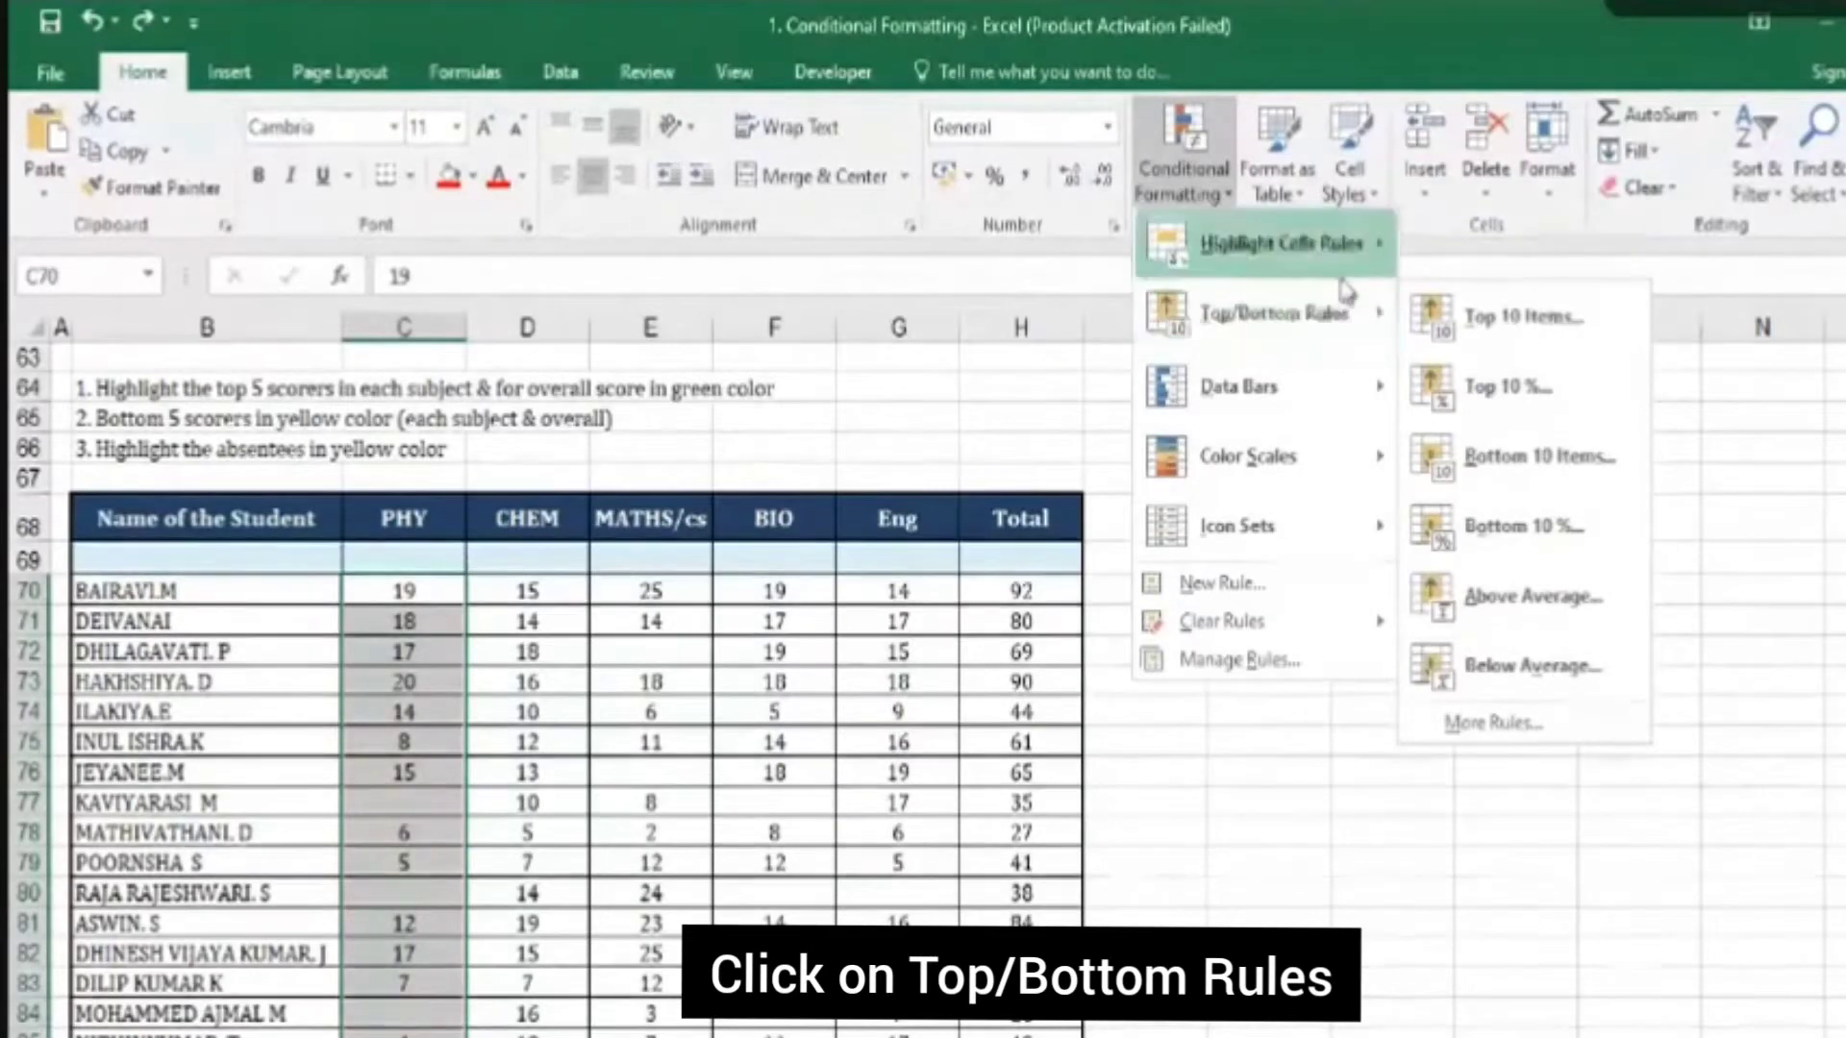
{"action": "left_click", "coordinate": [1515, 318]}
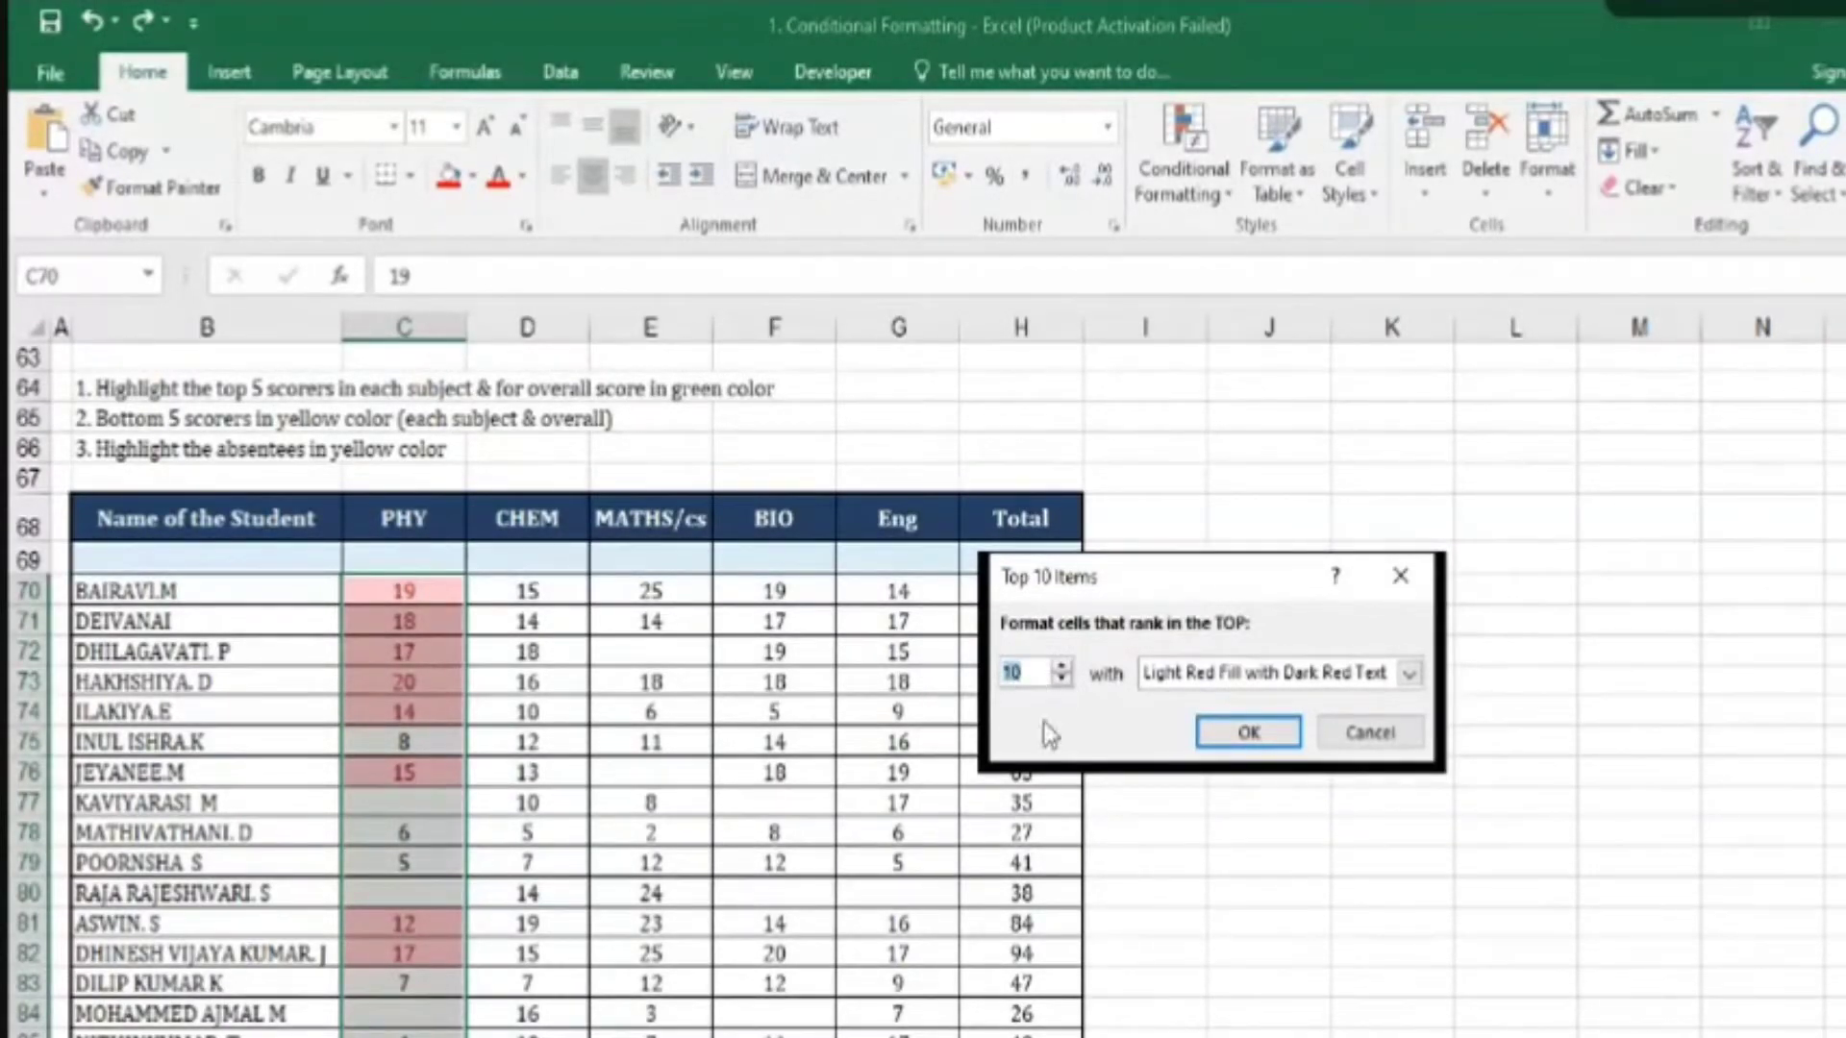
{"action": "type", "text": "5"}
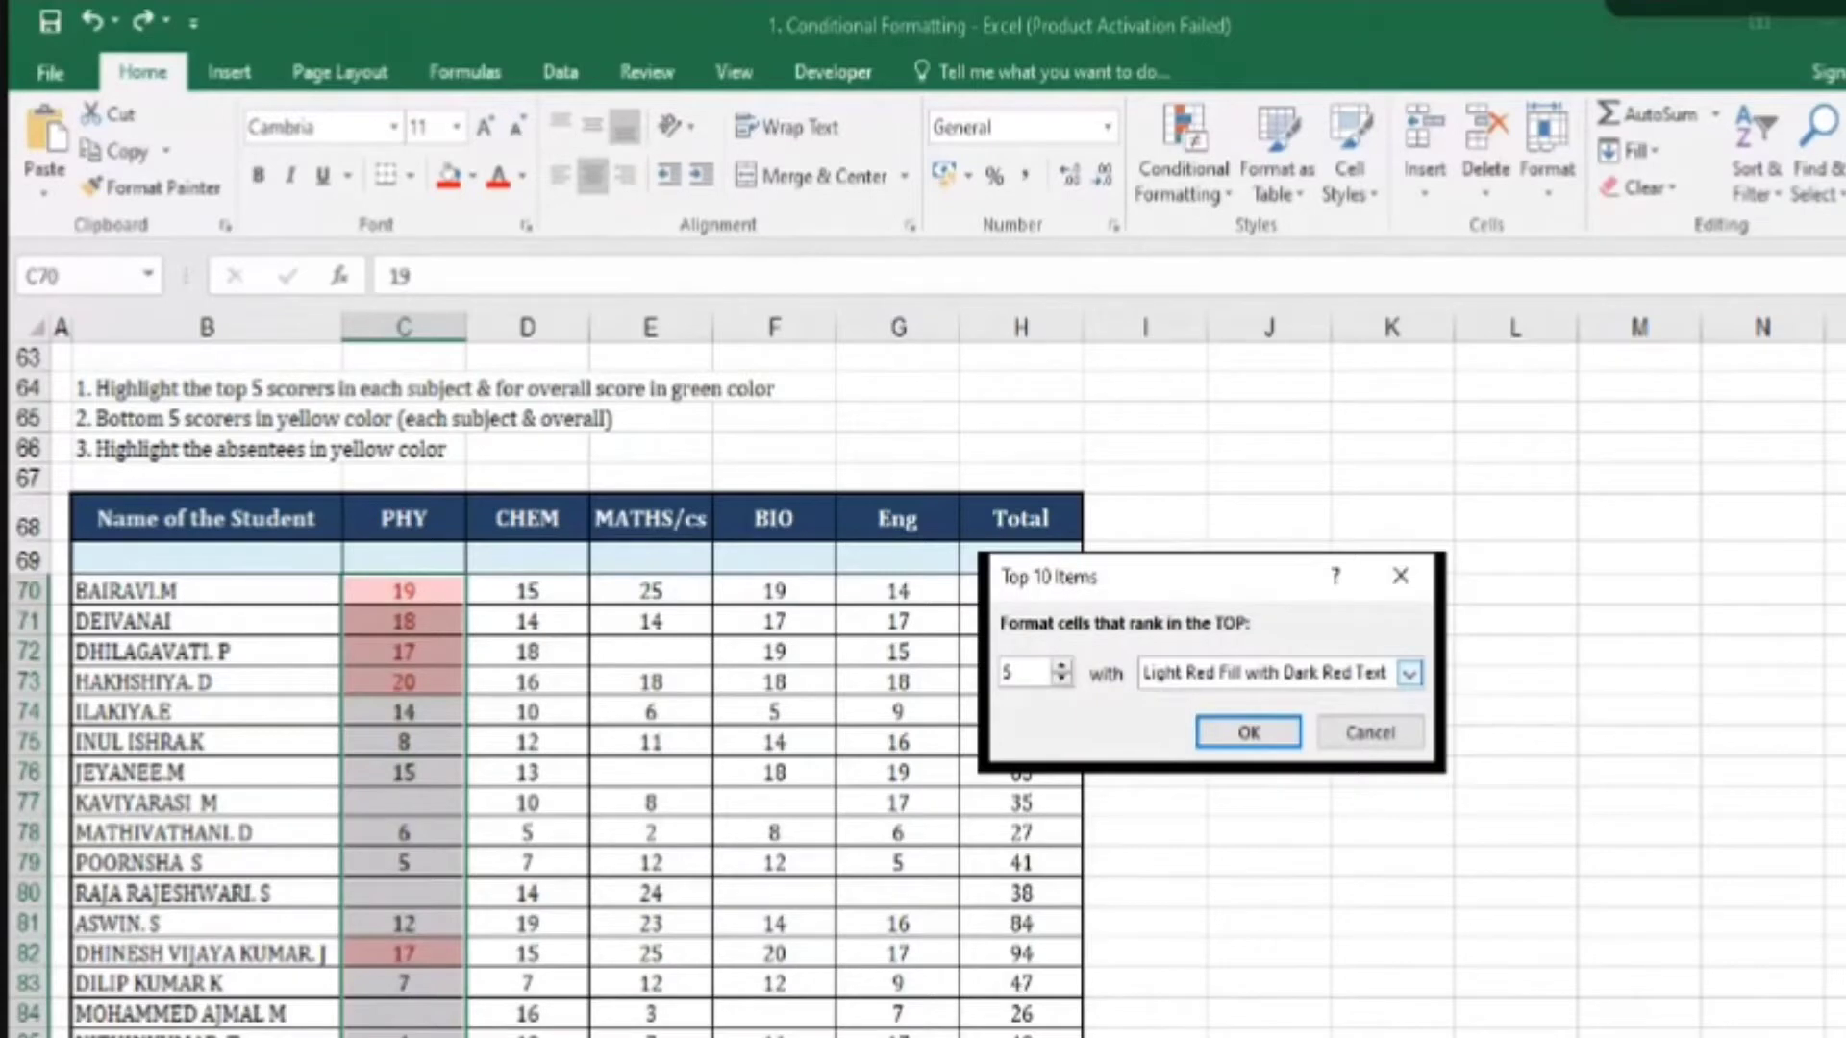
{"action": "left_click", "coordinate": [1169, 741]}
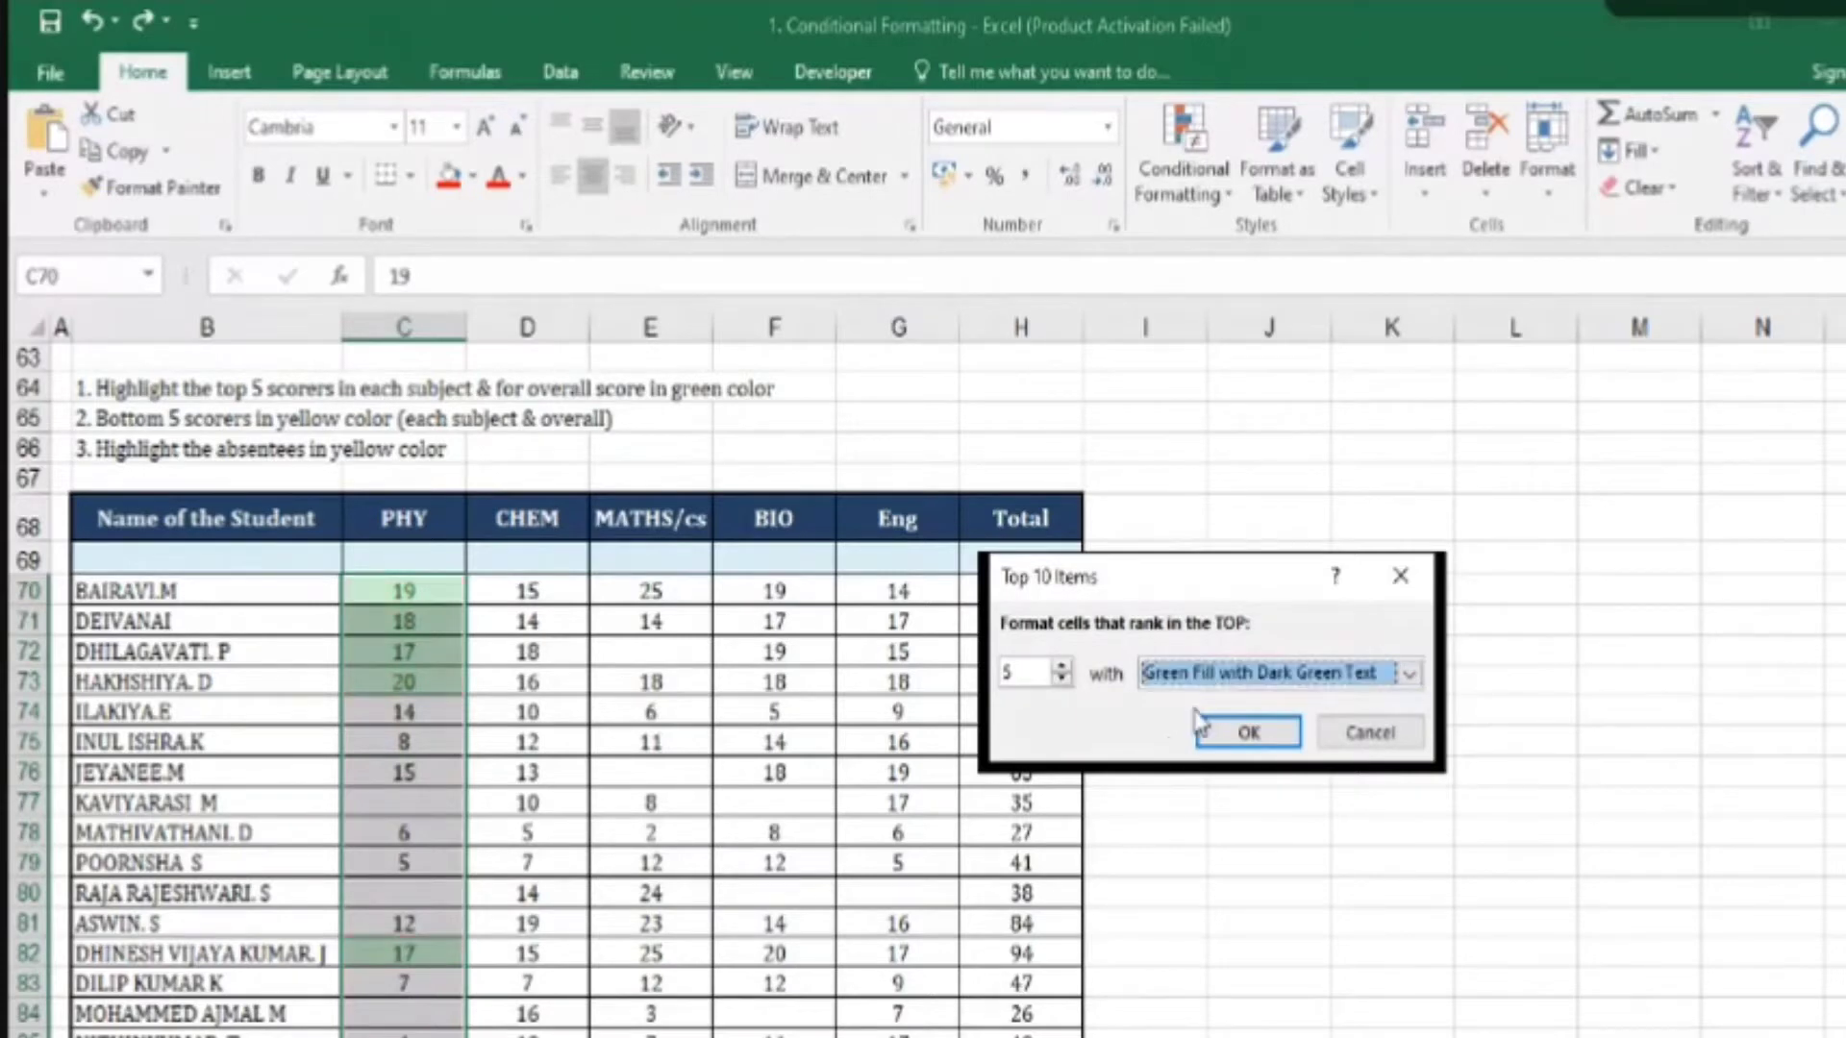
{"action": "left_click", "coordinate": [1241, 736]}
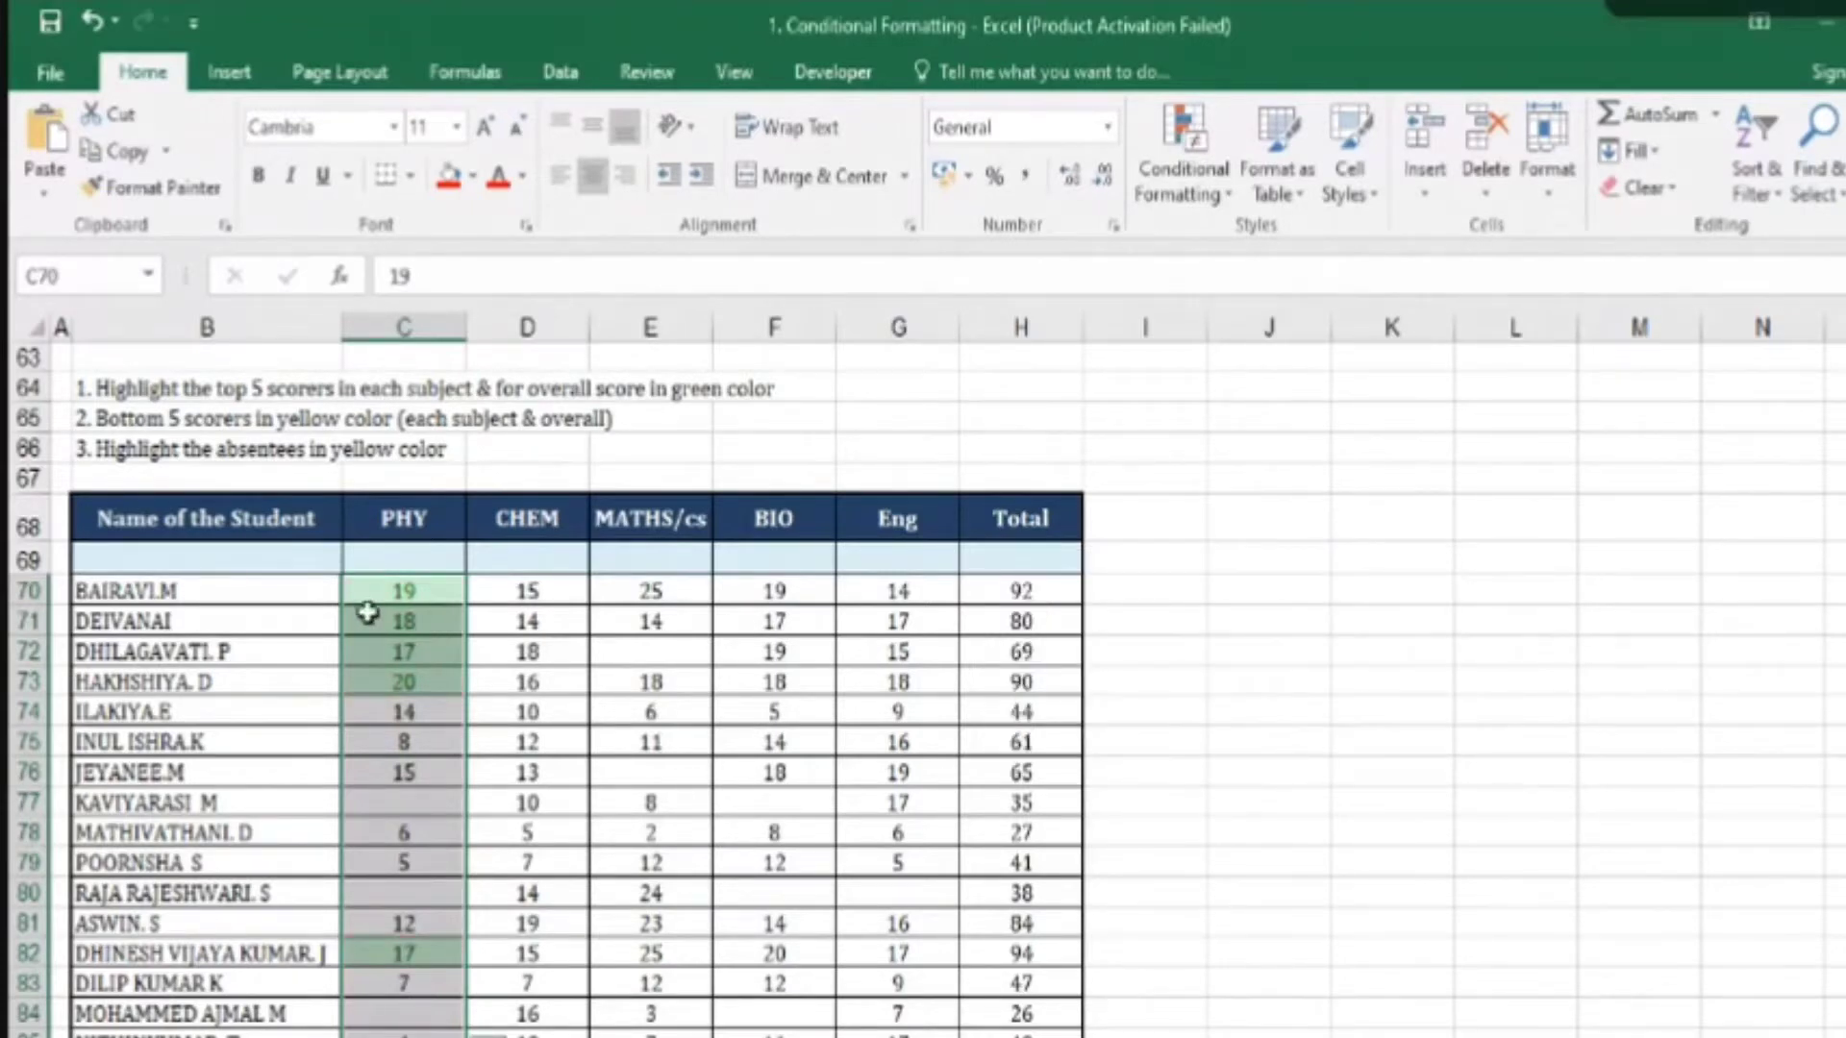
- Undo the top-5 rule on the PHY scores
{"action": "left_click_drag", "start_coordinate": [380, 582], "coordinate": [548, 585]}
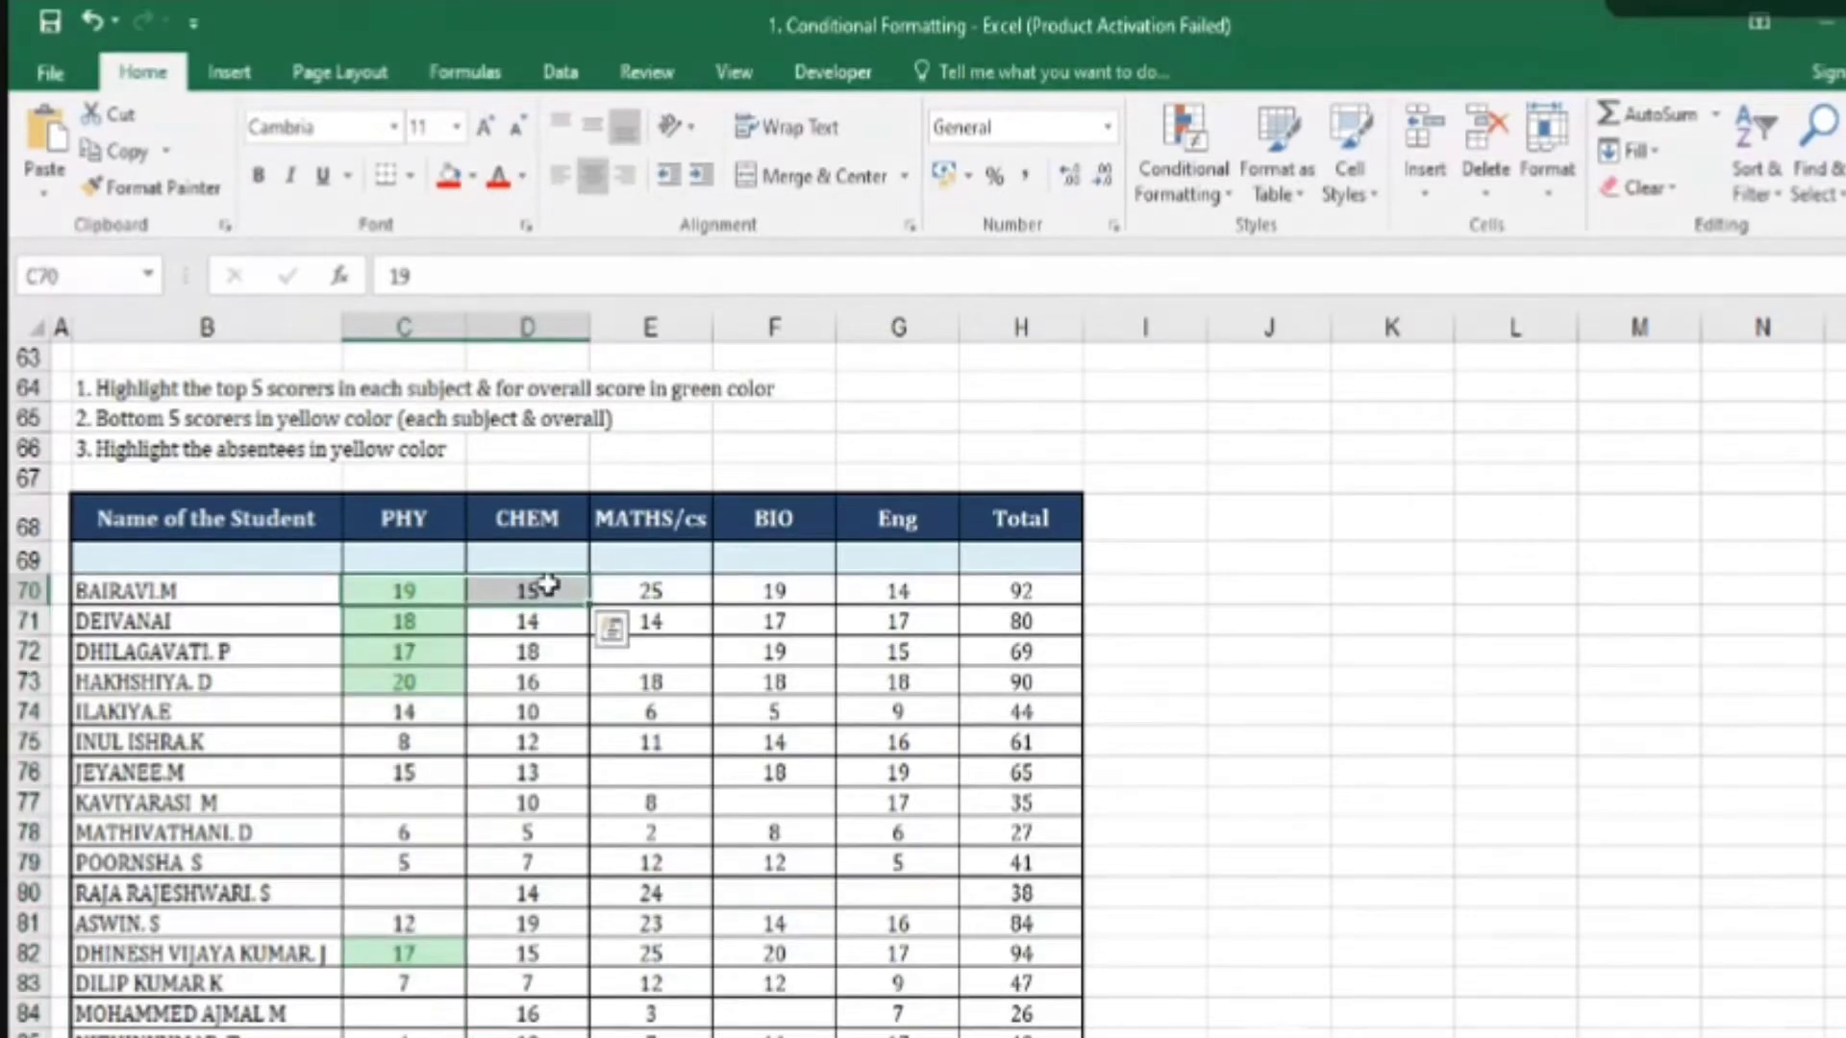
{"action": "key", "text": "ctrl+z"}
- Format the top 5 items across the combined PHY and CHEM scores with Light Red Fill with Dark Red Text
{"action": "left_click_drag", "start_coordinate": [420, 598], "coordinate": [558, 1010]}
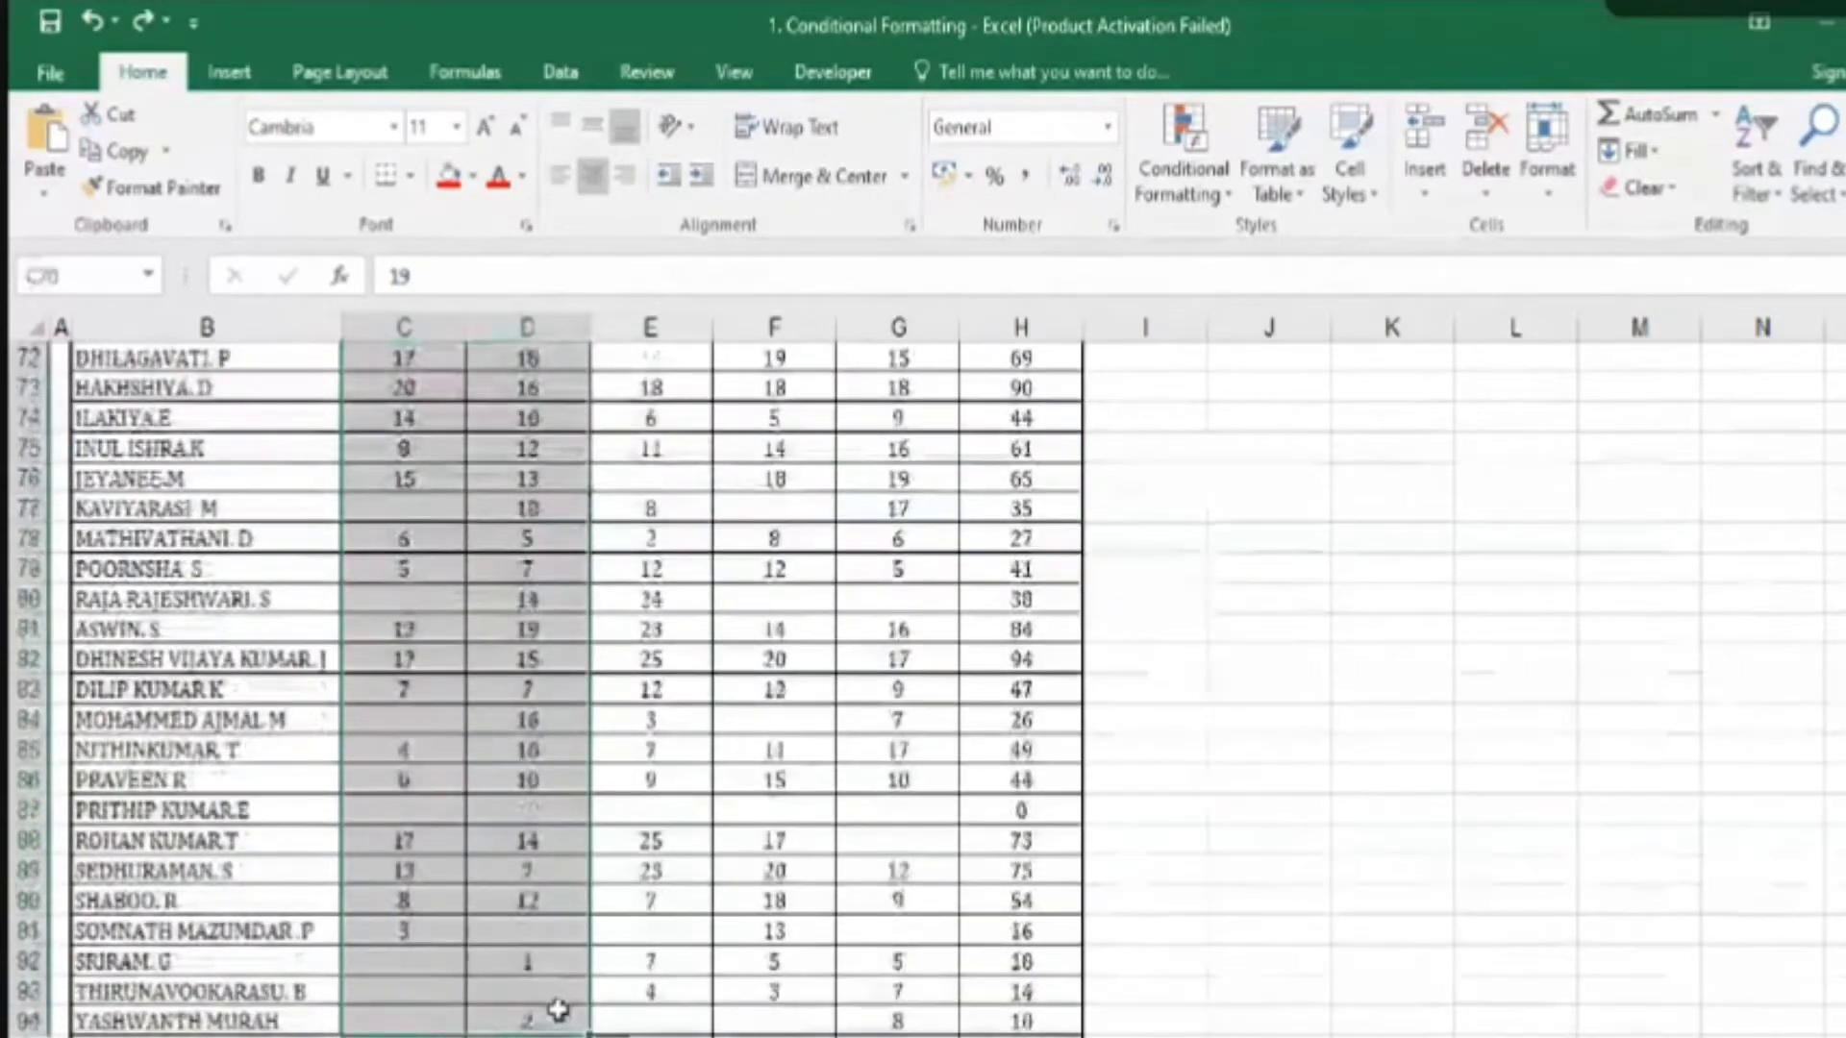
{"action": "left_click", "coordinate": [1202, 183]}
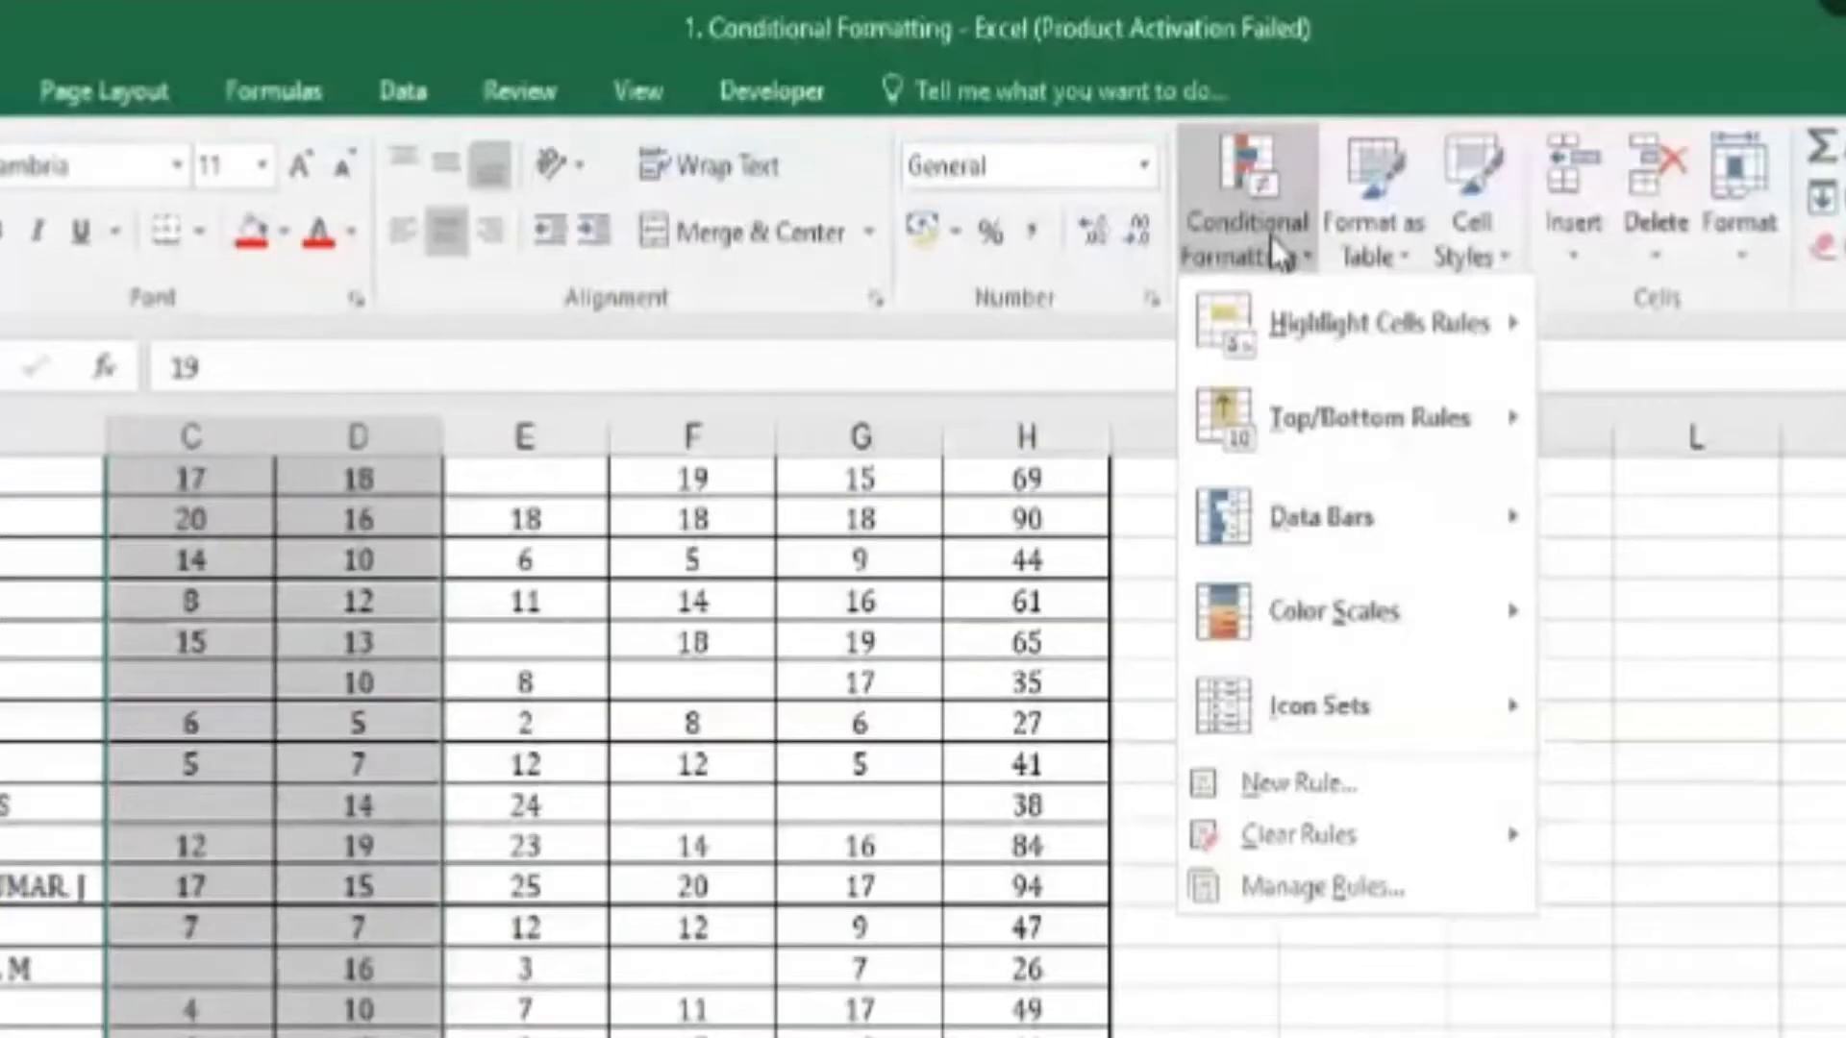
{"action": "mouse_move", "coordinate": [1346, 417]}
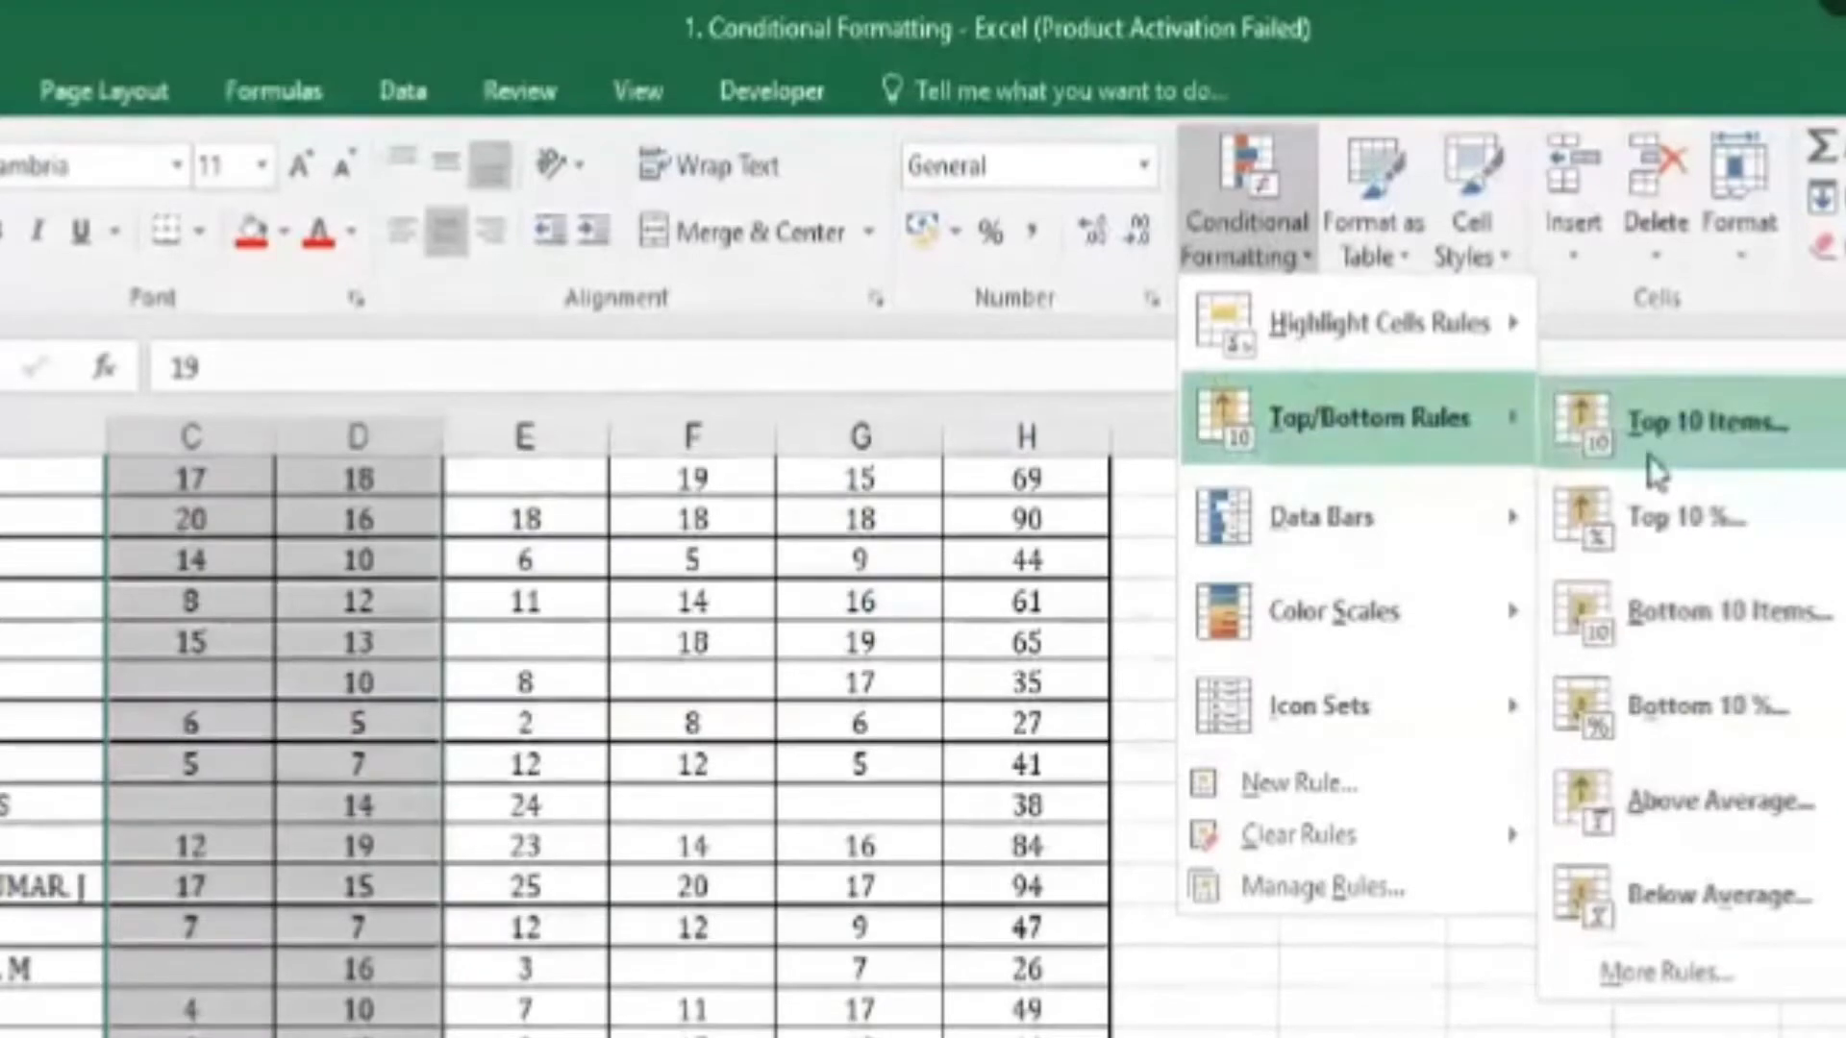
{"action": "left_click", "coordinate": [1651, 463]}
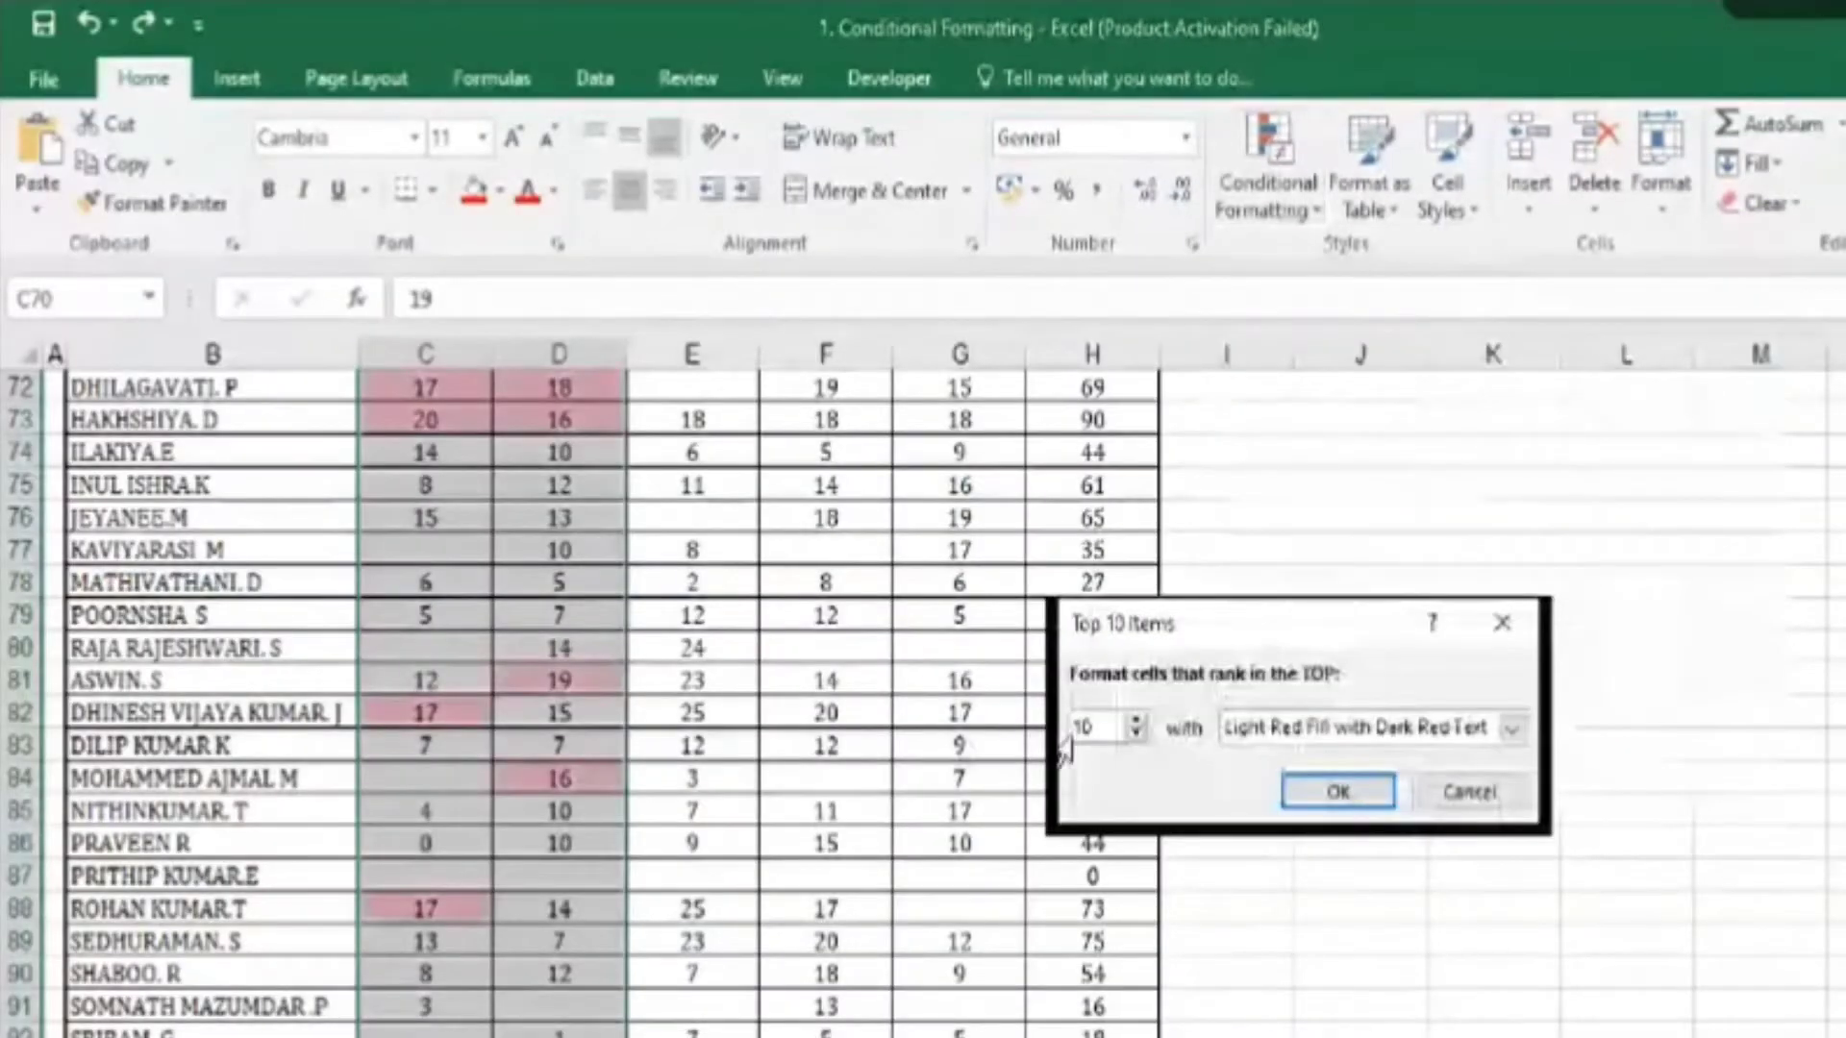
{"action": "left_click", "coordinate": [1102, 729]}
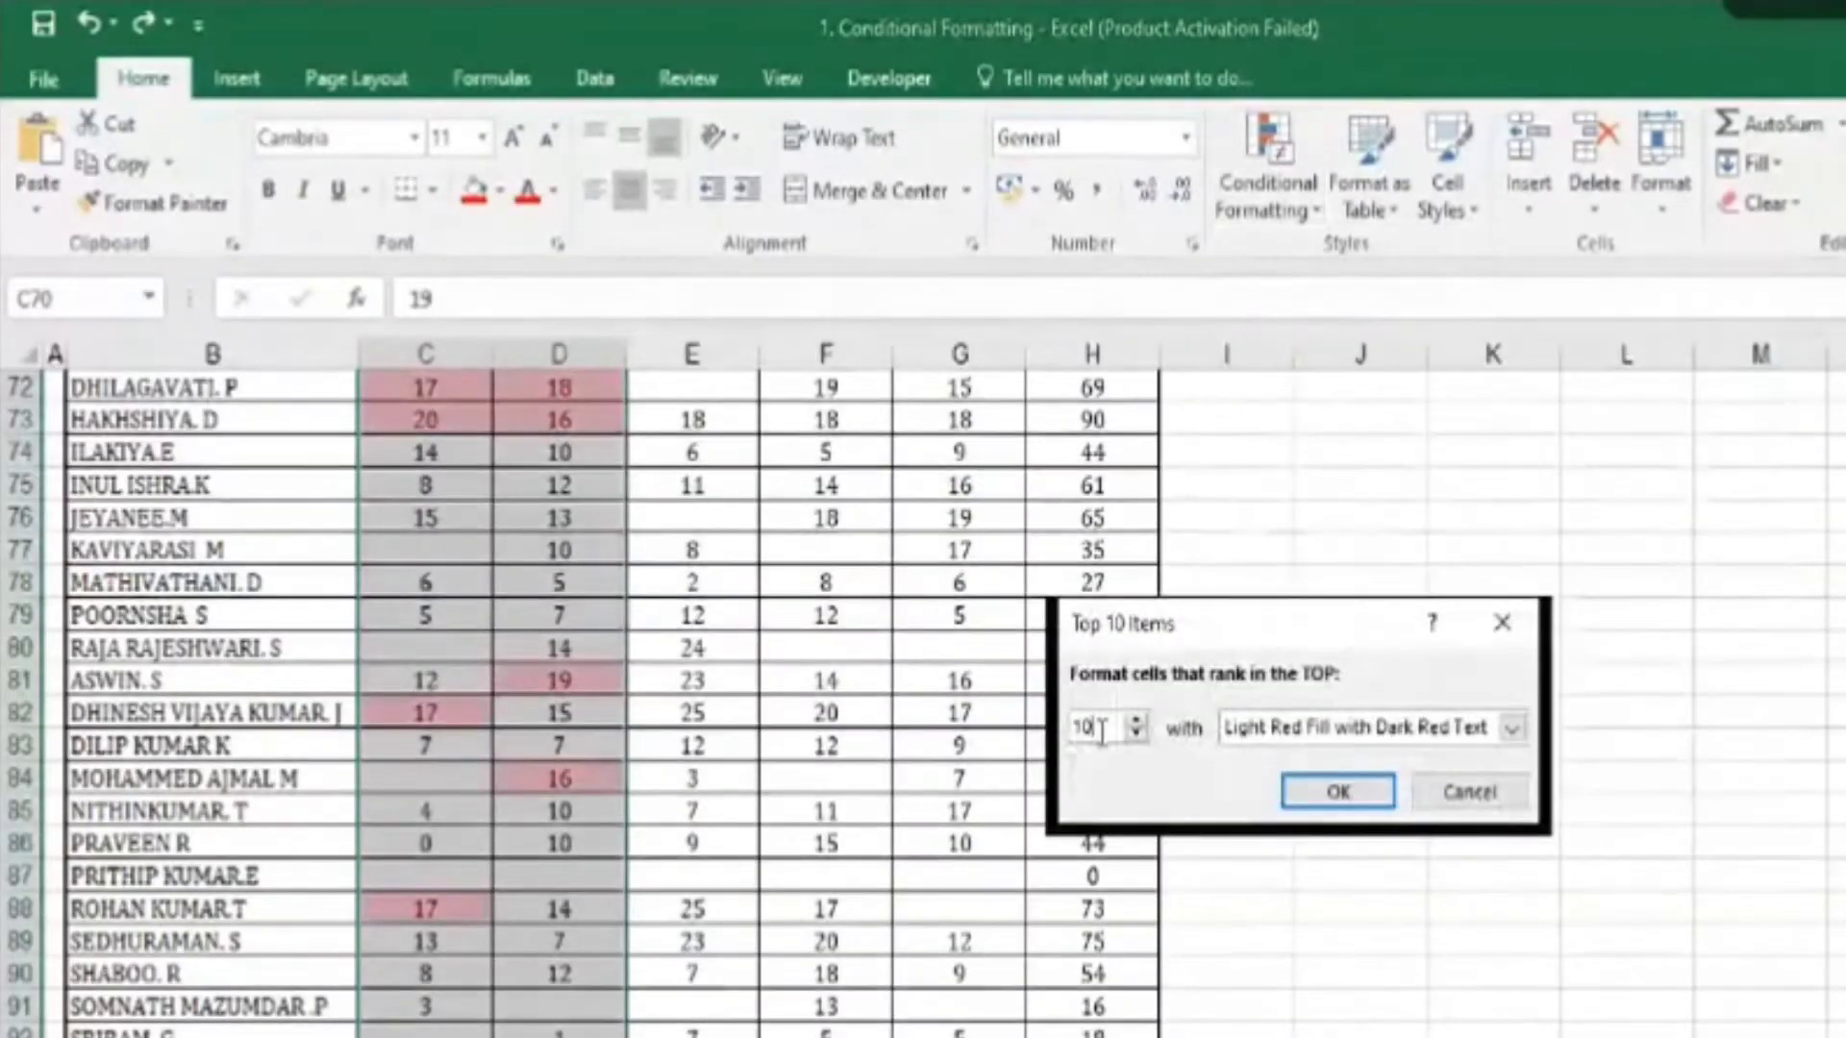
{"action": "key", "text": "BackSpace"}
{"action": "key", "text": "BackSpace"}
{"action": "type", "text": "5"}
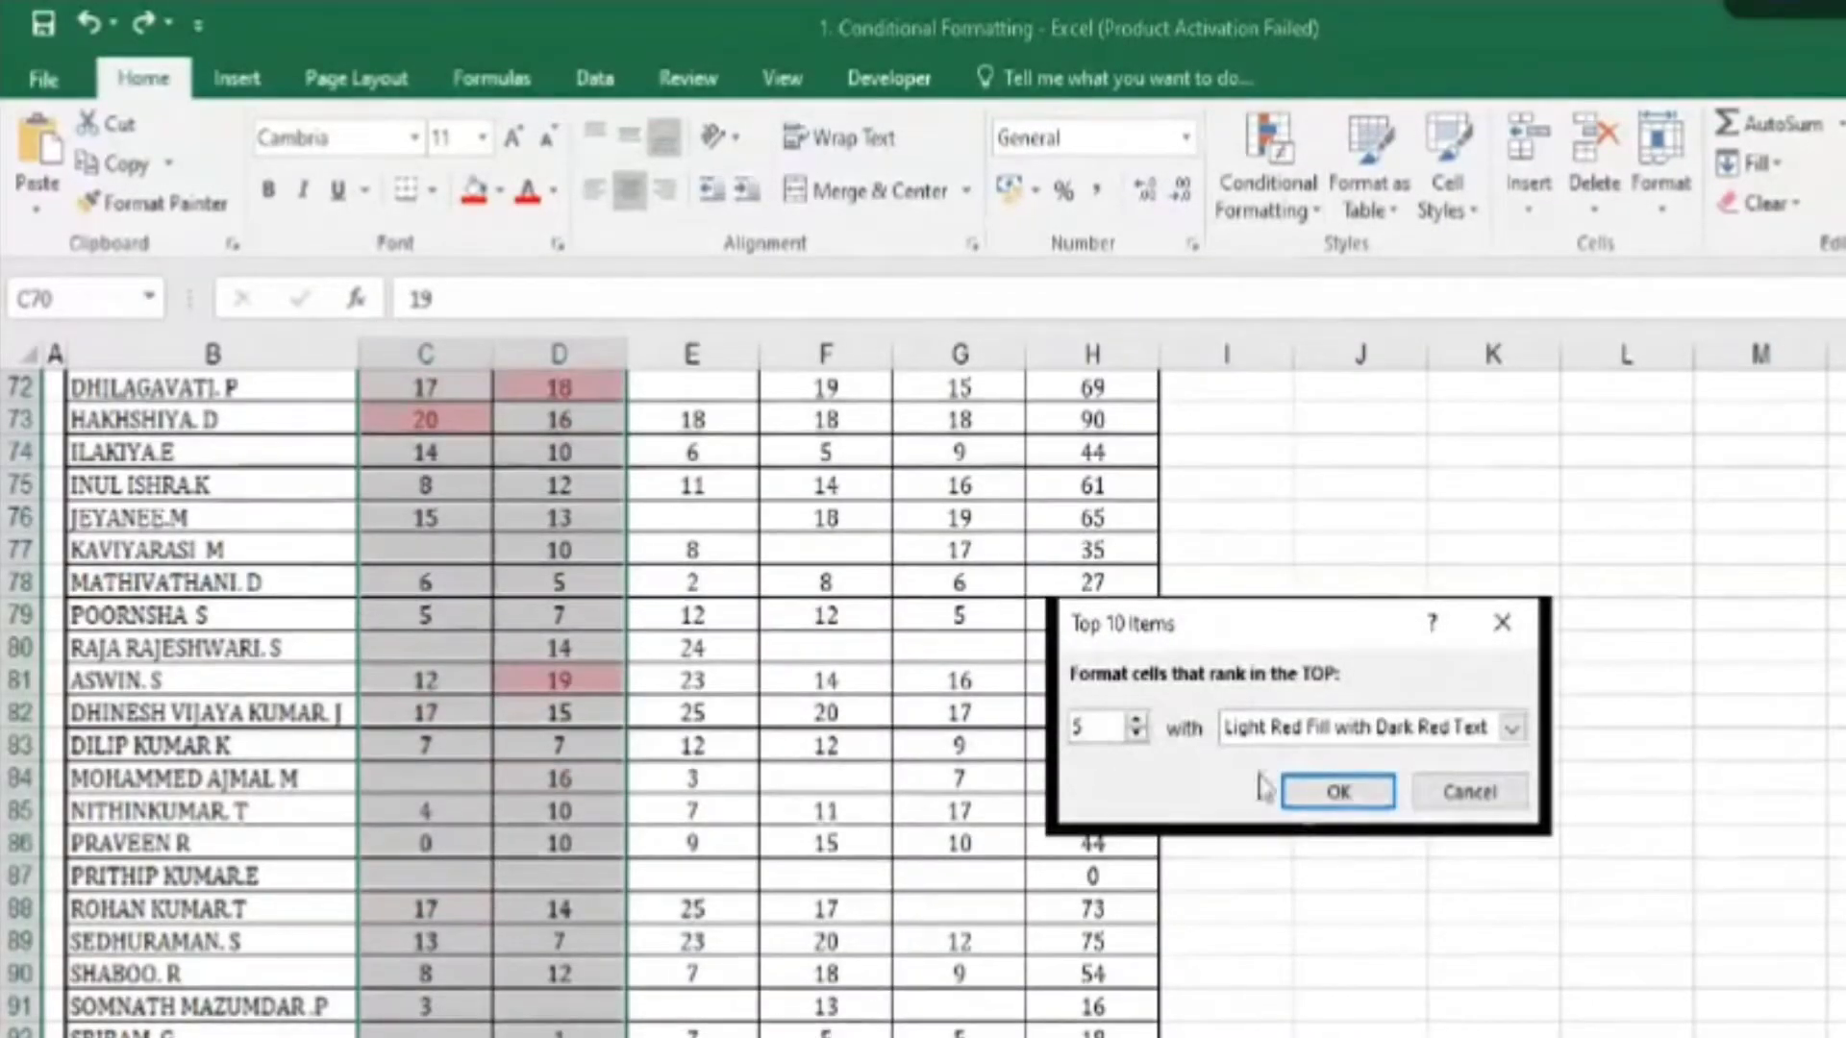
{"action": "left_click", "coordinate": [1306, 808]}
{"action": "scroll", "coordinate": [492, 752], "scroll_direction": "up", "scroll_amount": 3}
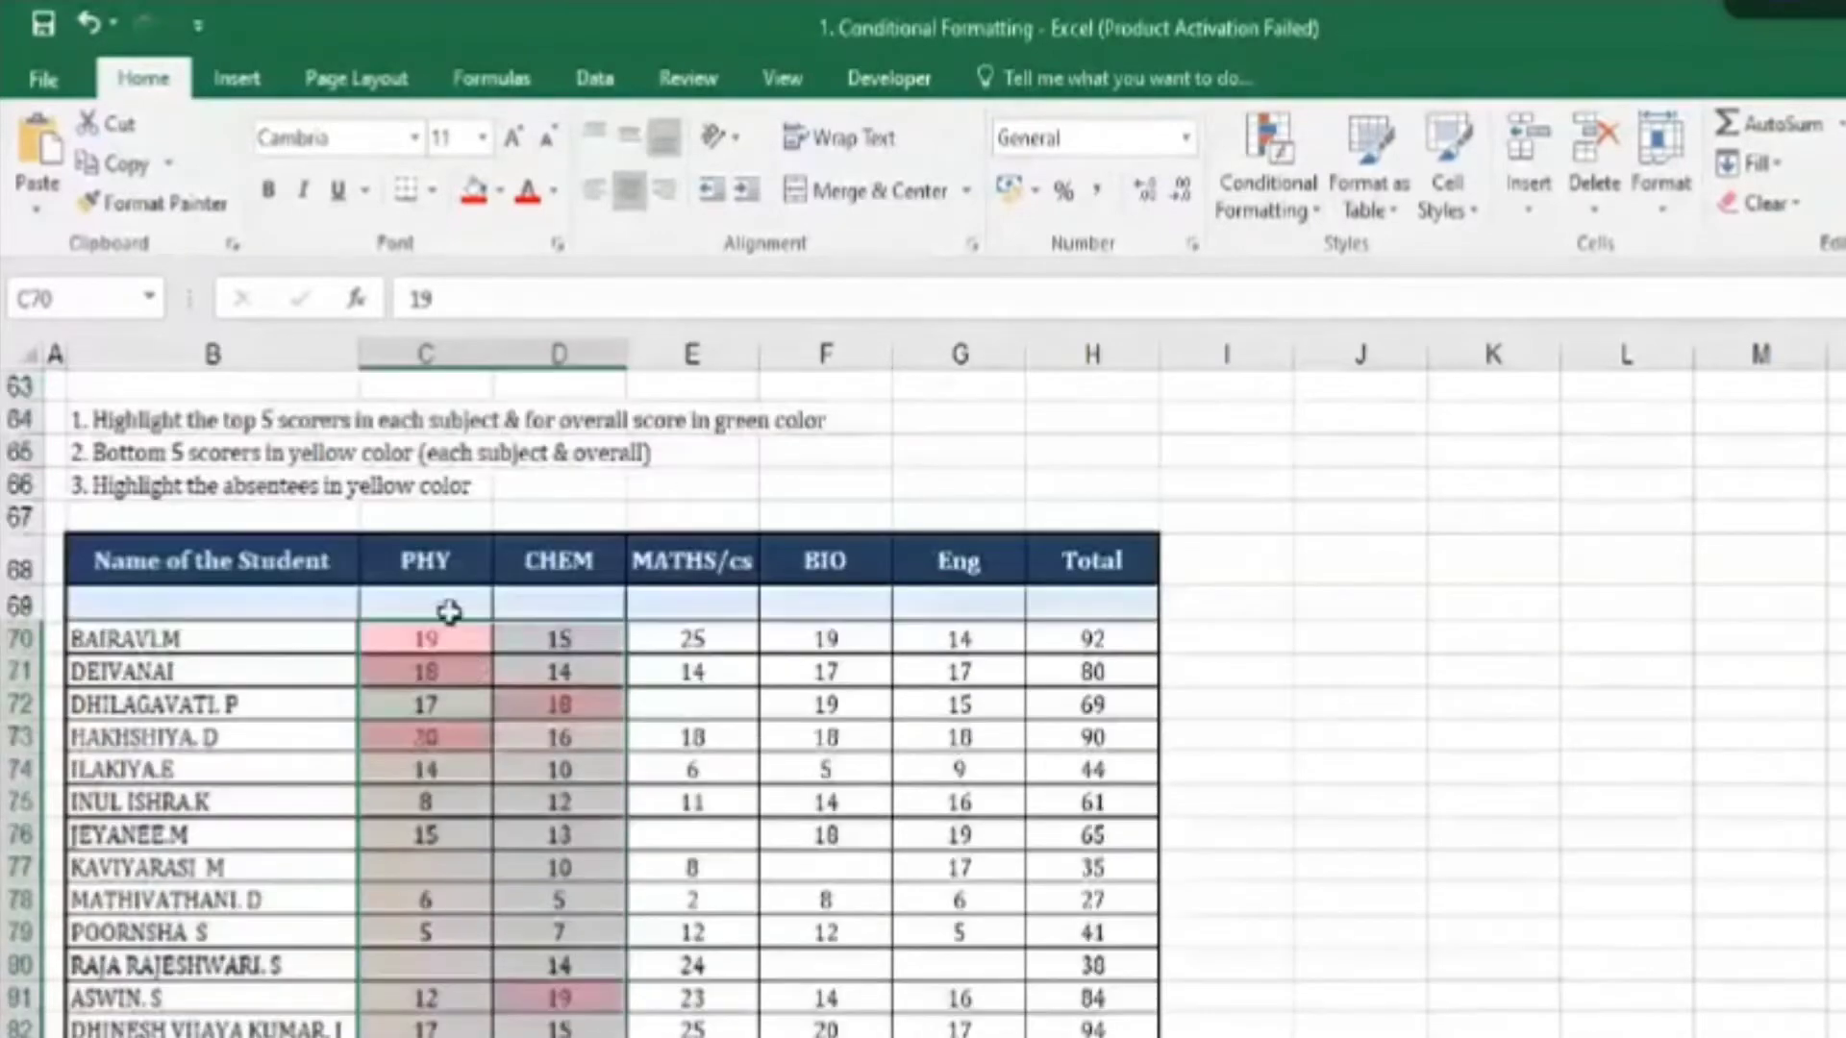
- Check how the top-5 highlighting is distributed over the PHY scores and the CHEM scores
{"action": "left_click_drag", "start_coordinate": [433, 637], "coordinate": [427, 1034]}
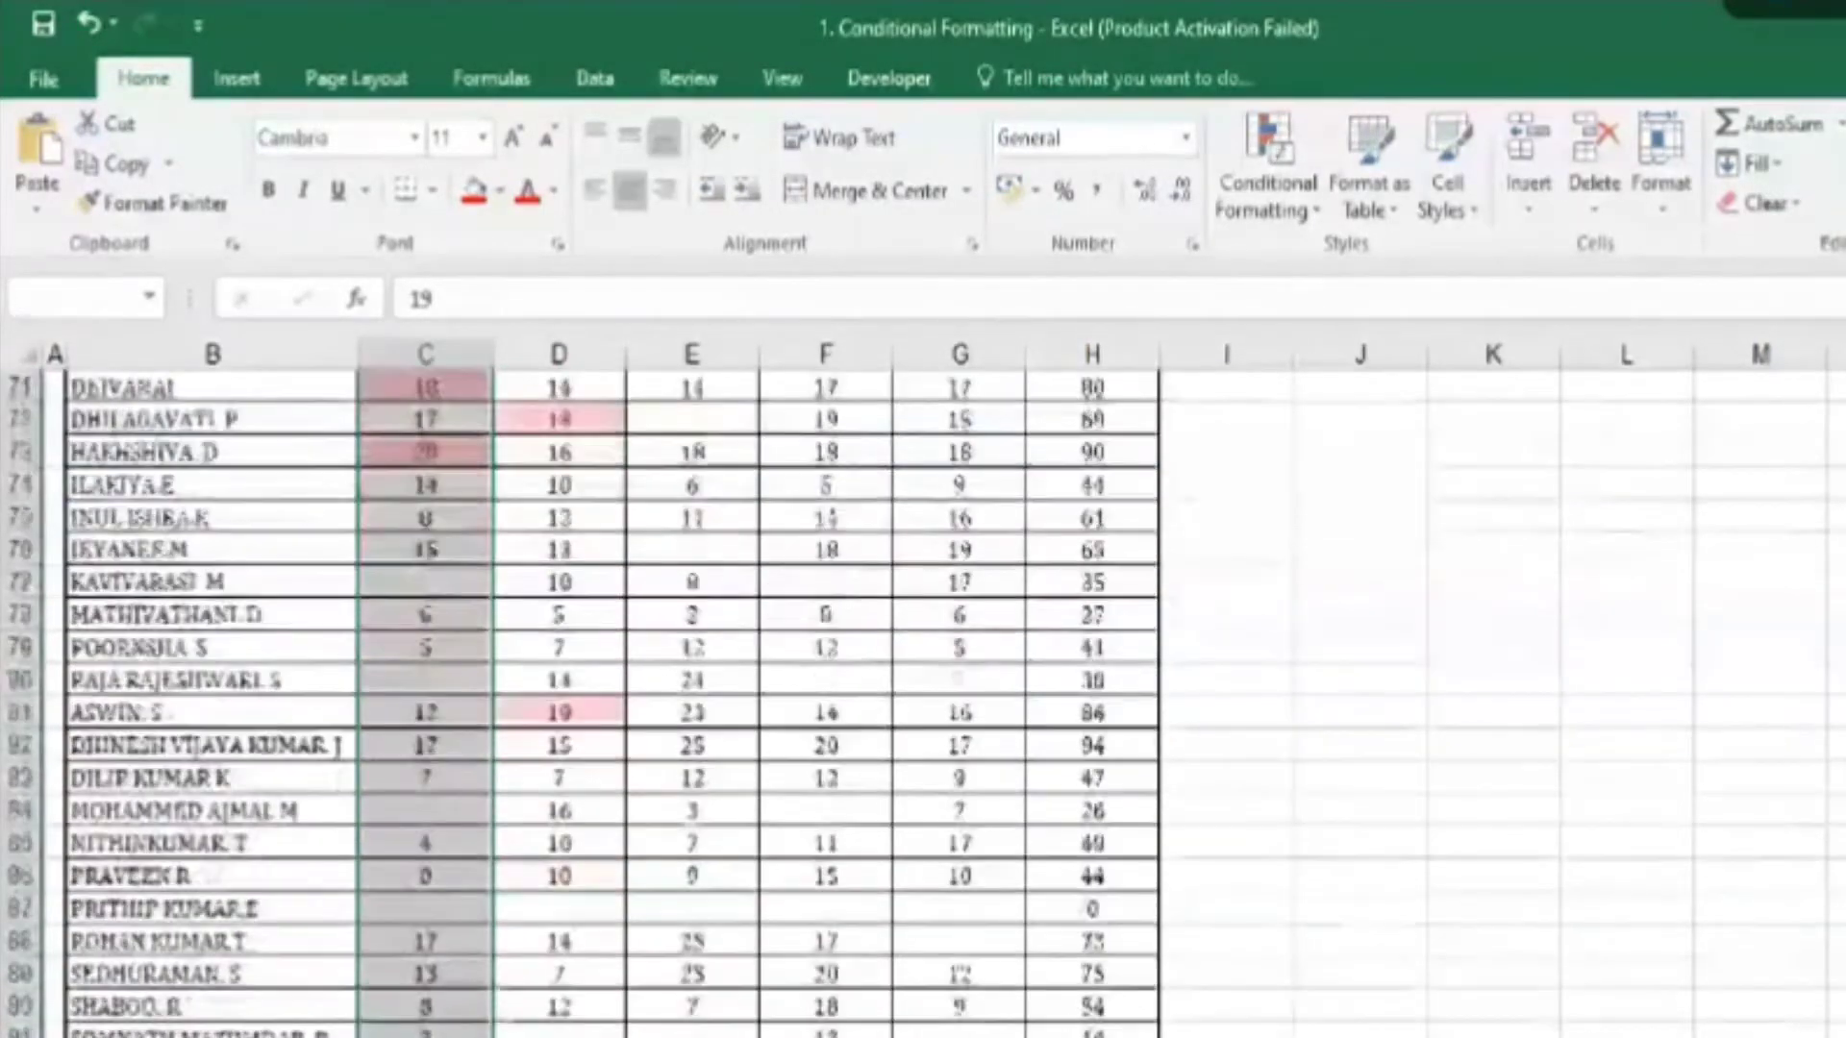
{"action": "scroll", "coordinate": [494, 997], "scroll_direction": "up", "scroll_amount": 2}
{"action": "left_click_drag", "start_coordinate": [596, 607], "coordinate": [563, 1033]}
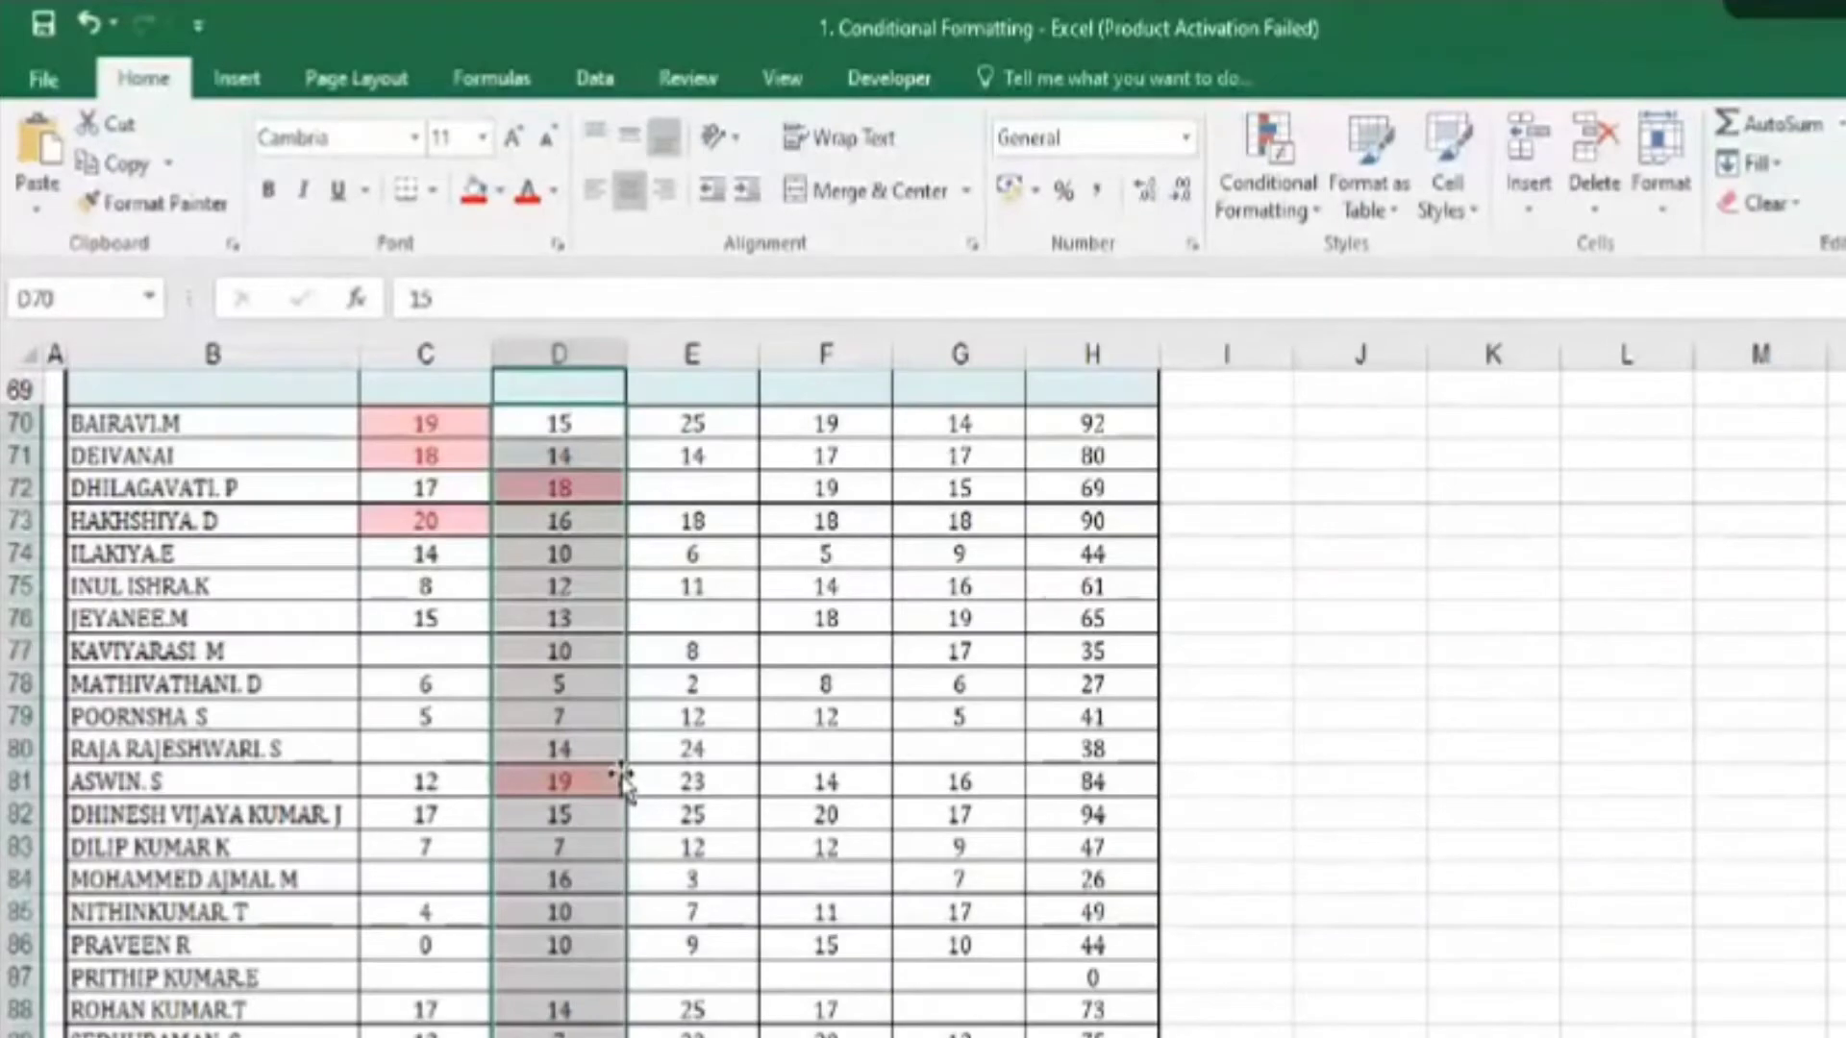
{"action": "scroll", "coordinate": [366, 612], "scroll_direction": "up", "scroll_amount": 3}
- Undo the combined top-5 rule on the PHY and CHEM scores and select cell C70
{"action": "left_click", "coordinate": [199, 516]}
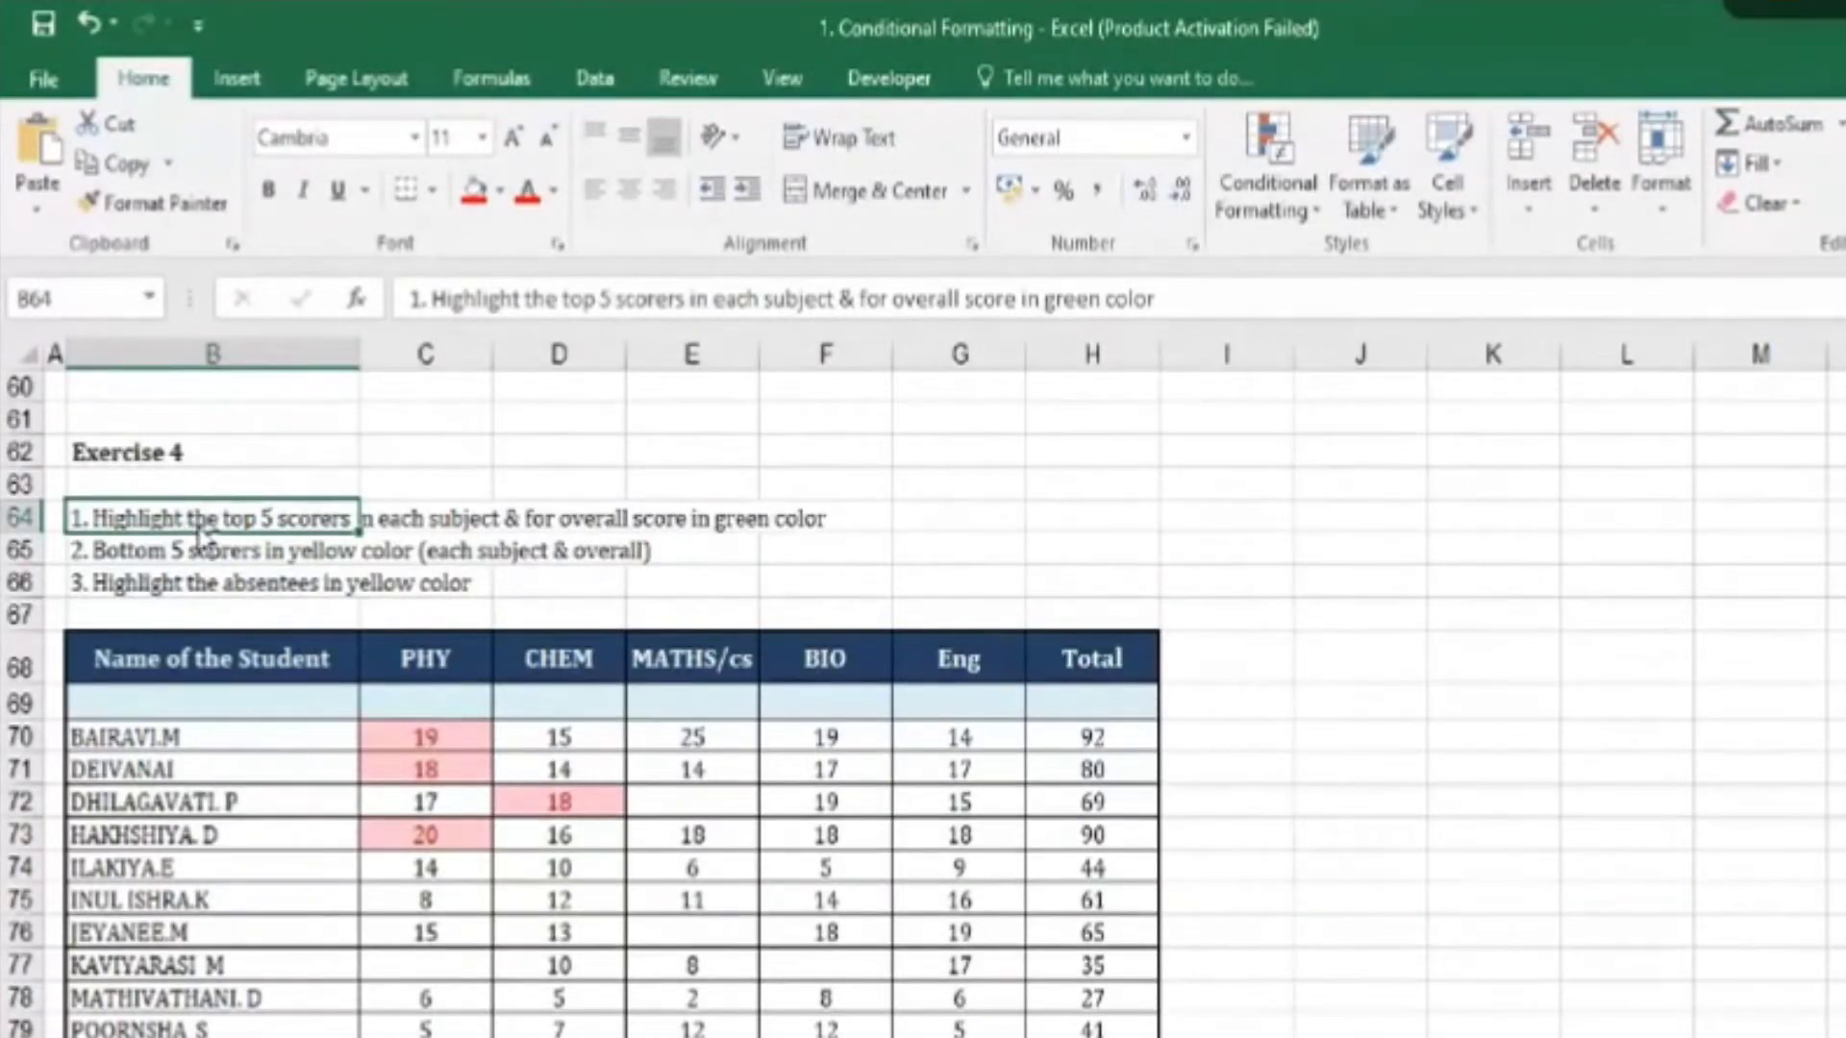
{"action": "key", "text": "ctrl+z"}
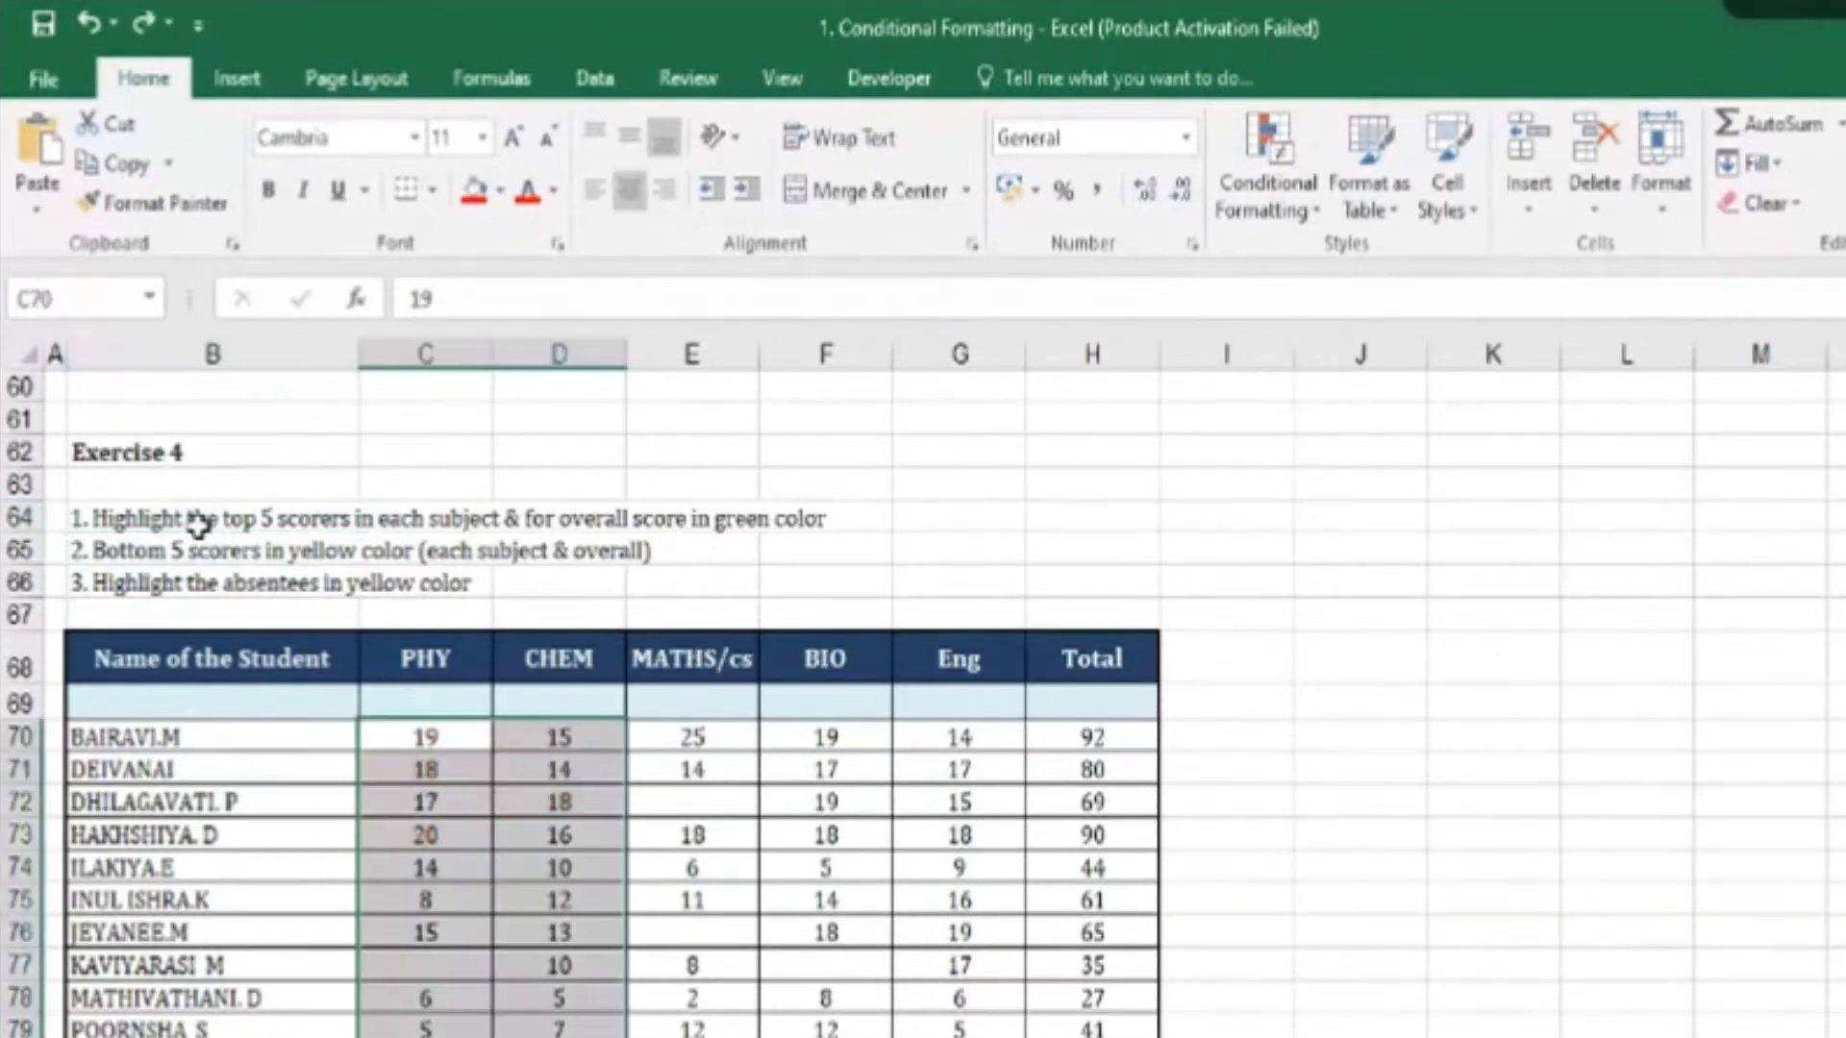
{"action": "key", "text": "ctrl+q"}
{"action": "key", "text": "Escape"}
{"action": "left_click", "coordinate": [470, 741]}
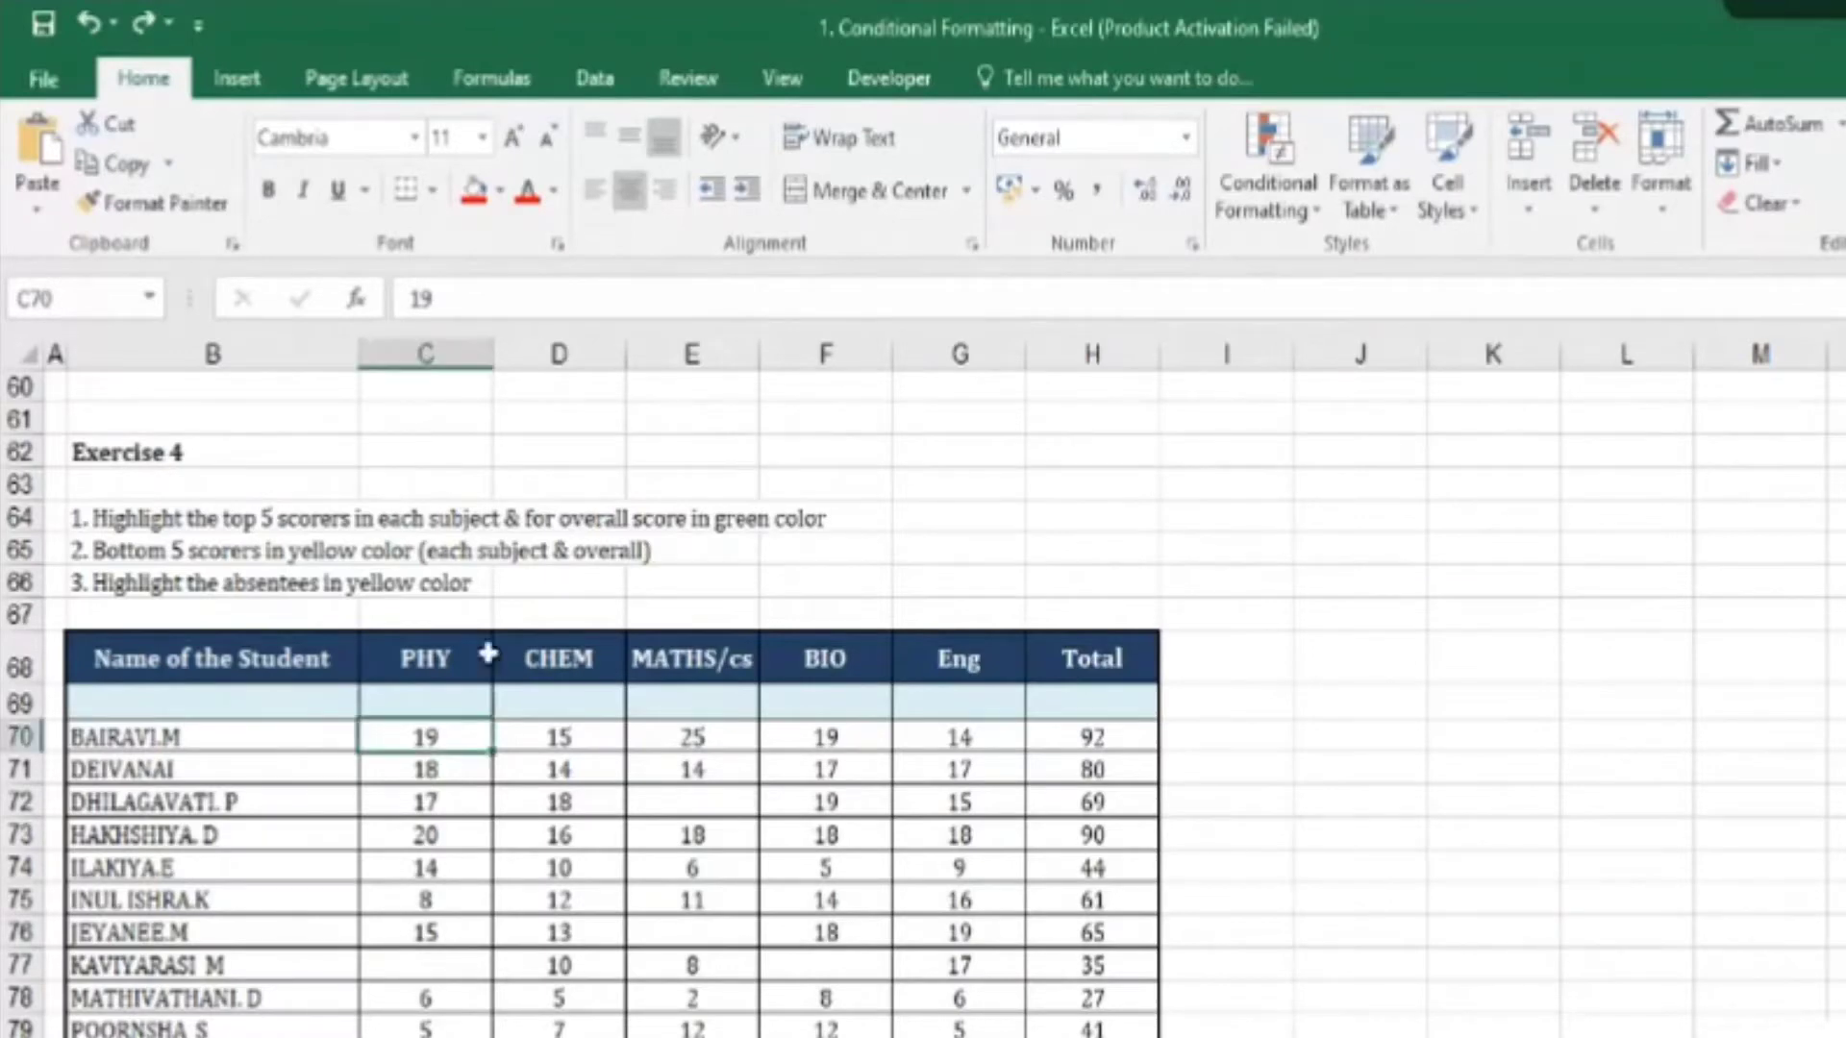
- Read the bottom 5 scorers instruction and locate the Bottom 10 Items rule without applying it
{"action": "left_click", "coordinate": [156, 547]}
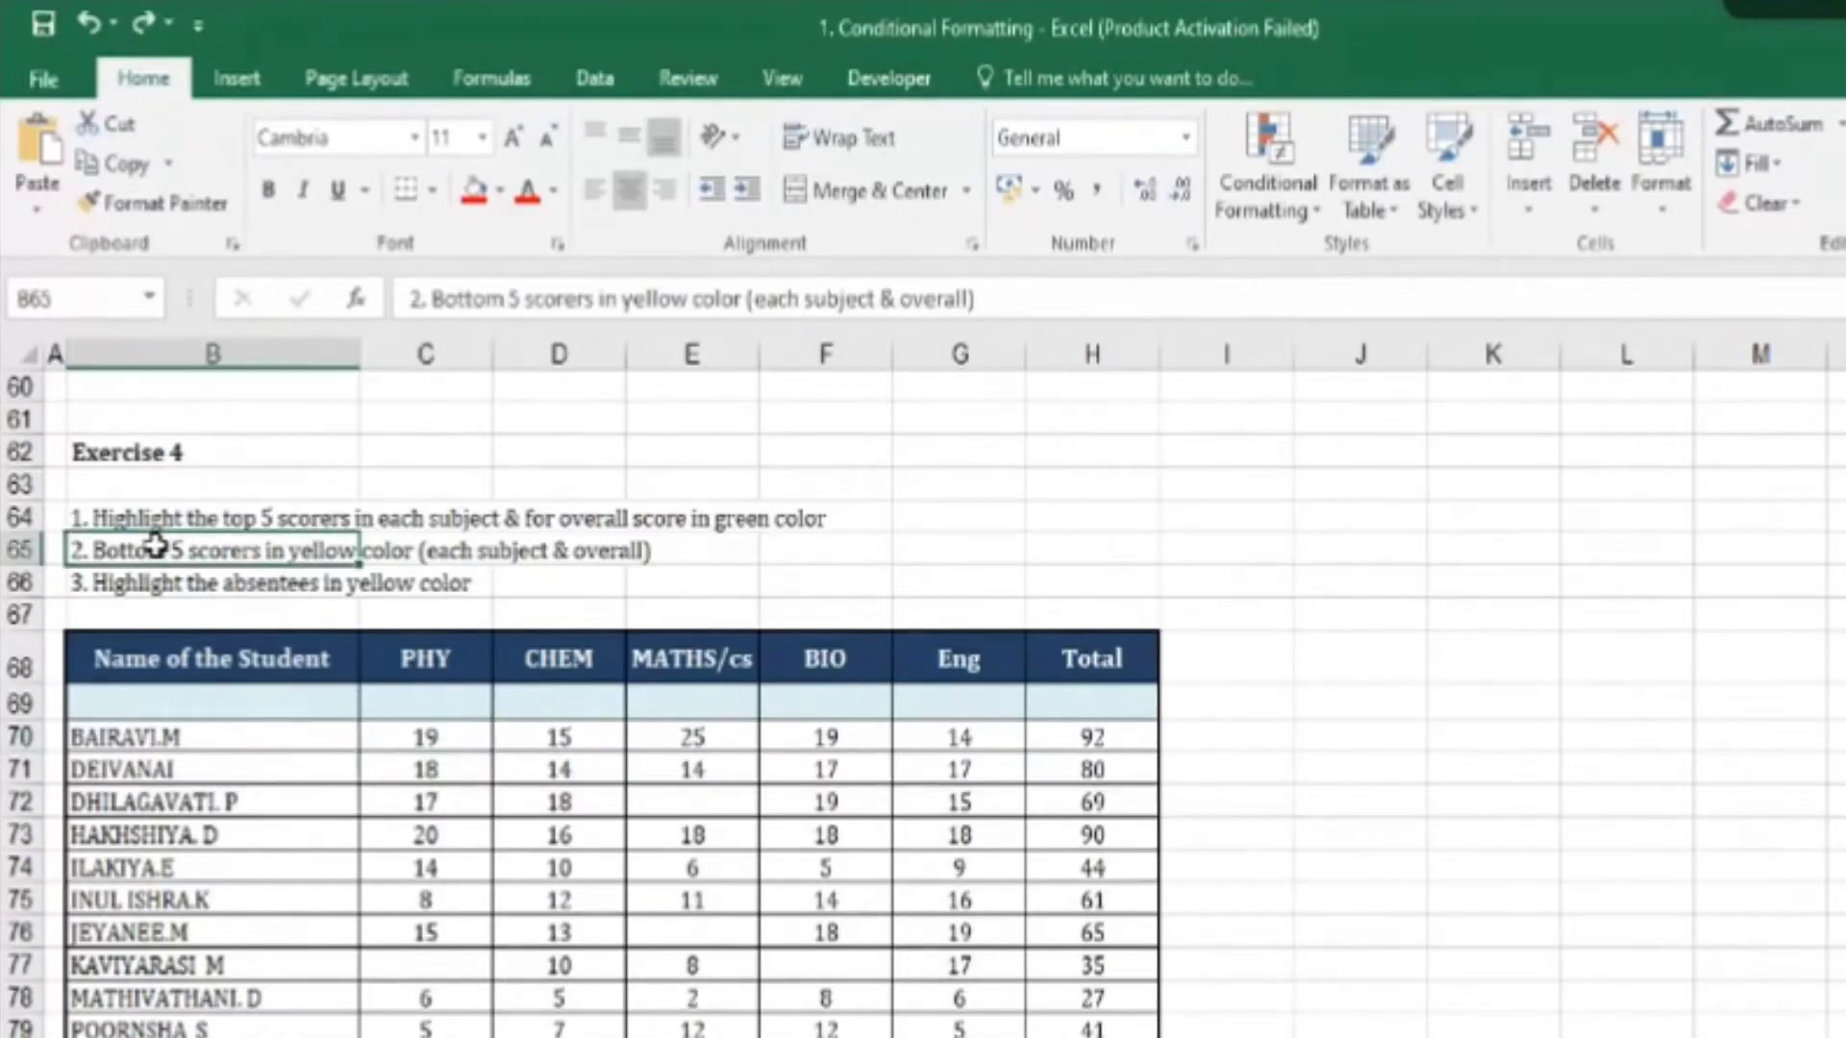
{"action": "left_click", "coordinate": [429, 736]}
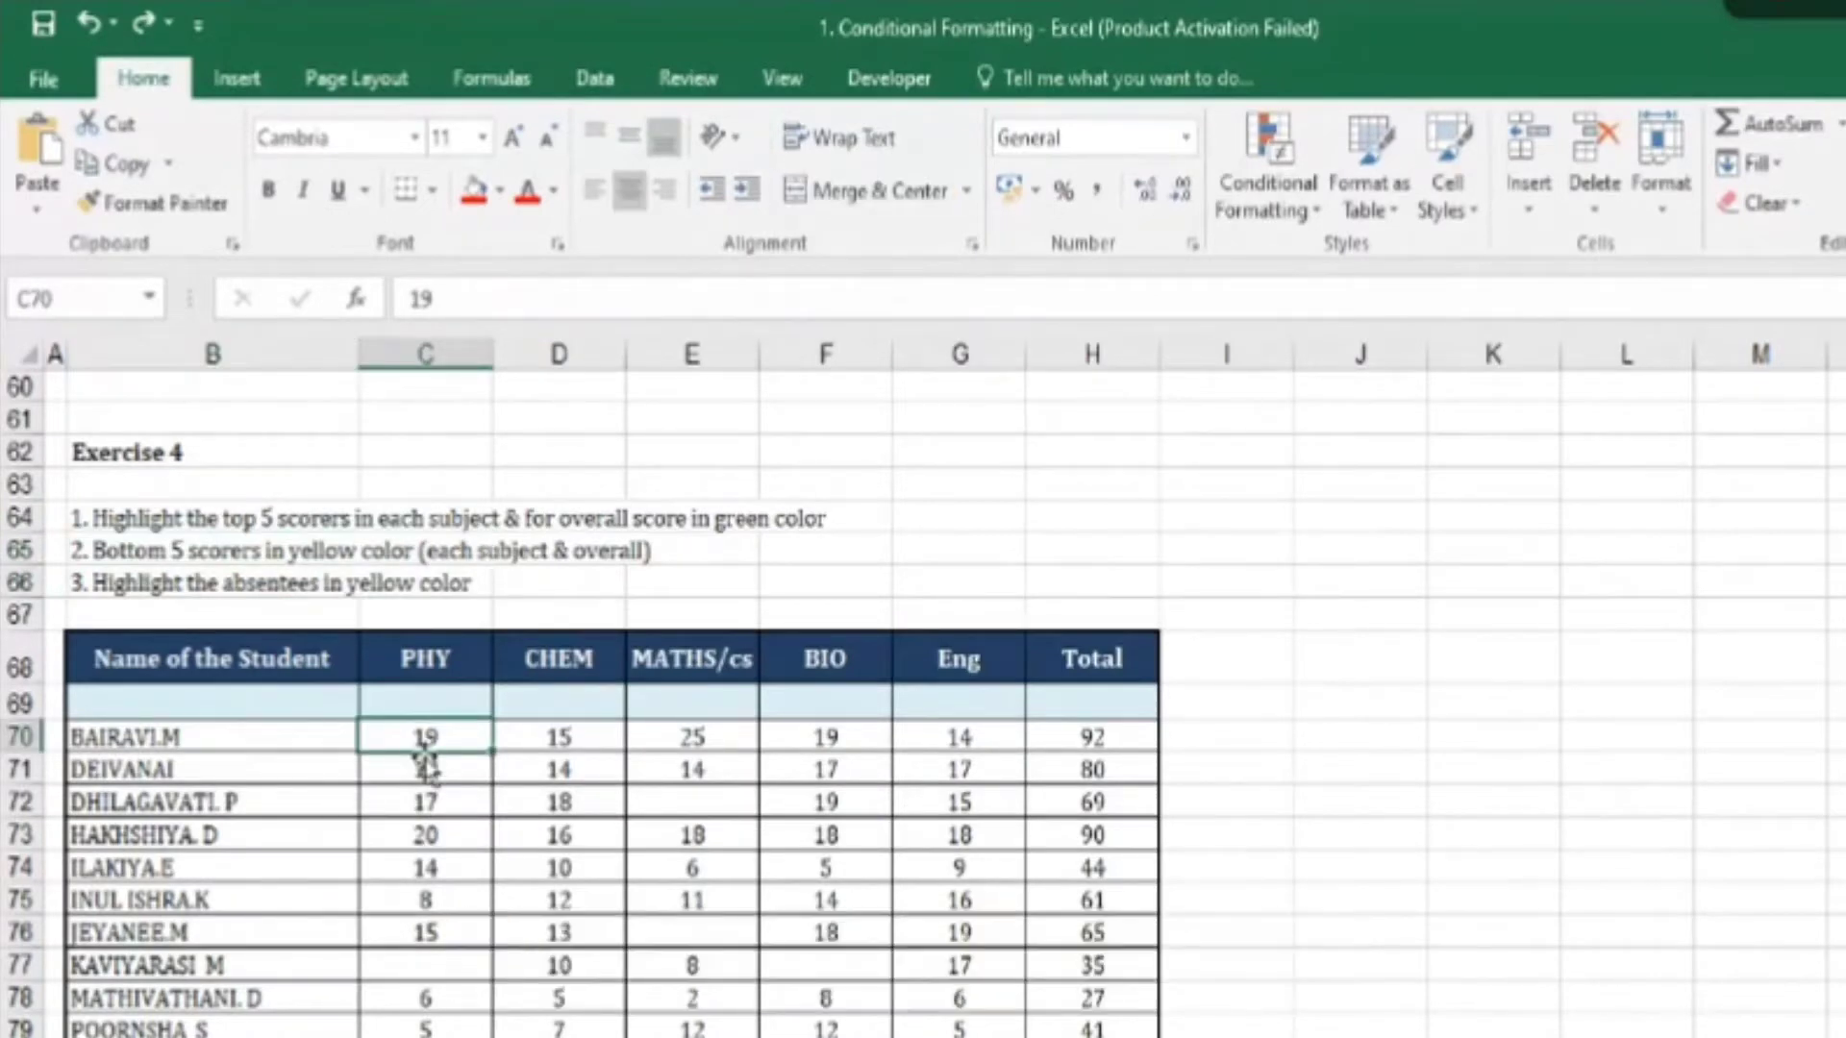
{"action": "left_click", "coordinate": [1262, 213]}
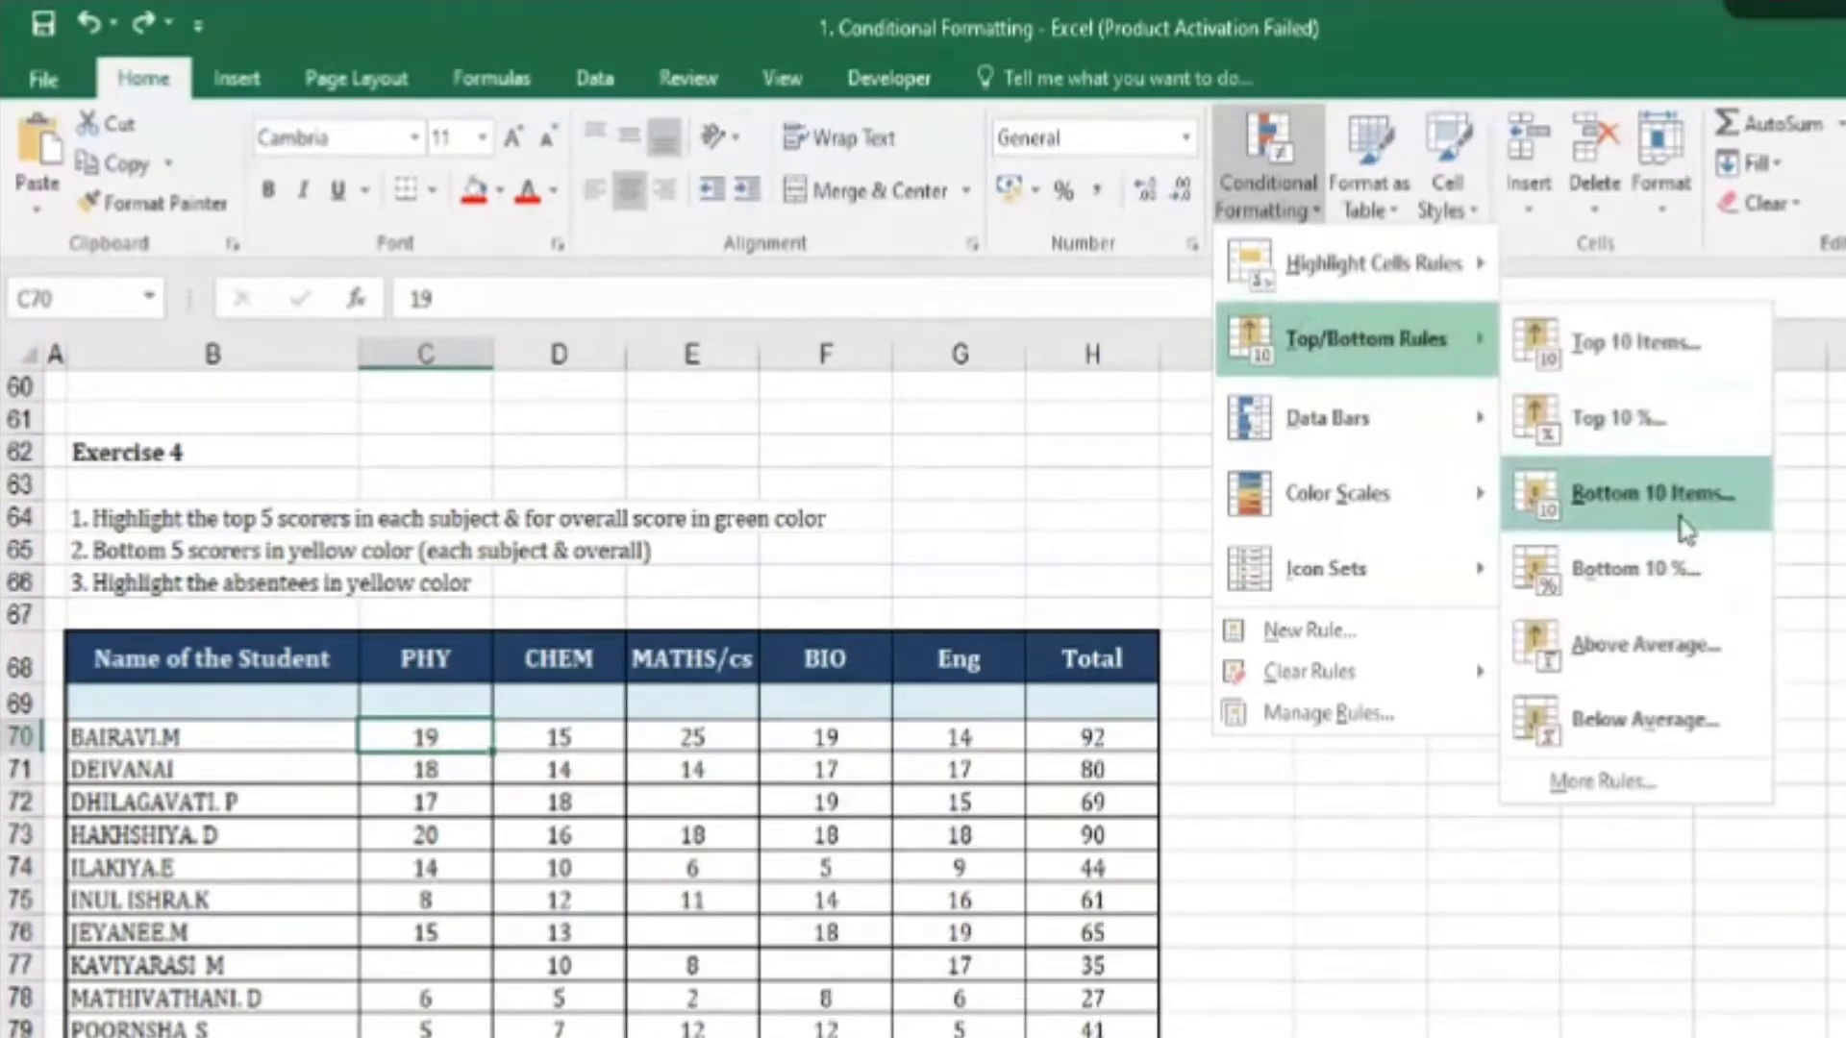
{"action": "left_click", "coordinate": [198, 589]}
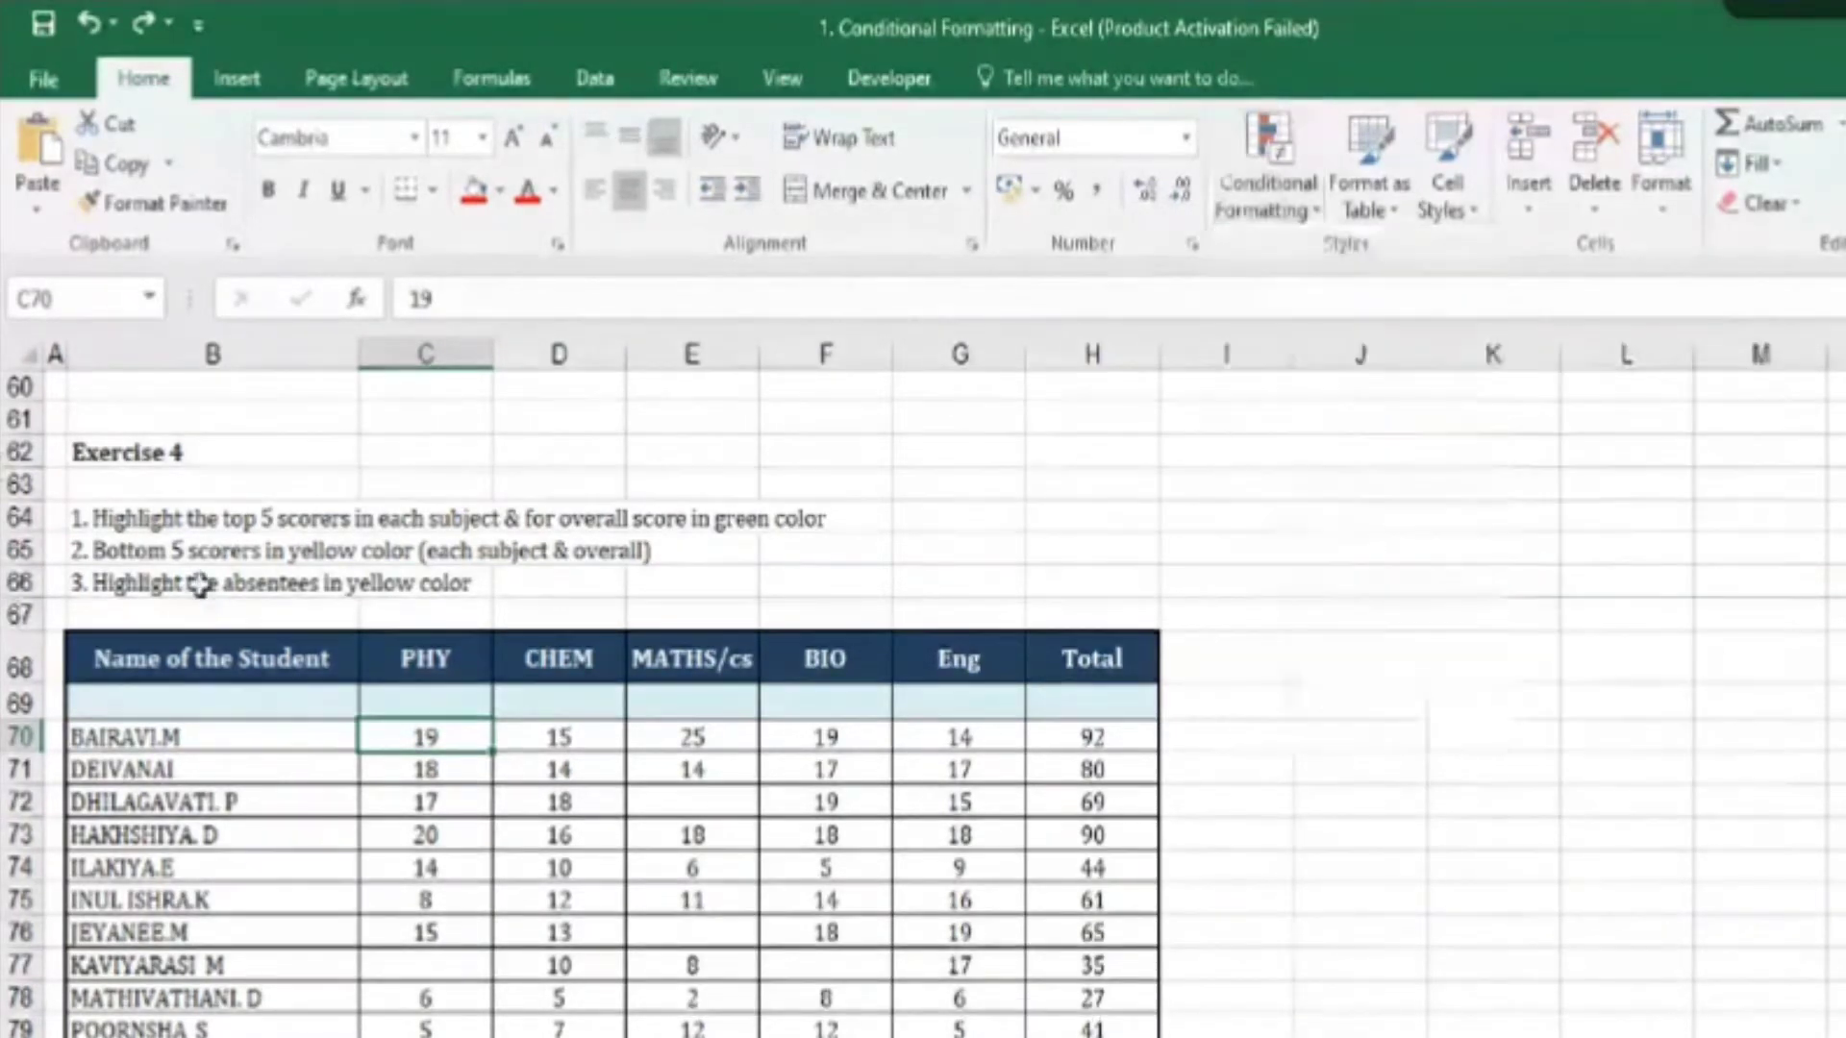
- Read the instruction about absentees and examine the blank score cells in the student table
{"action": "left_click", "coordinate": [199, 583]}
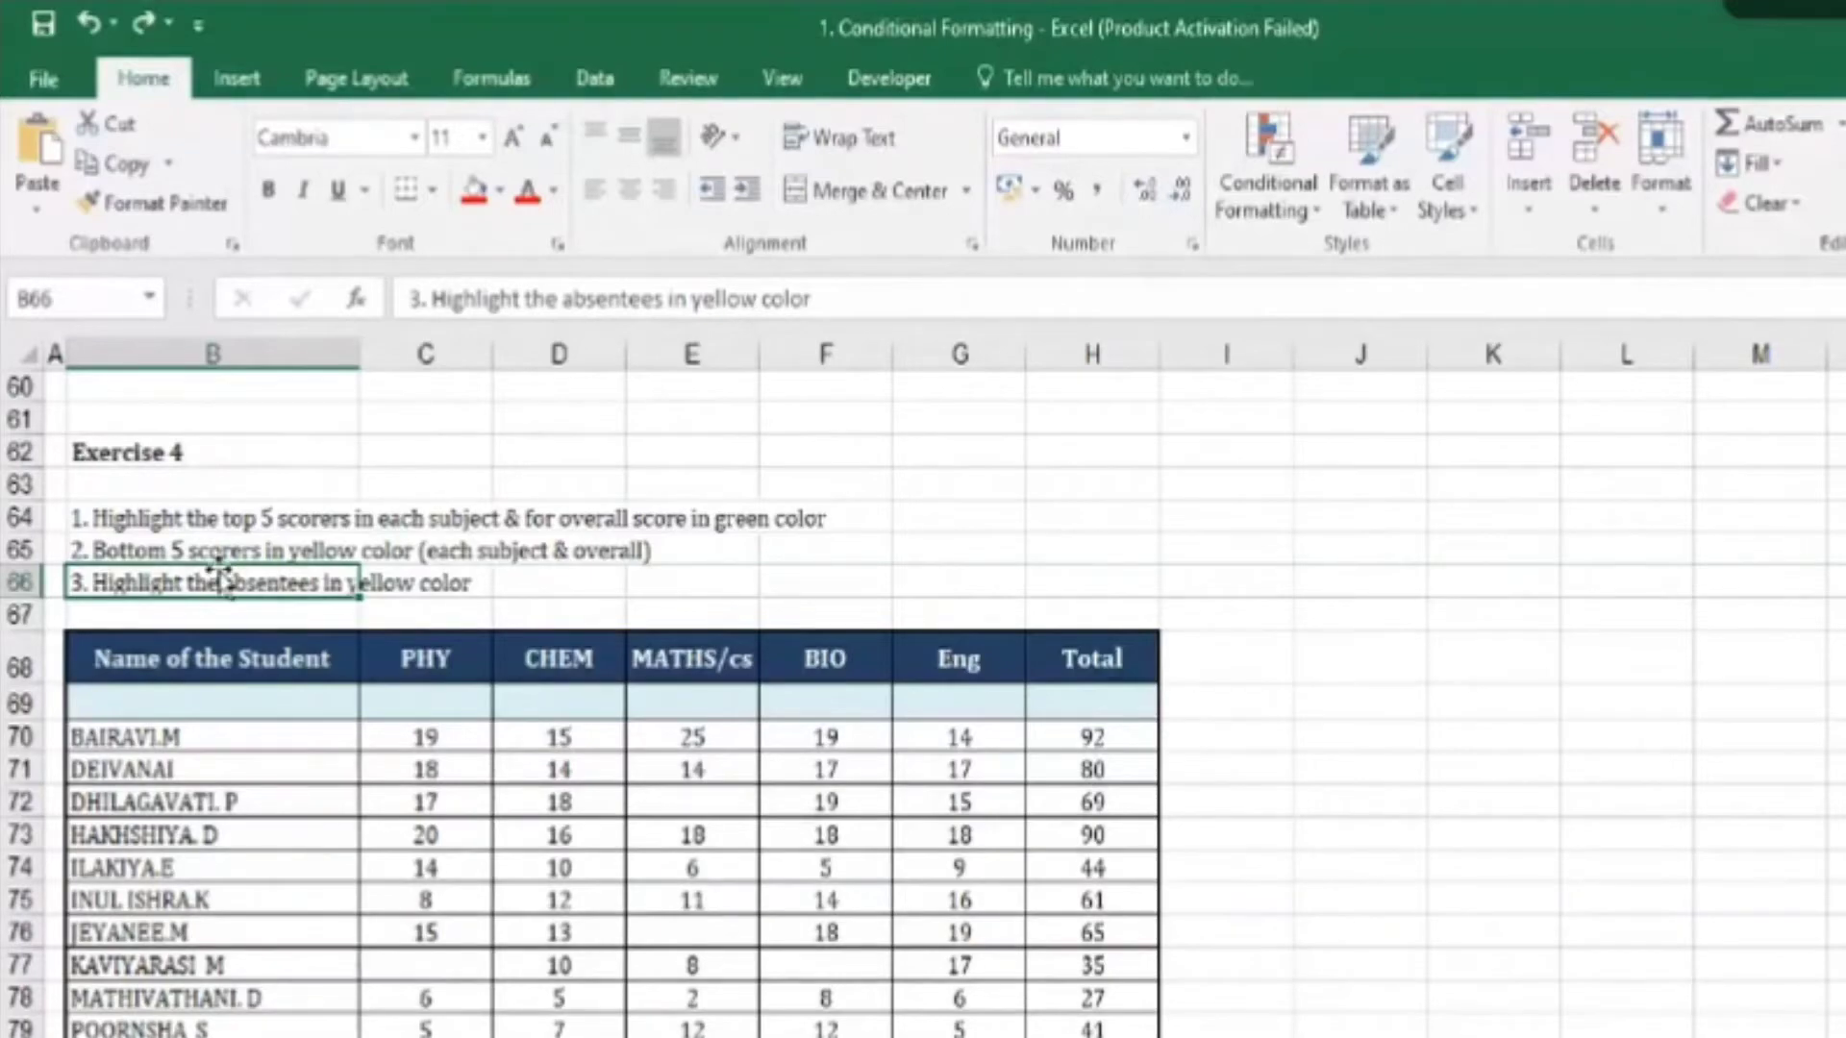
{"action": "scroll", "coordinate": [474, 667], "scroll_direction": "down", "scroll_amount": 5}
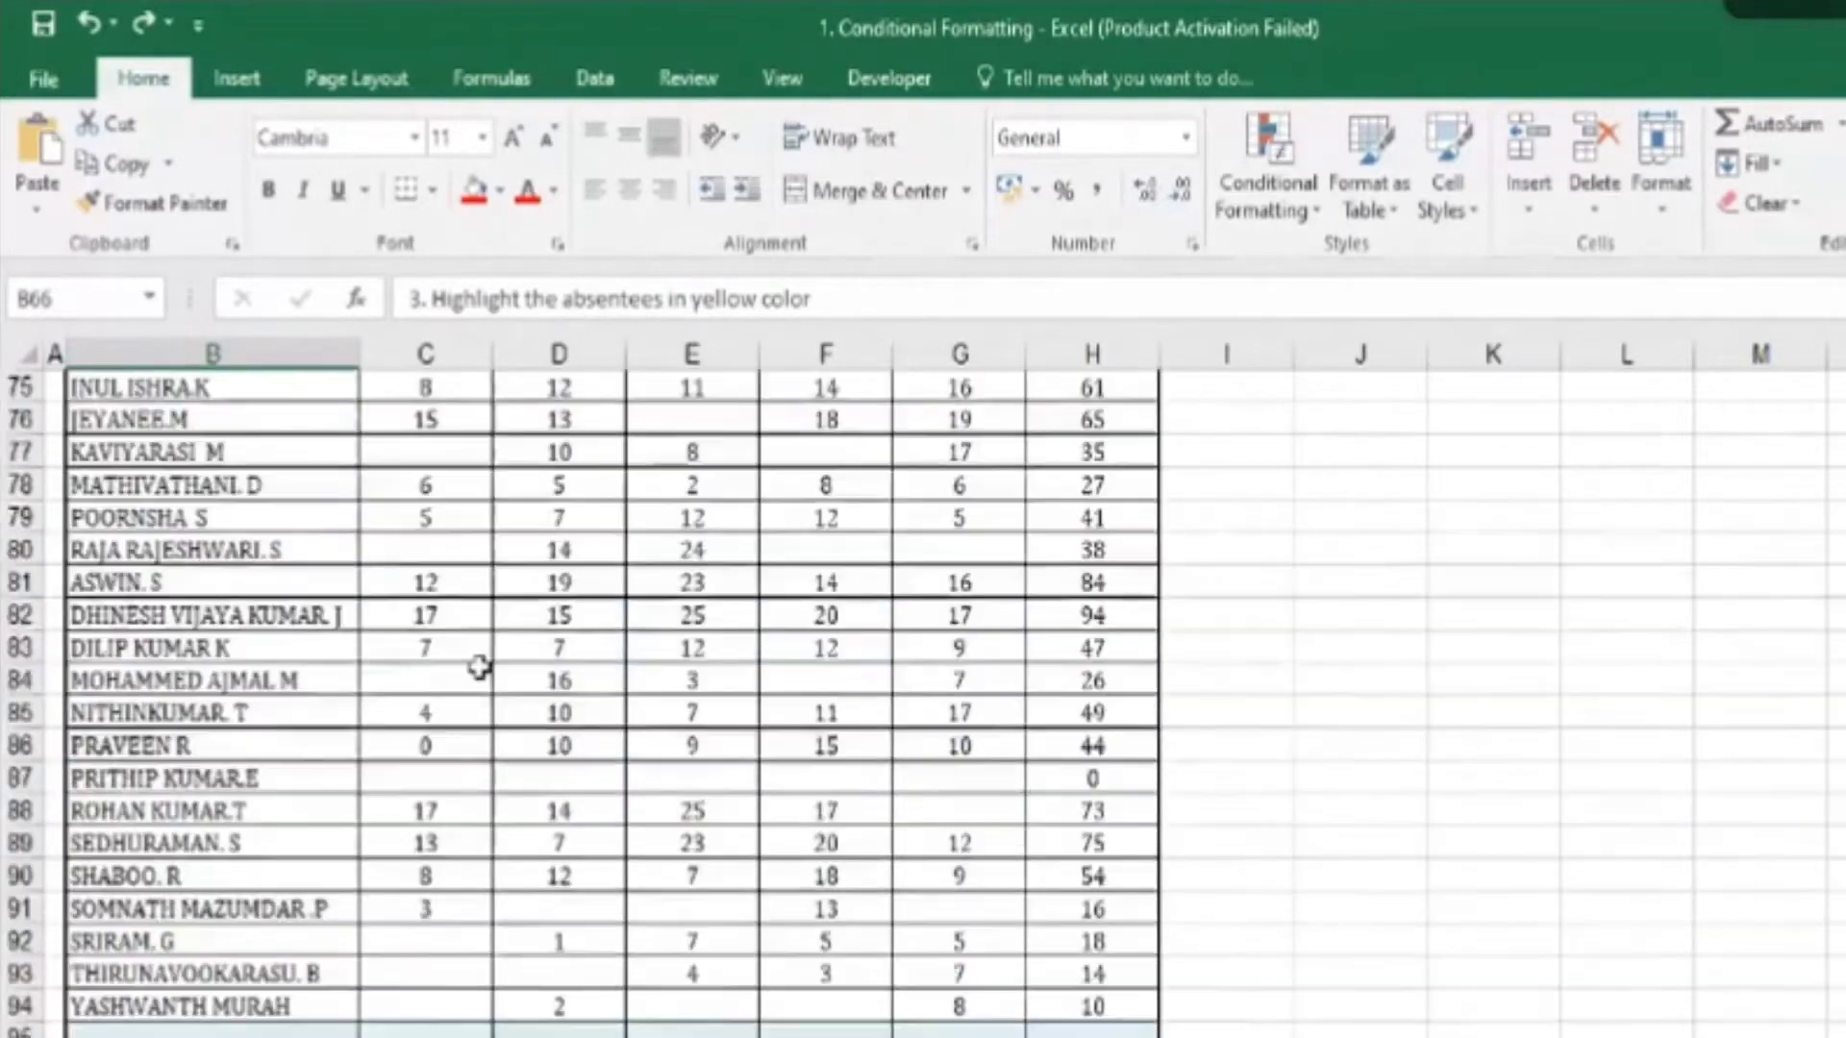
{"action": "scroll", "coordinate": [474, 663], "scroll_direction": "up", "scroll_amount": 4}
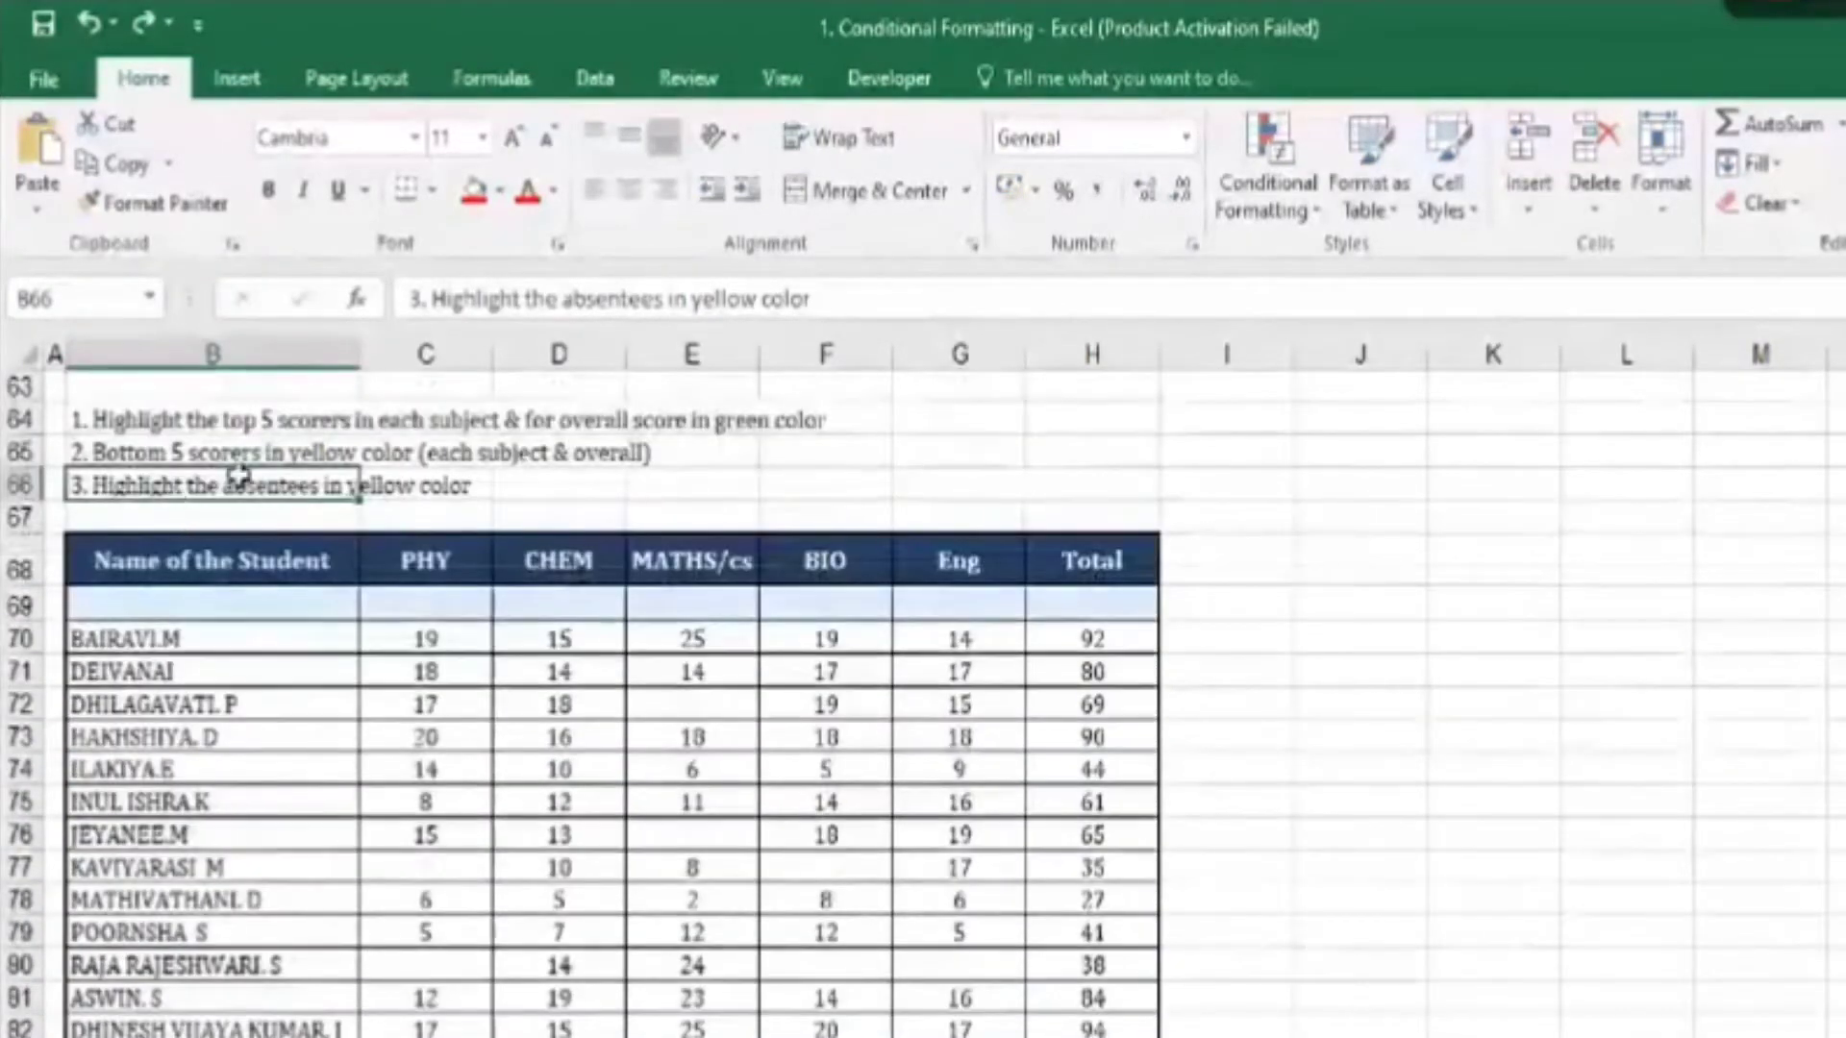
{"action": "scroll", "coordinate": [494, 610], "scroll_direction": "down", "scroll_amount": 1}
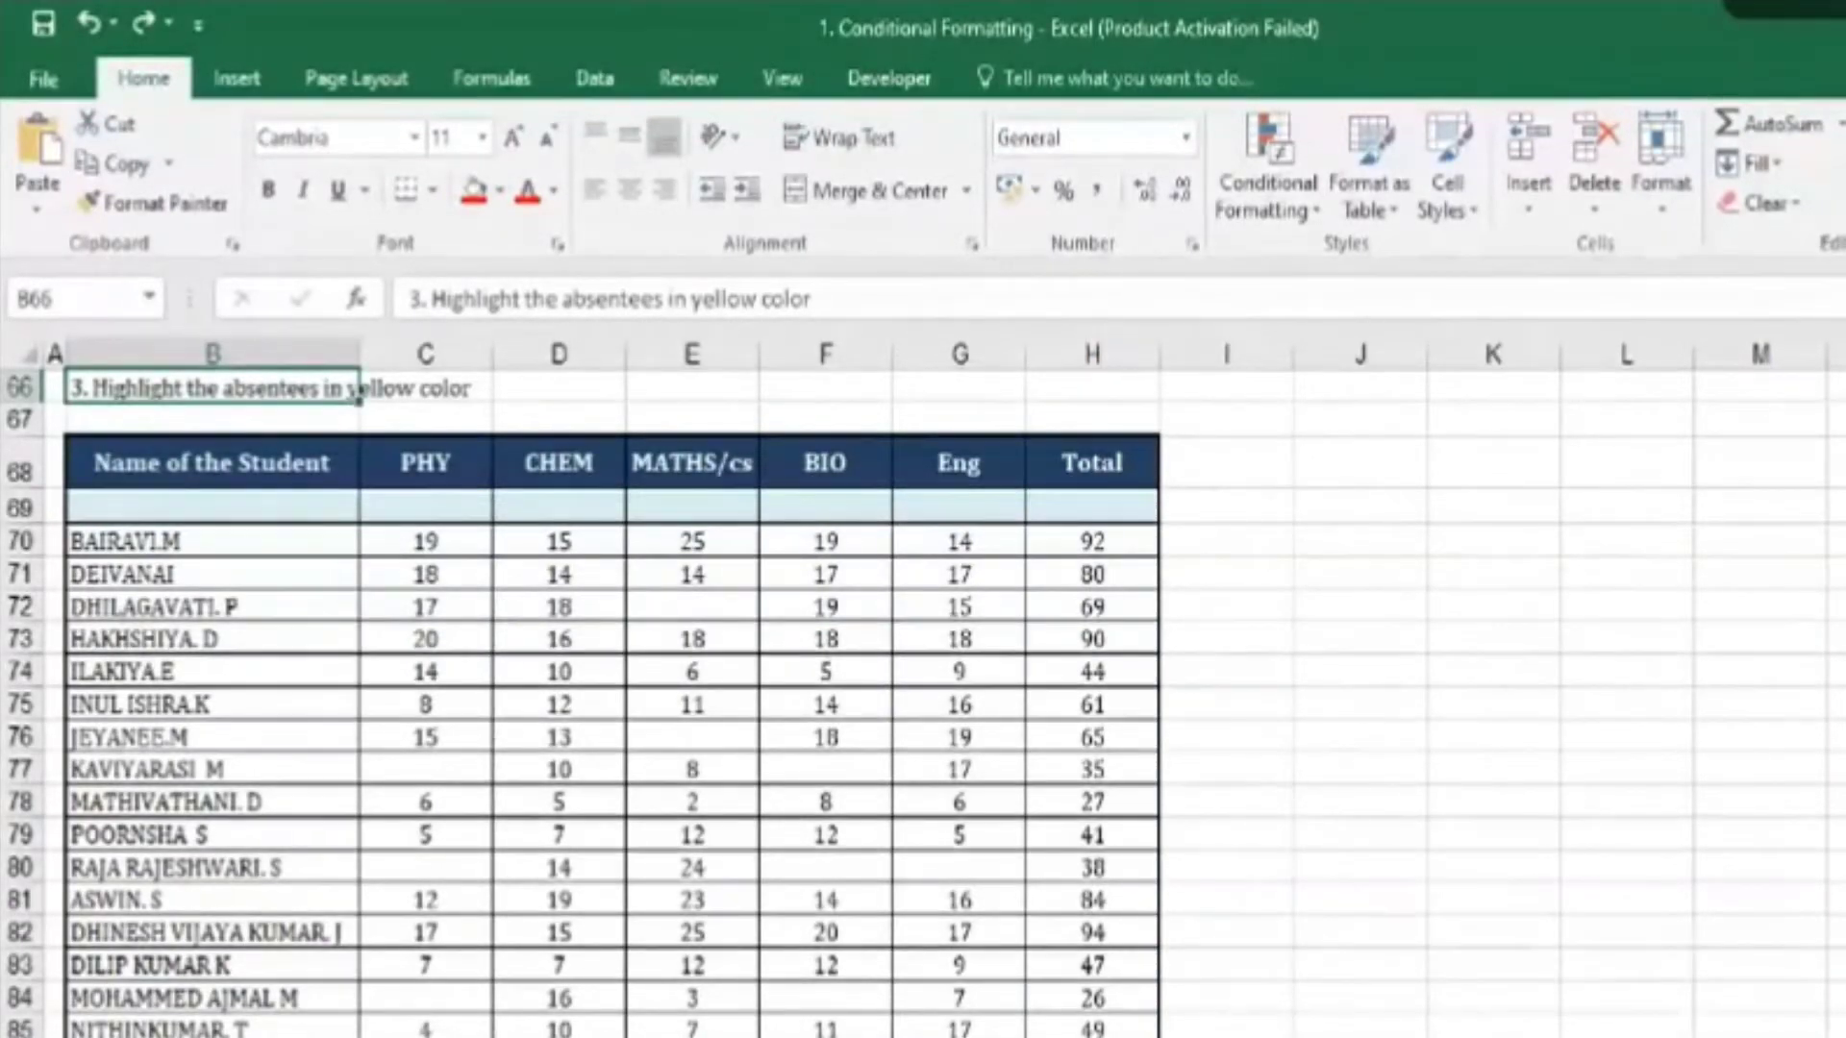
- Go to Exercise 3 and undo the duplicate highlighting on the list values in B46:B59
{"action": "scroll", "coordinate": [308, 663], "scroll_direction": "up", "scroll_amount": 10}
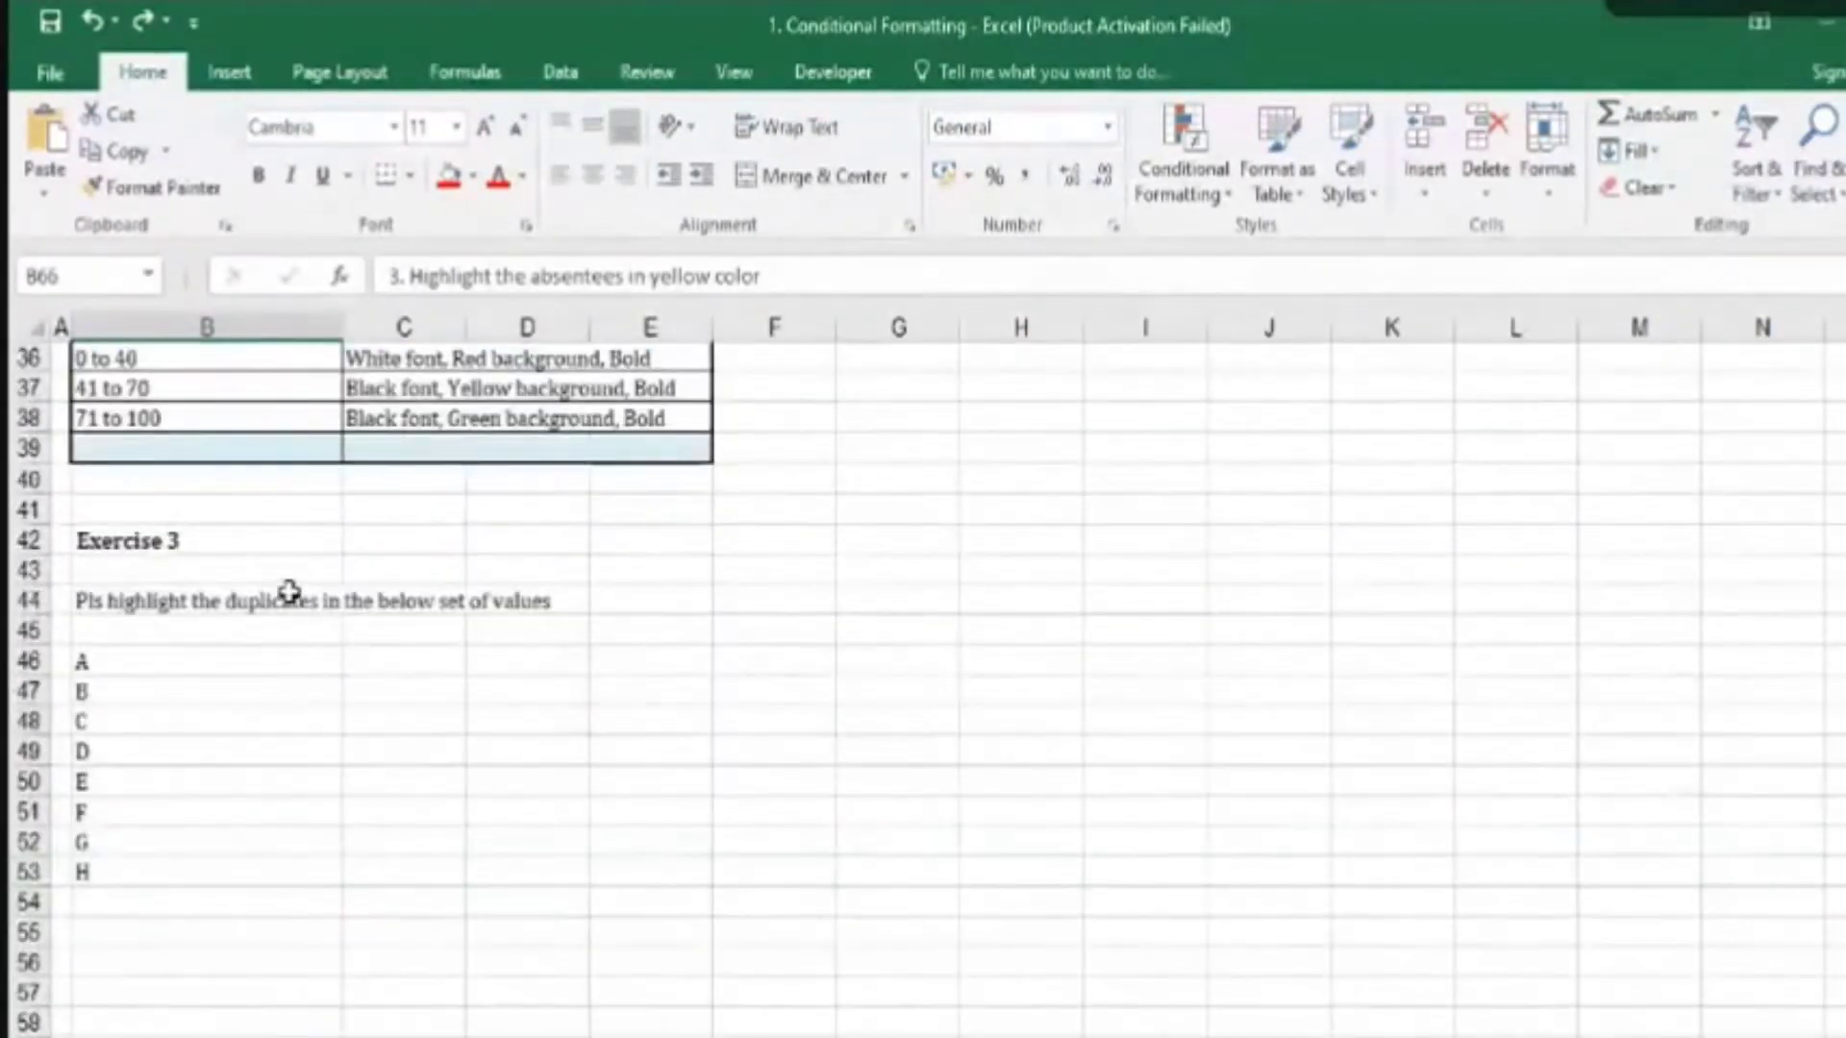
{"action": "left_click", "coordinate": [107, 657]}
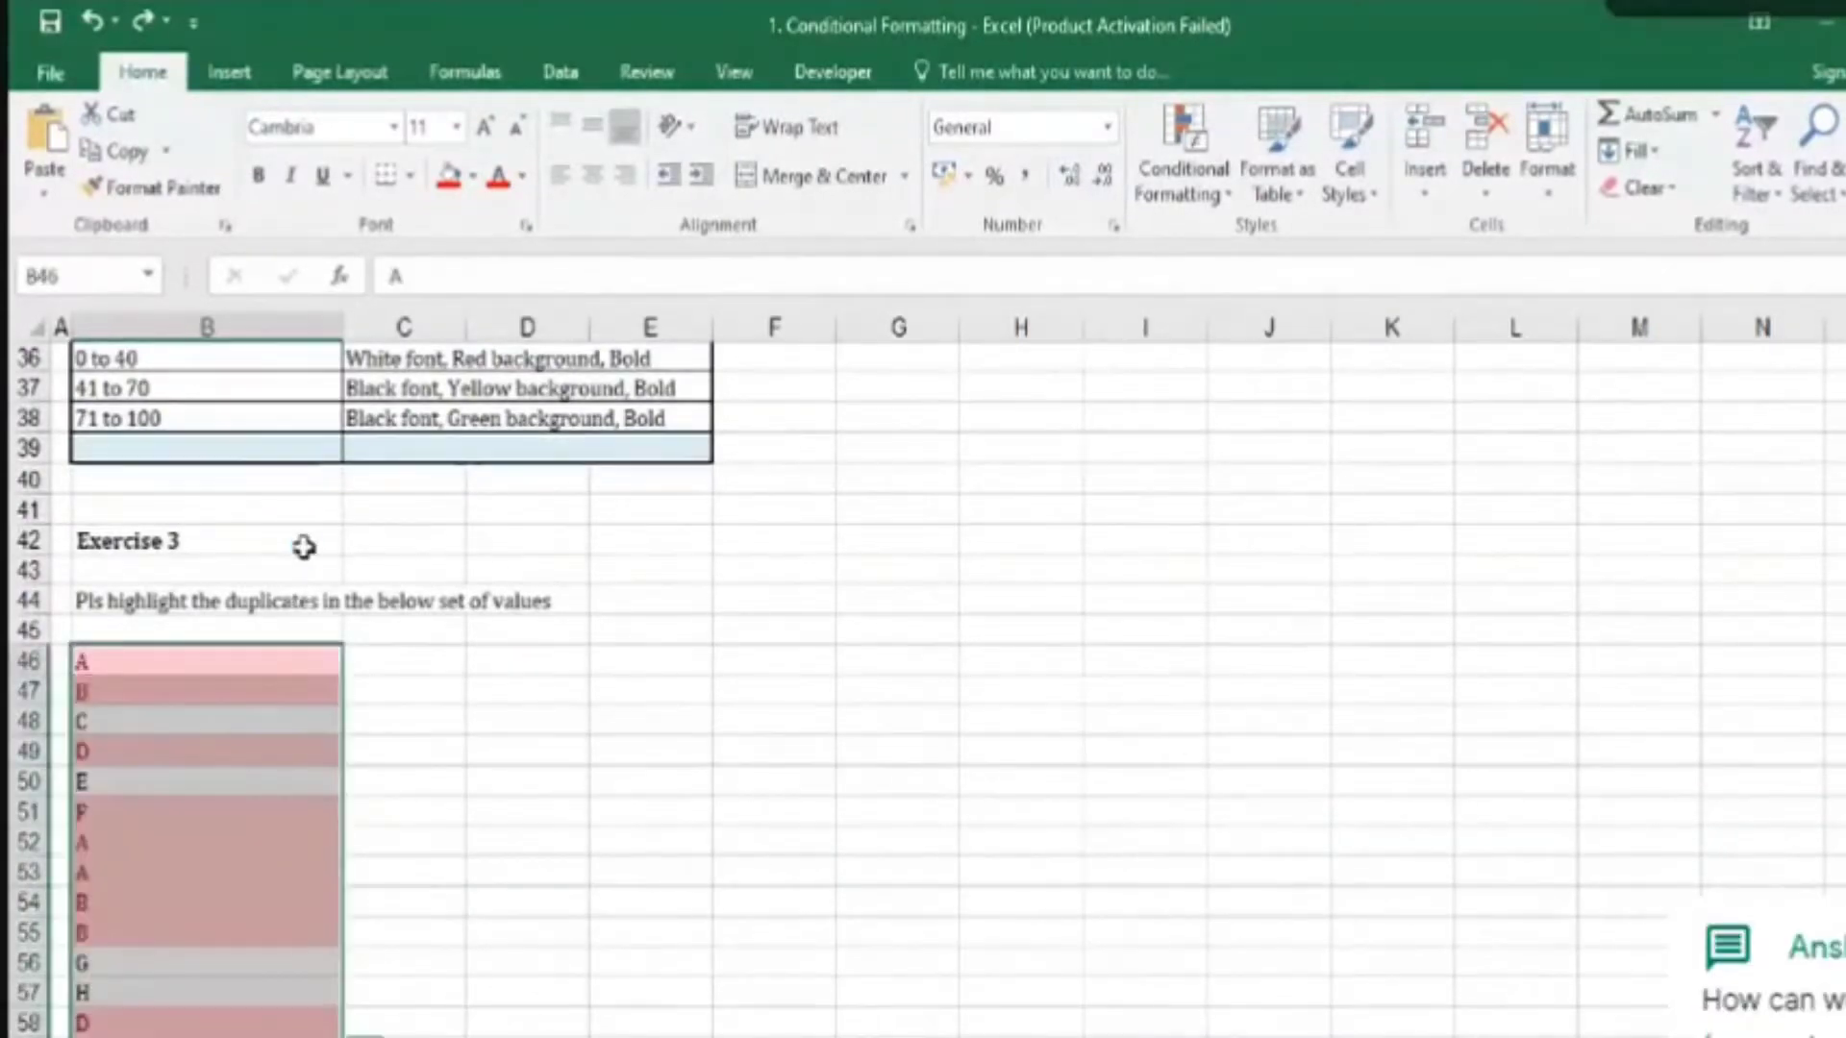
{"action": "scroll", "coordinate": [301, 539], "scroll_direction": "down", "scroll_amount": 4}
{"action": "scroll", "coordinate": [304, 547], "scroll_direction": "up", "scroll_amount": 3}
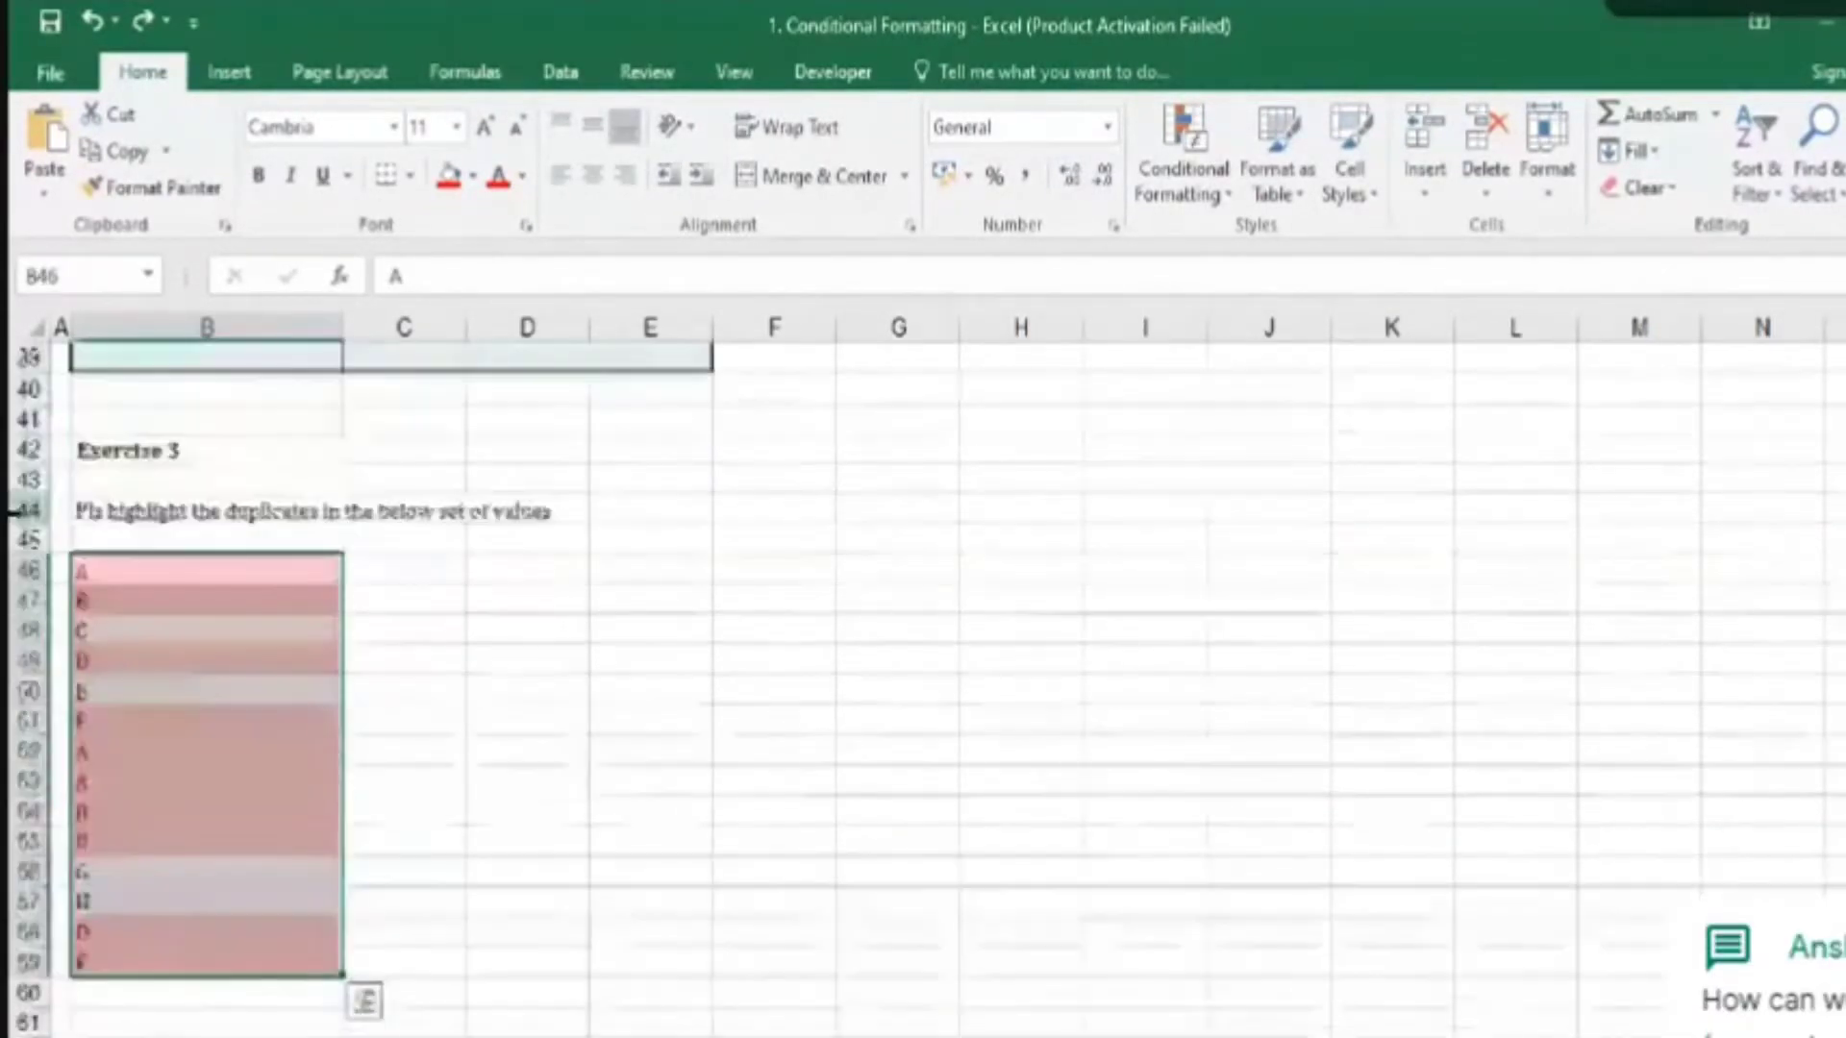
{"action": "left_click", "coordinate": [245, 539]}
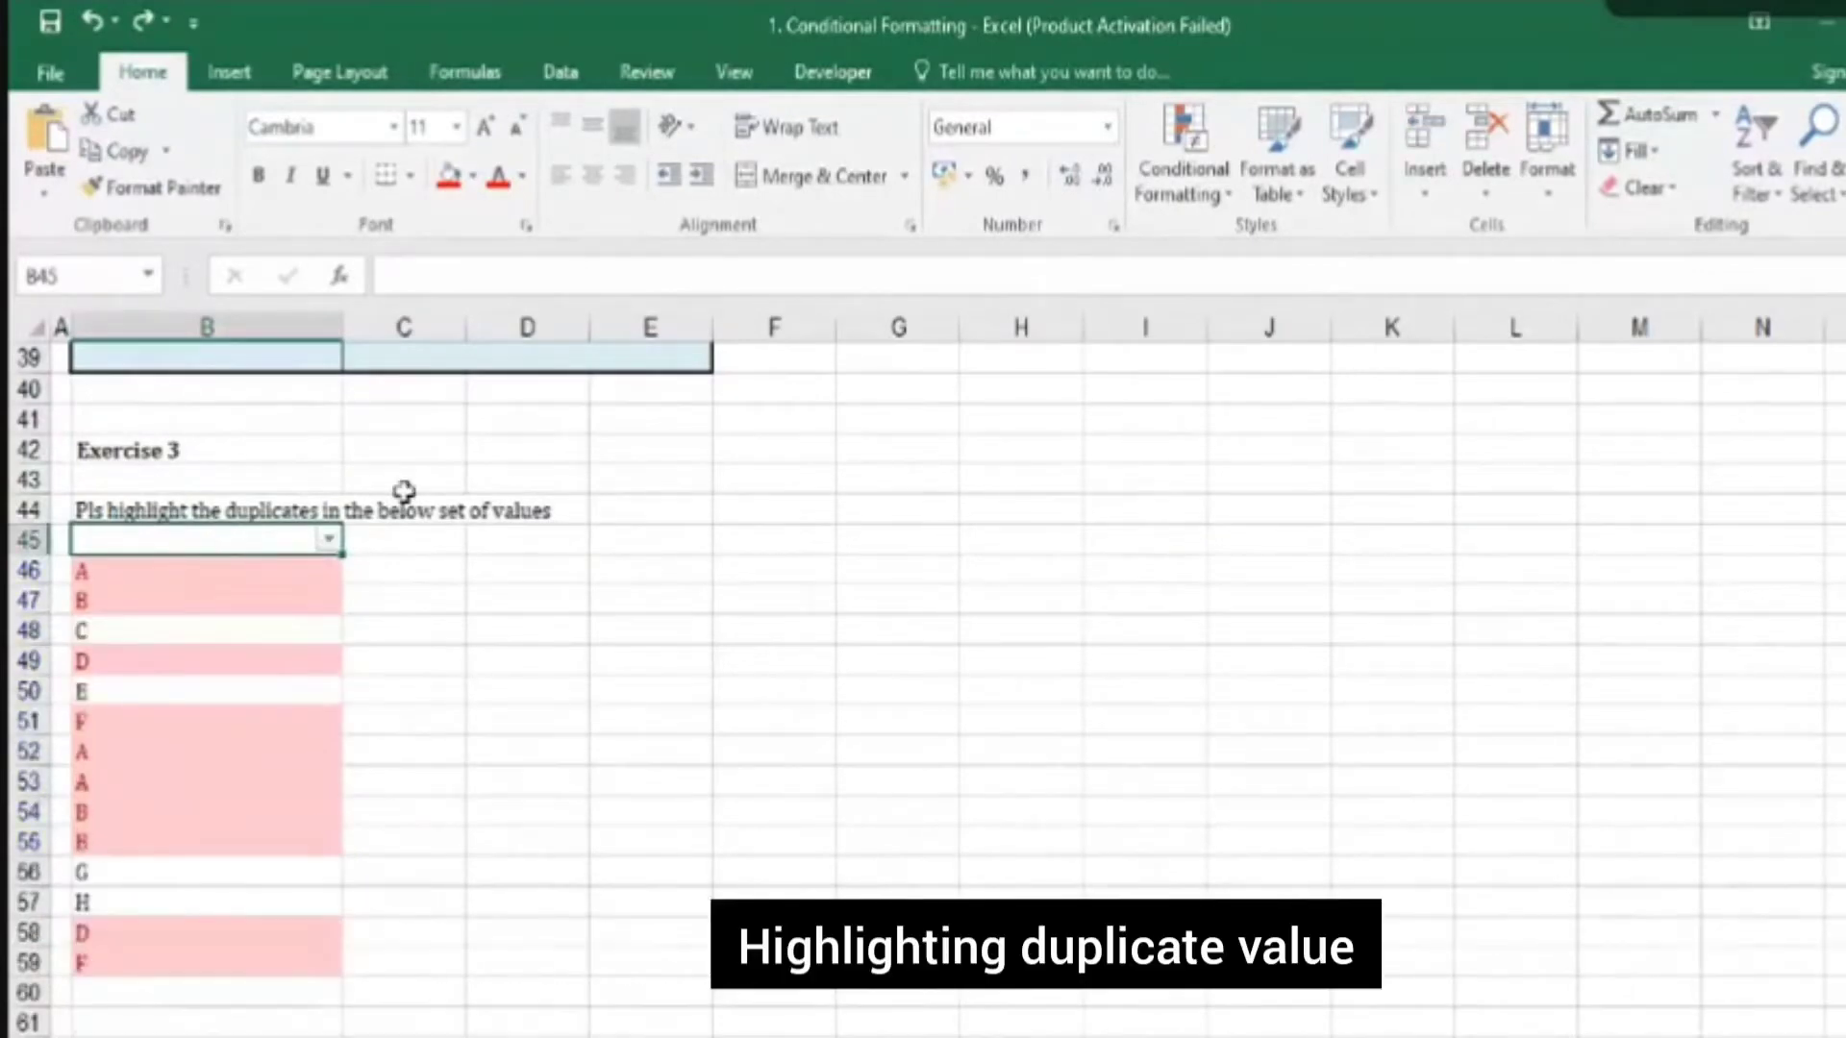
{"action": "key", "text": "ctrl+shift+Down"}
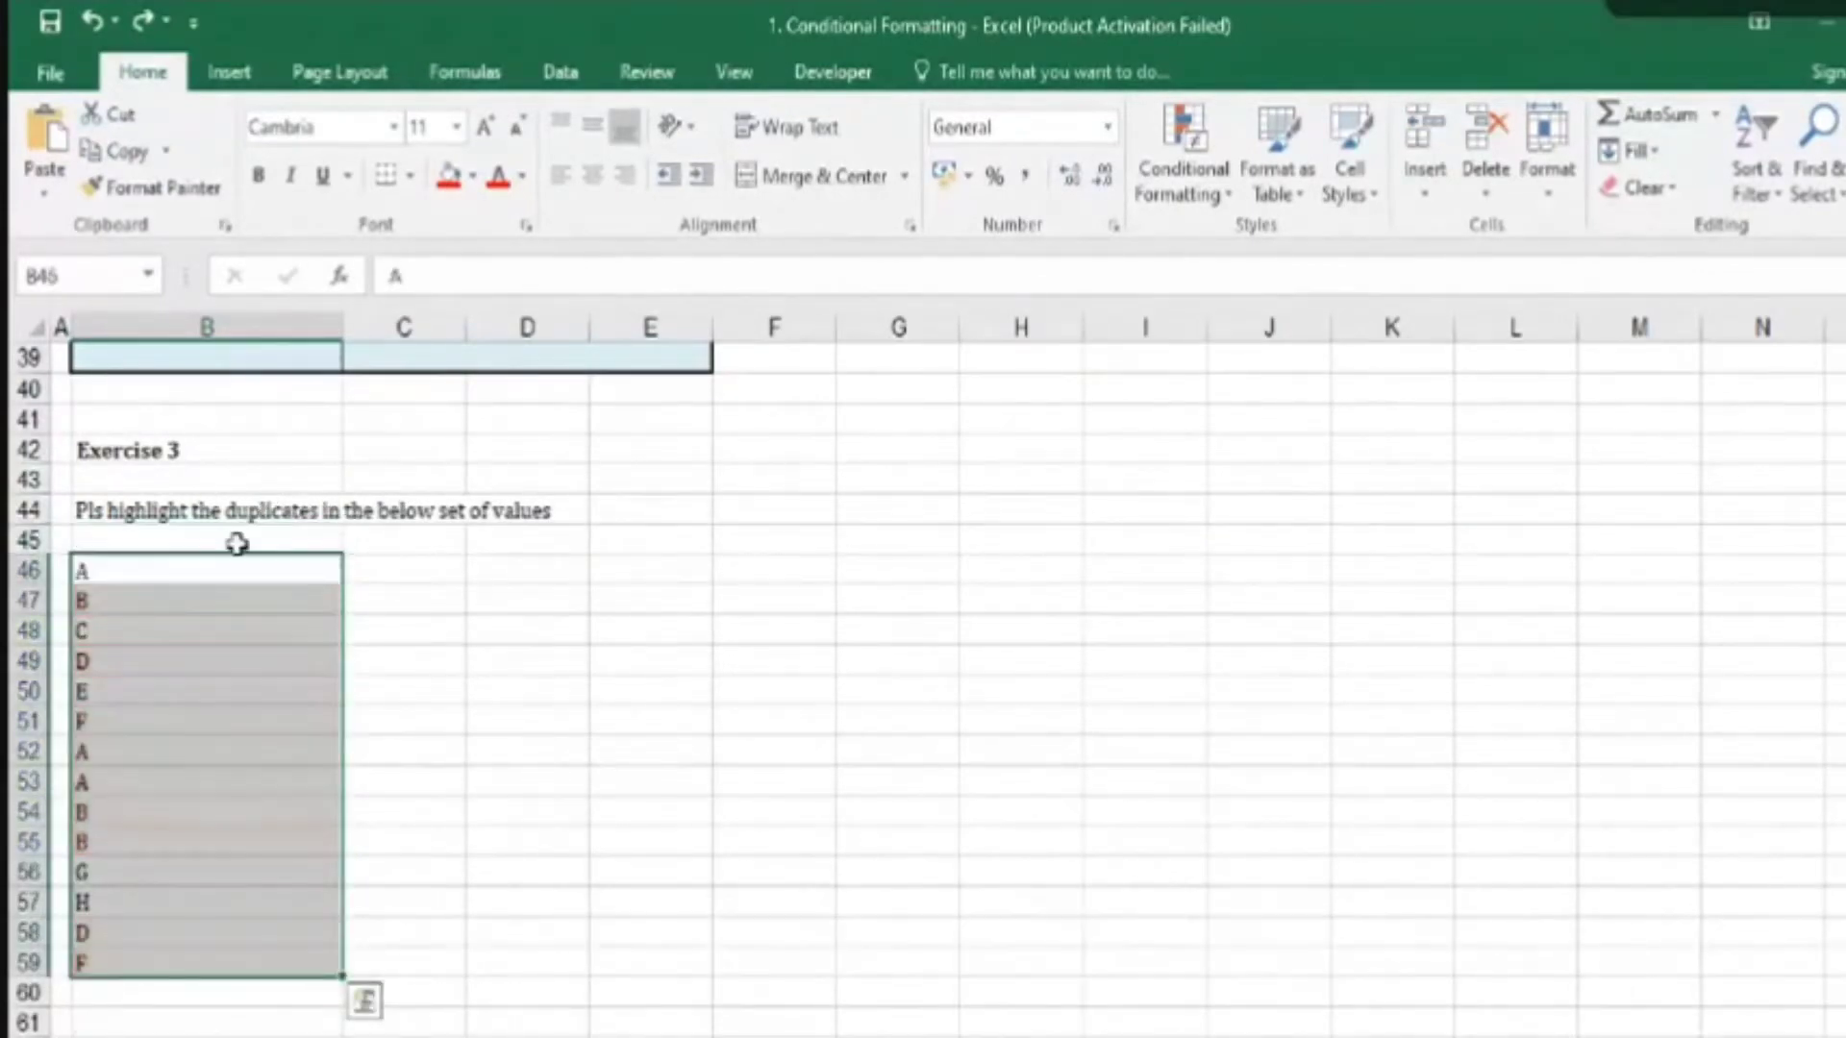
{"action": "left_click", "coordinate": [241, 511]}
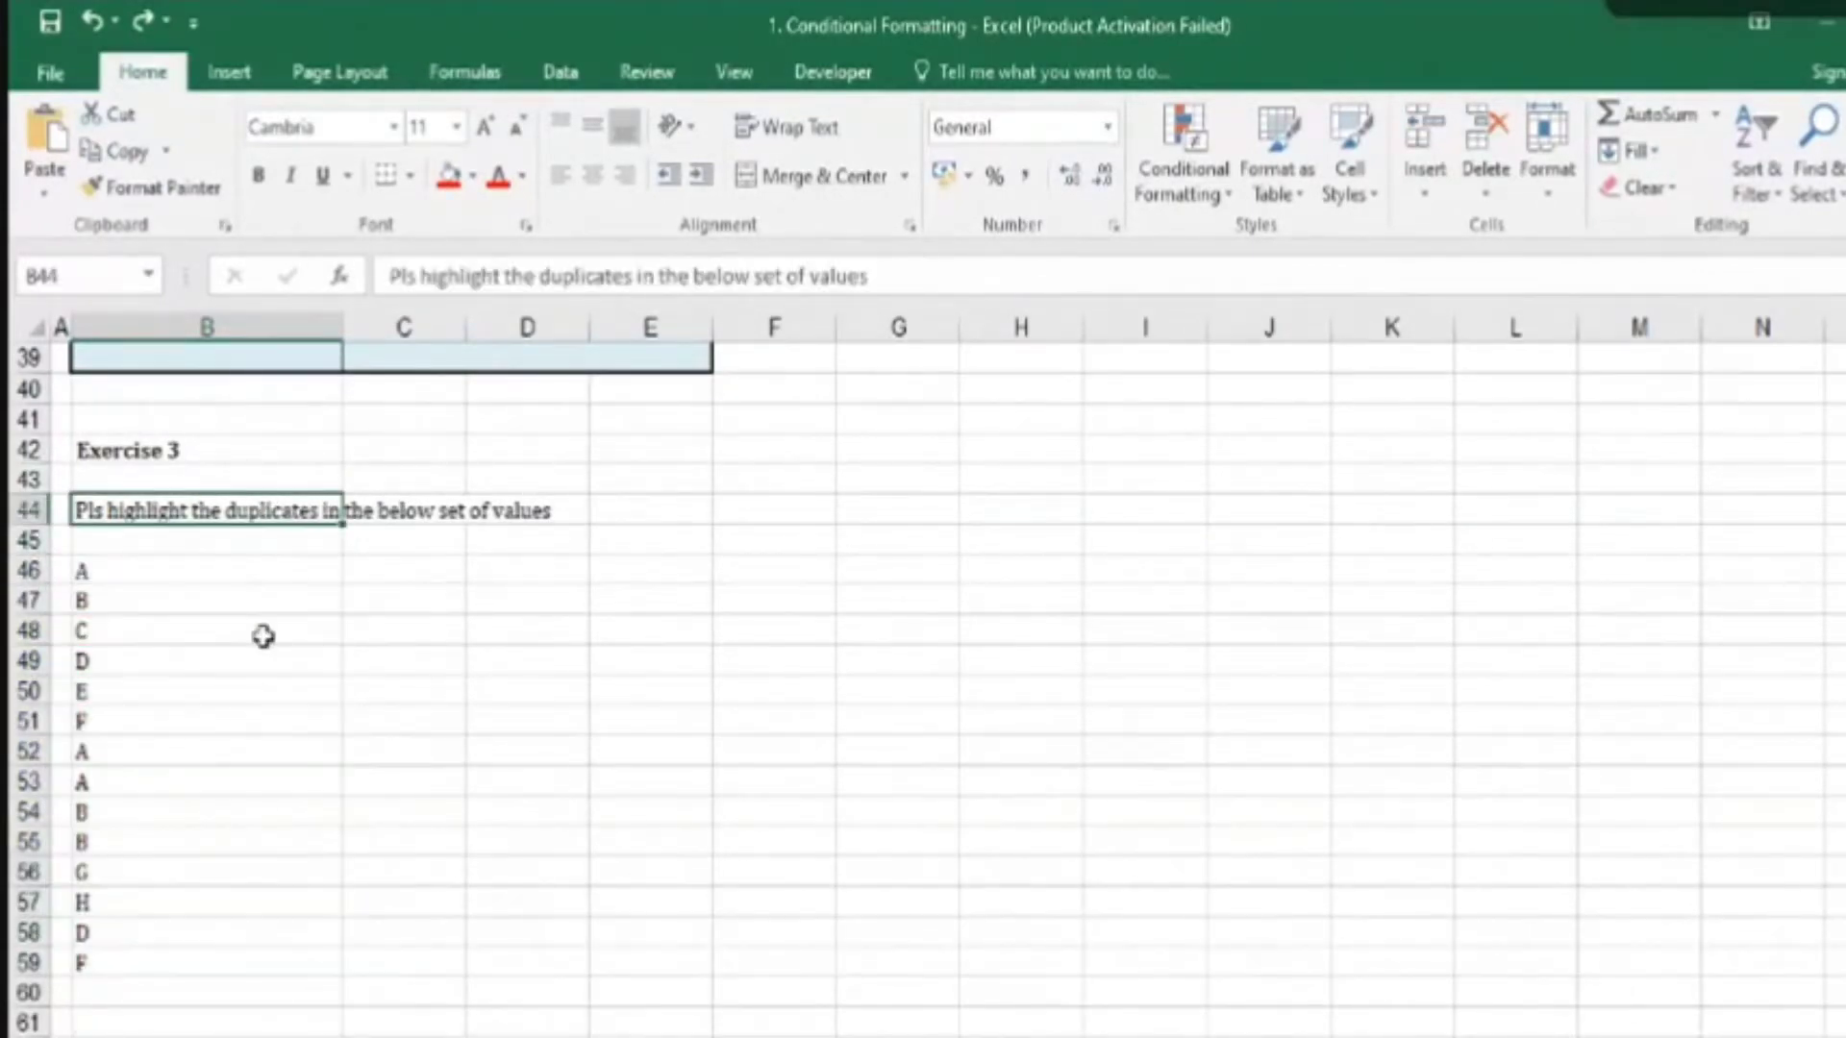
- Examine the Exercise 3 list for repeated values, comparing the A, C, D and E entries
{"action": "left_click_drag", "start_coordinate": [159, 574], "coordinate": [174, 956]}
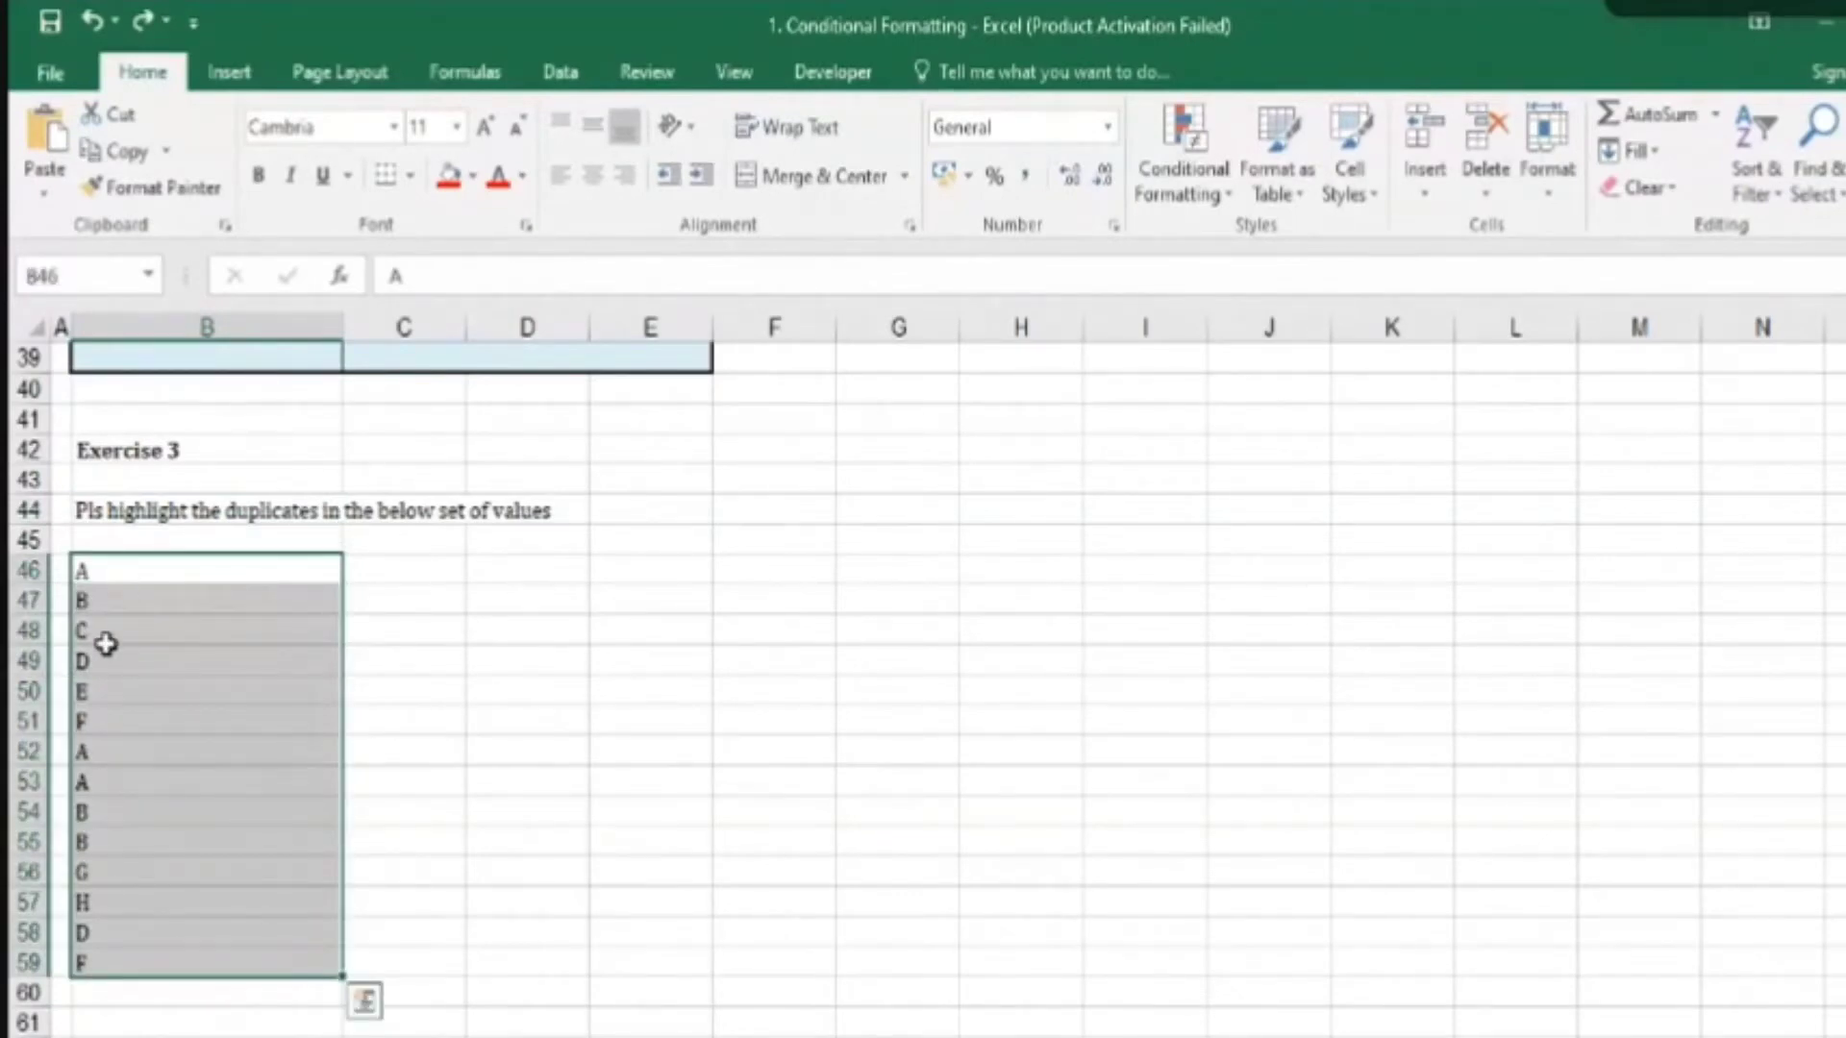
{"action": "left_click", "coordinate": [81, 572]}
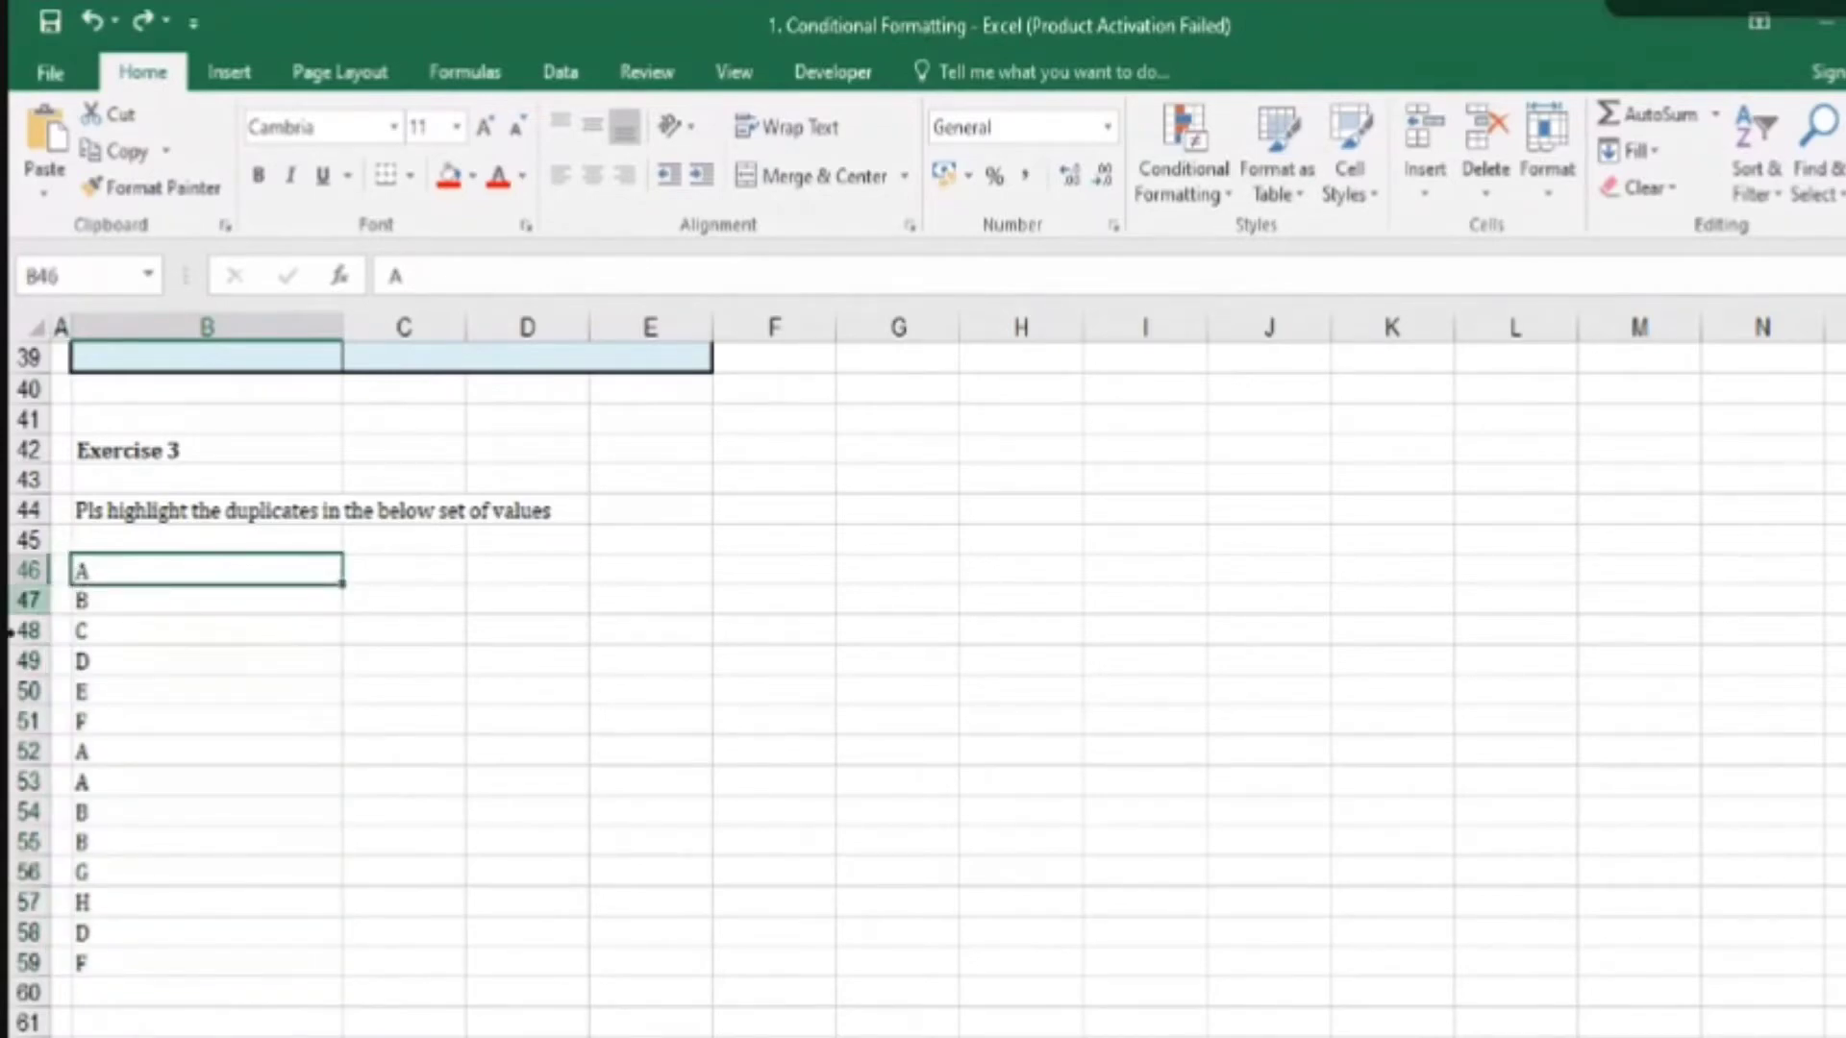
{"action": "left_click", "coordinate": [125, 752], "text": "ctrl"}
{"action": "left_click", "coordinate": [133, 784], "text": "ctrl"}
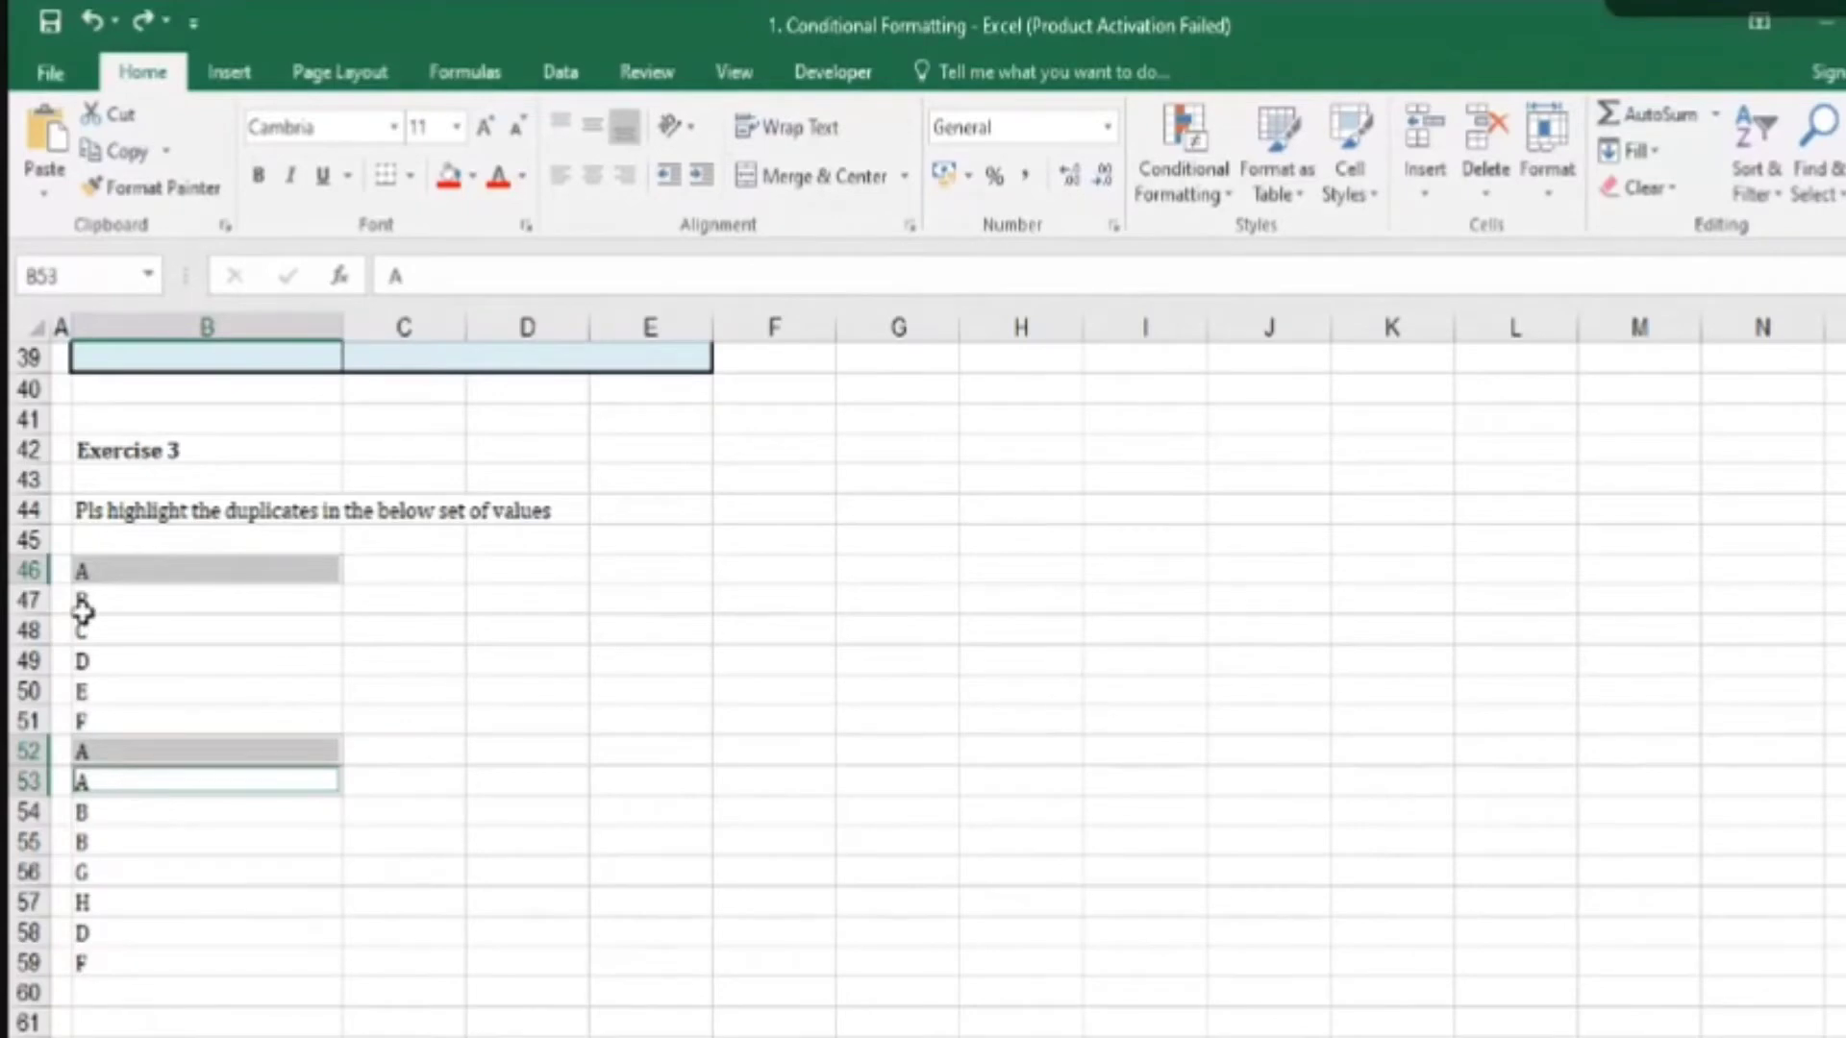
{"action": "left_click", "coordinate": [99, 634]}
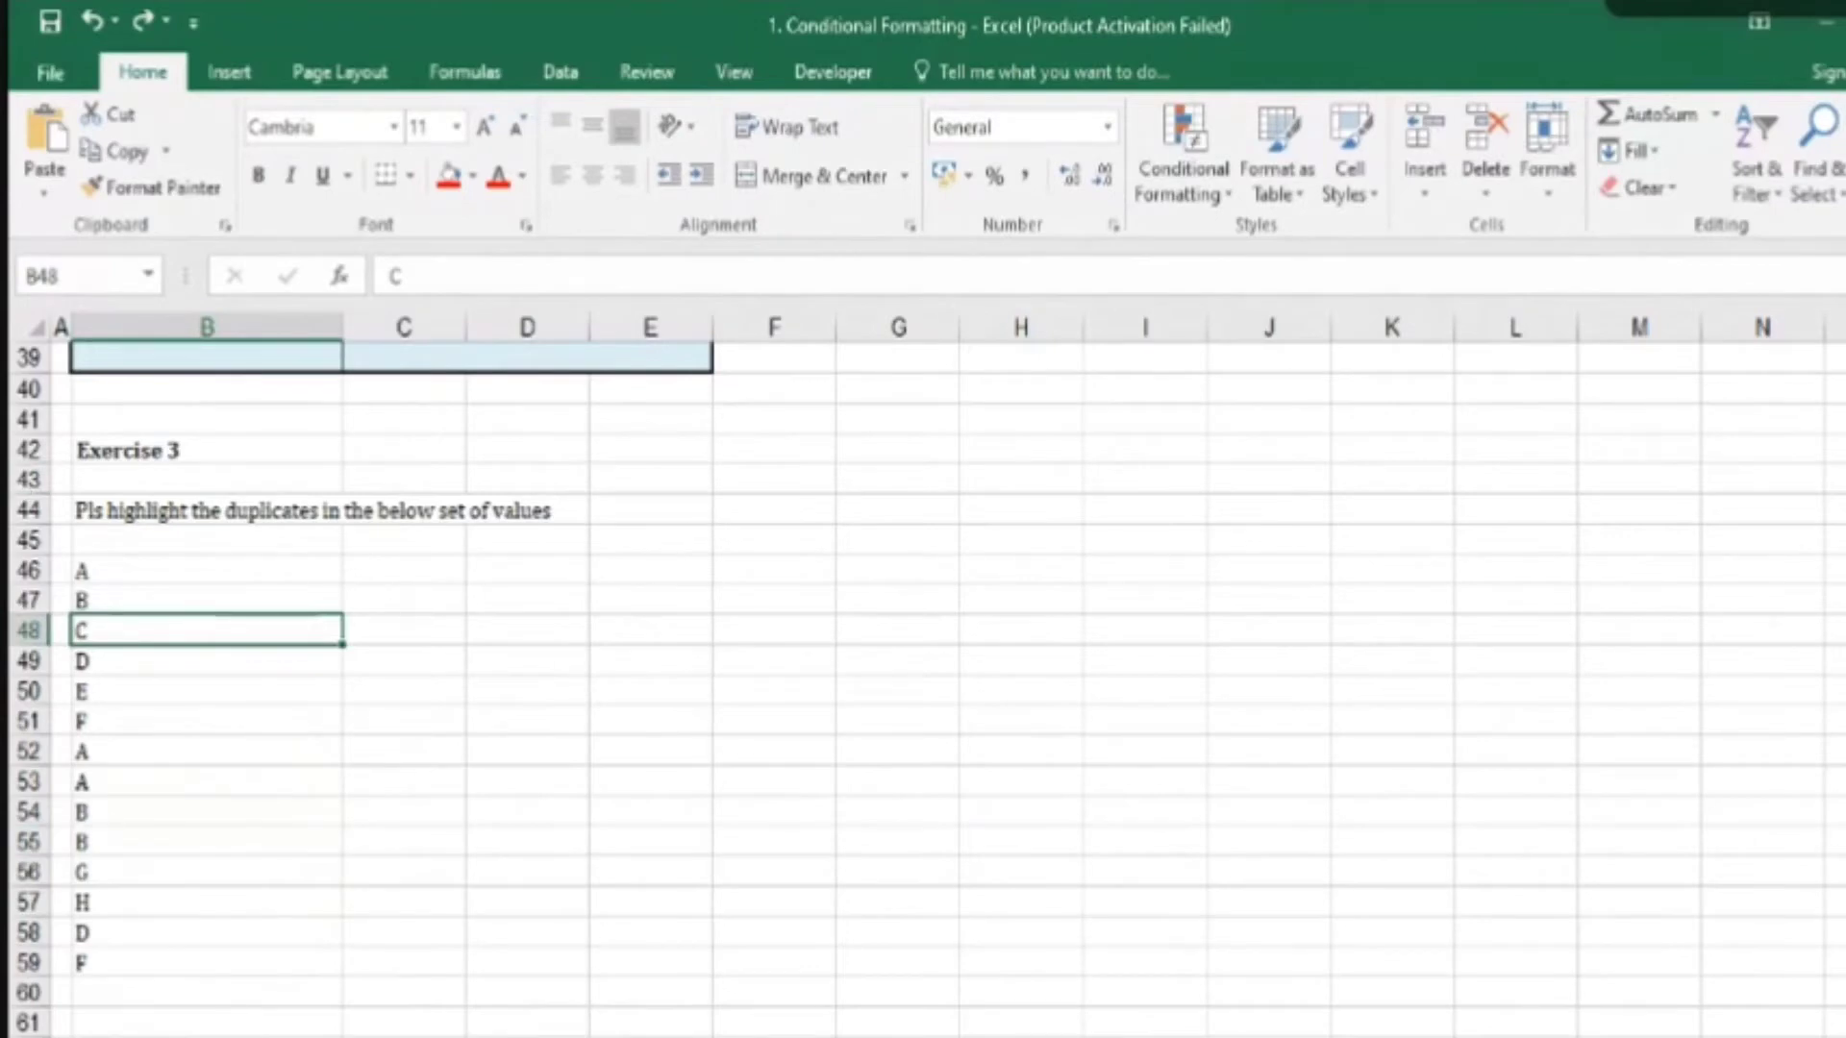
{"action": "left_click", "coordinate": [99, 660]}
{"action": "left_click", "coordinate": [83, 931]}
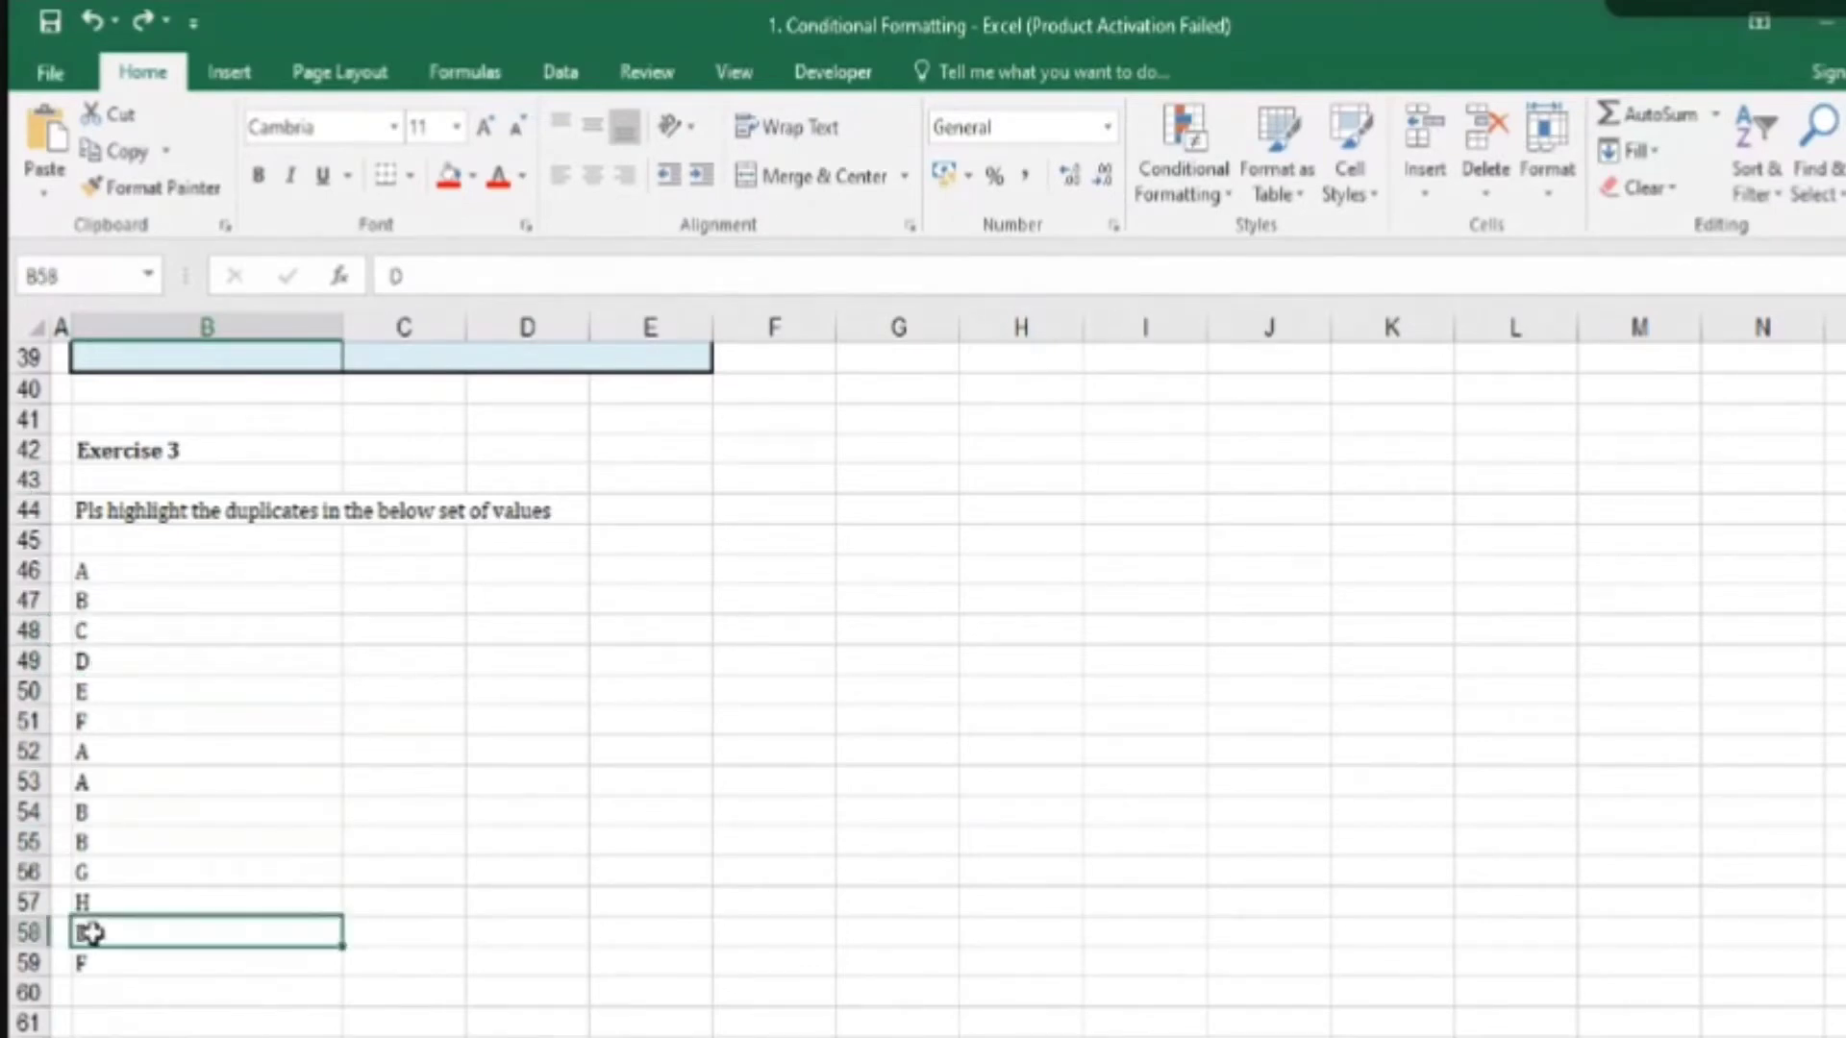
{"action": "left_click", "coordinate": [85, 693]}
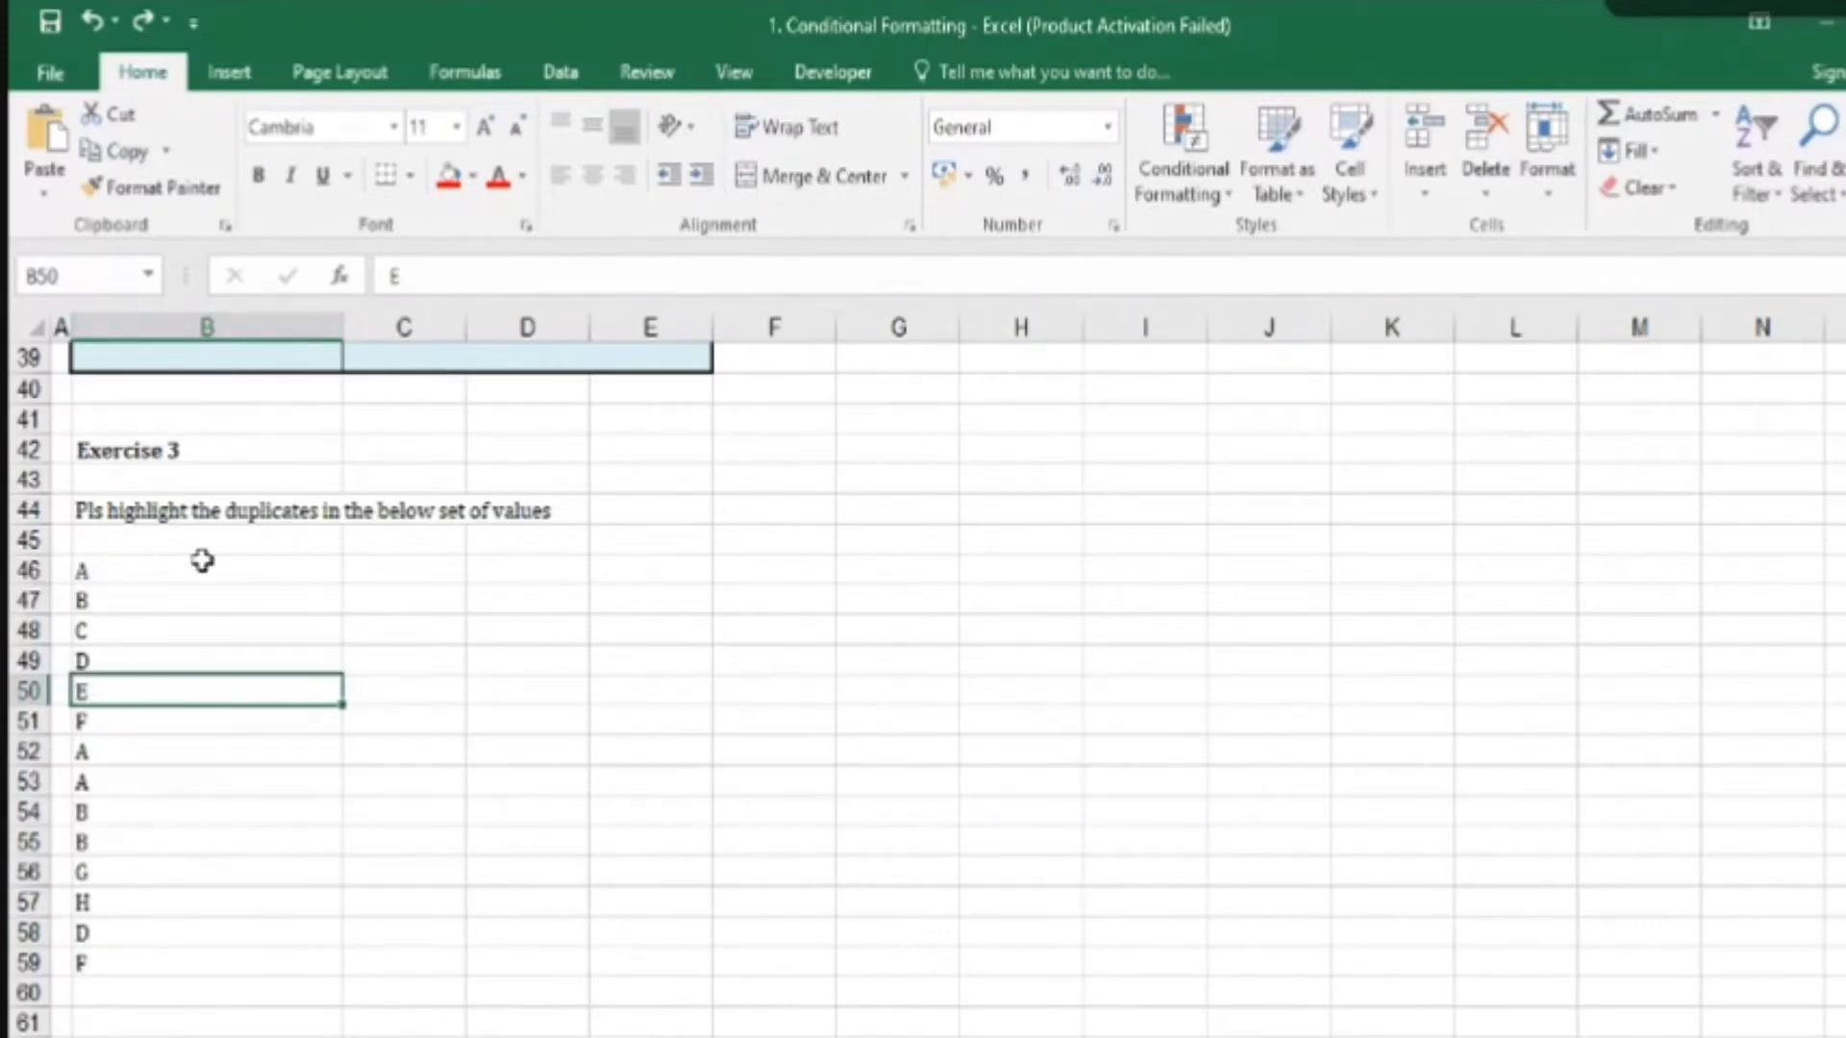
- Highlight the duplicate values in the Exercise 3 list B46:B59 with Light Red Fill with Dark Red Text
{"action": "left_click", "coordinate": [200, 572]}
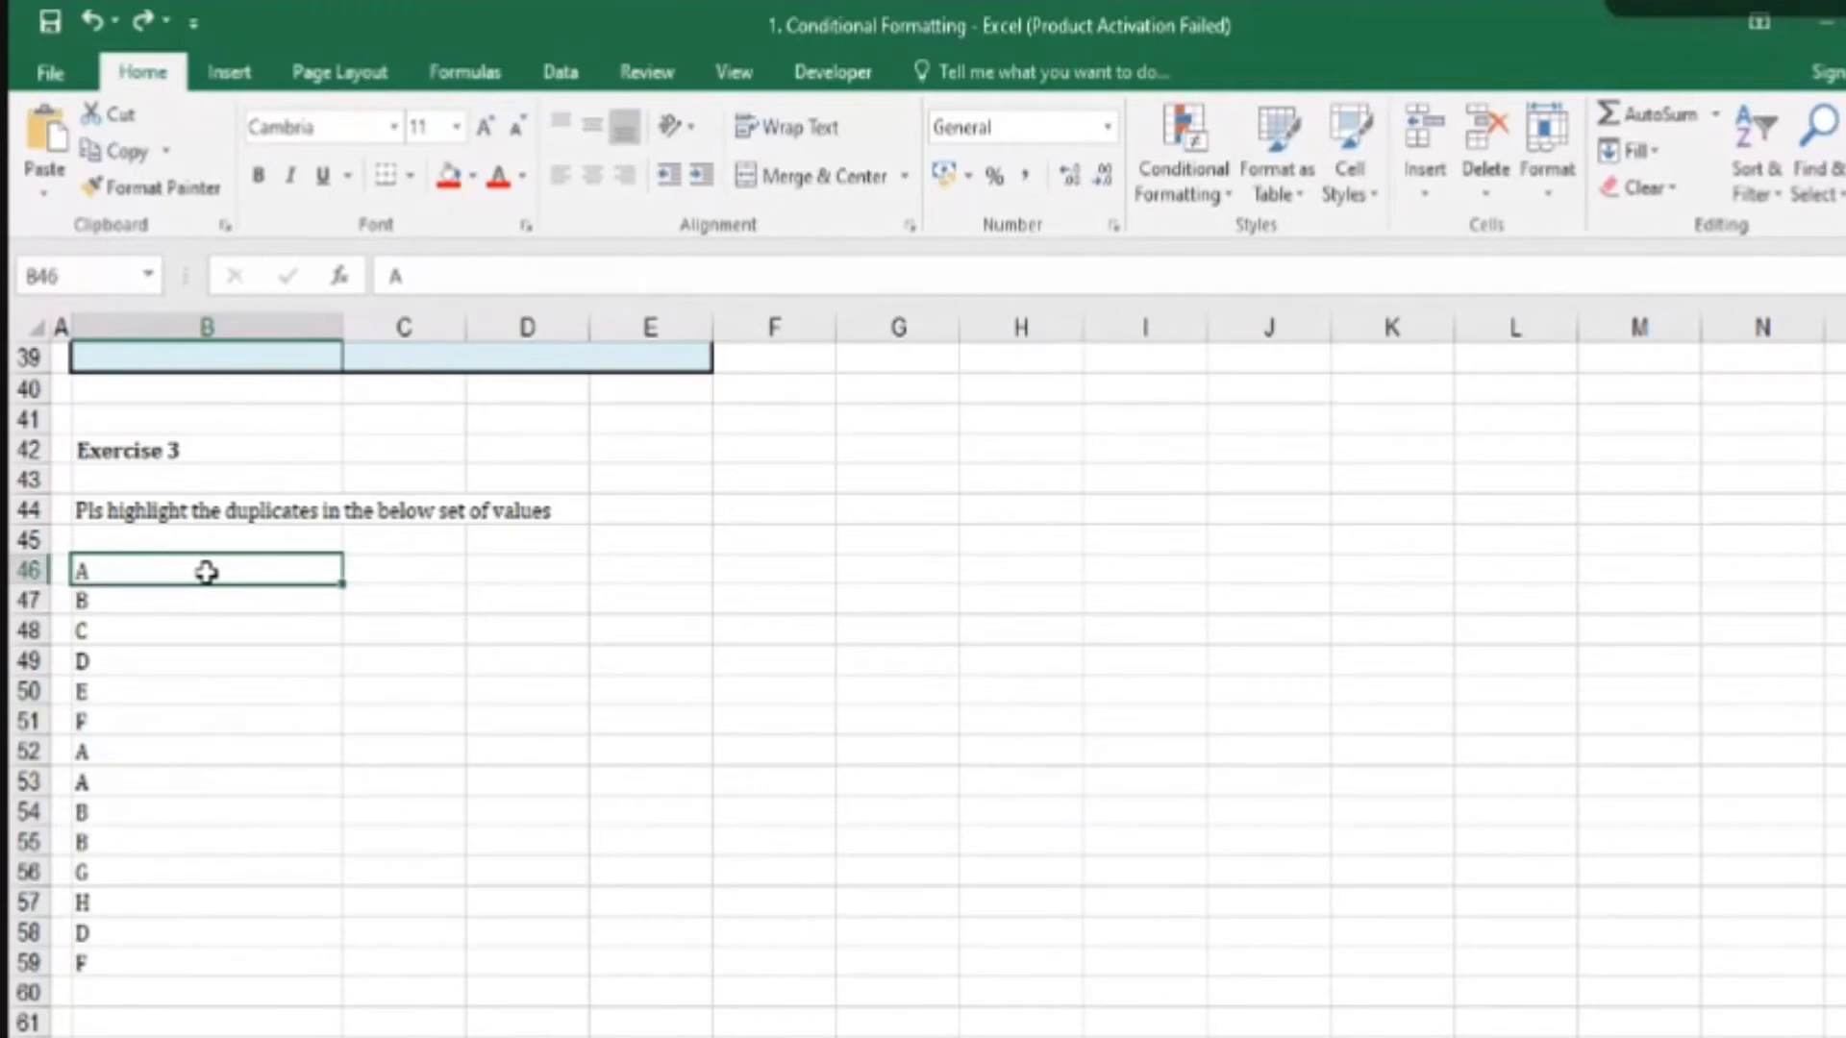
{"action": "left_click_drag", "start_coordinate": [222, 576], "coordinate": [184, 961]}
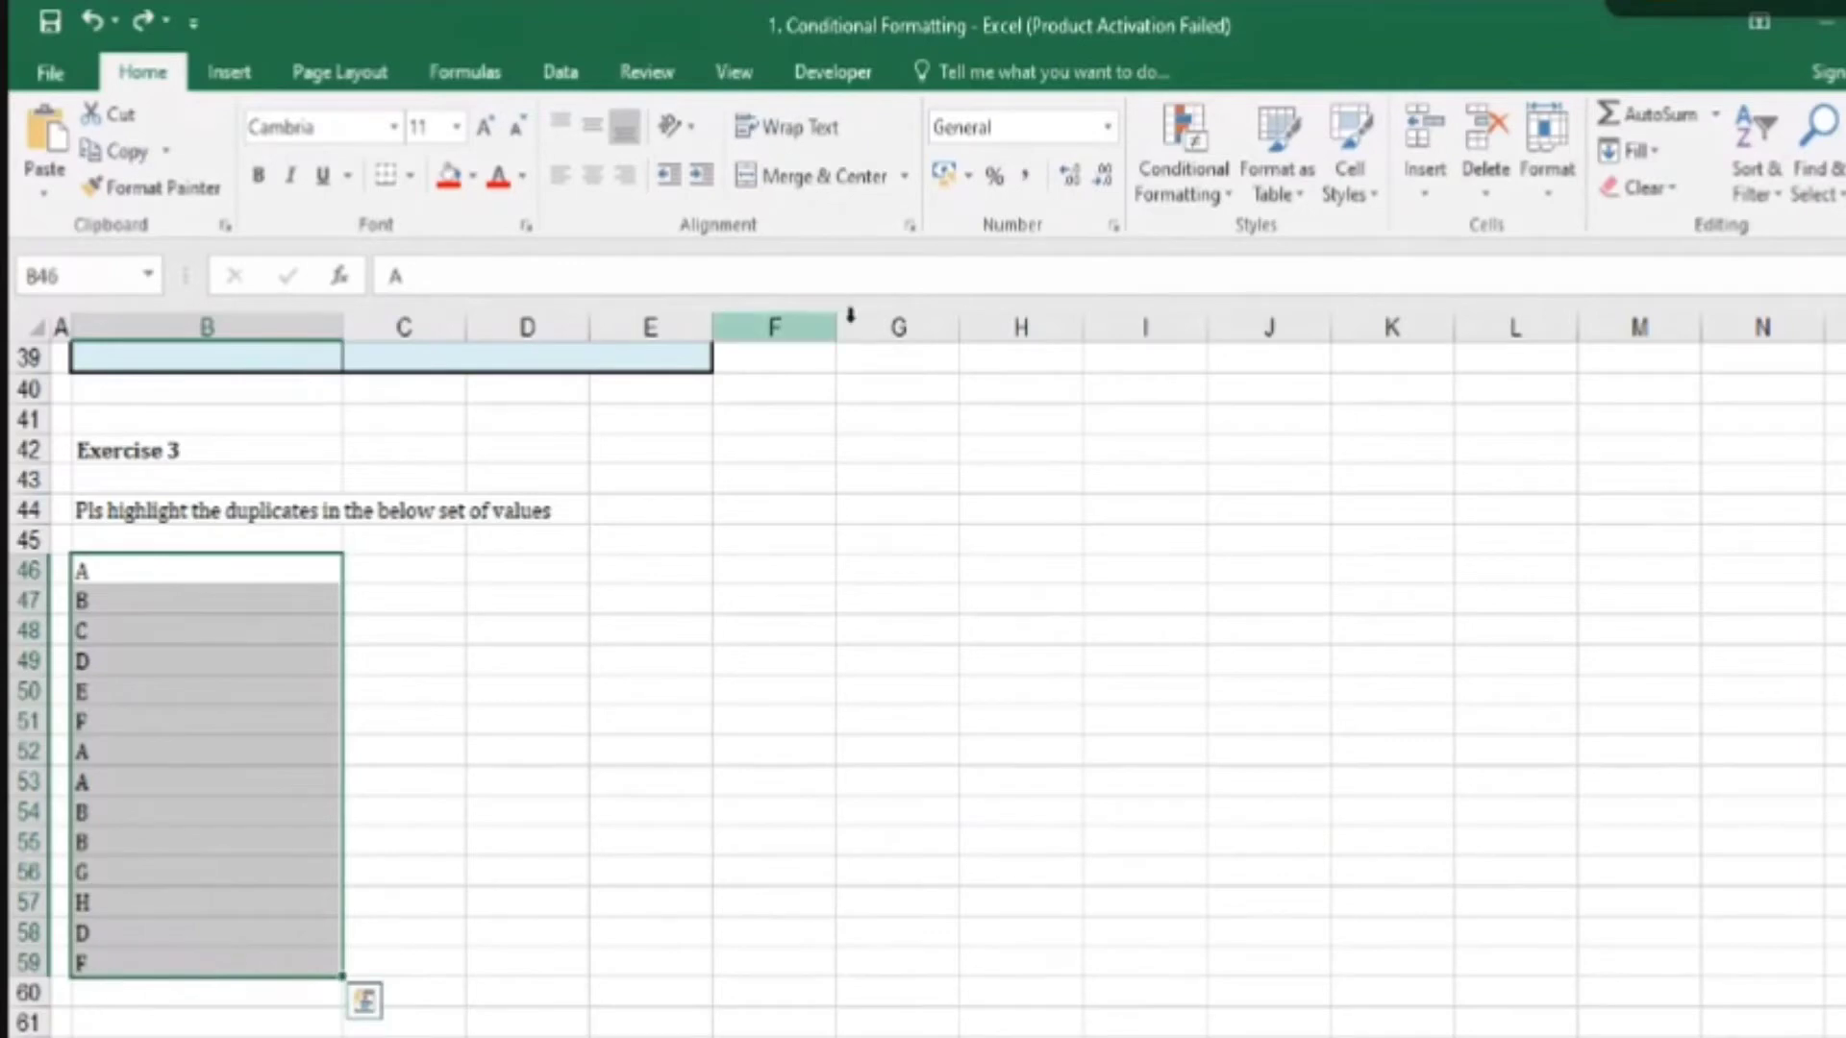
{"action": "left_click", "coordinate": [1183, 199]}
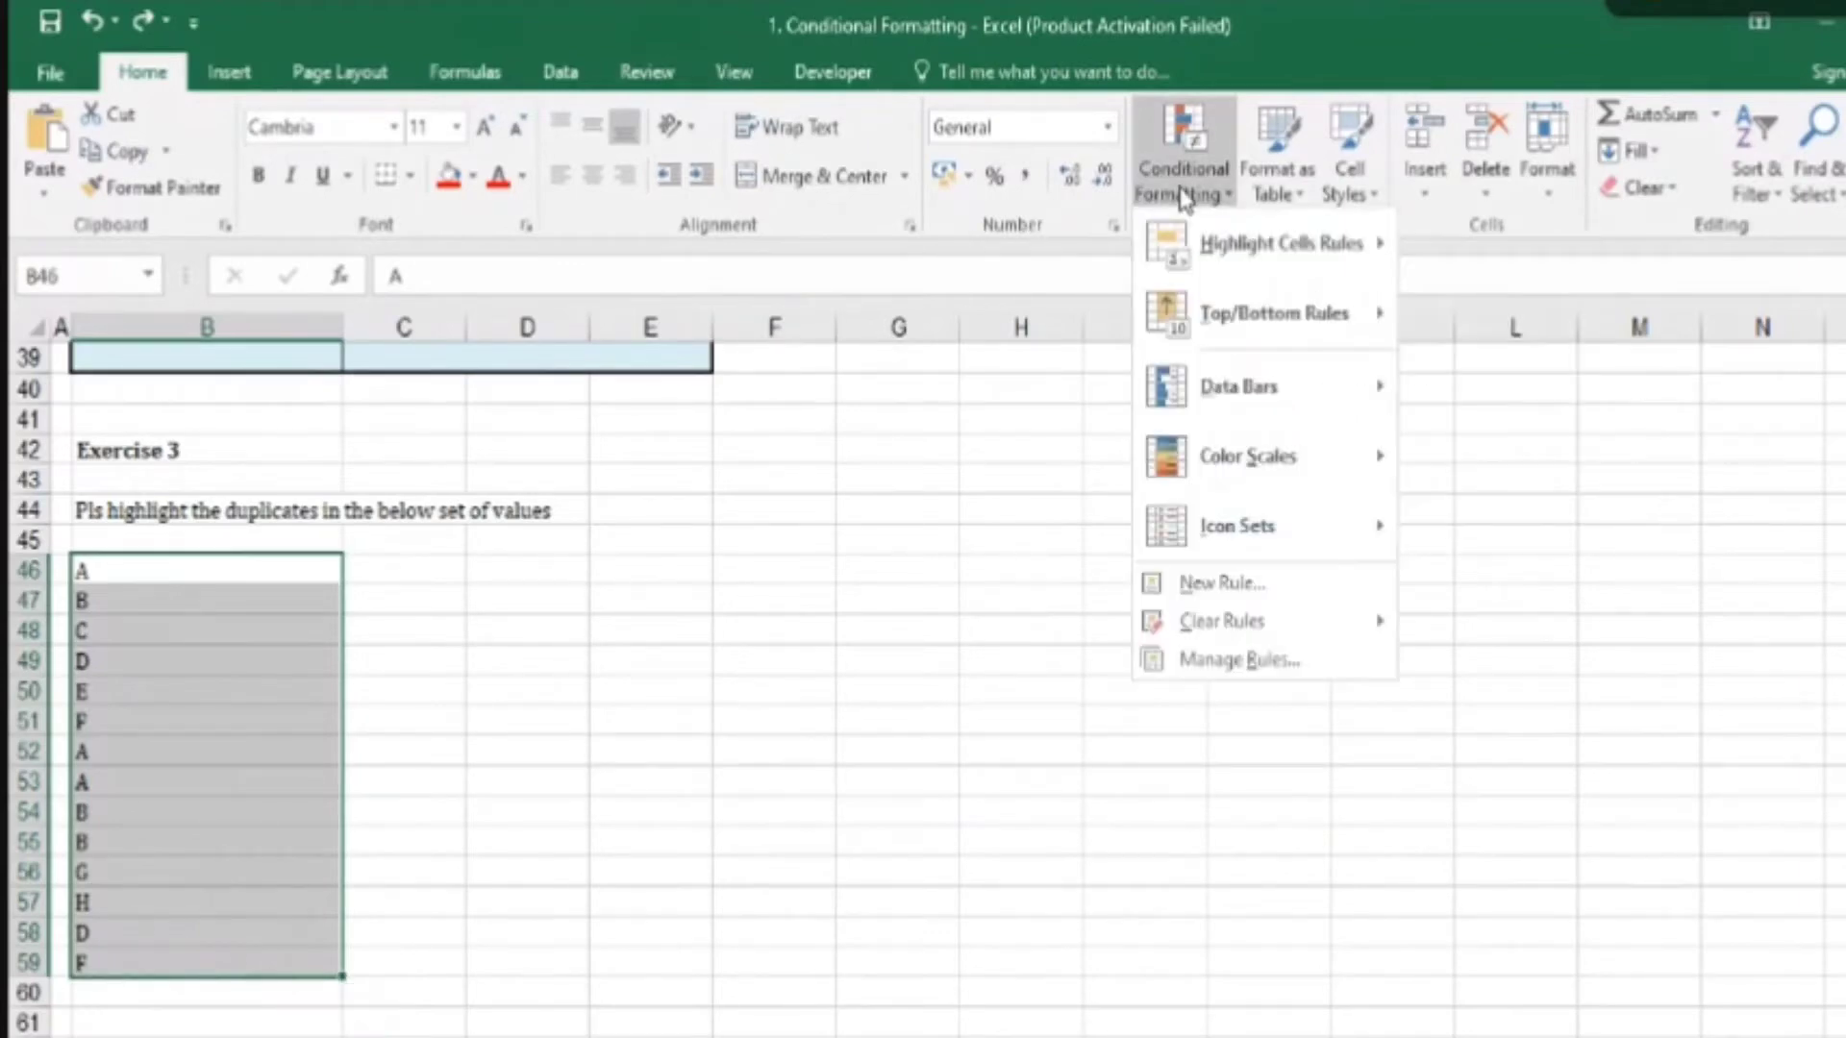
{"action": "mouse_move", "coordinate": [1284, 246]}
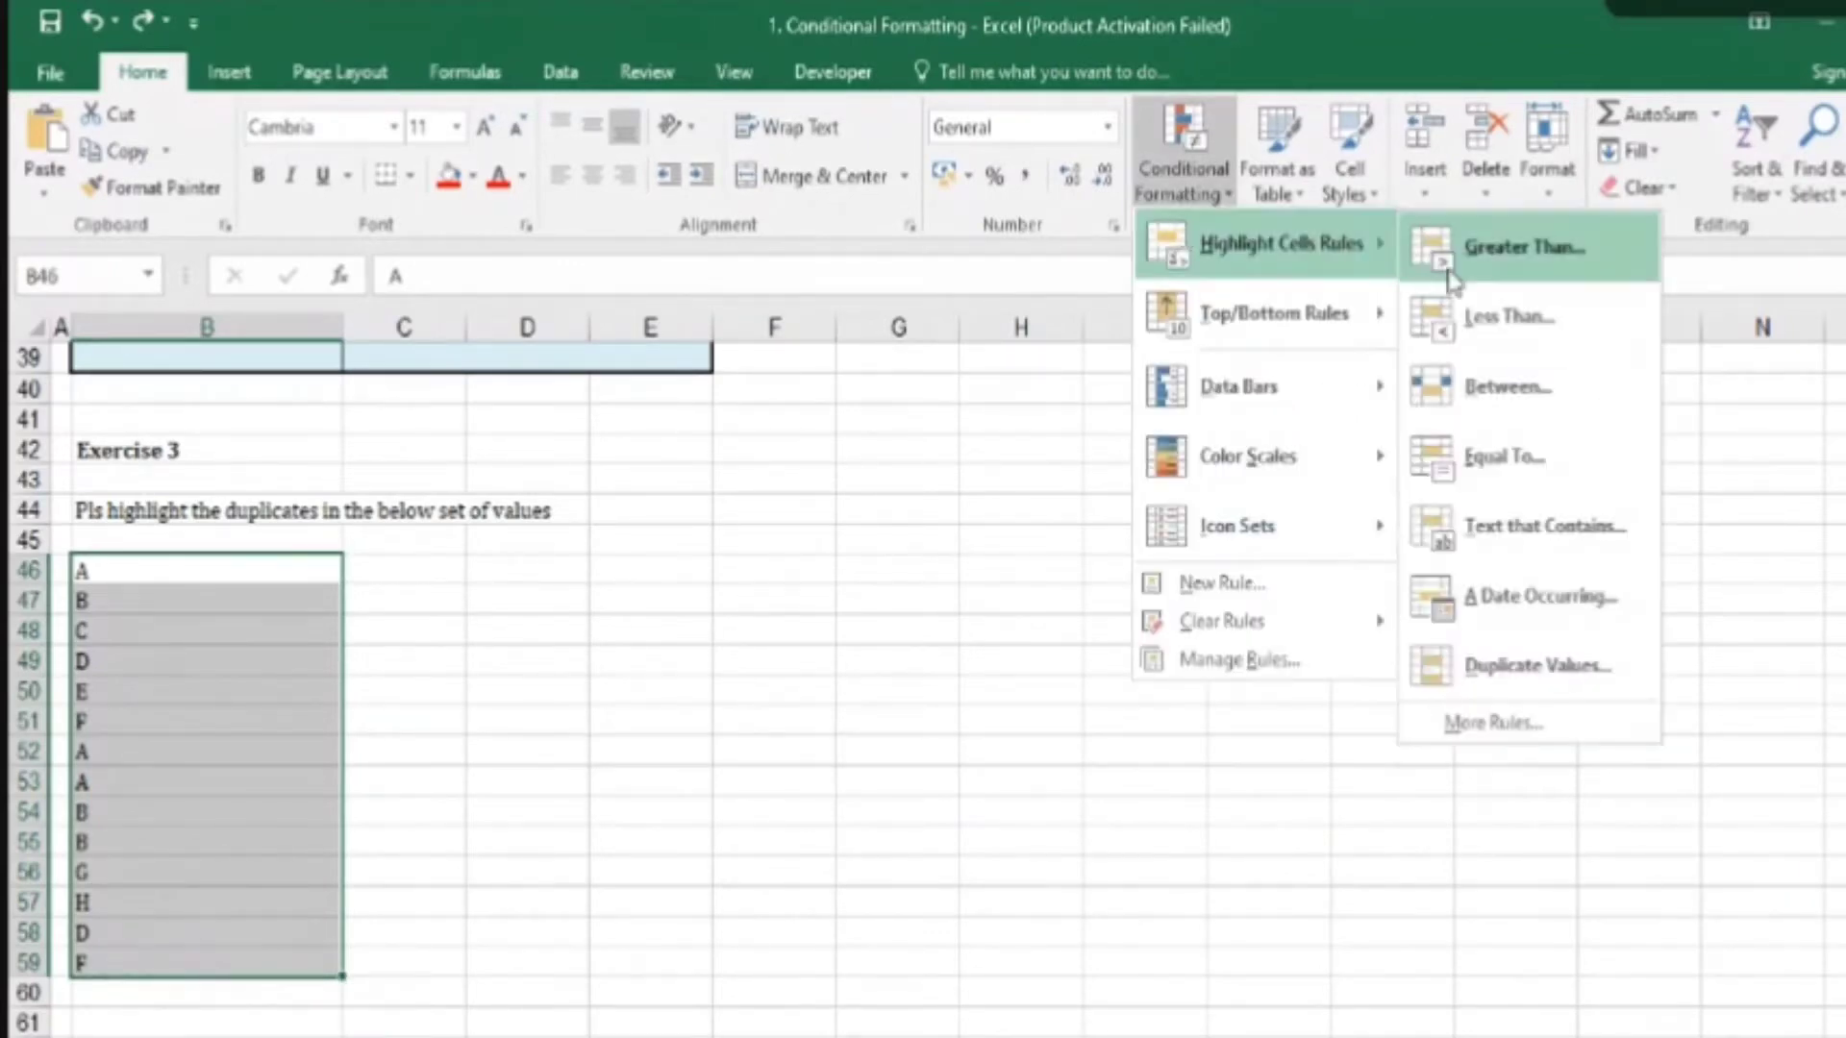
{"action": "left_click", "coordinate": [1493, 684]}
{"action": "left_click", "coordinate": [1291, 731]}
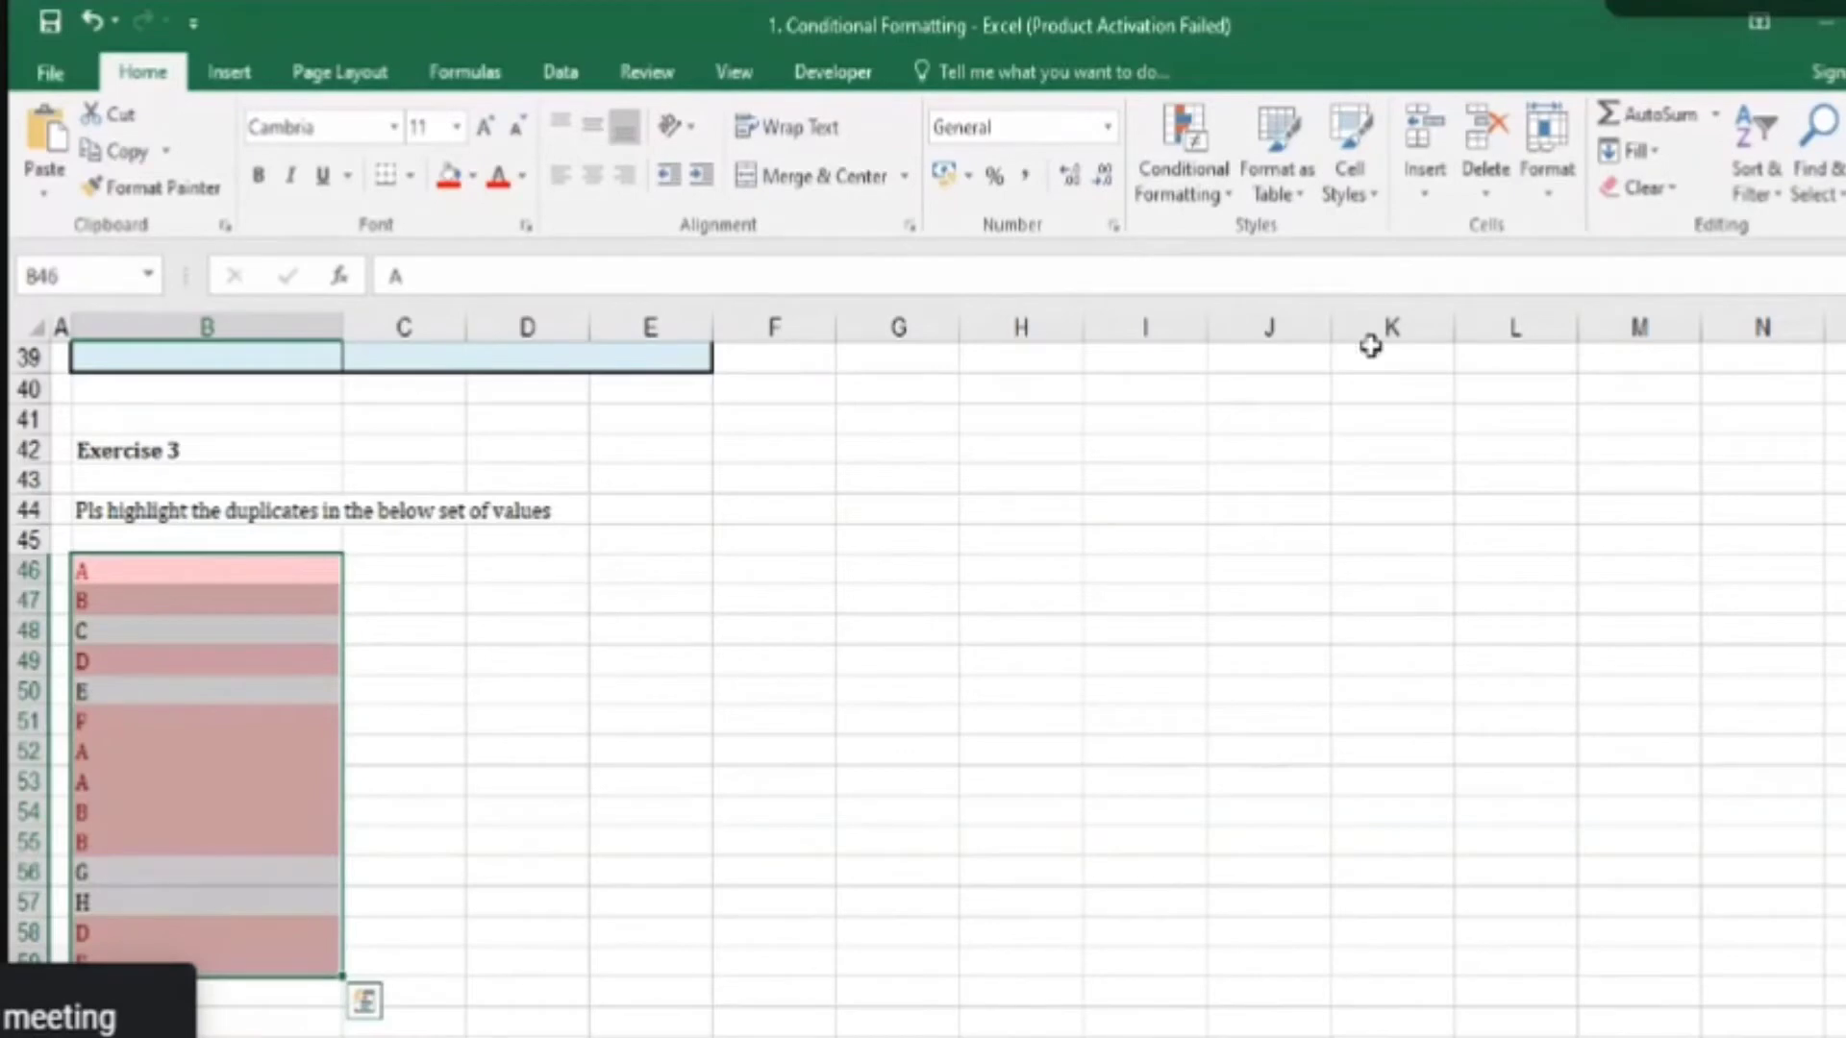
- Undo the duplicate highlighting on B46:B59 and preview the Duplicate Values rule again without applying it
{"action": "key", "text": "ctrl+z"}
{"action": "left_click", "coordinate": [1232, 192]}
{"action": "mouse_move", "coordinate": [1260, 244]}
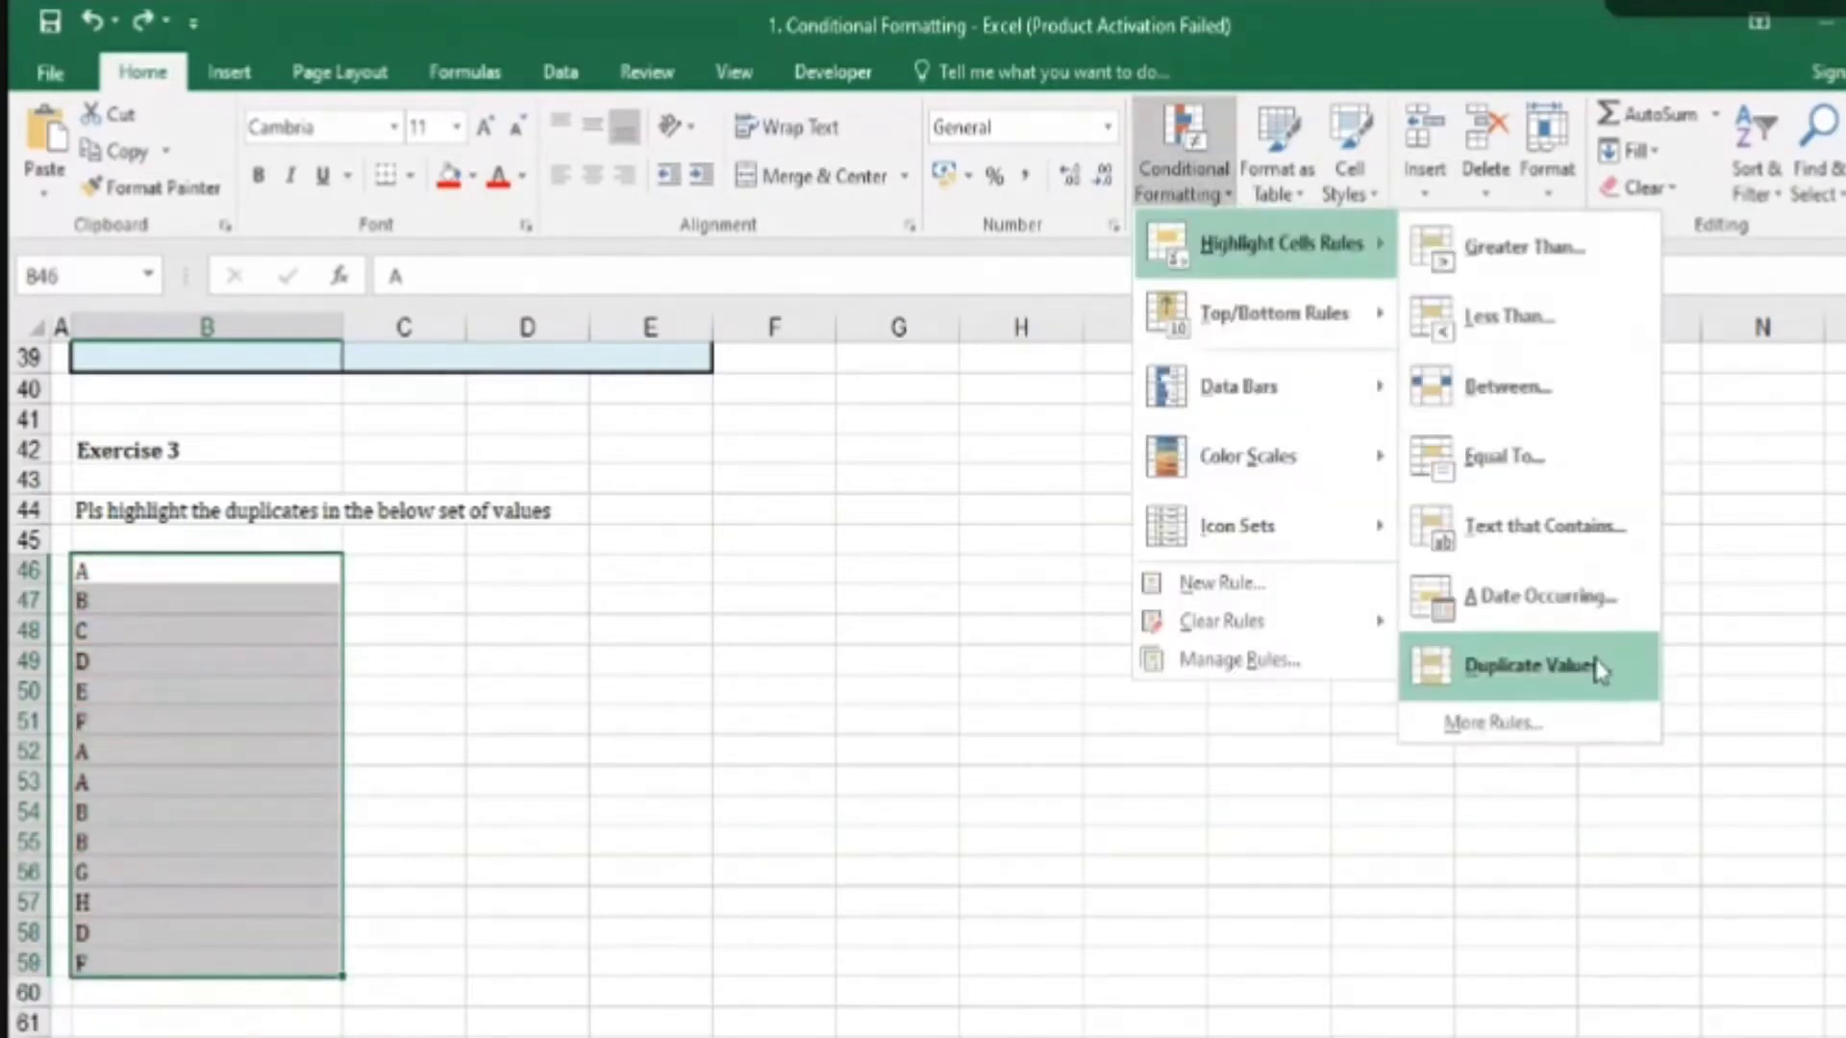
{"action": "left_click", "coordinate": [1514, 664]}
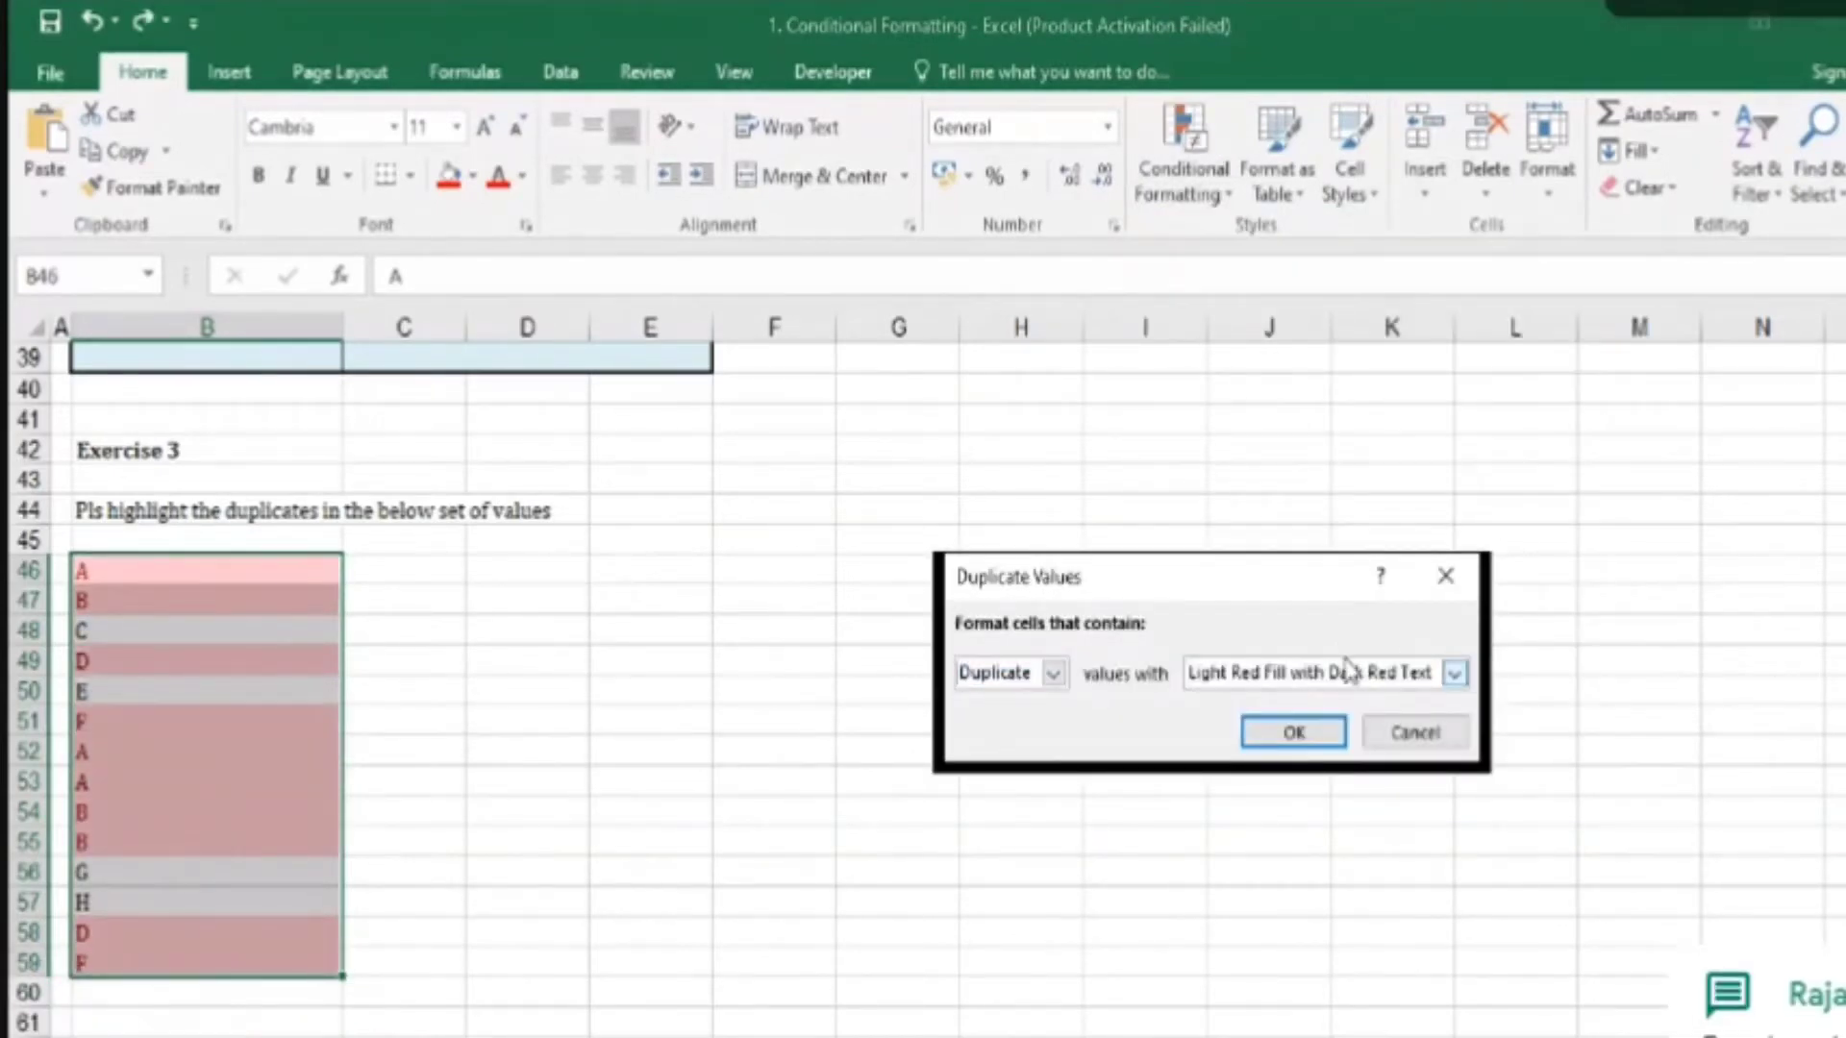
{"action": "left_click", "coordinate": [1445, 576]}
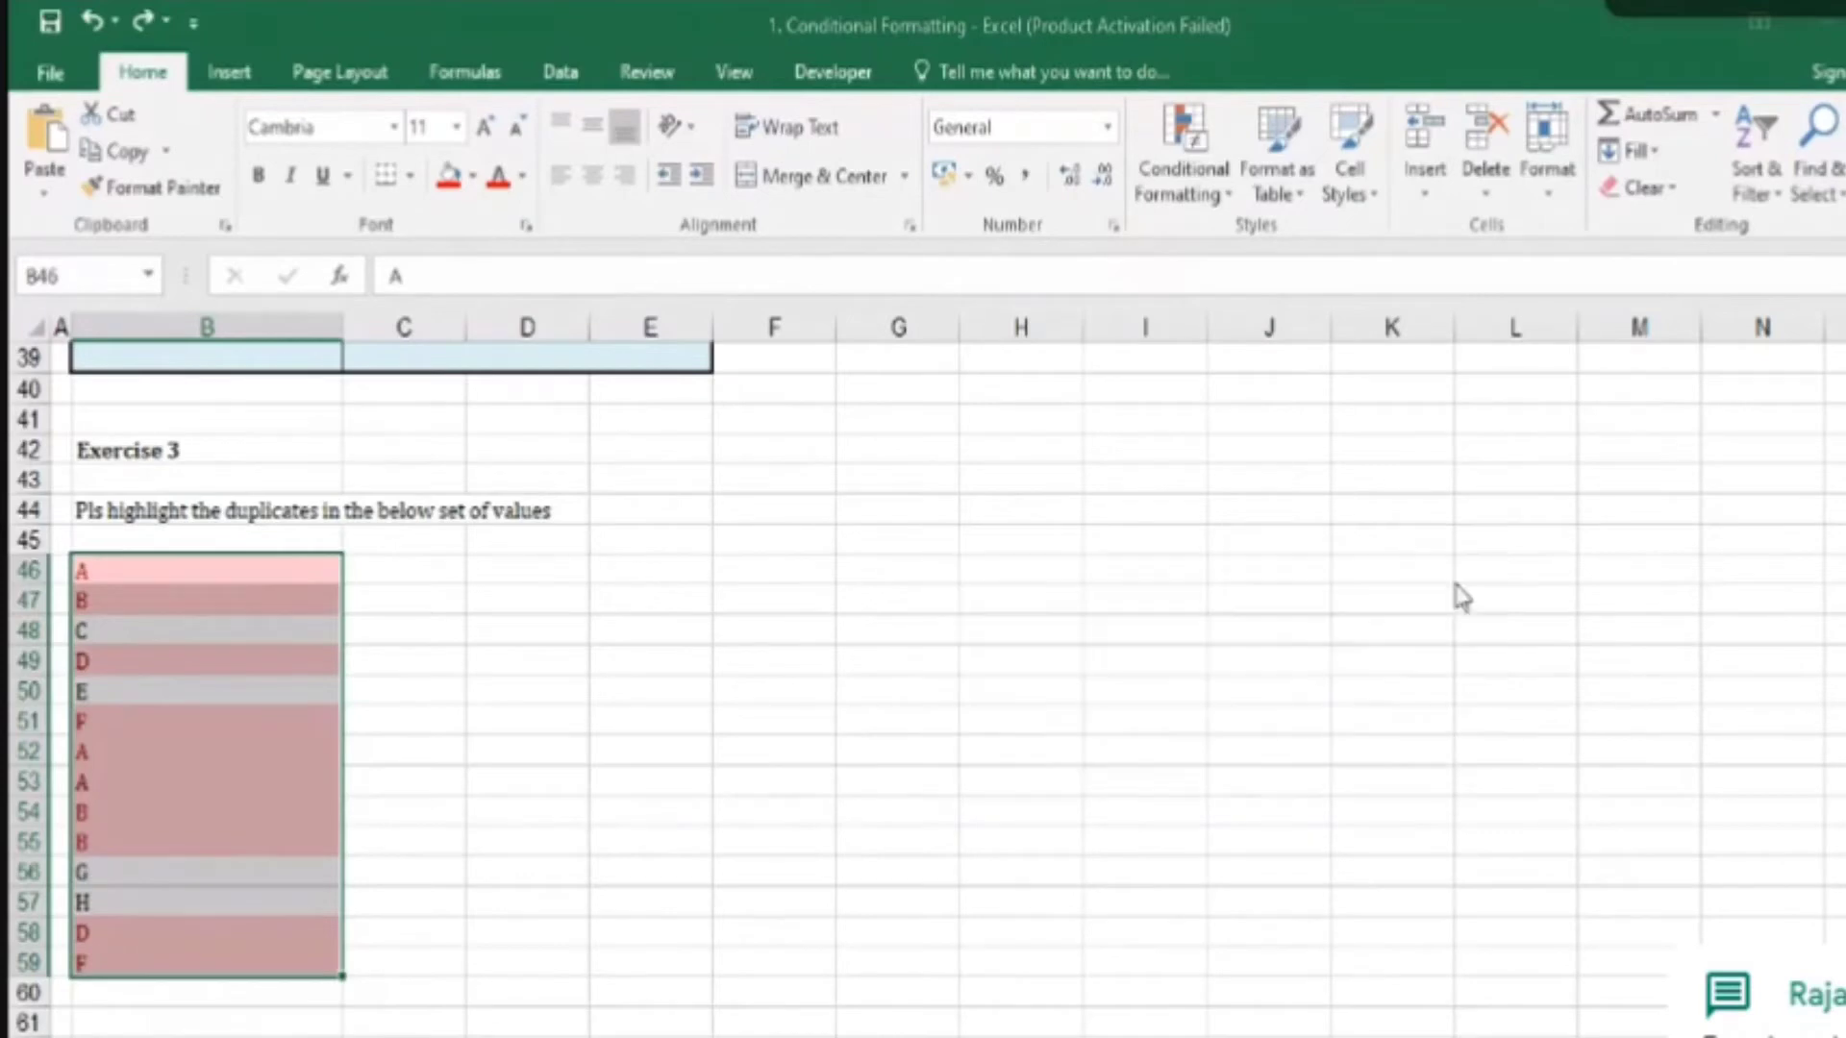
{"action": "left_click", "coordinate": [185, 566]}
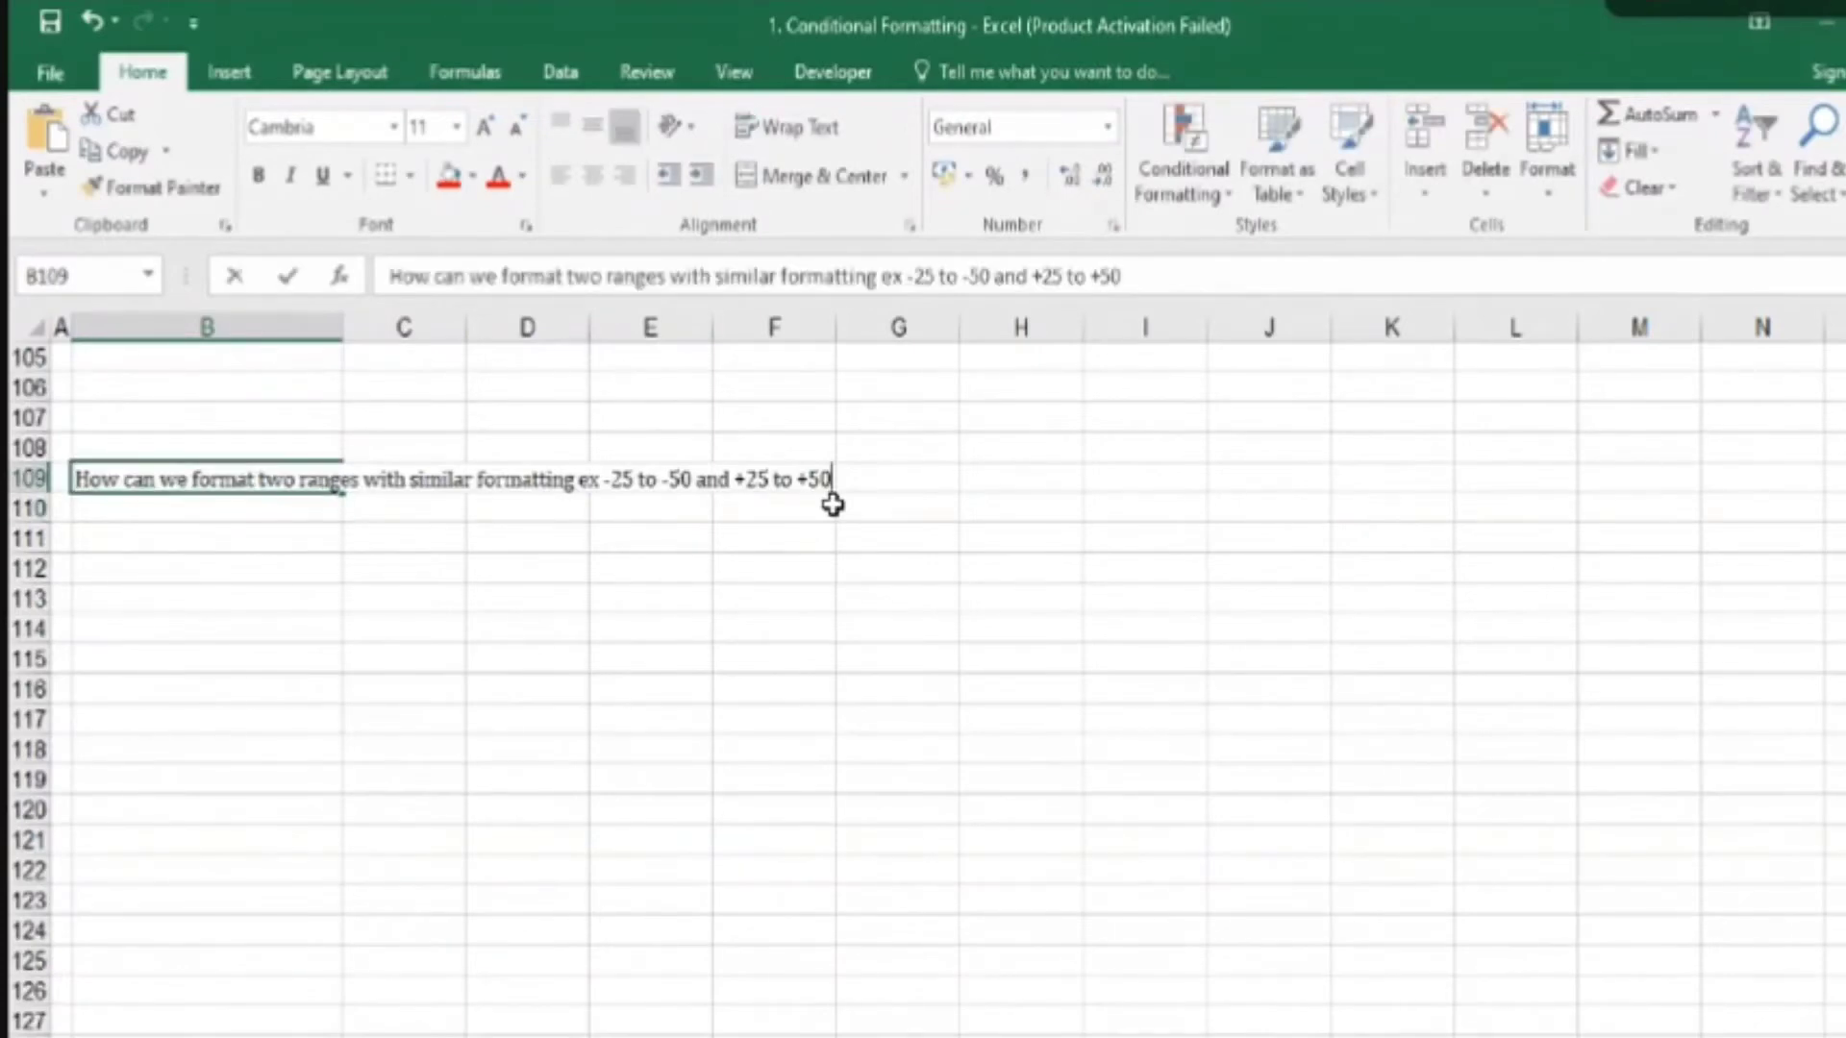
- End the question in B109 about formatting the ranges -25 to -50 and +25 to +50 with a question mark
{"action": "type", "text": "?"}
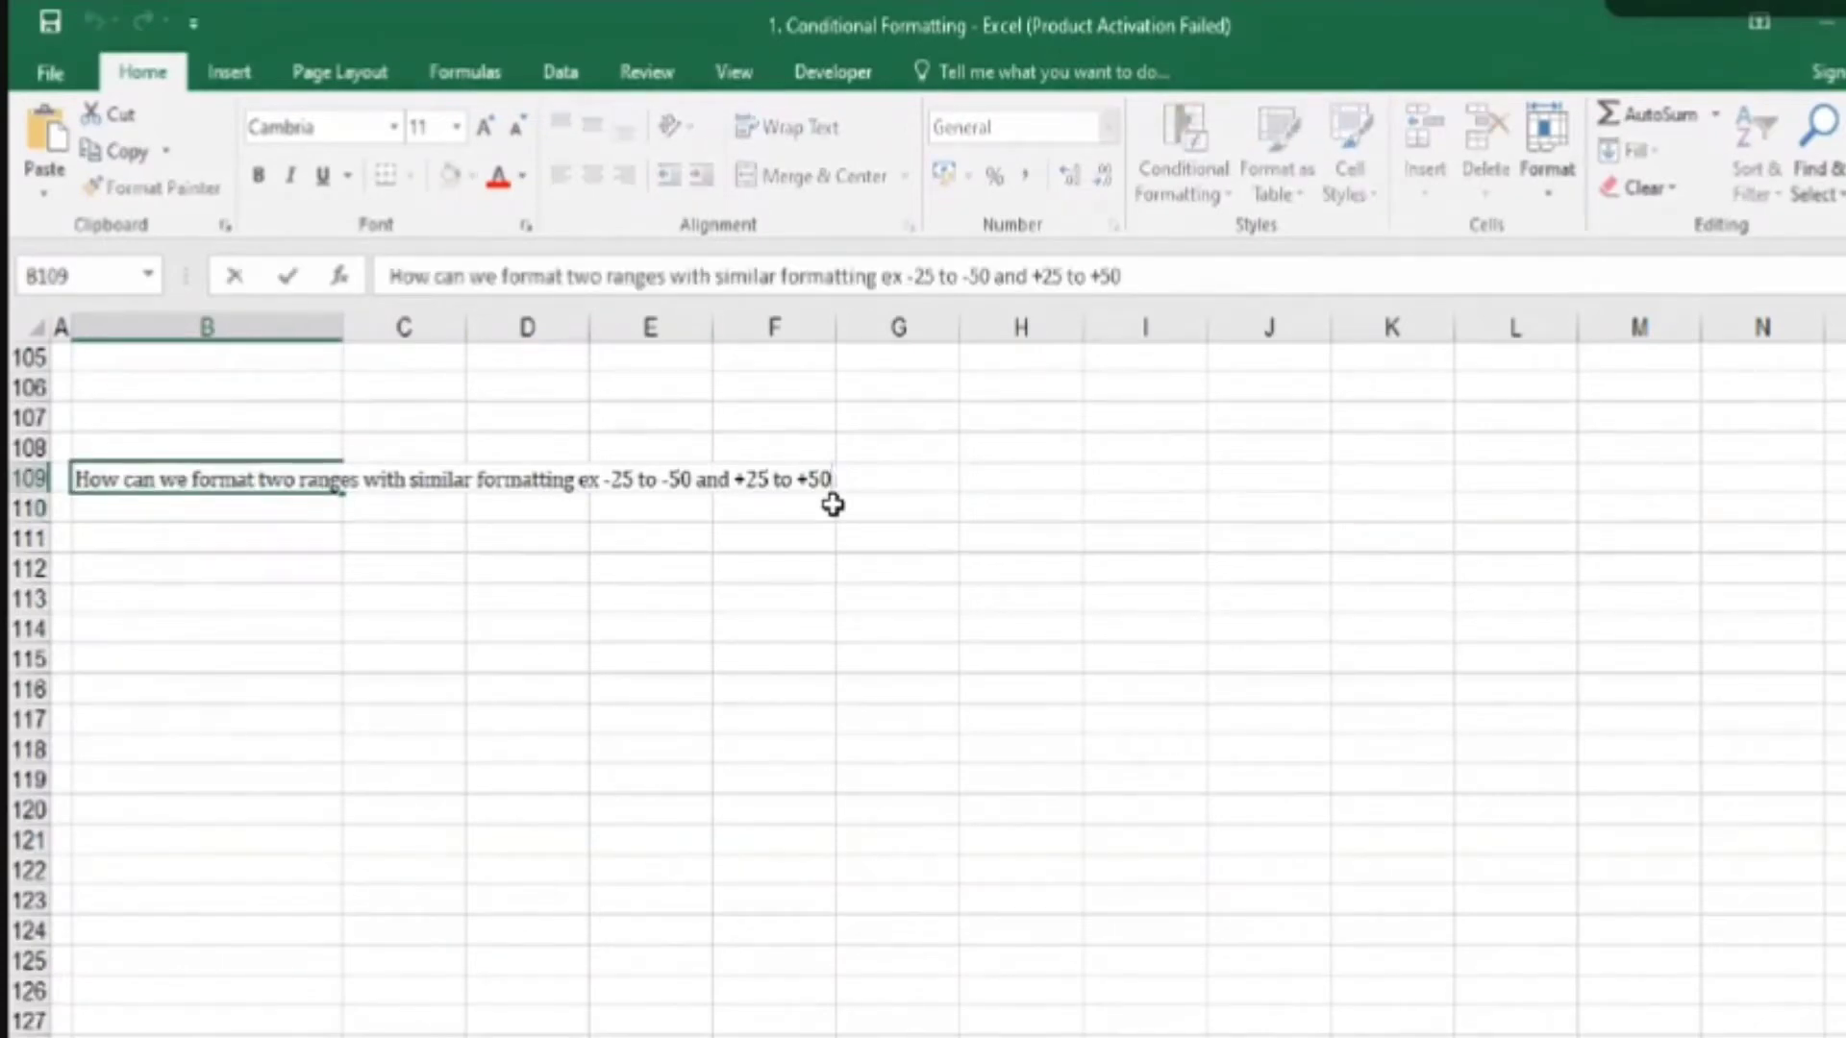
{"action": "key", "text": "Return"}
{"action": "left_click", "coordinate": [318, 473]}
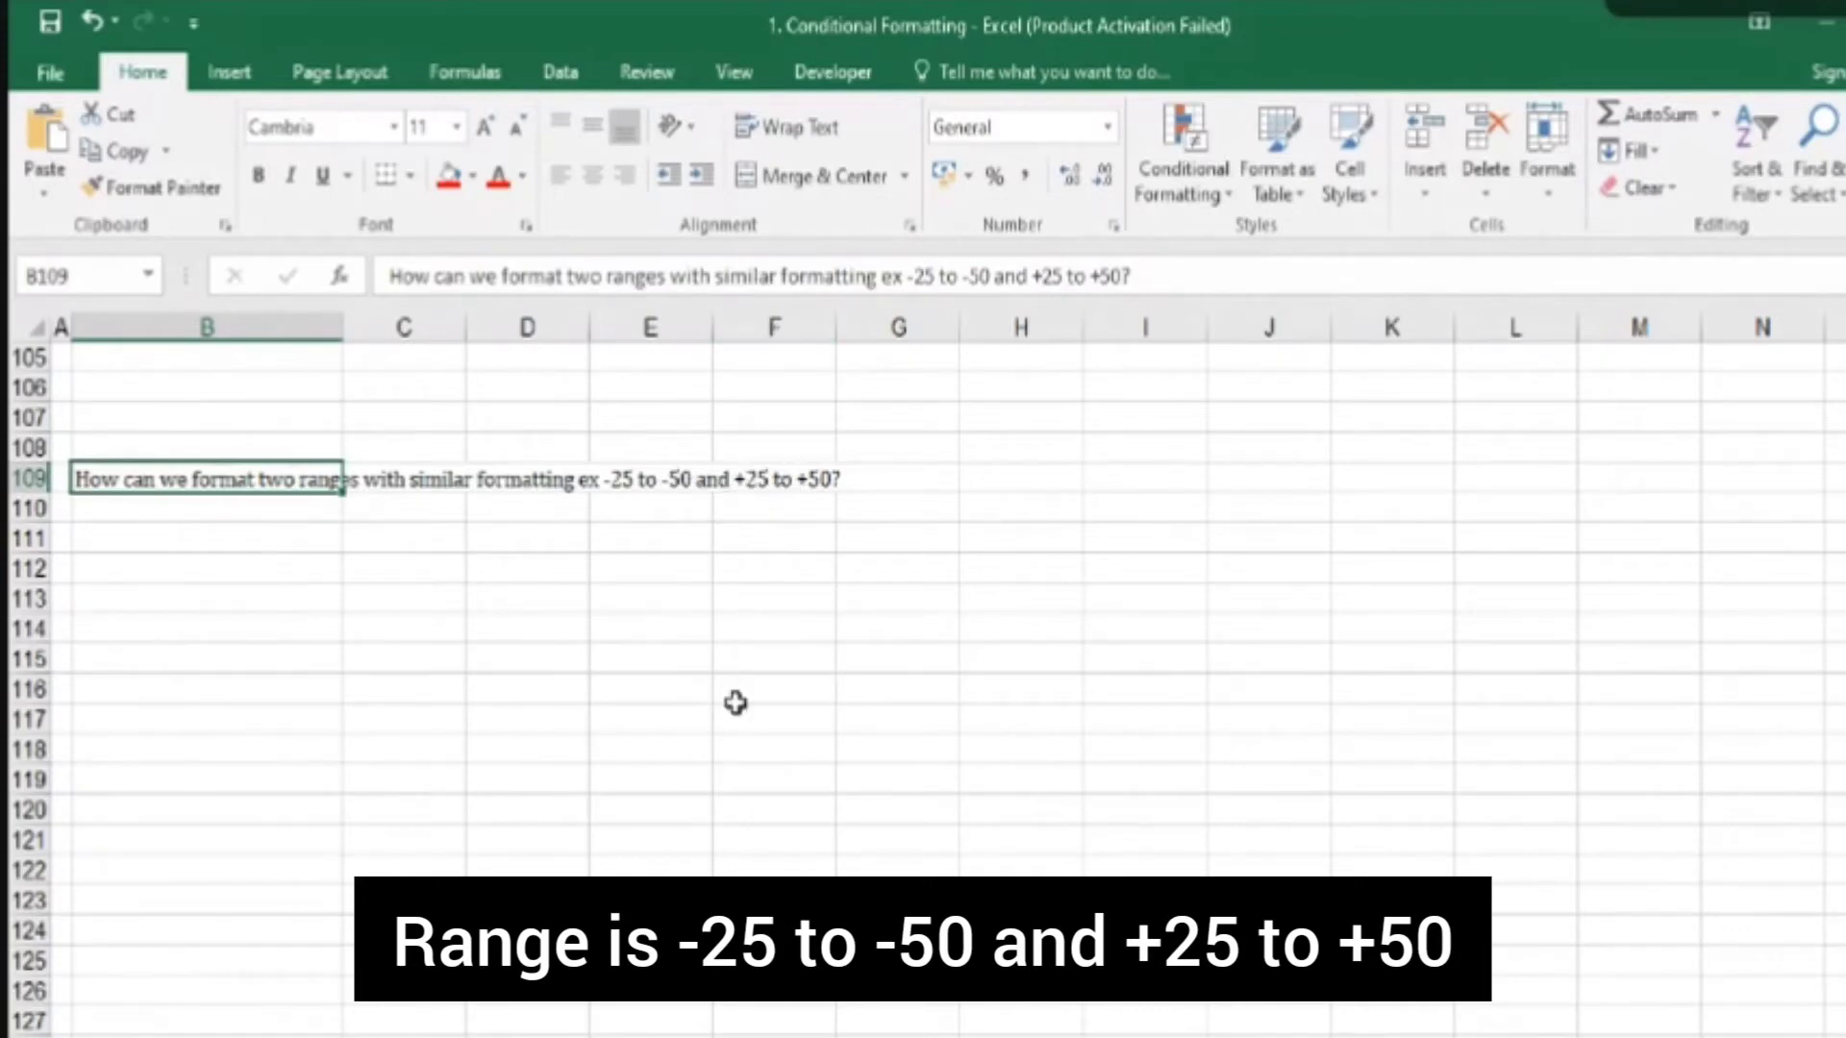
- Try the sample values -26 and 26 in cell B111 and clear the cell again
{"action": "left_click", "coordinate": [207, 534]}
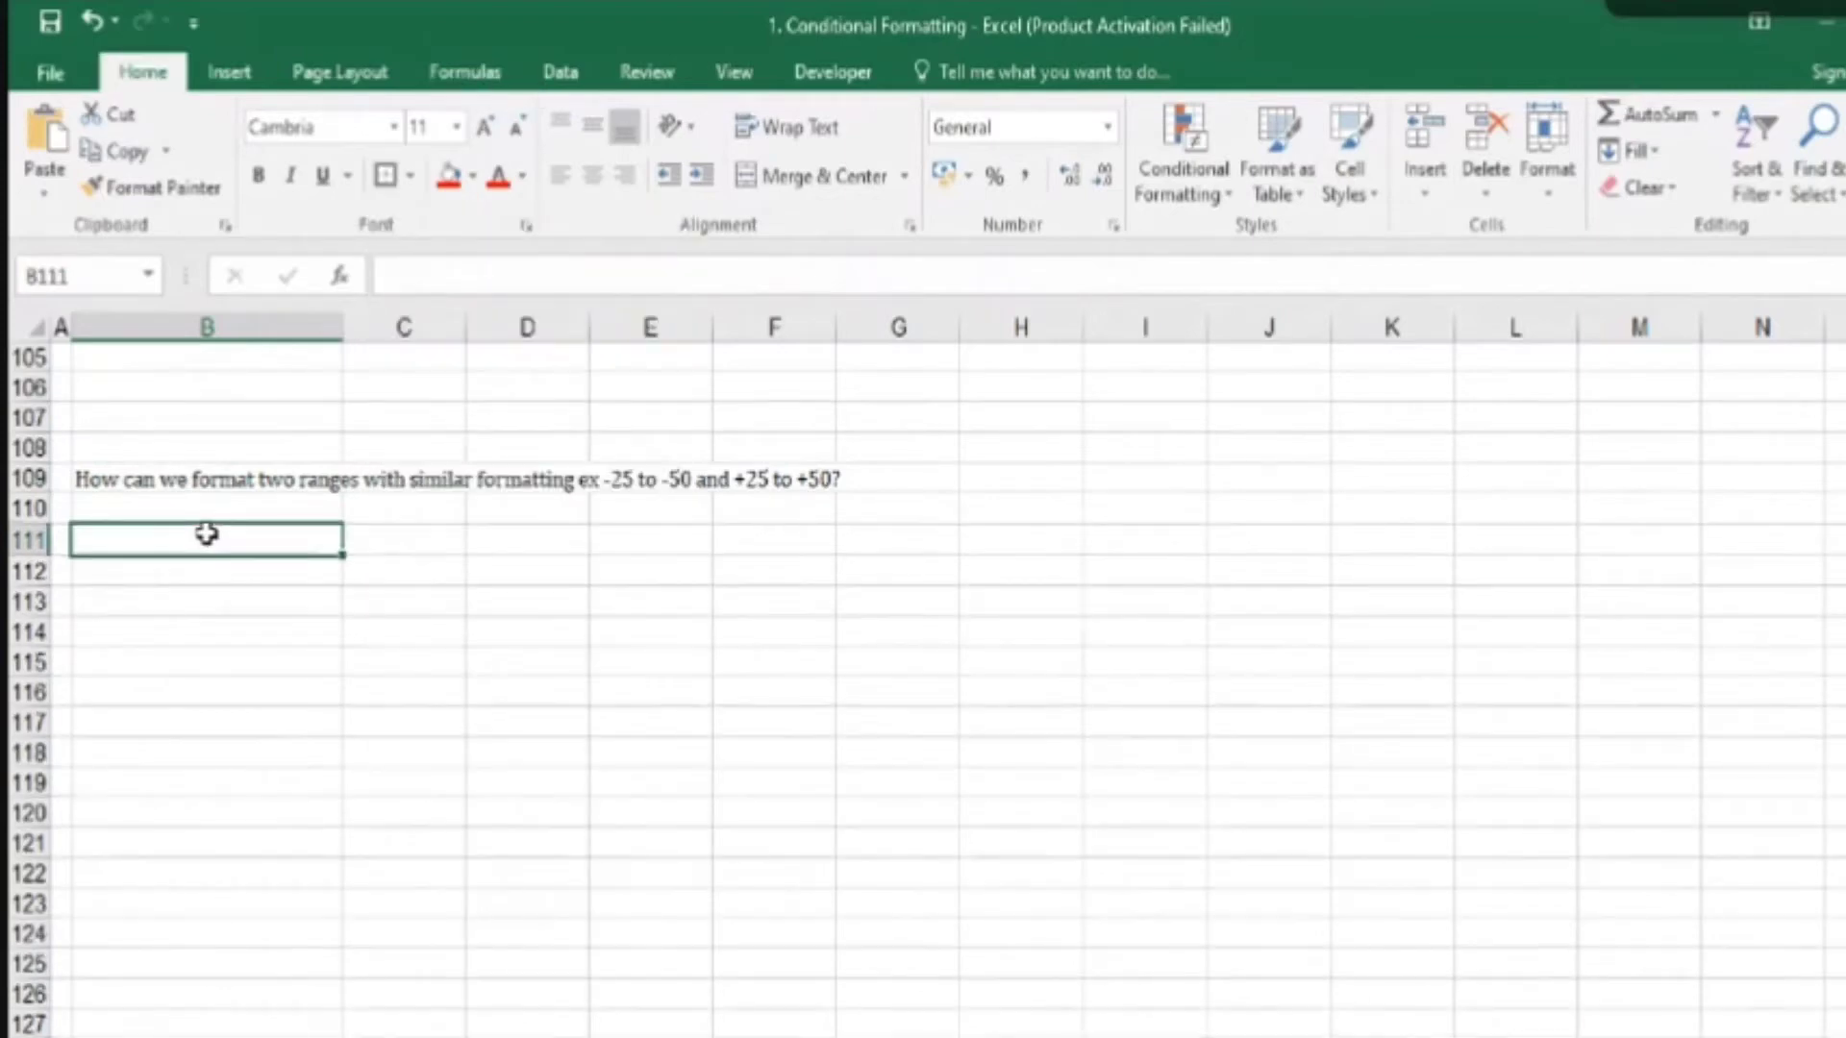
{"action": "key", "text": "alt+Tab"}
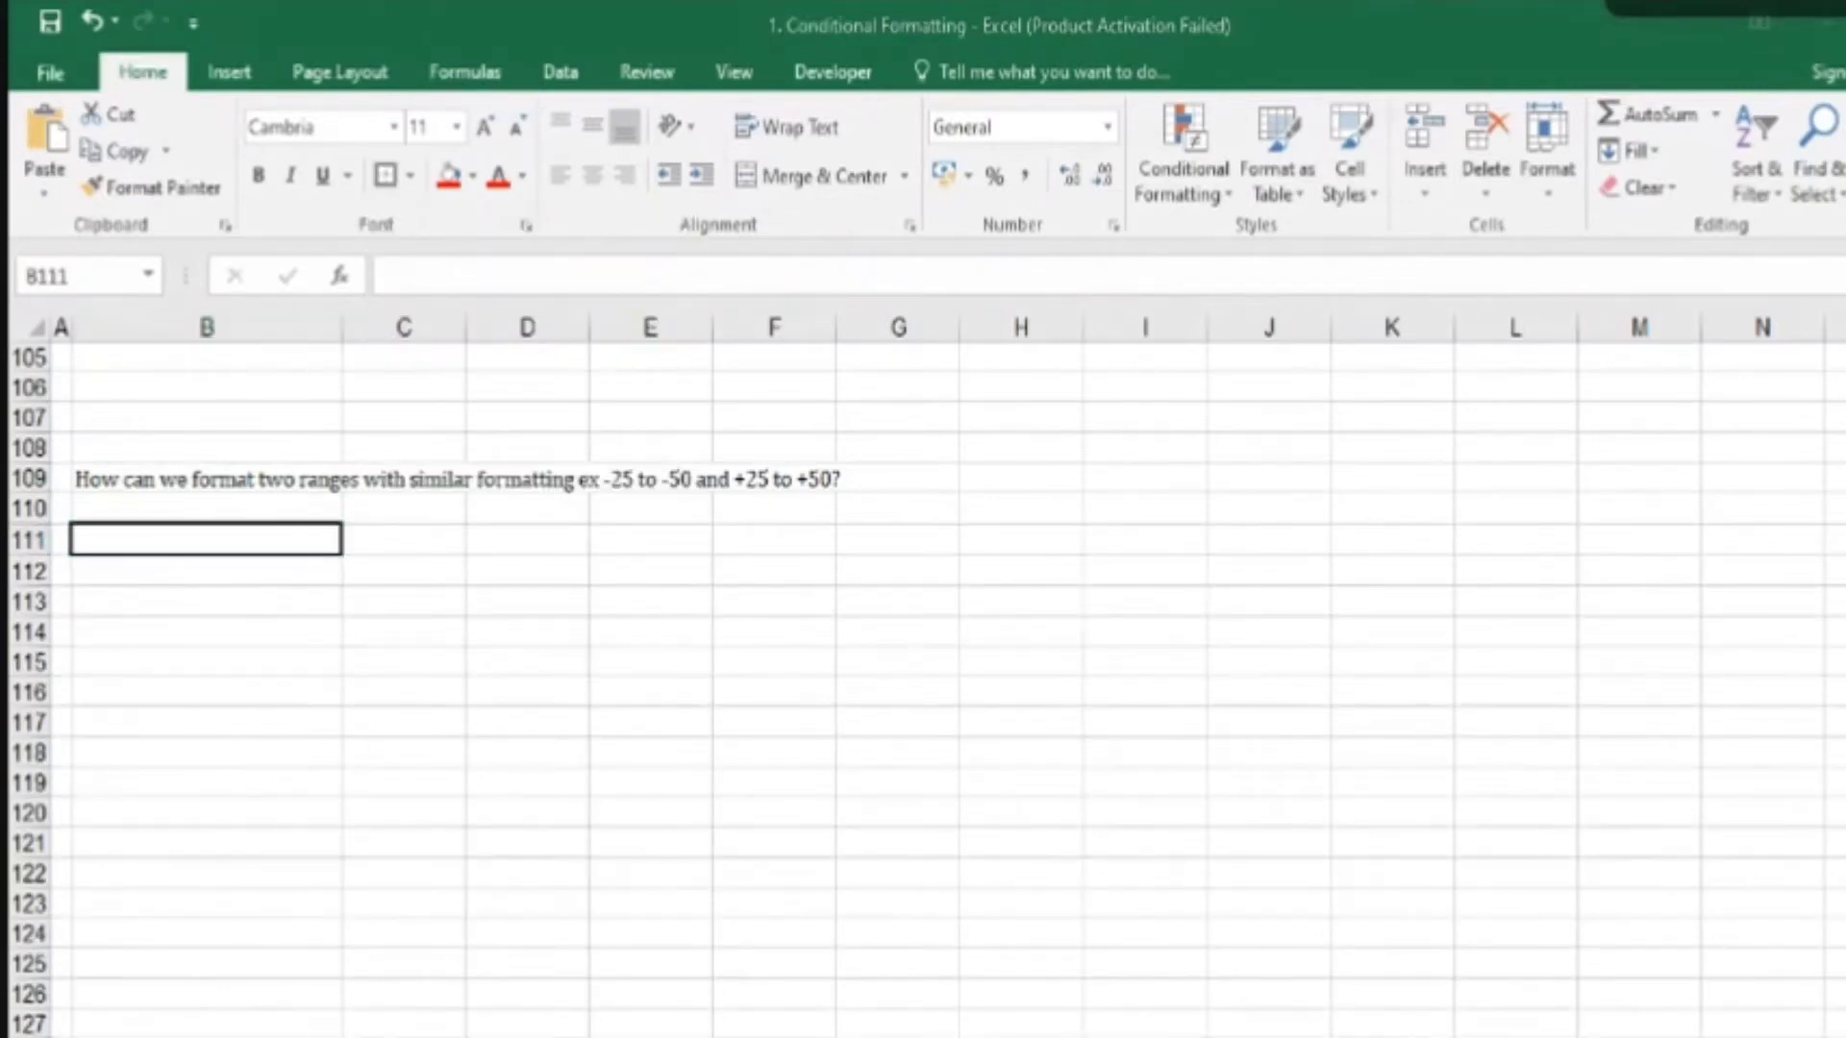
{"action": "key", "text": "alt+Tab"}
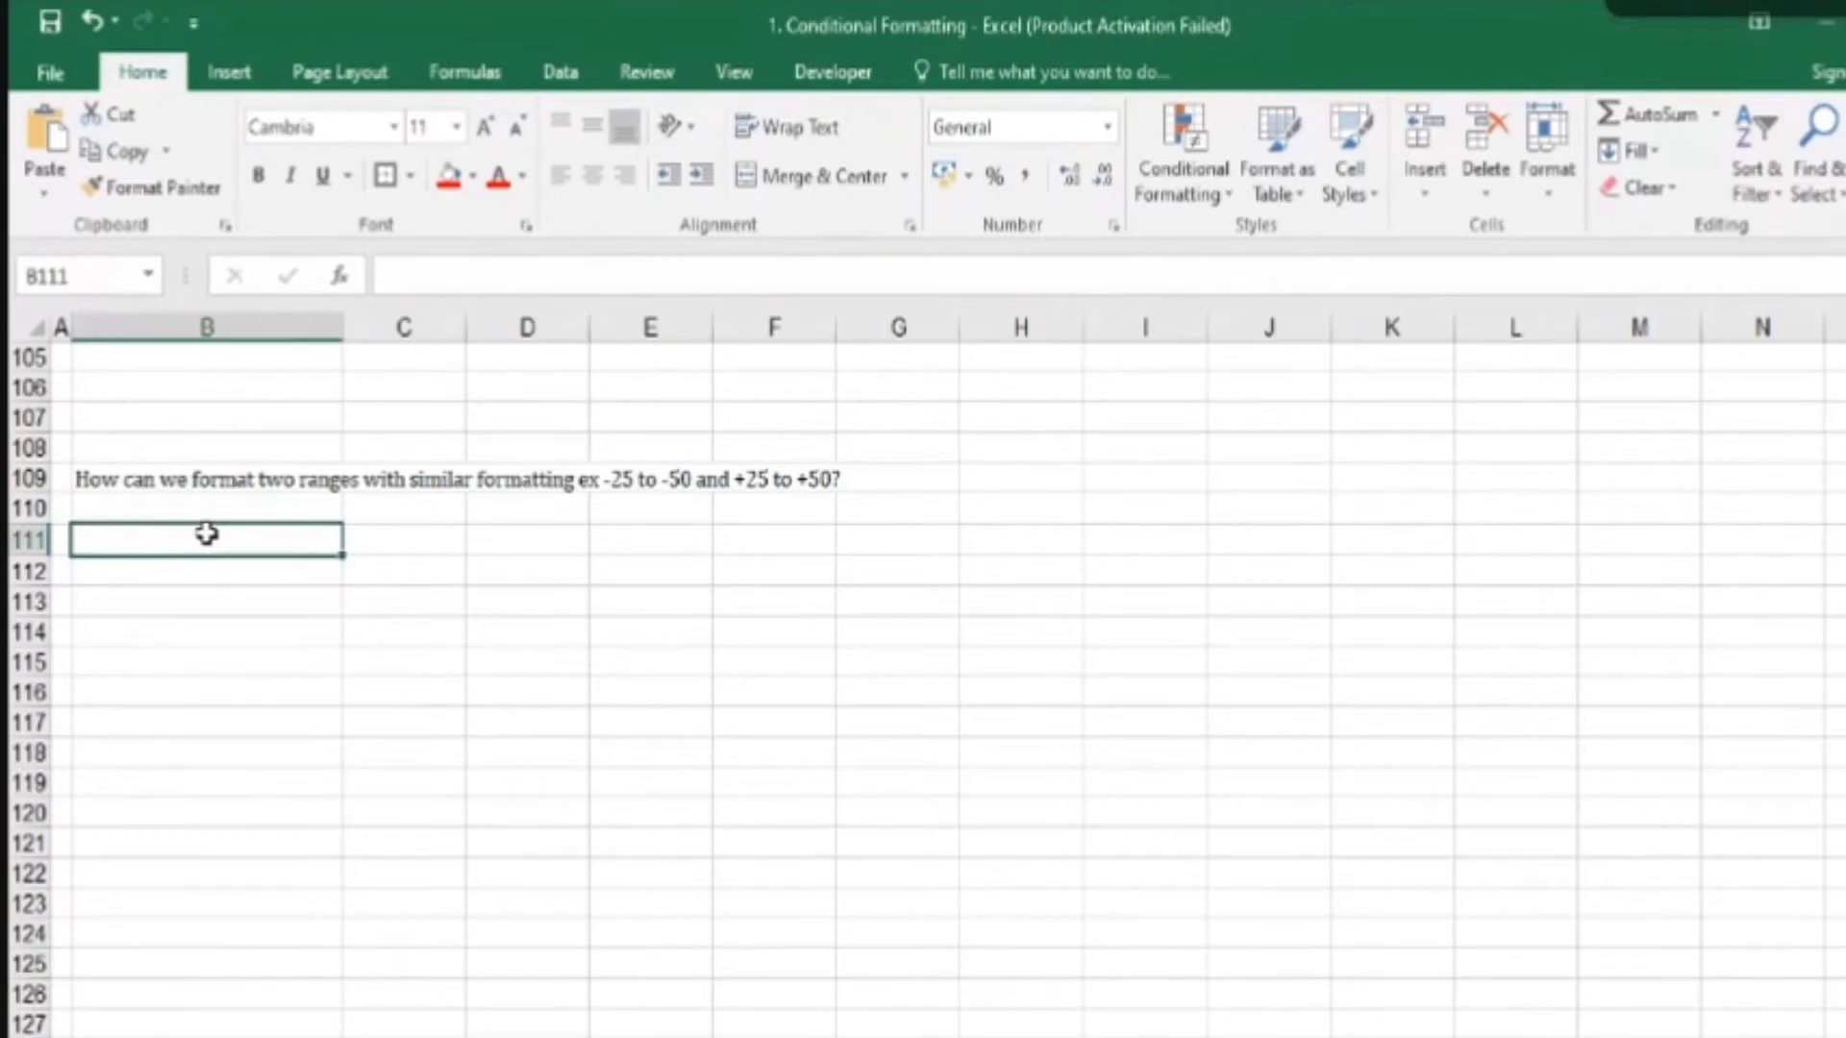
{"action": "type", "text": "-"}
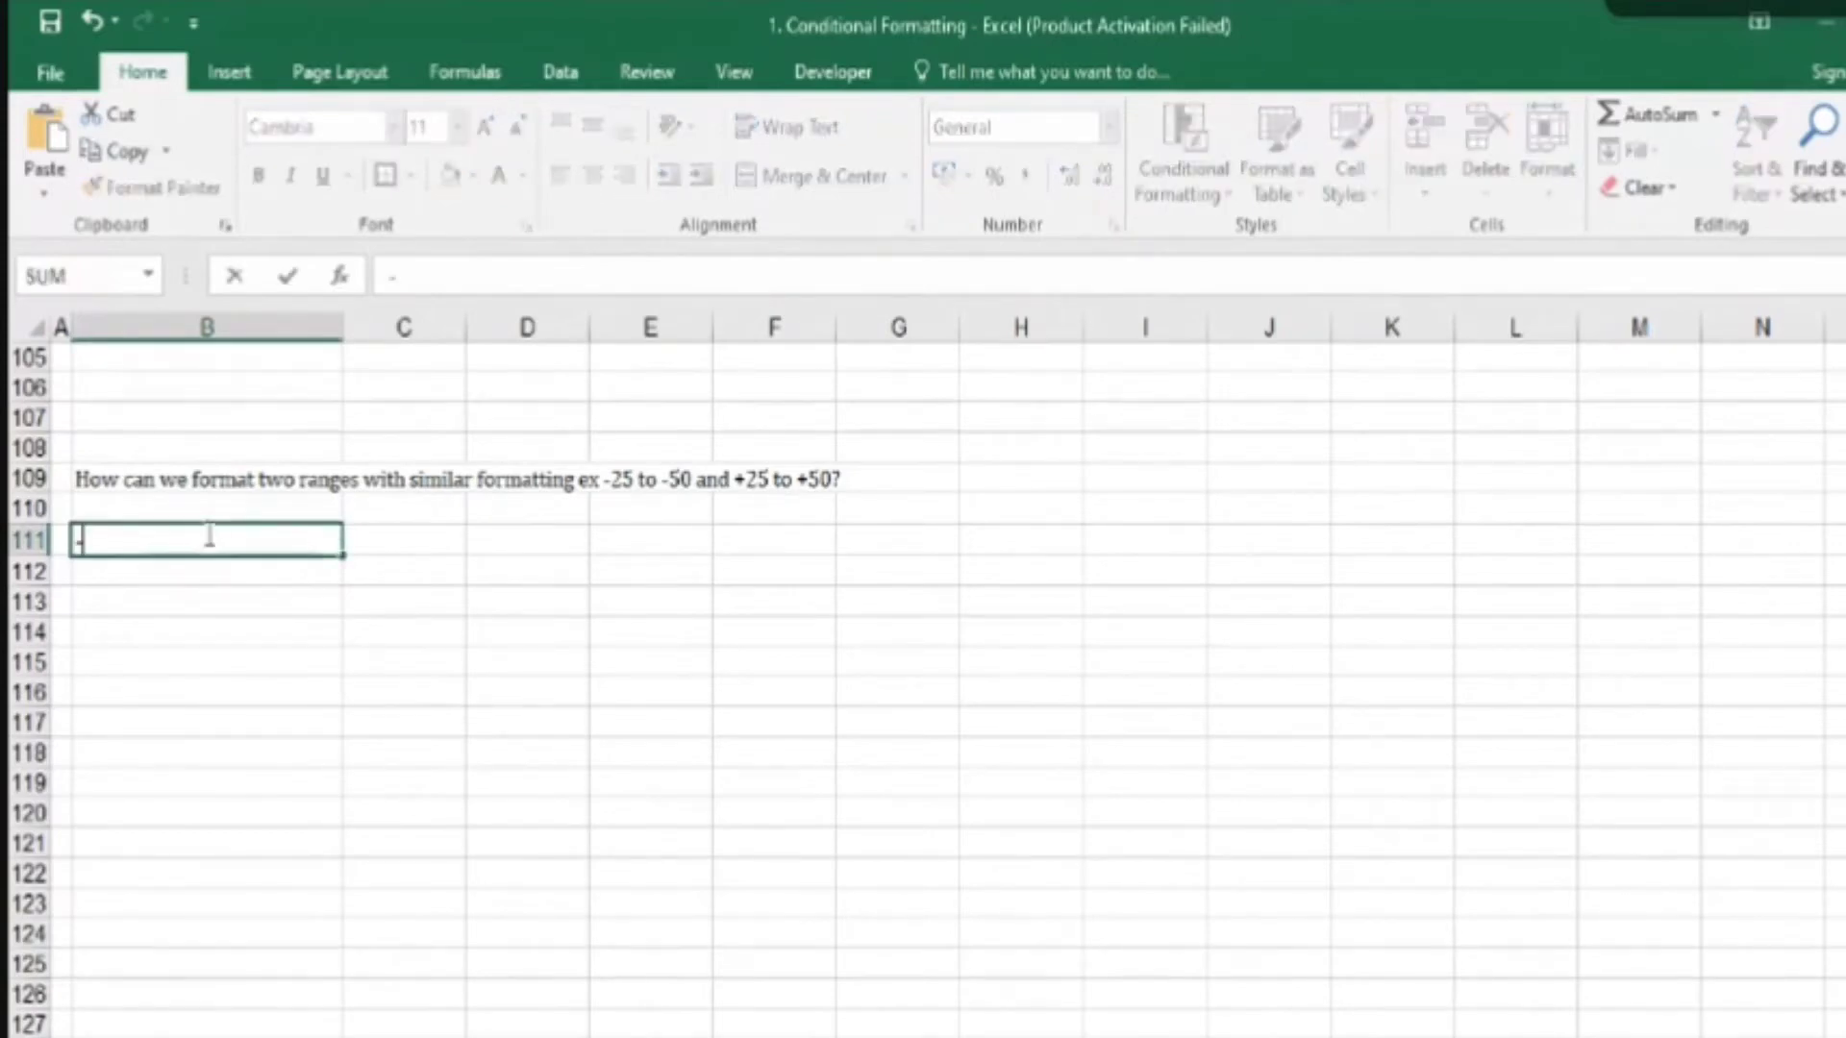
{"action": "type", "text": "26"}
{"action": "key", "text": "ctrl+Return"}
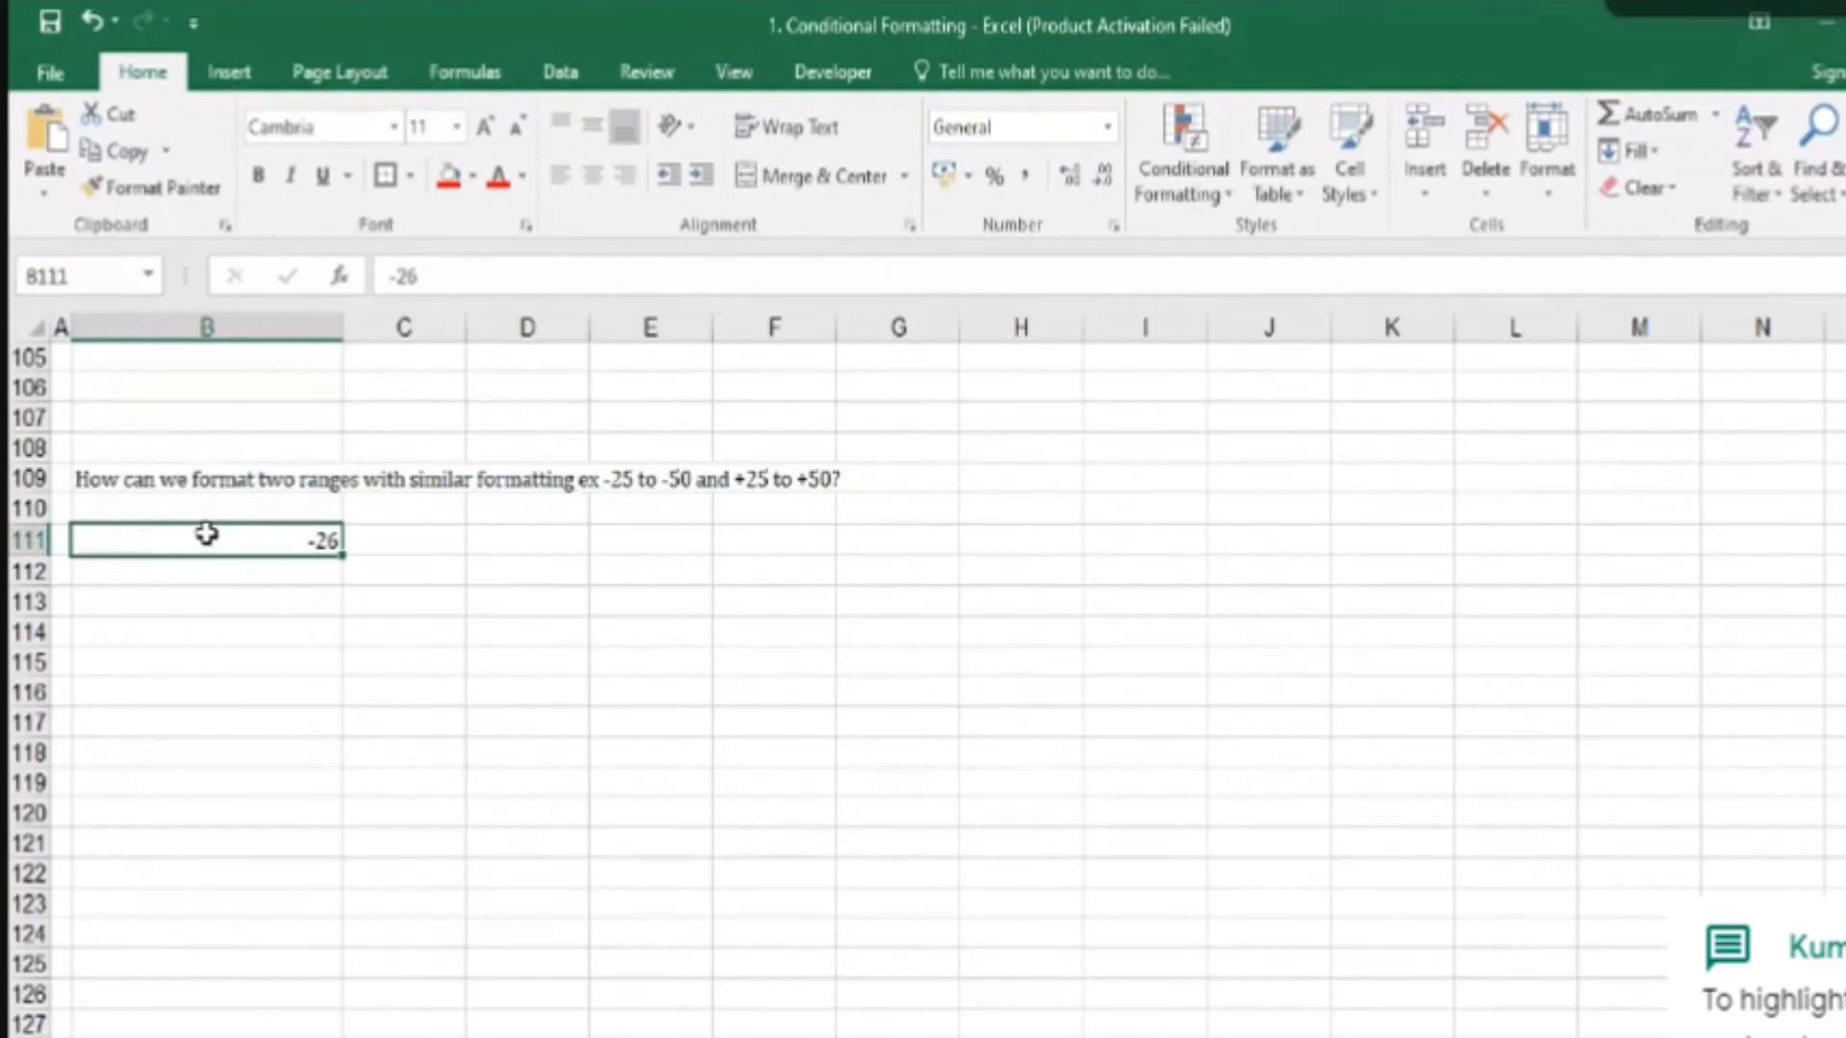
{"action": "type", "text": "26"}
{"action": "key", "text": "Return"}
{"action": "left_click", "coordinate": [206, 534]}
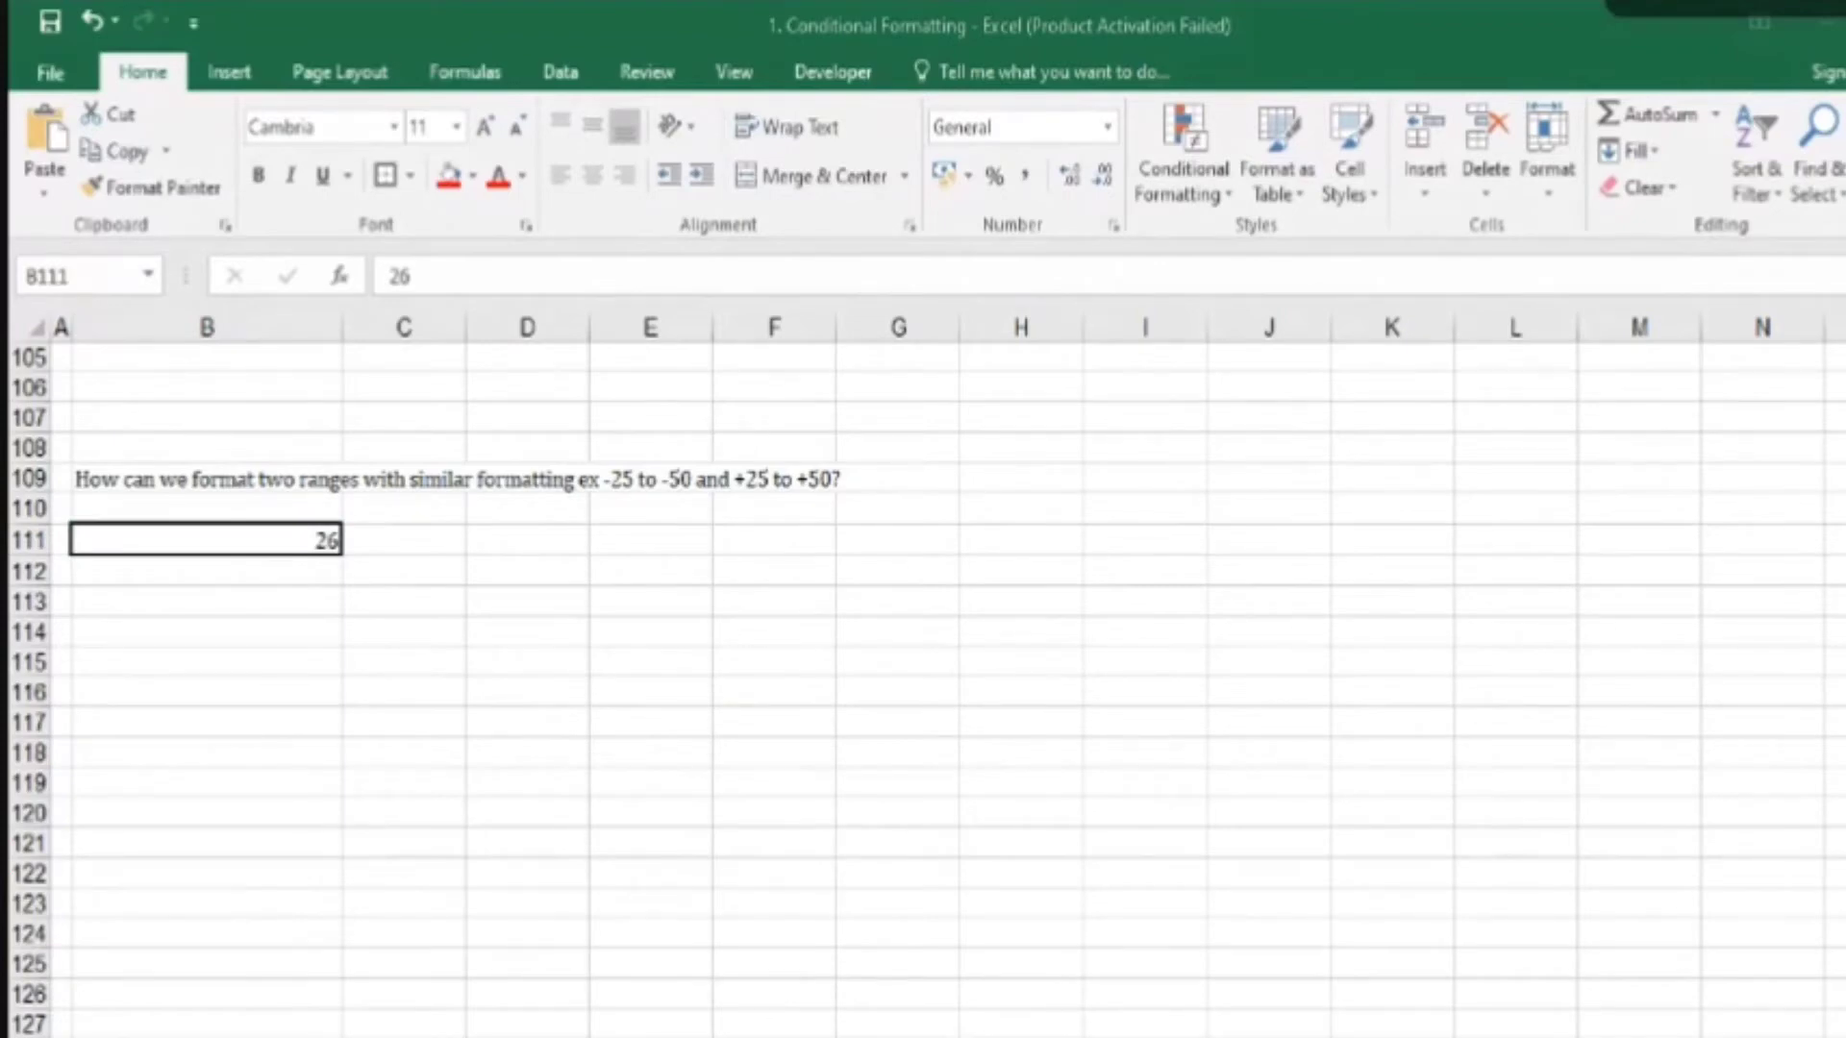
{"action": "left_click", "coordinate": [251, 532]}
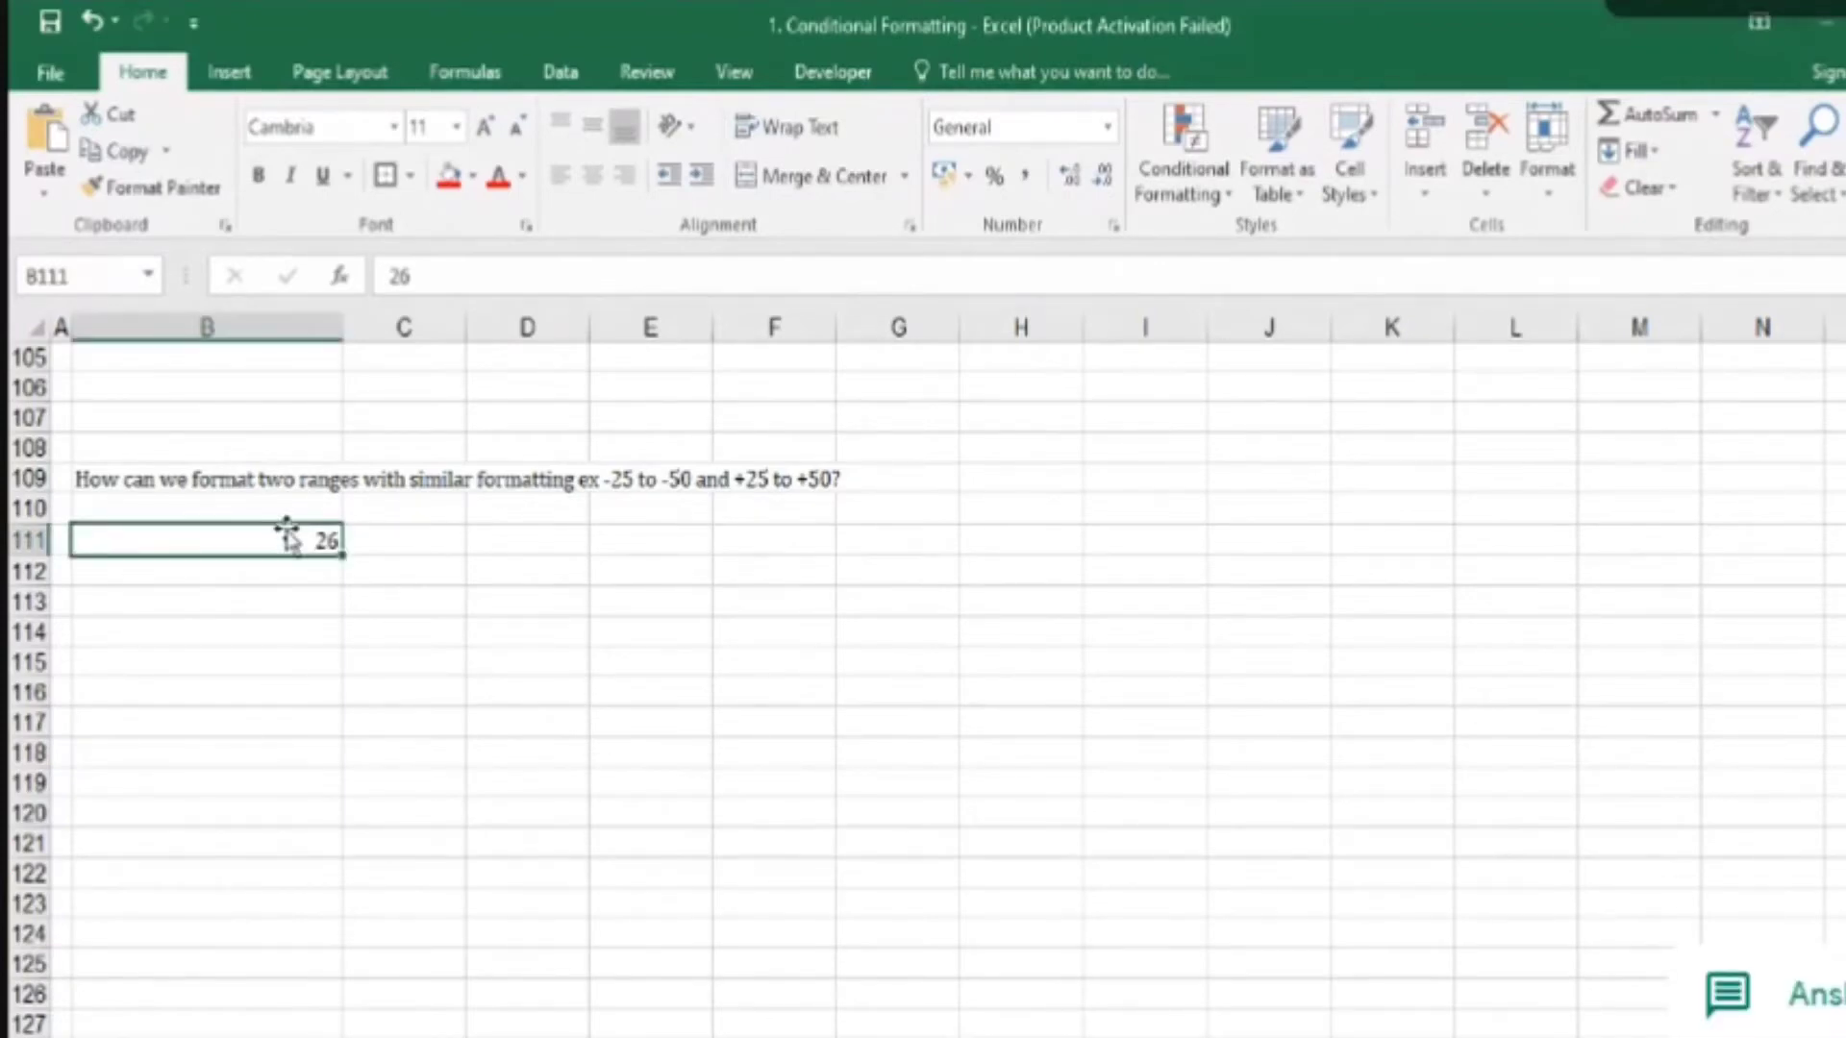
{"action": "key", "text": "Delete"}
- Start a formula-based conditional formatting rule for B111 with the formula =AND($B$111<=-25,$B$111>=-50)
{"action": "left_click", "coordinate": [1216, 155]}
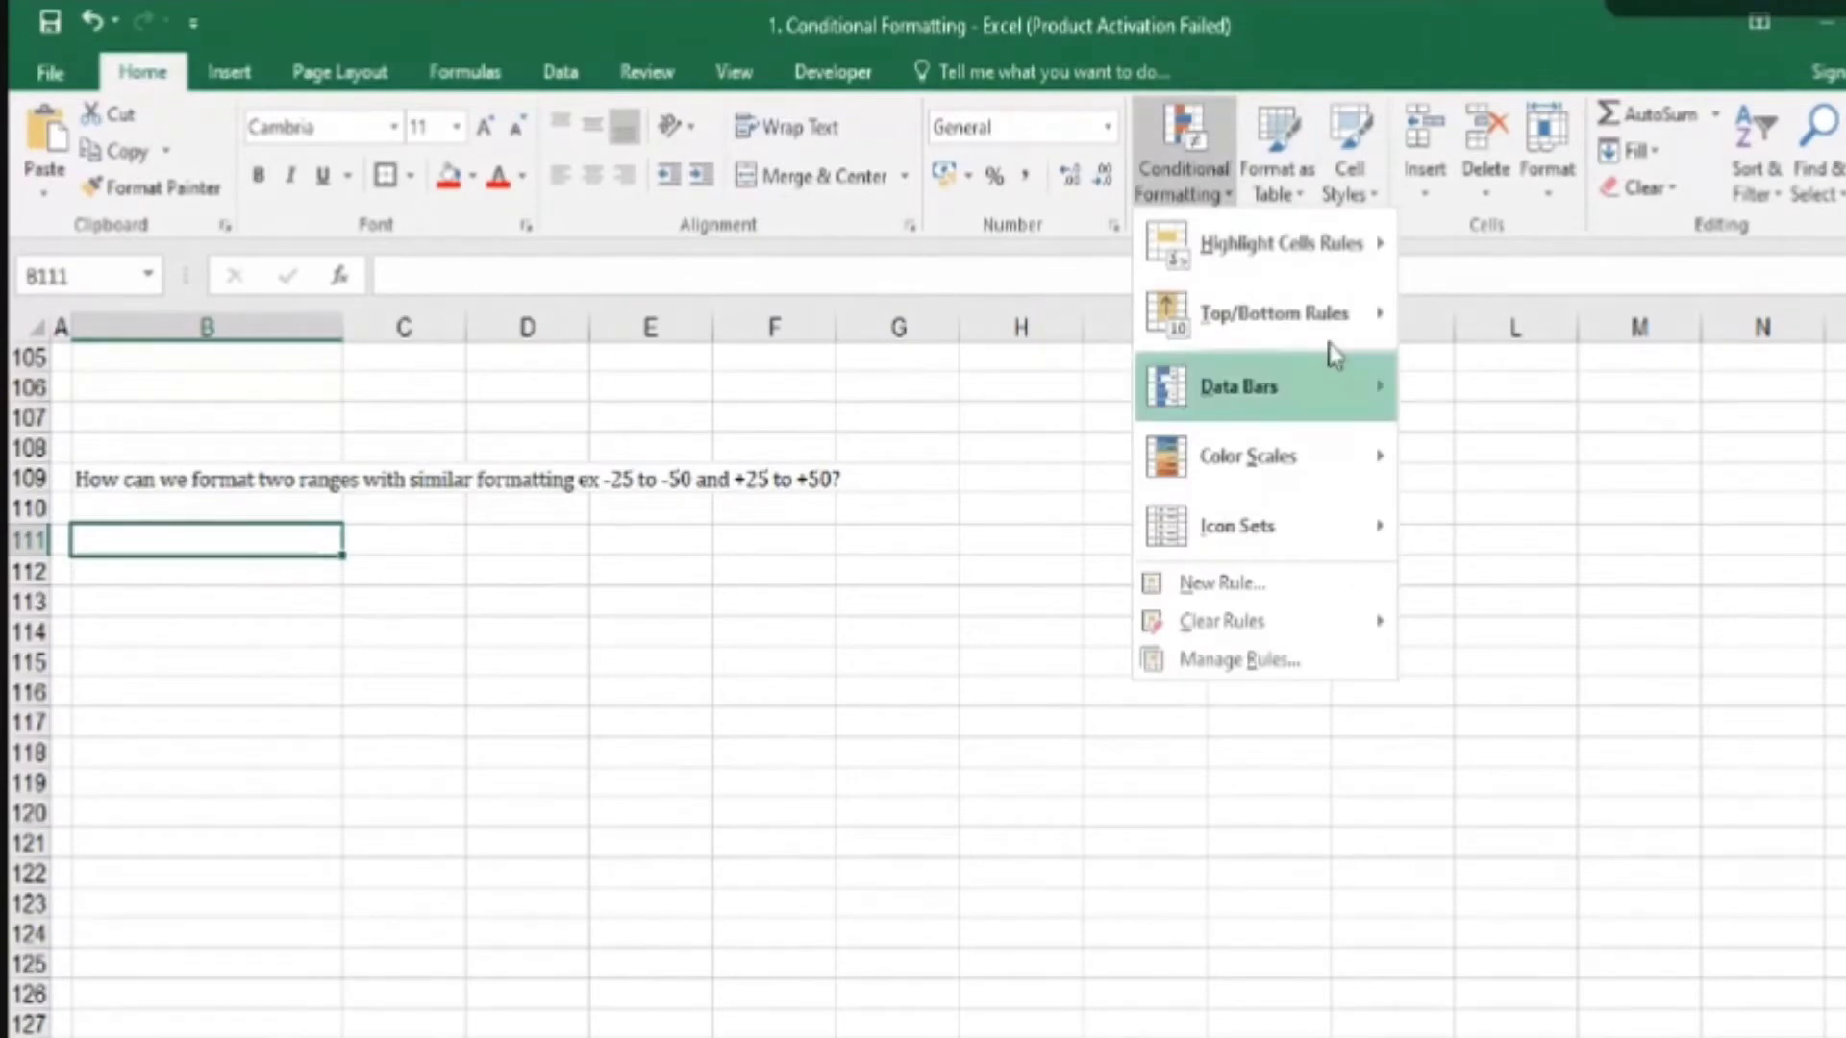
{"action": "left_click", "coordinate": [1304, 582]}
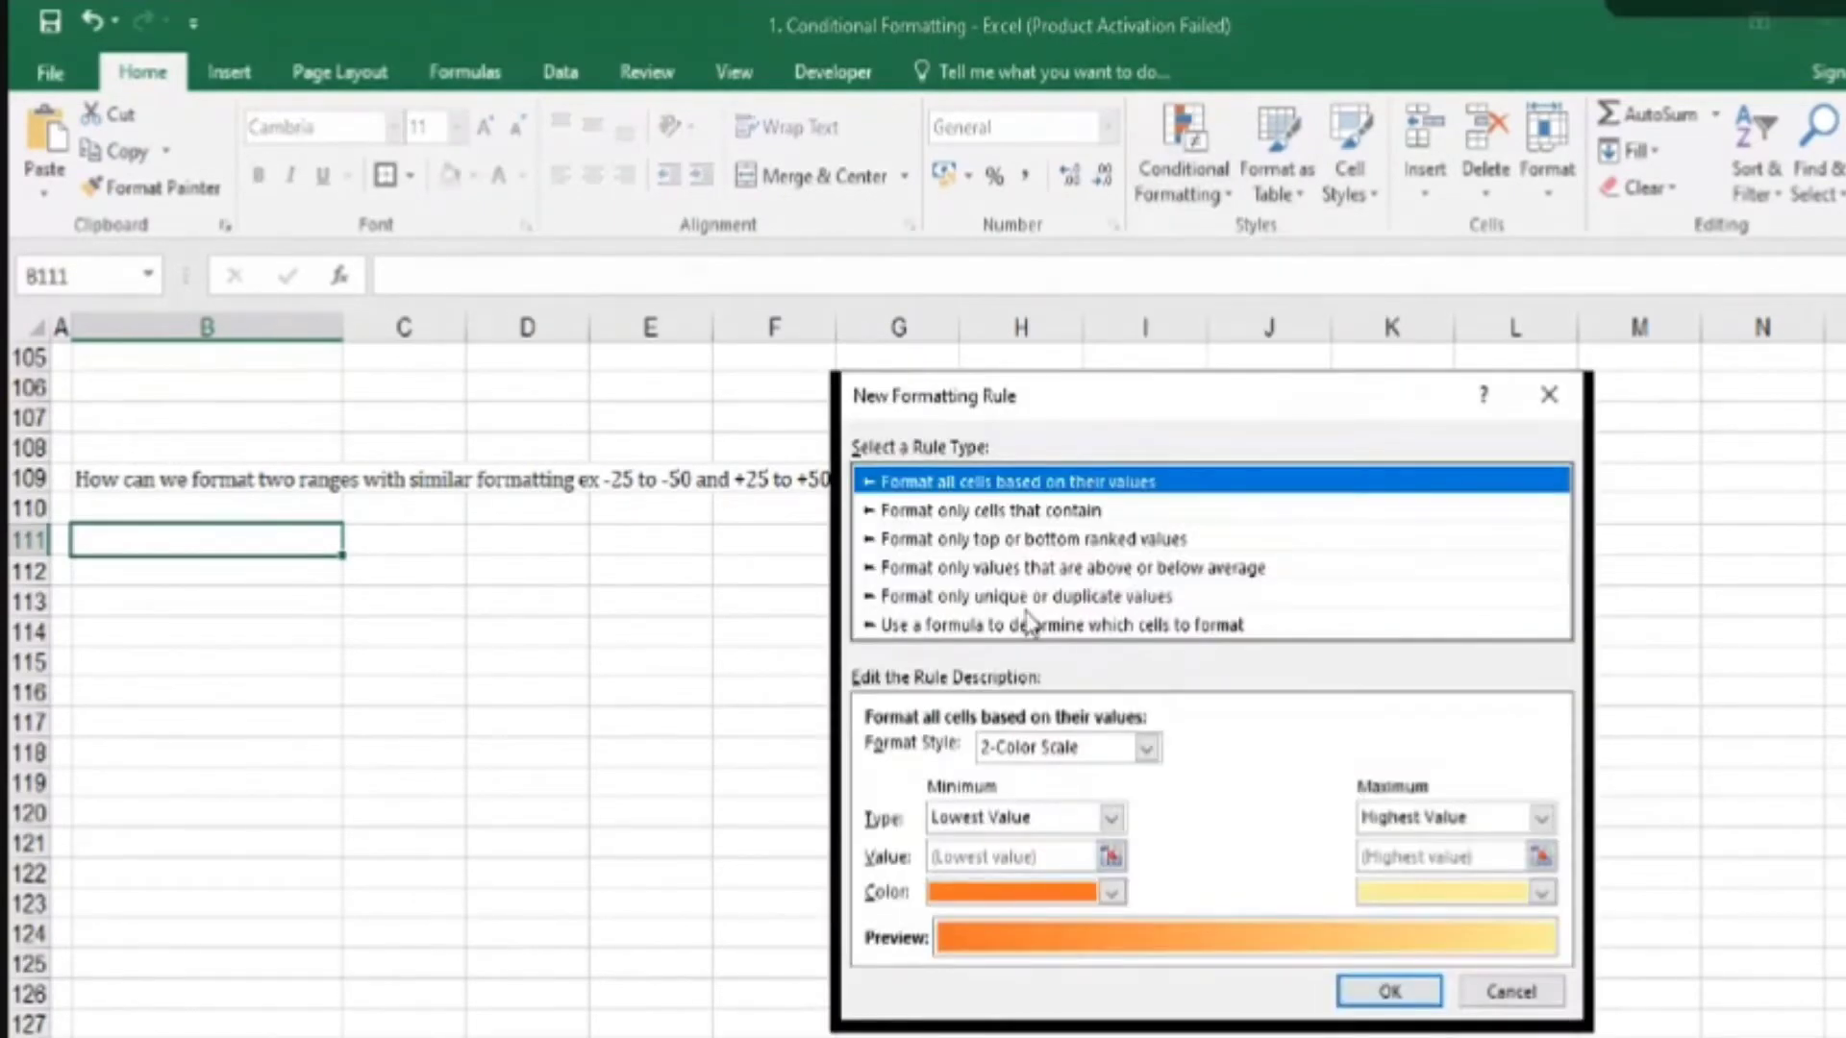
{"action": "left_click", "coordinate": [1032, 624]}
{"action": "left_click", "coordinate": [1264, 754]}
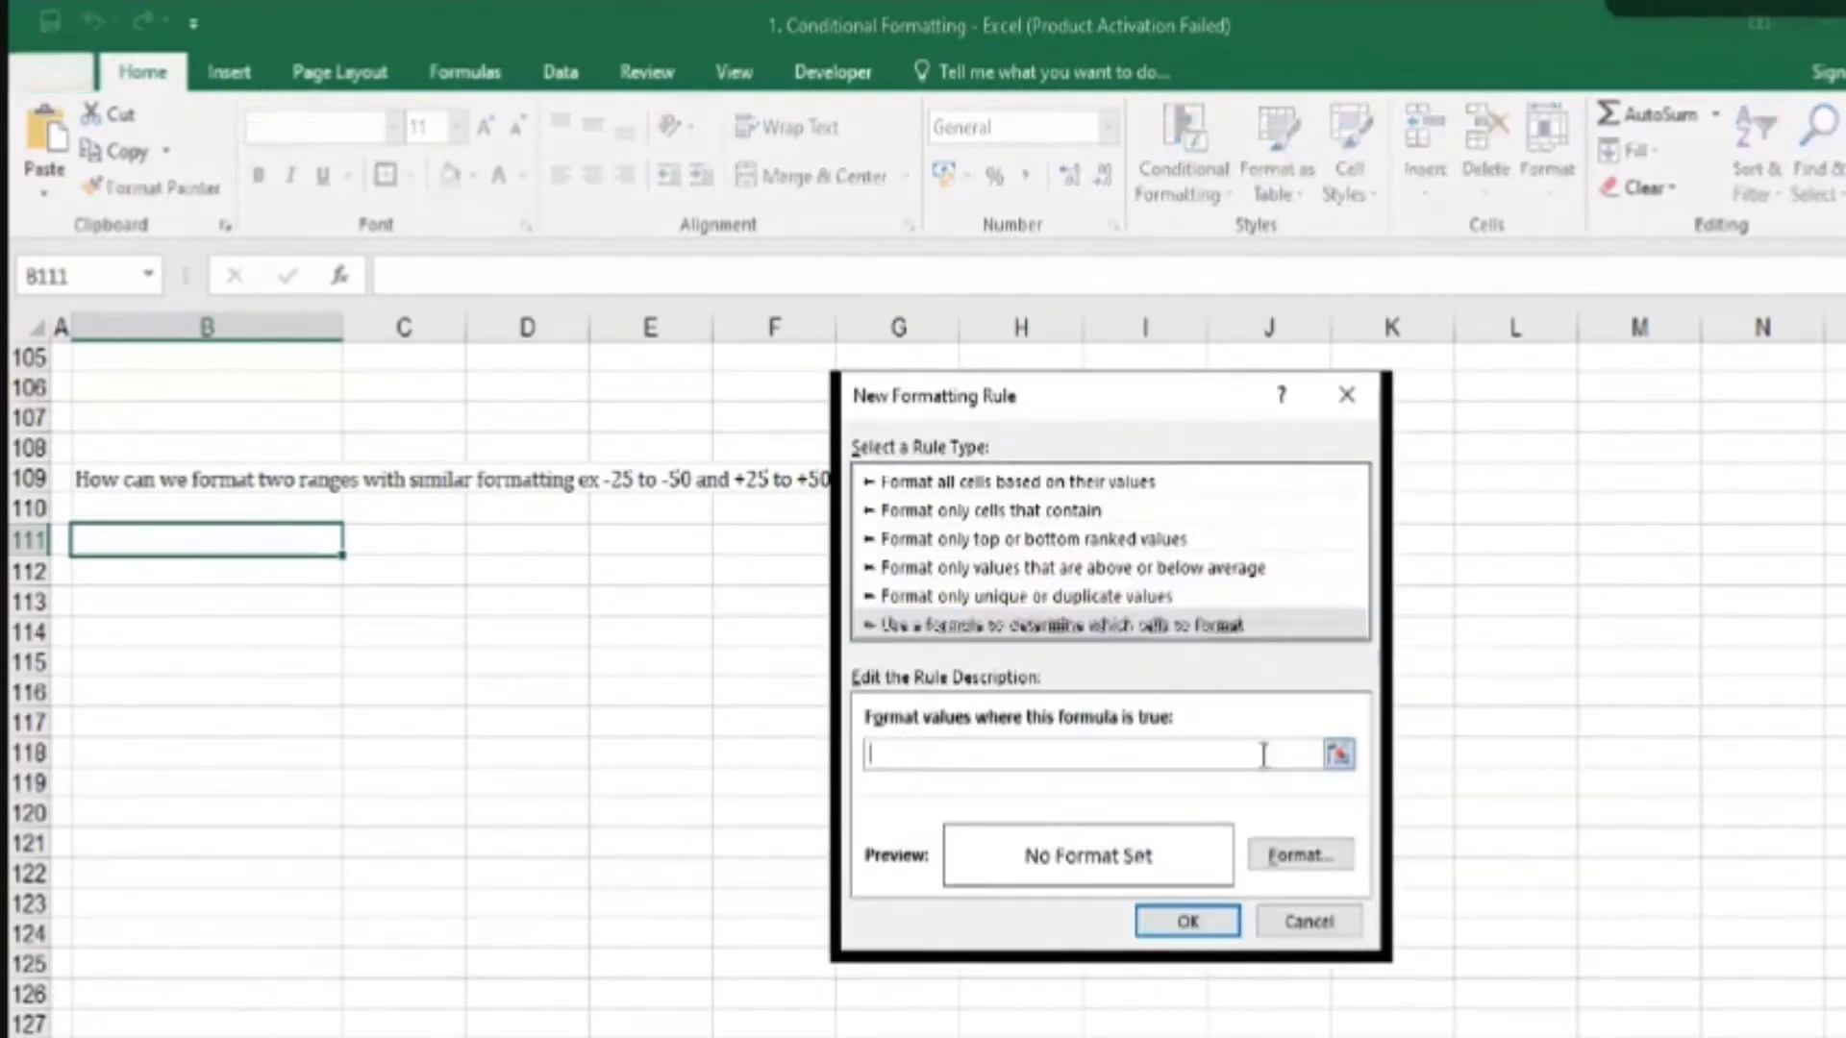
{"action": "type", "text": "=AND"}
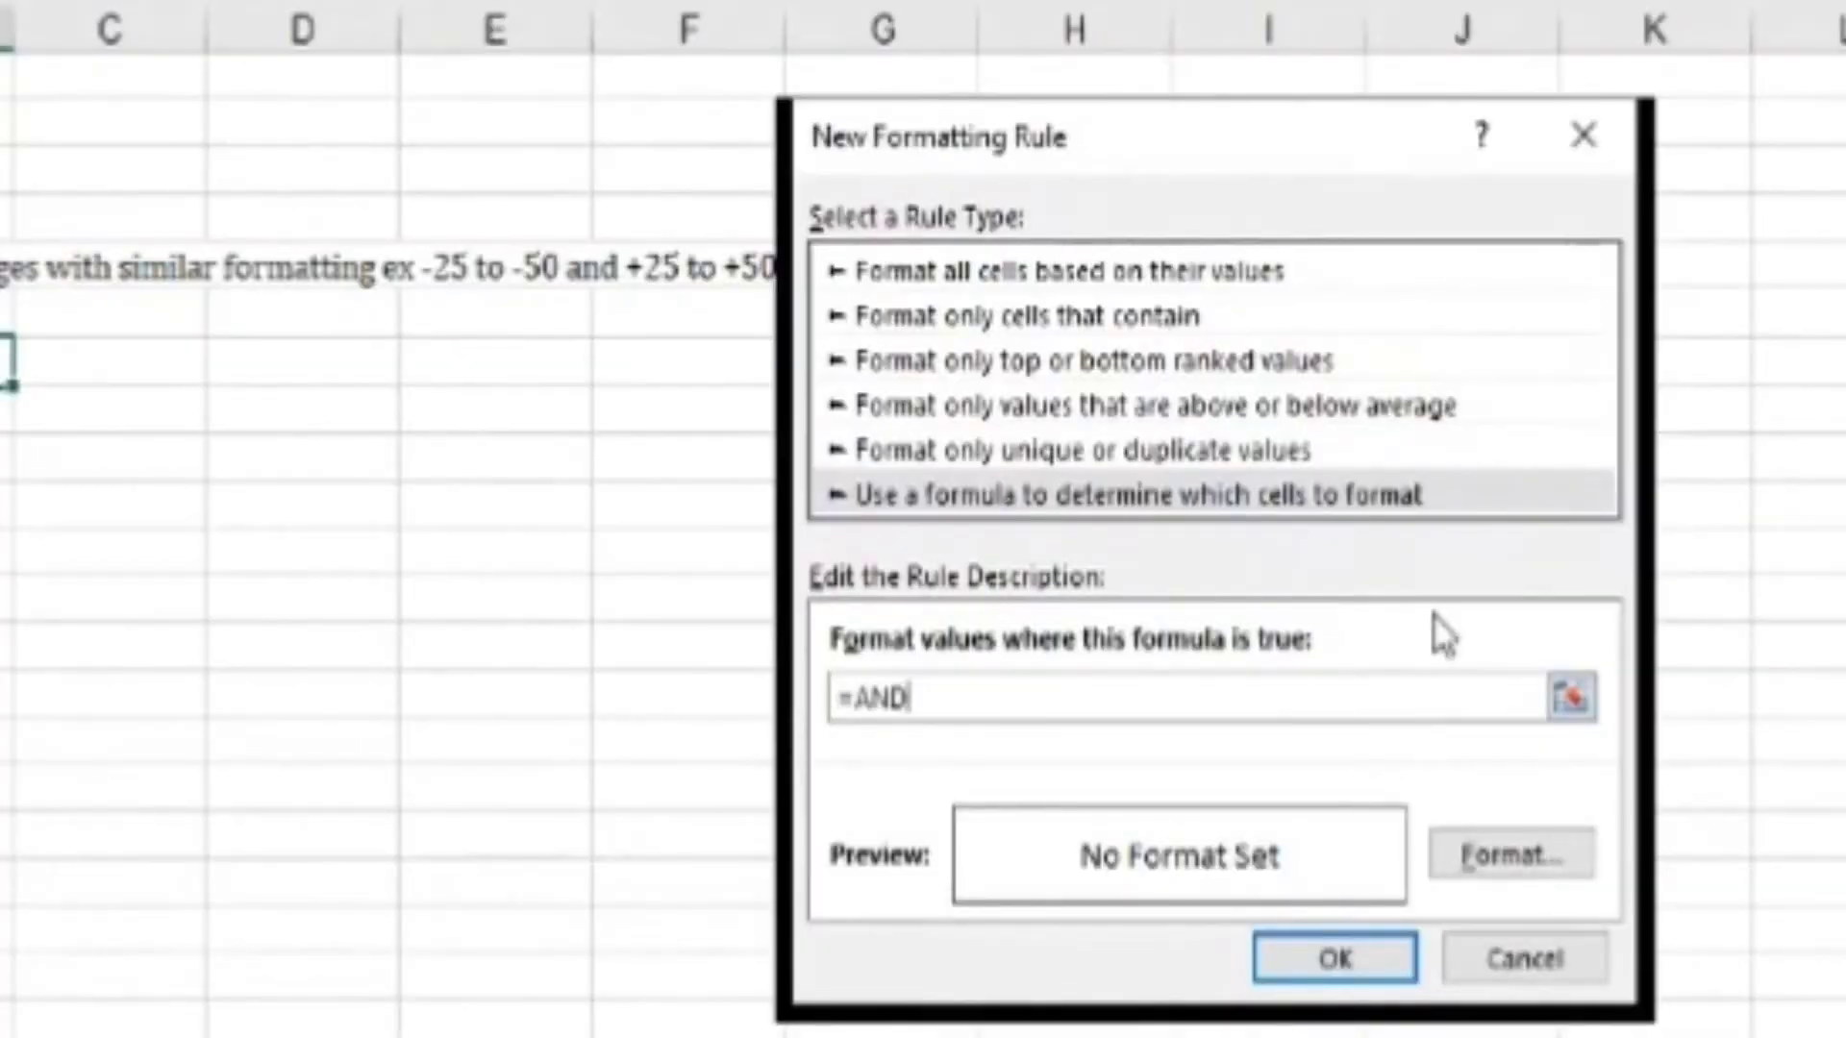
{"action": "type", "text": "("}
{"action": "left_click", "coordinate": [4, 410]}
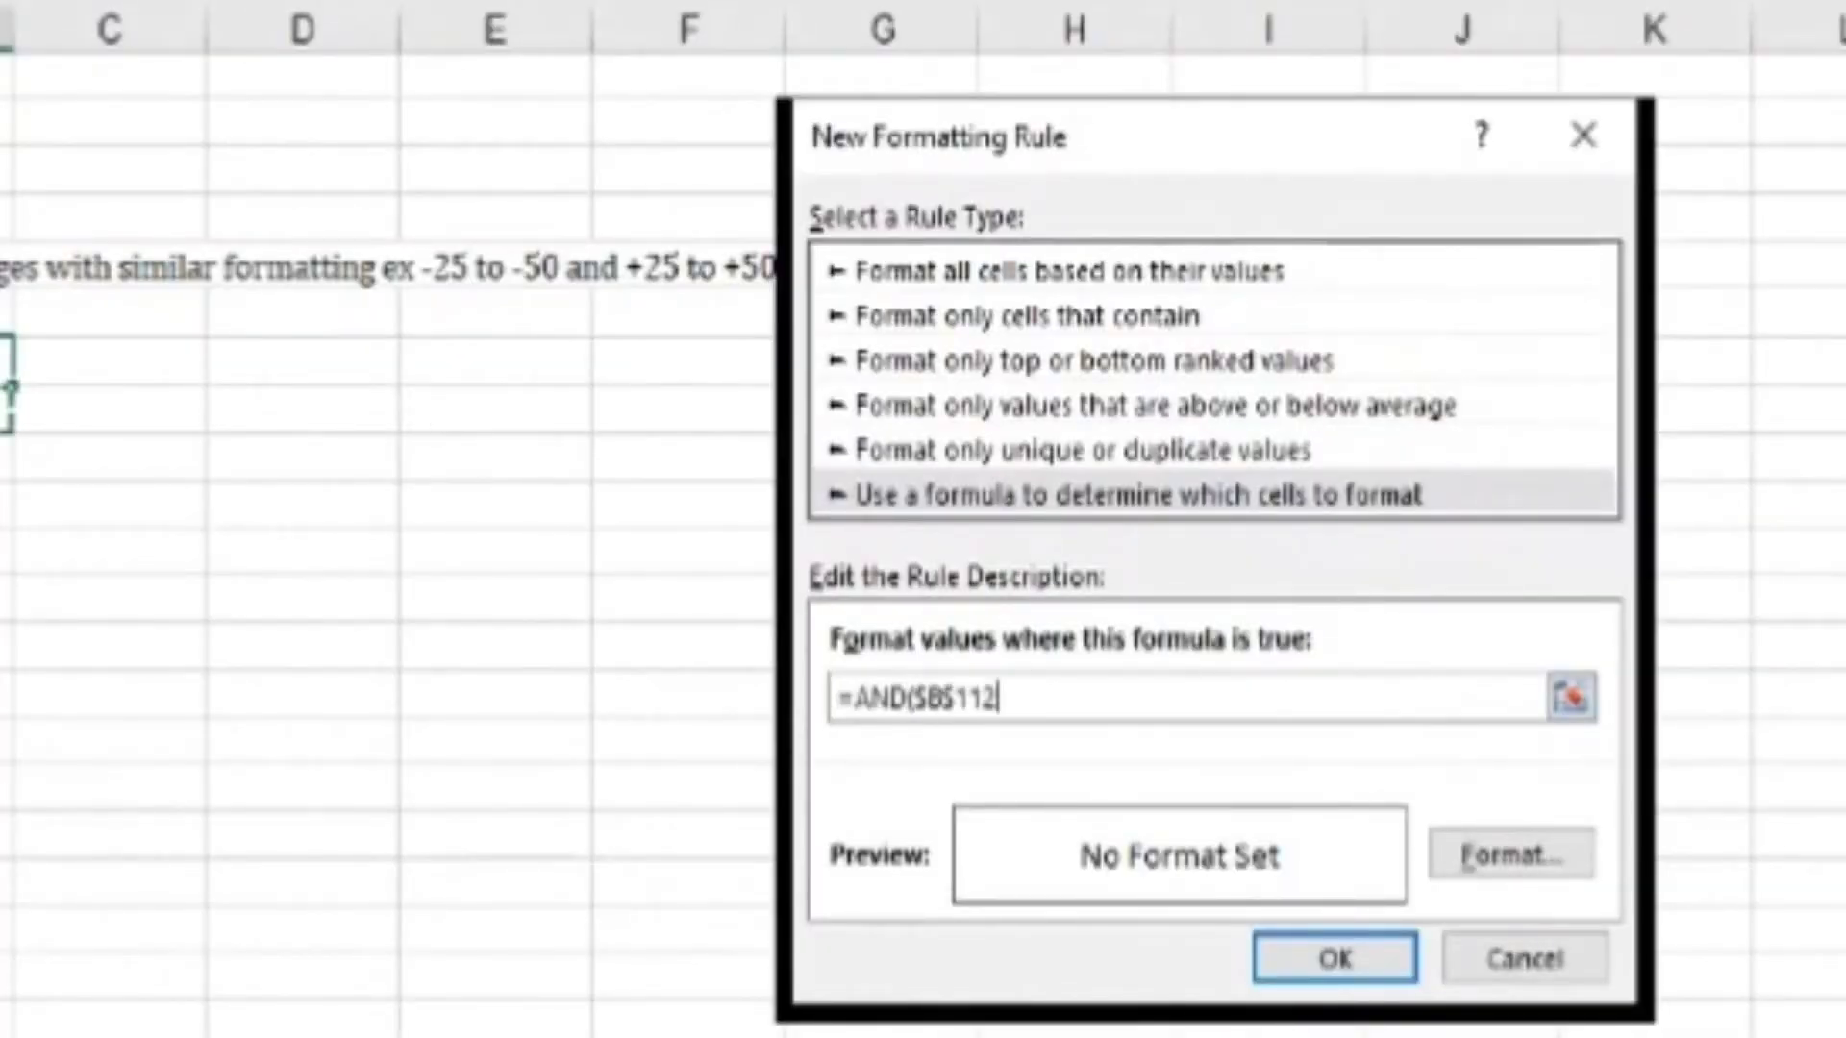
{"action": "left_click", "coordinate": [4, 362]}
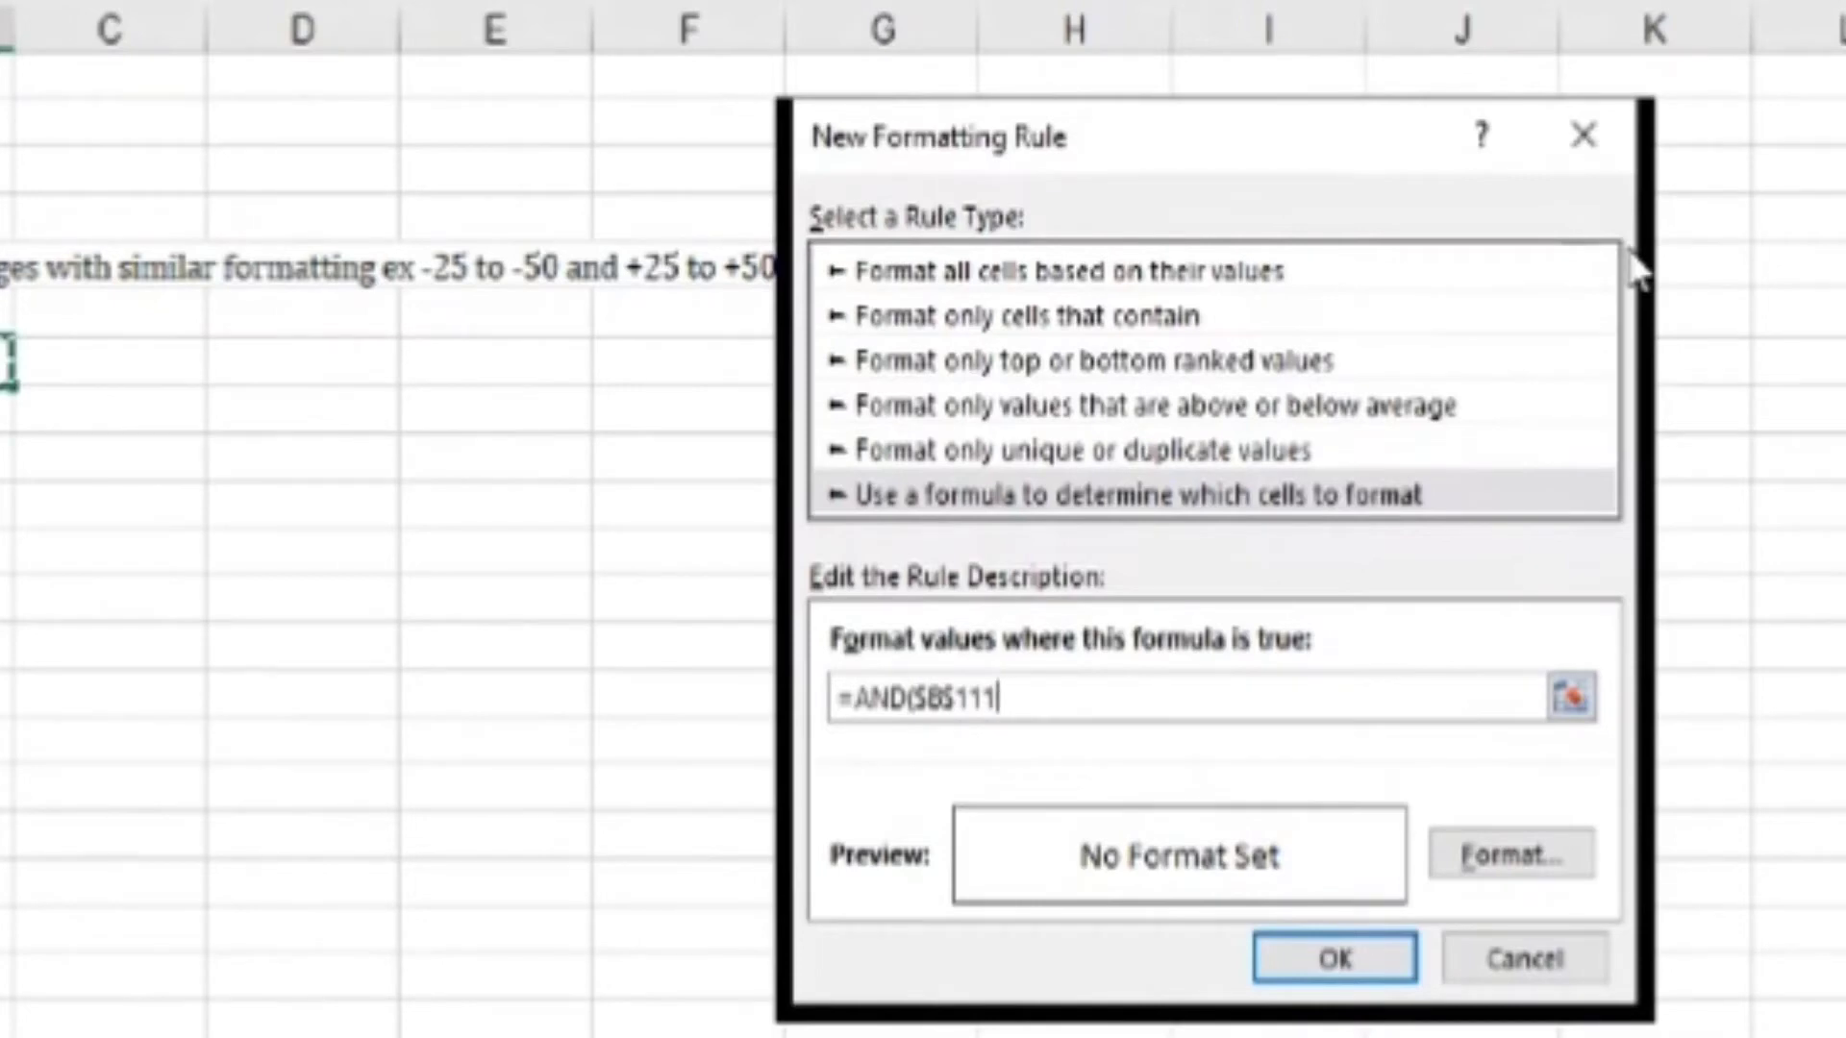
{"action": "type", "text": "<=-25,"}
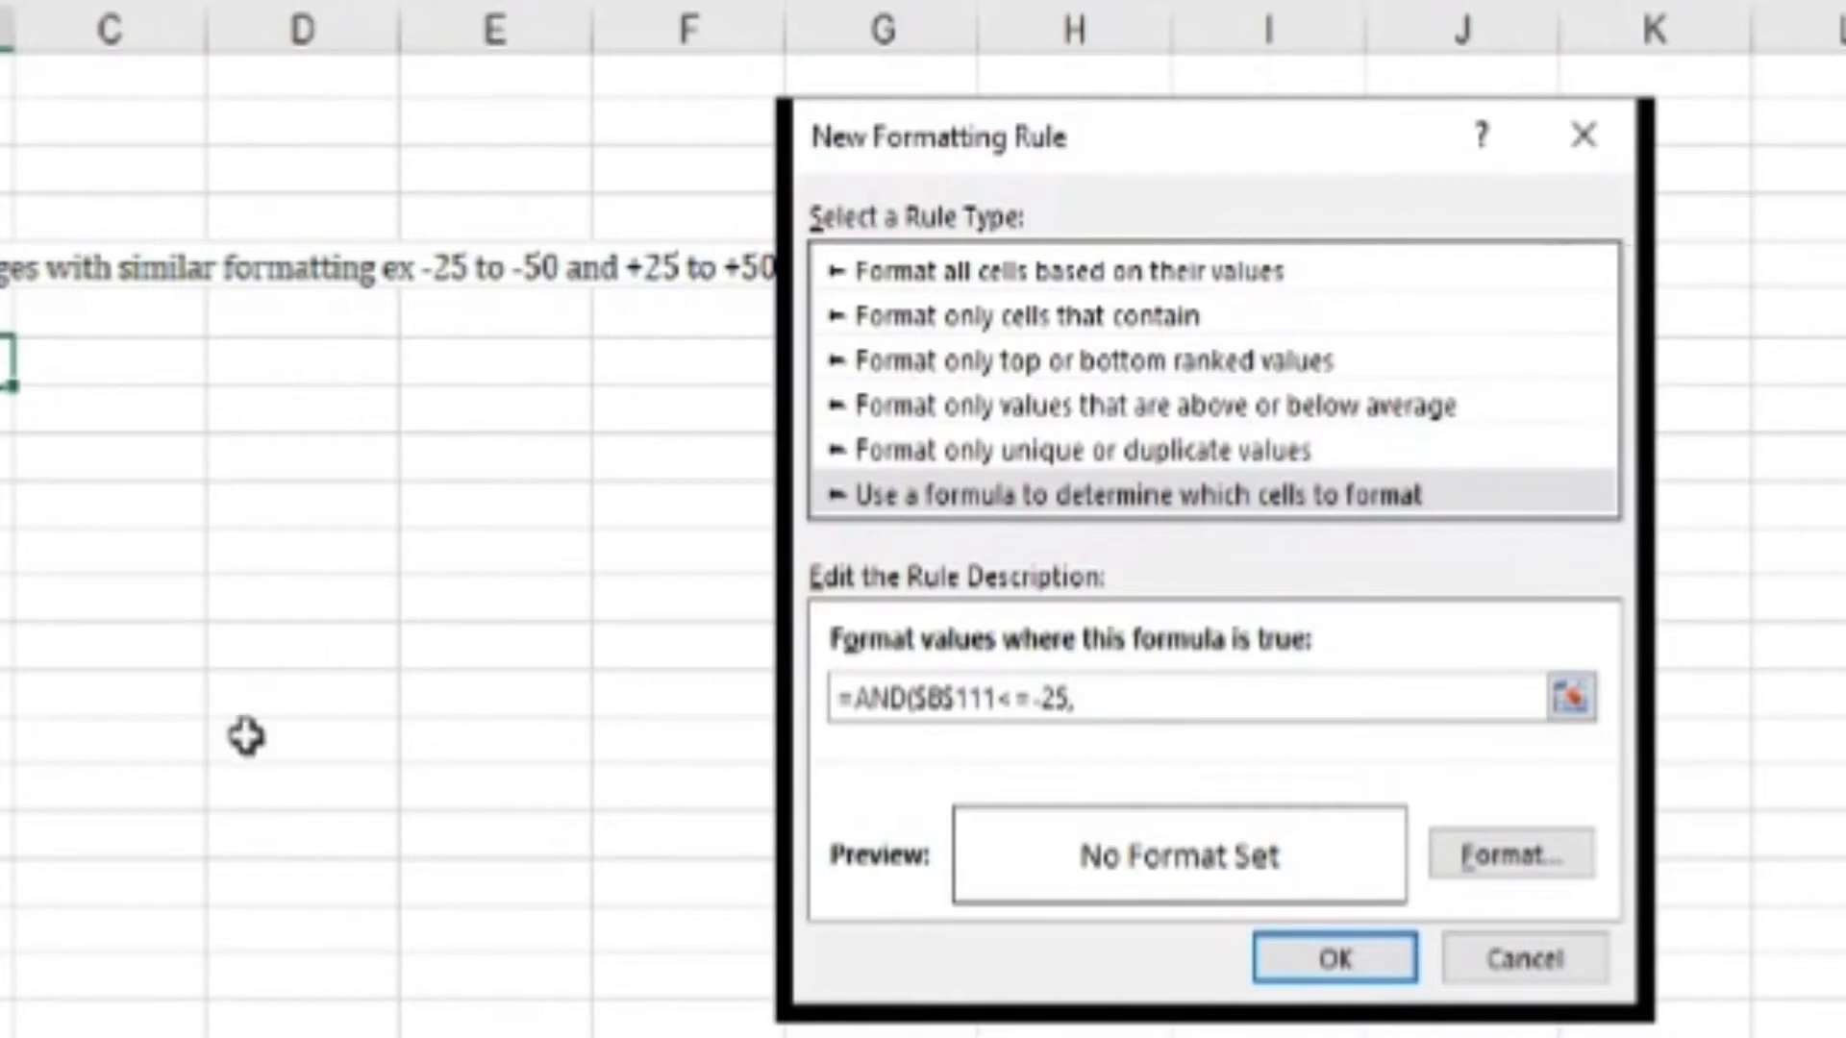
{"action": "left_click", "coordinate": [4, 361]}
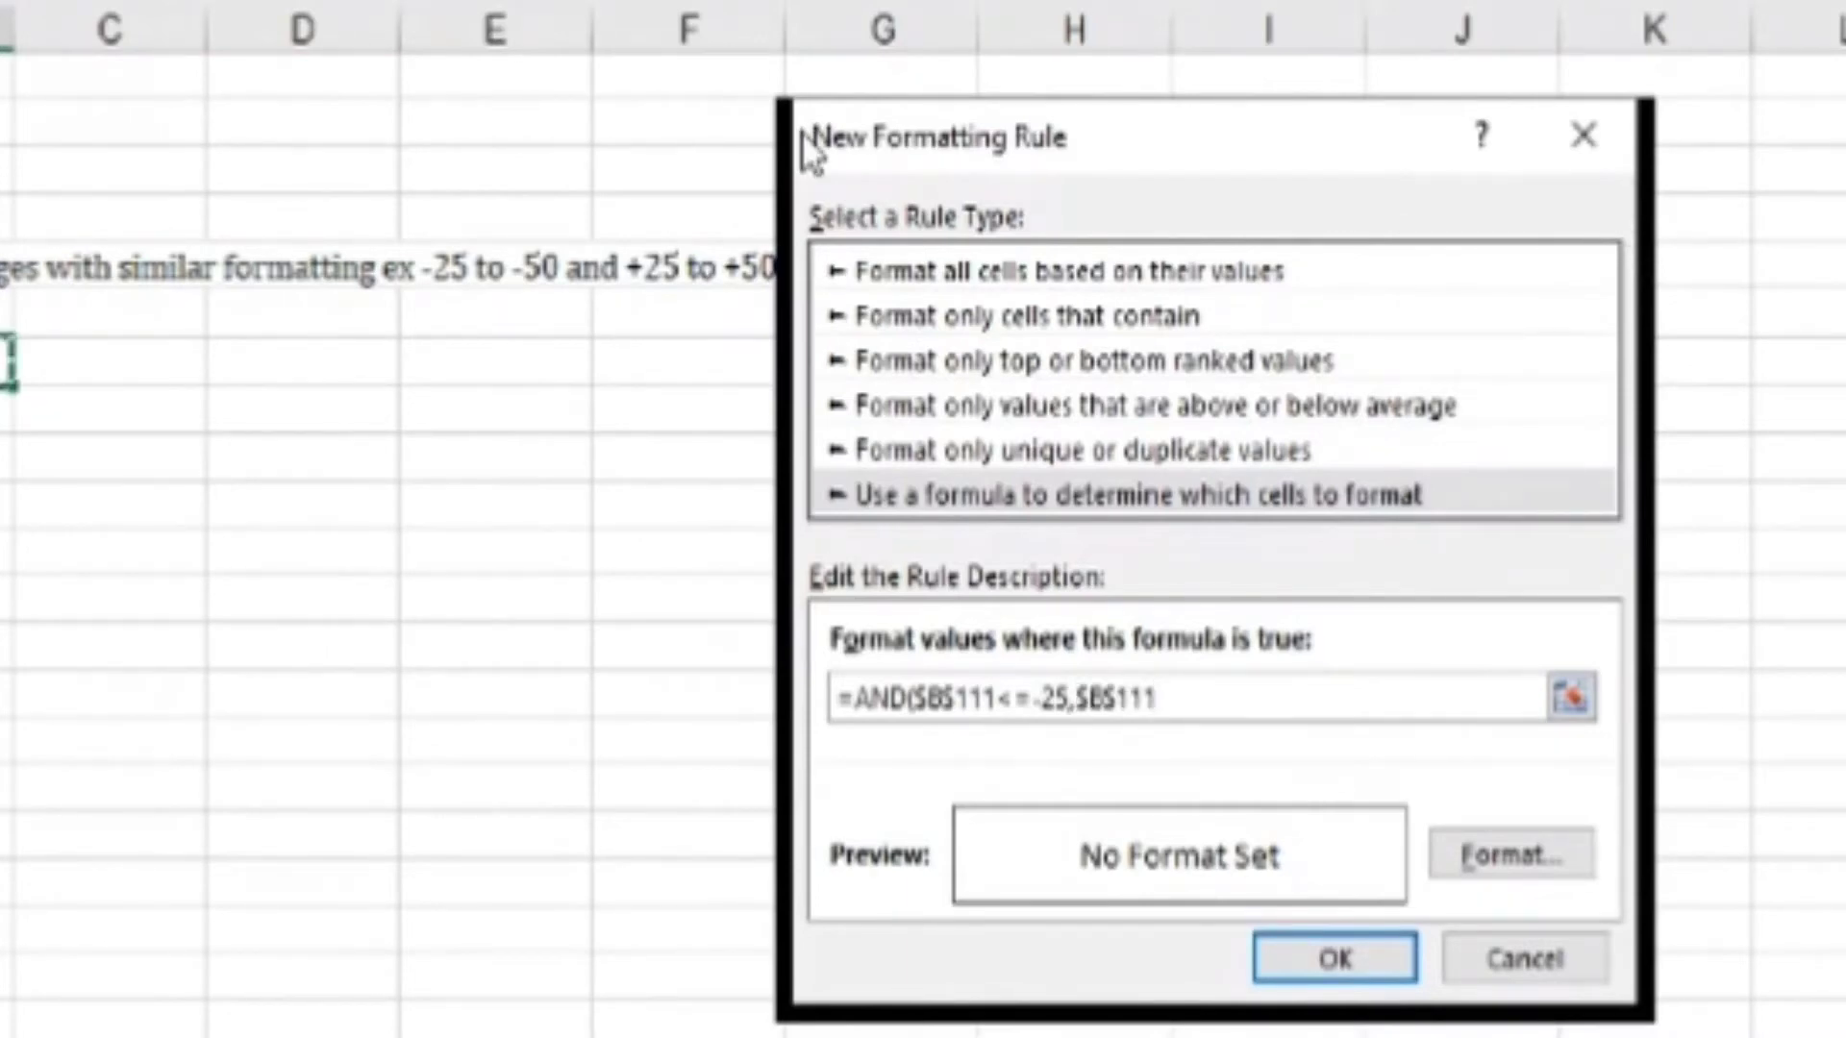
{"action": "type", "text": ">=-50"}
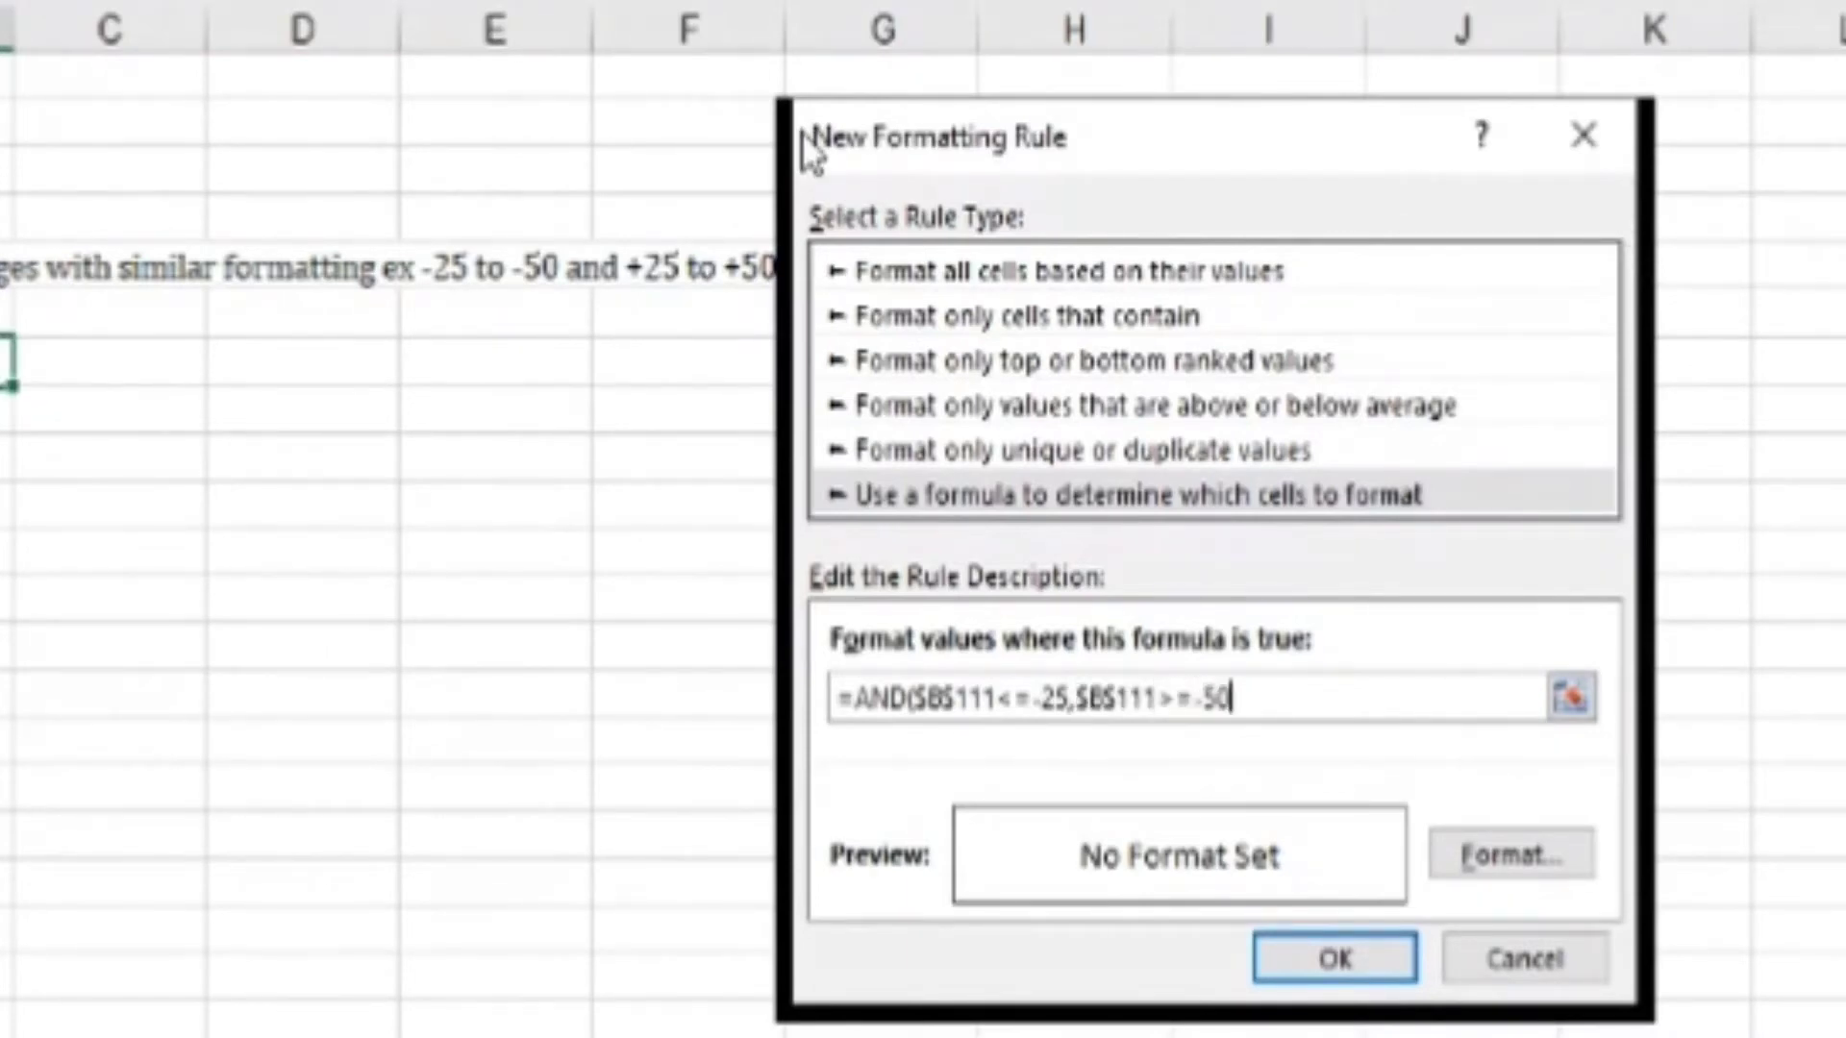
{"action": "type", "text": ")"}
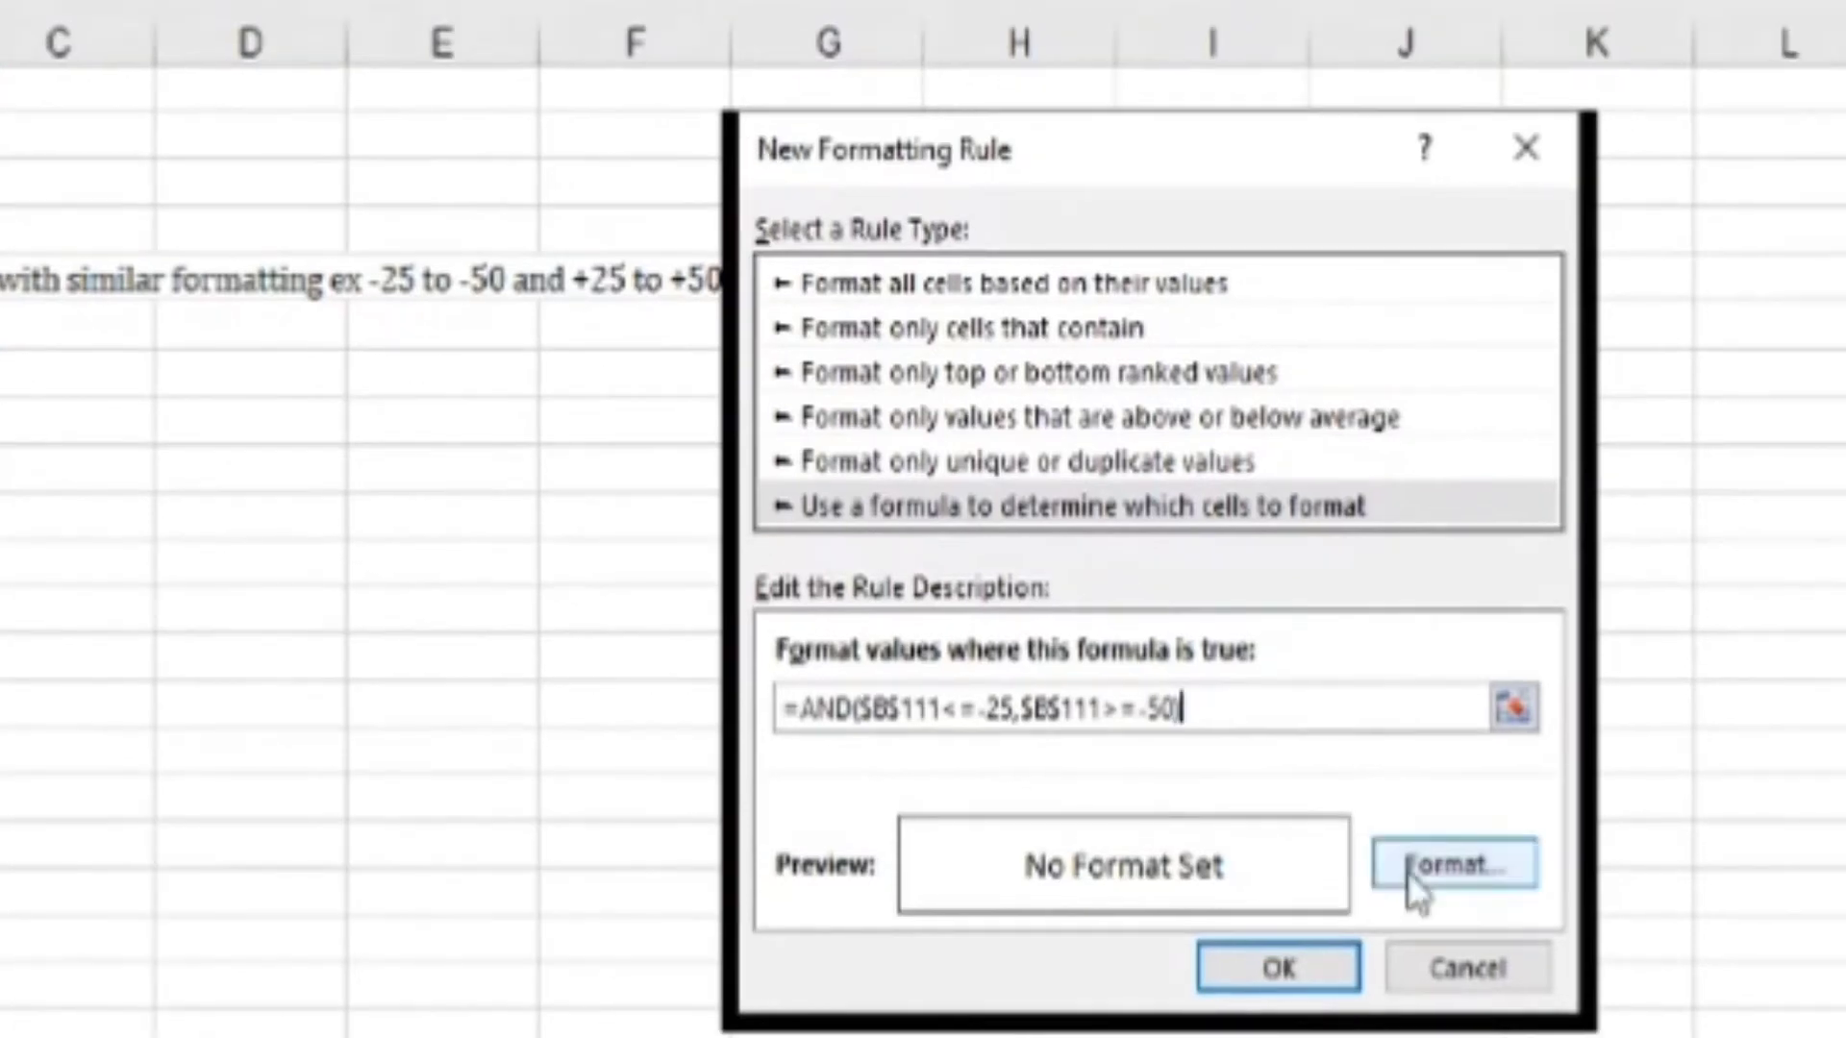
- Give the new formatting rule a yellow fill and apply it to B111
{"action": "left_click", "coordinate": [1469, 864]}
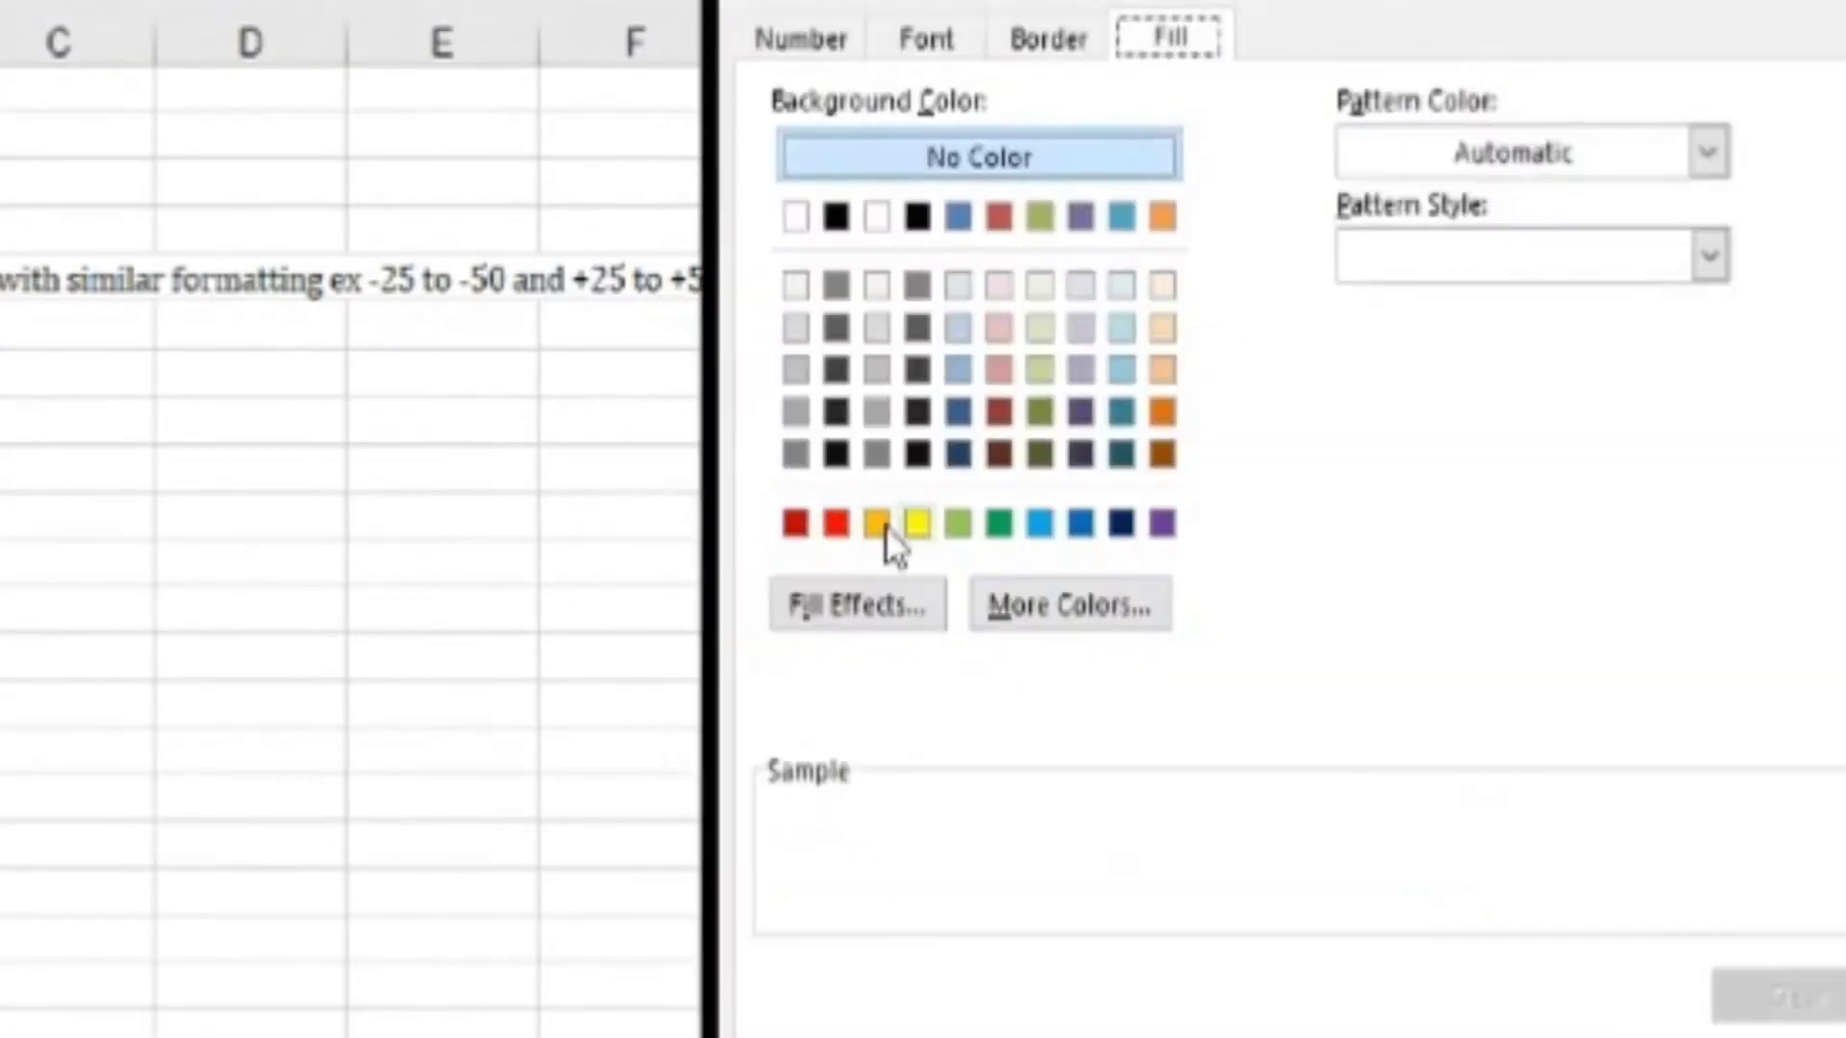
{"action": "left_click", "coordinate": [919, 527]}
{"action": "key", "text": "Return"}
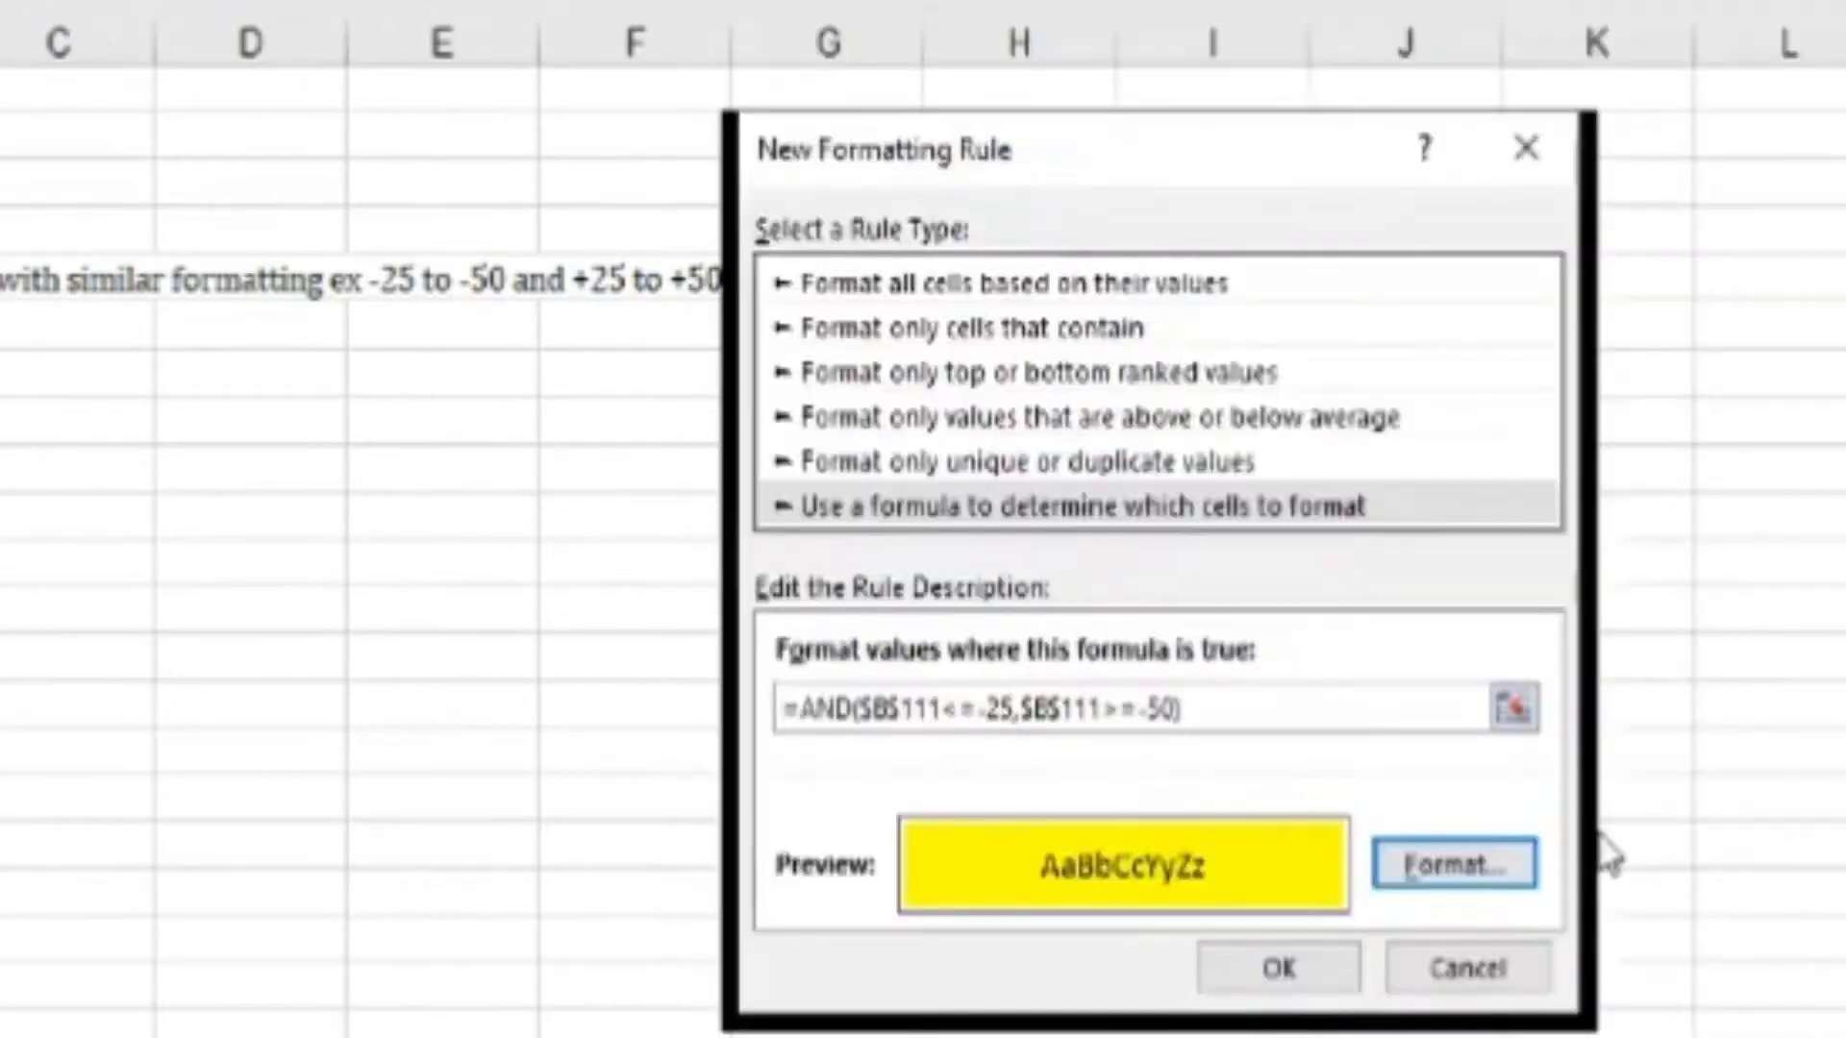
{"action": "left_click", "coordinate": [1273, 965]}
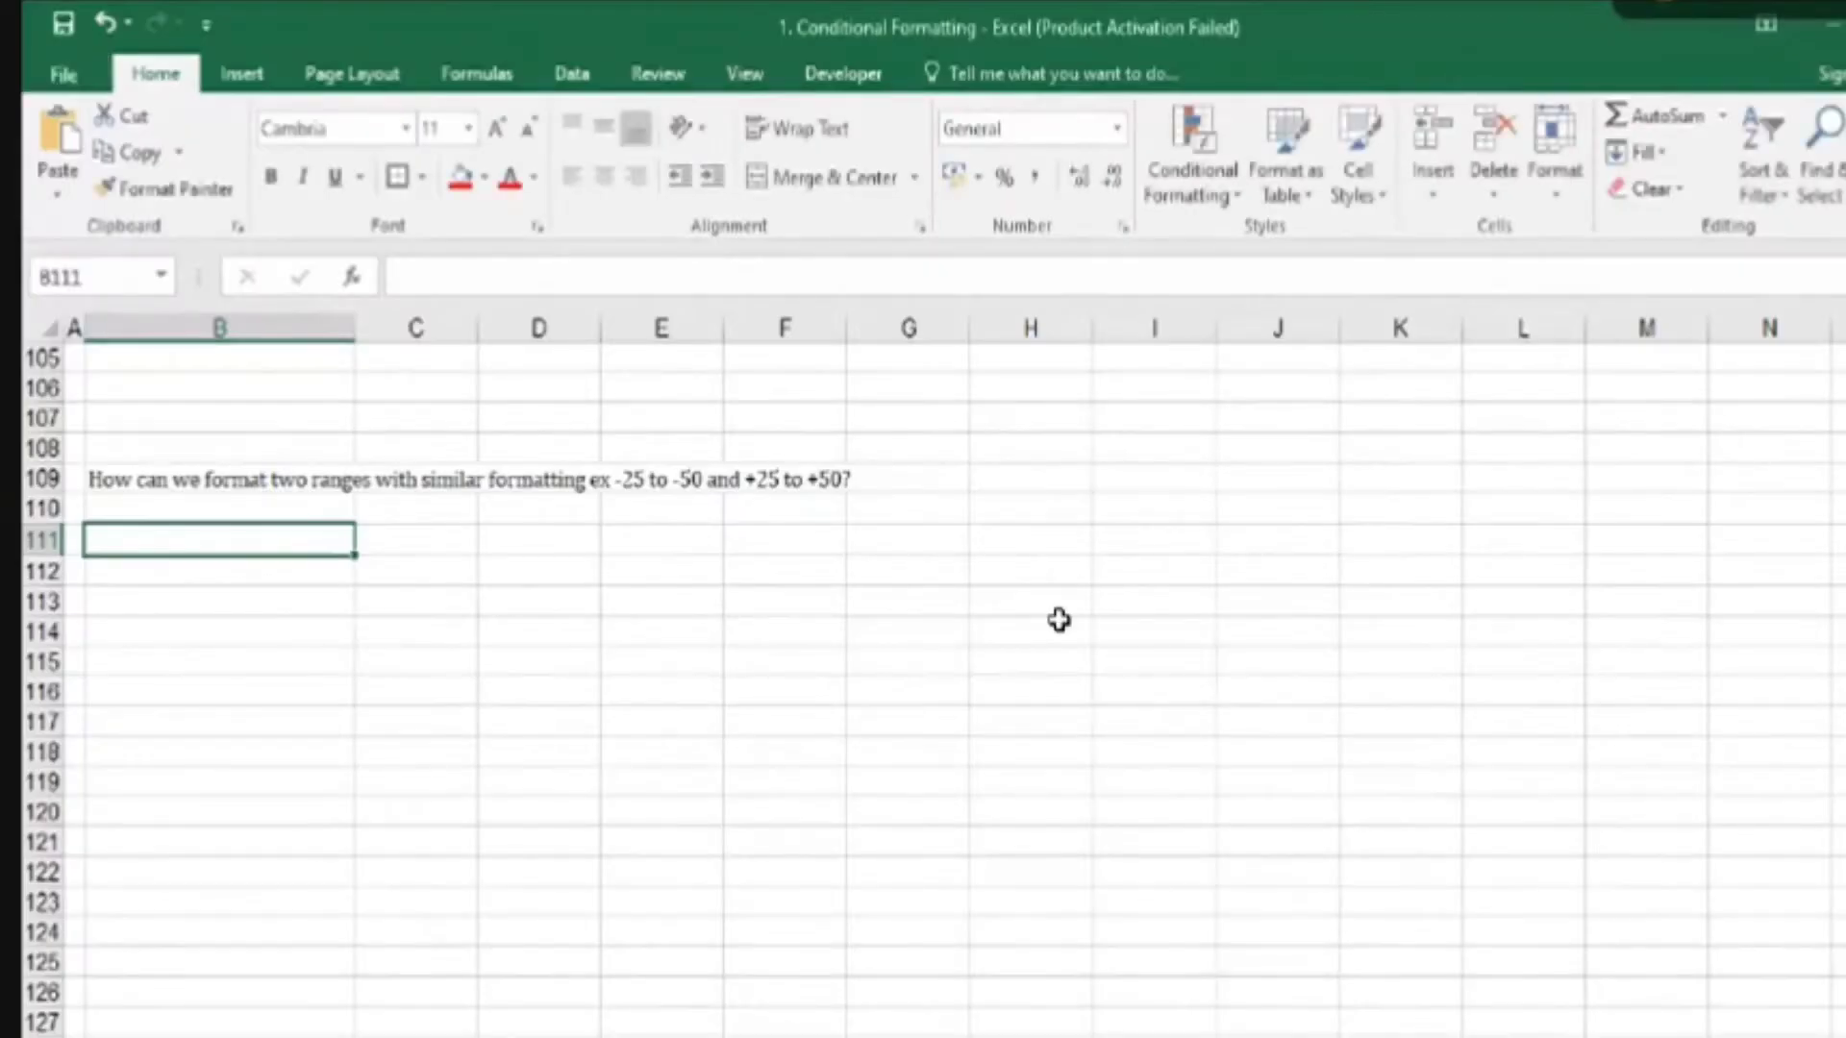
- Test the rule in B111 by entering -26, -27, -50 and -45 in turn
{"action": "type", "text": "-26"}
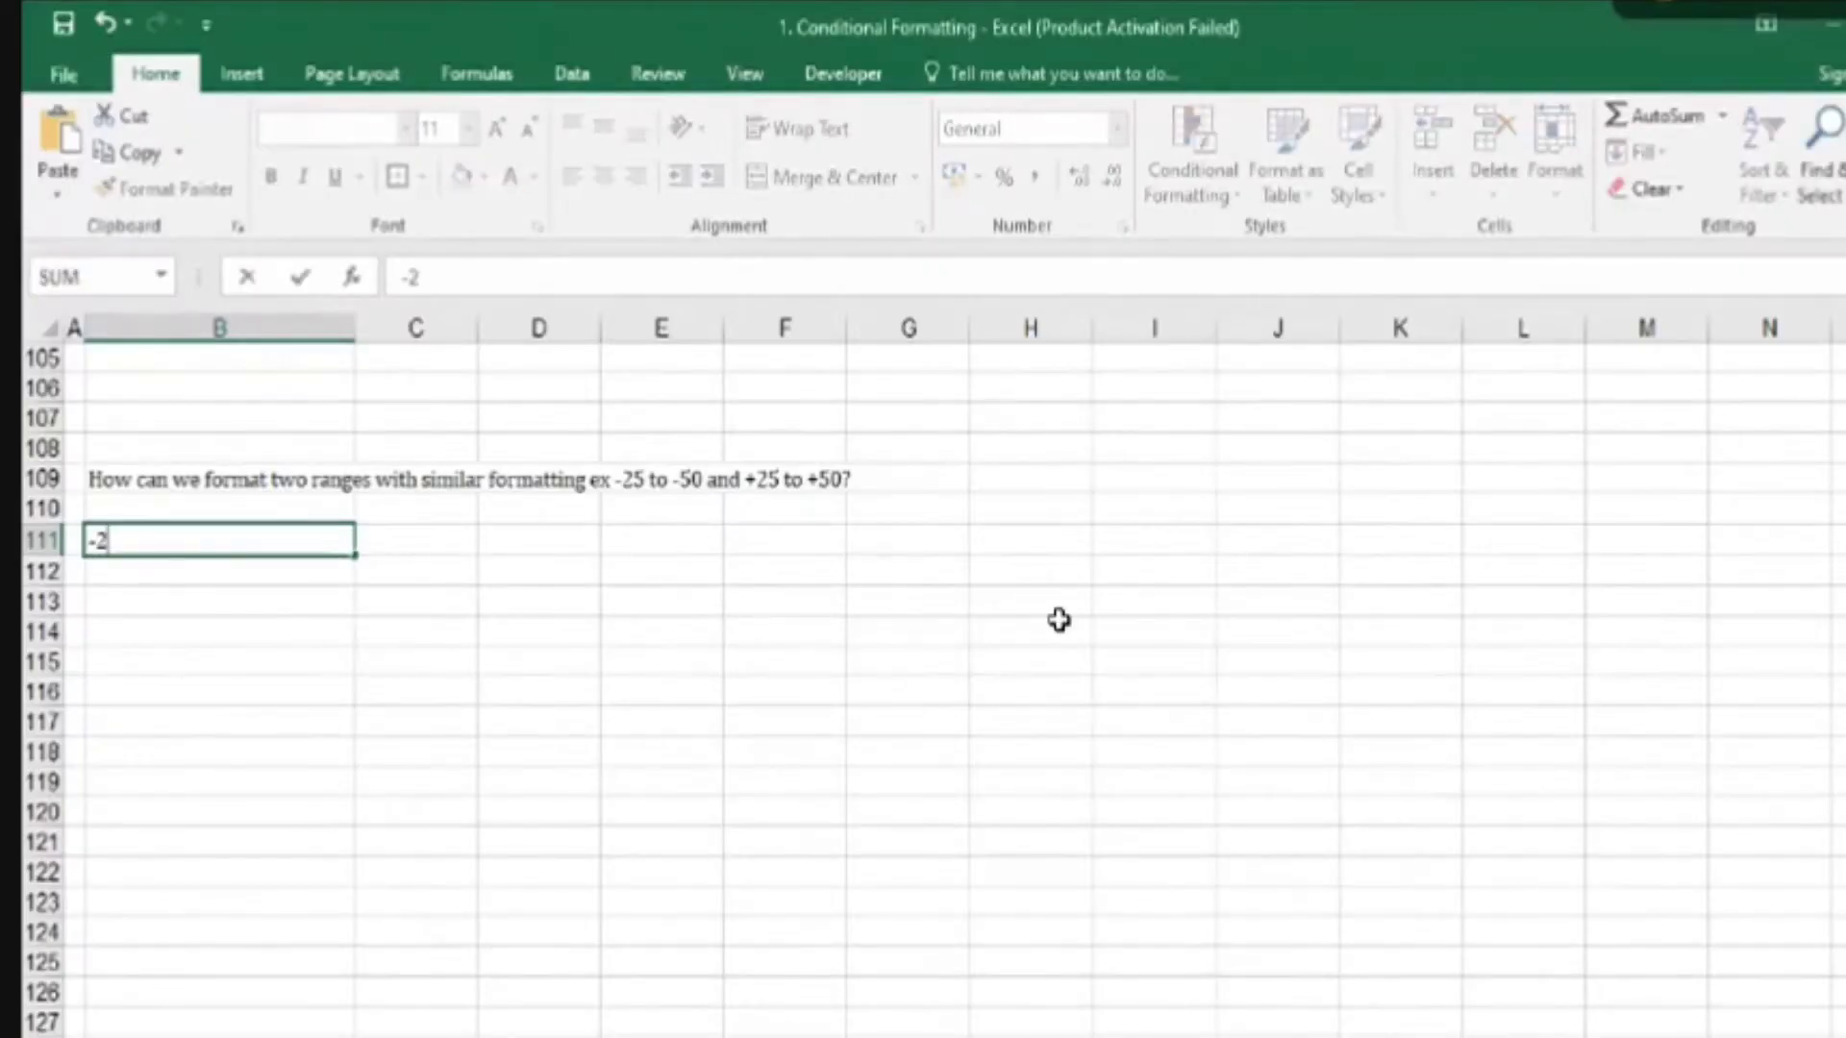
{"action": "key", "text": "ctrl+Return"}
{"action": "type", "text": "-27"}
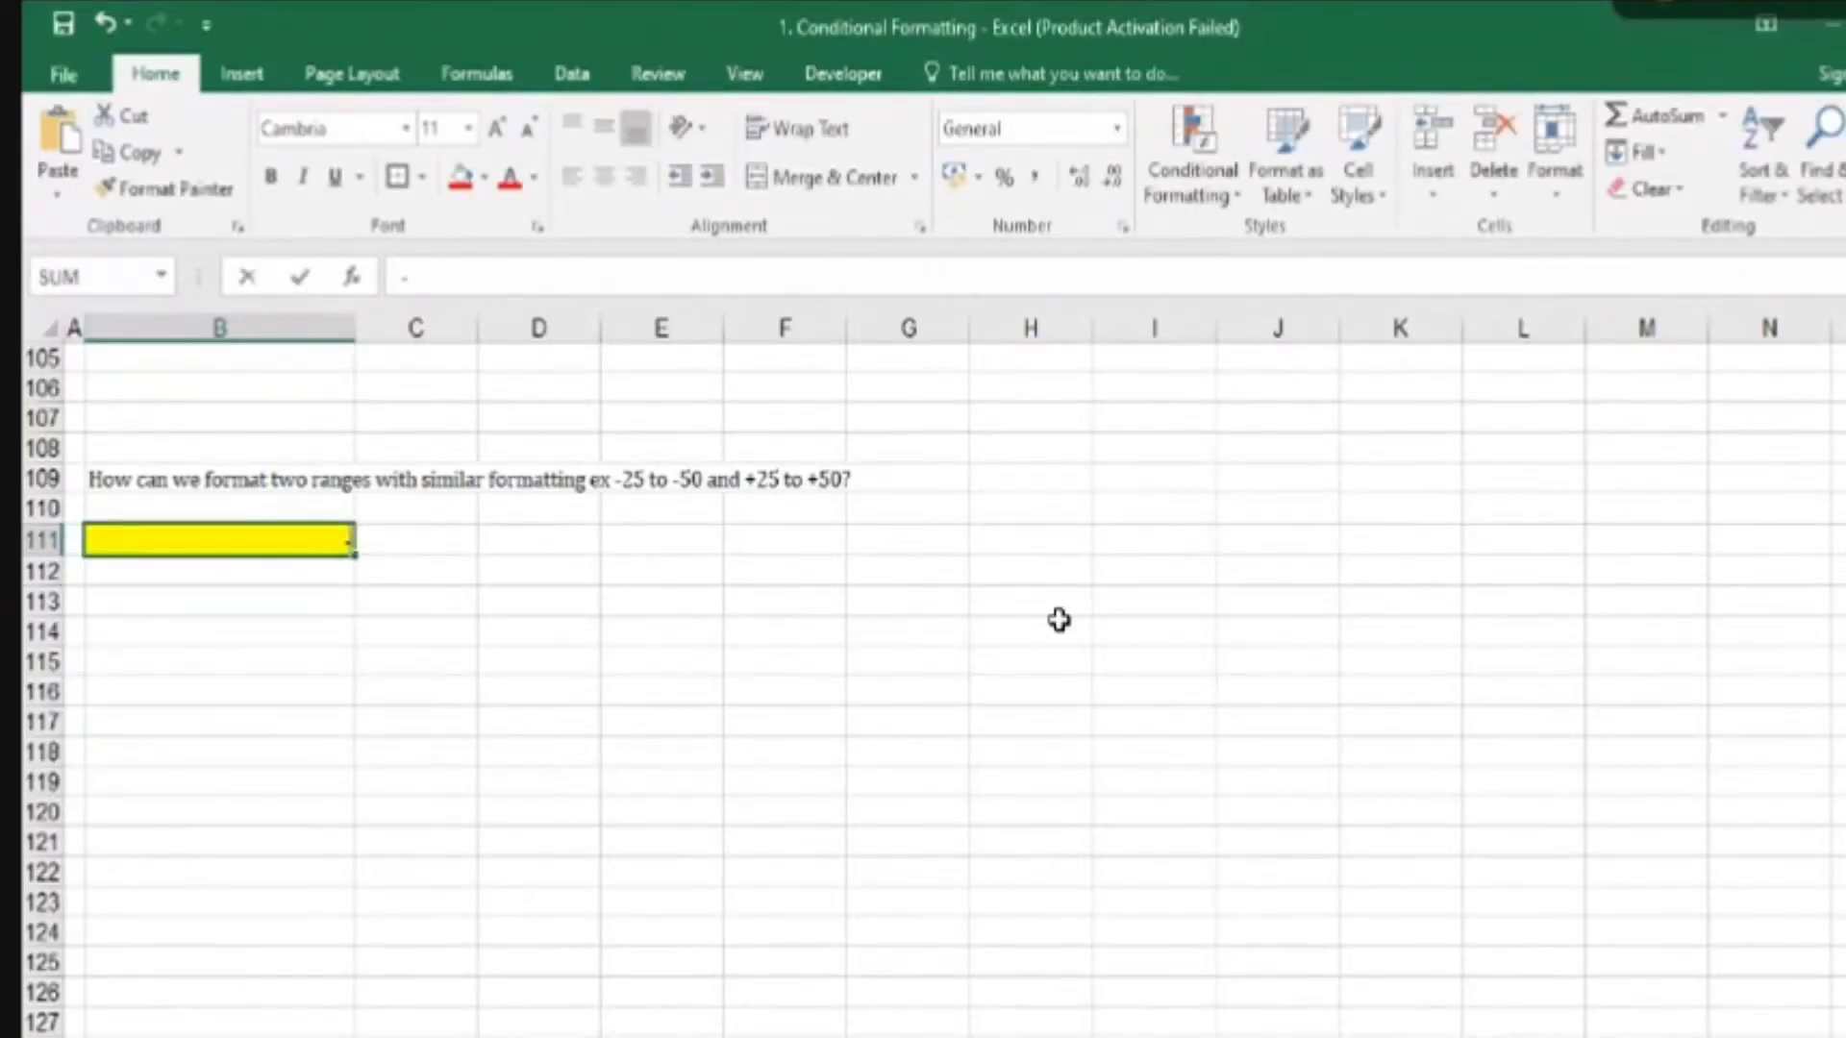
{"action": "key", "text": "Return"}
{"action": "key", "text": "Up"}
{"action": "type", "text": "-50"}
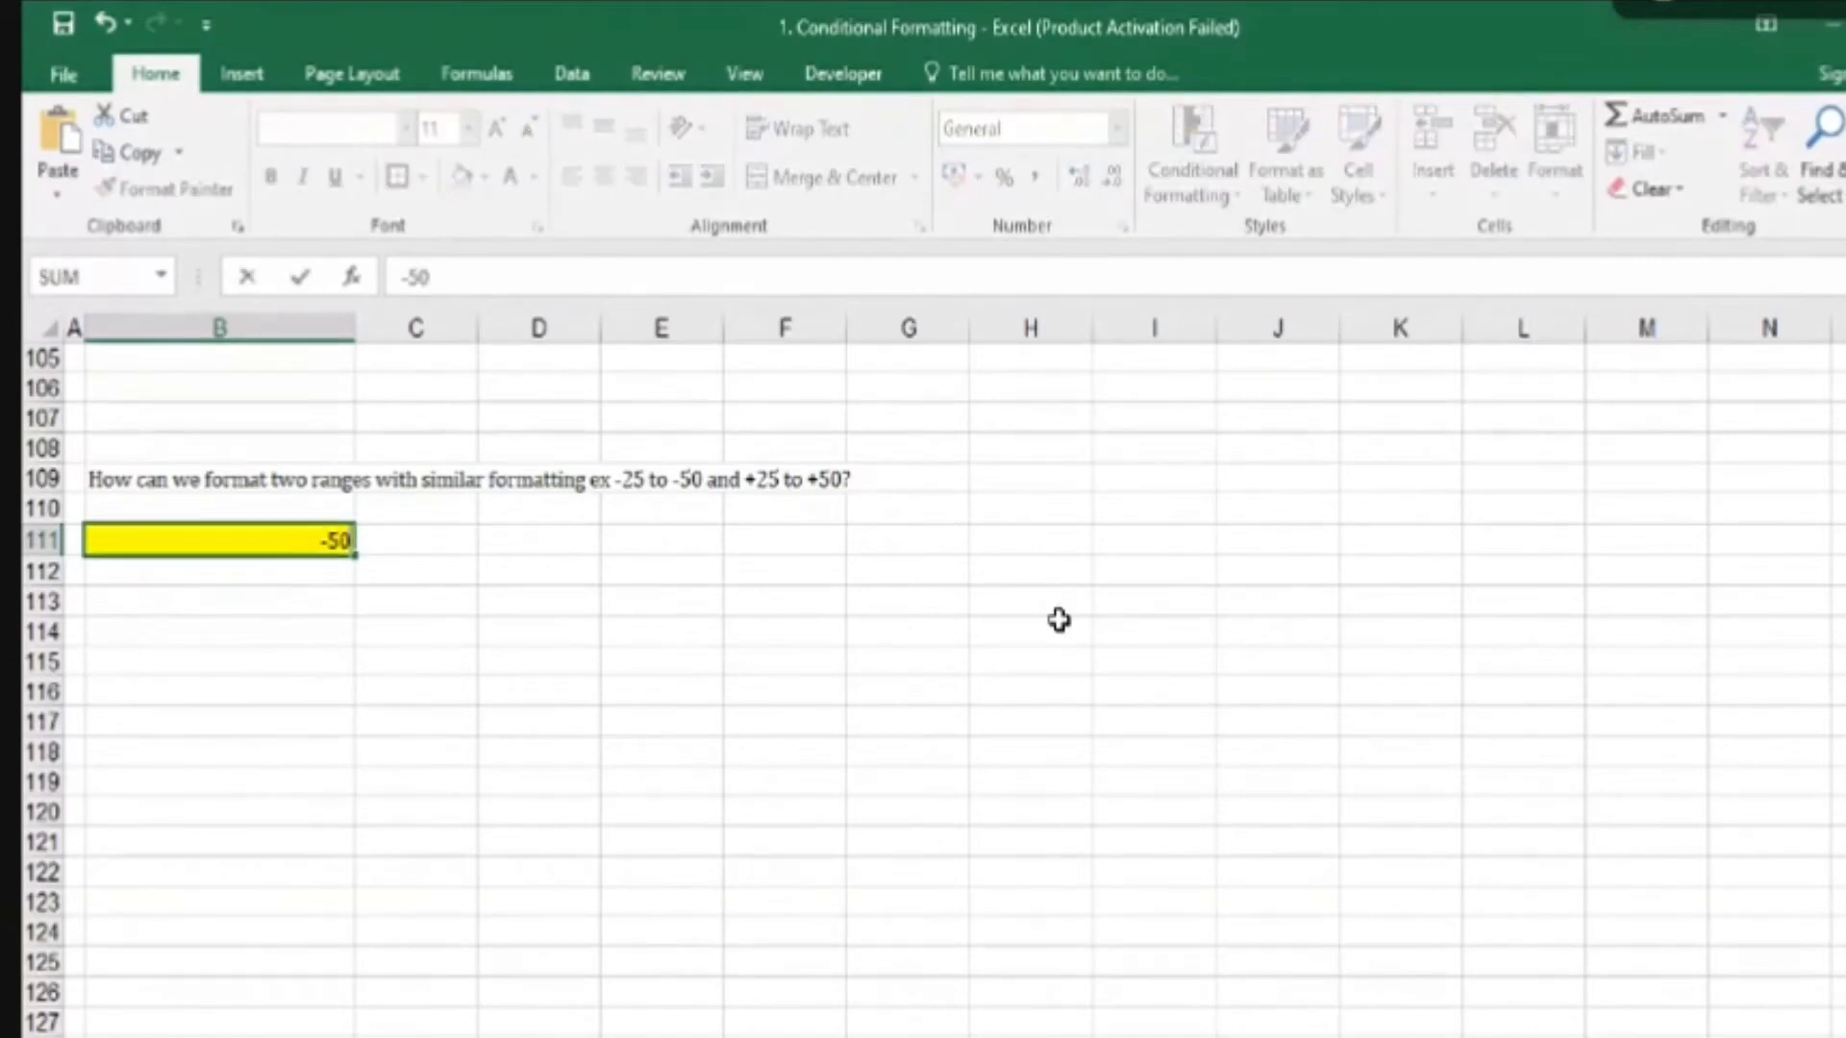
{"action": "key", "text": "Return"}
{"action": "key", "text": "Up"}
{"action": "type", "text": "-45"}
{"action": "key", "text": "Return"}
{"action": "key", "text": "Up"}
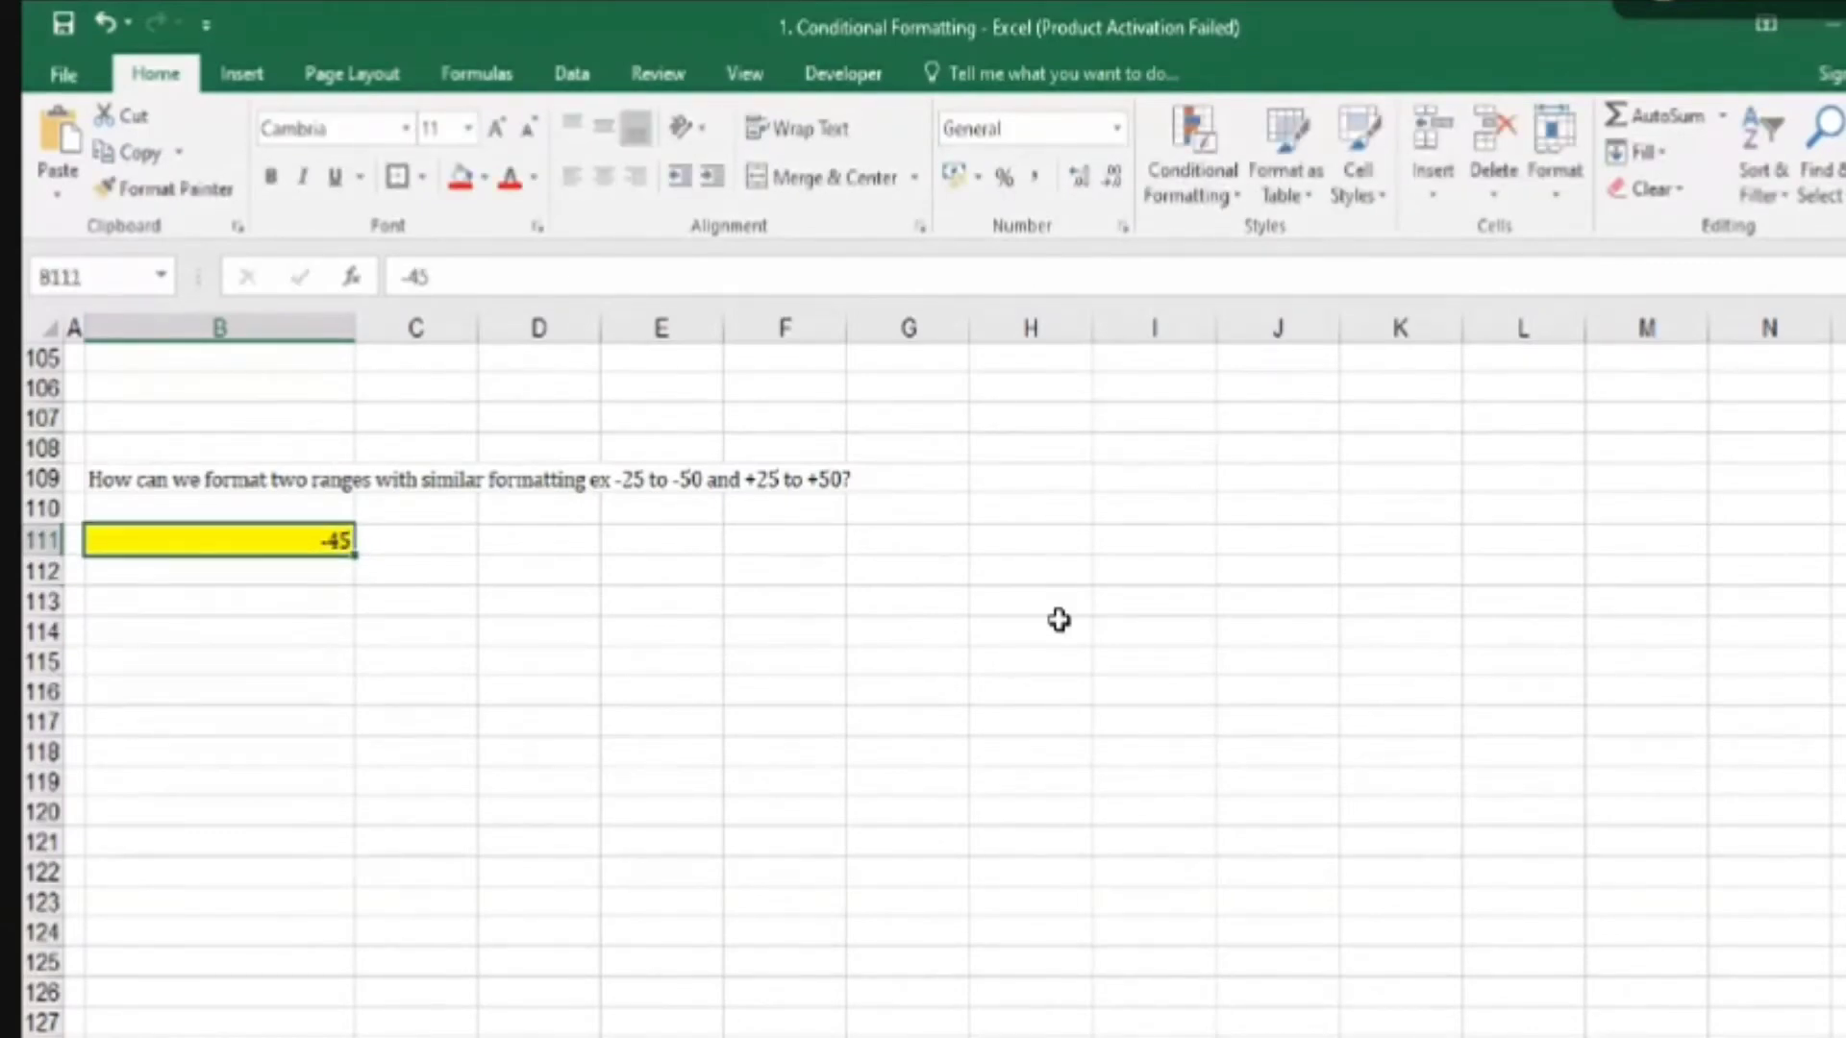
- Test the positive value 26 in cell B111 against the existing rule
{"action": "type", "text": "26"}
{"action": "key", "text": "Return"}
{"action": "key", "text": "Up"}
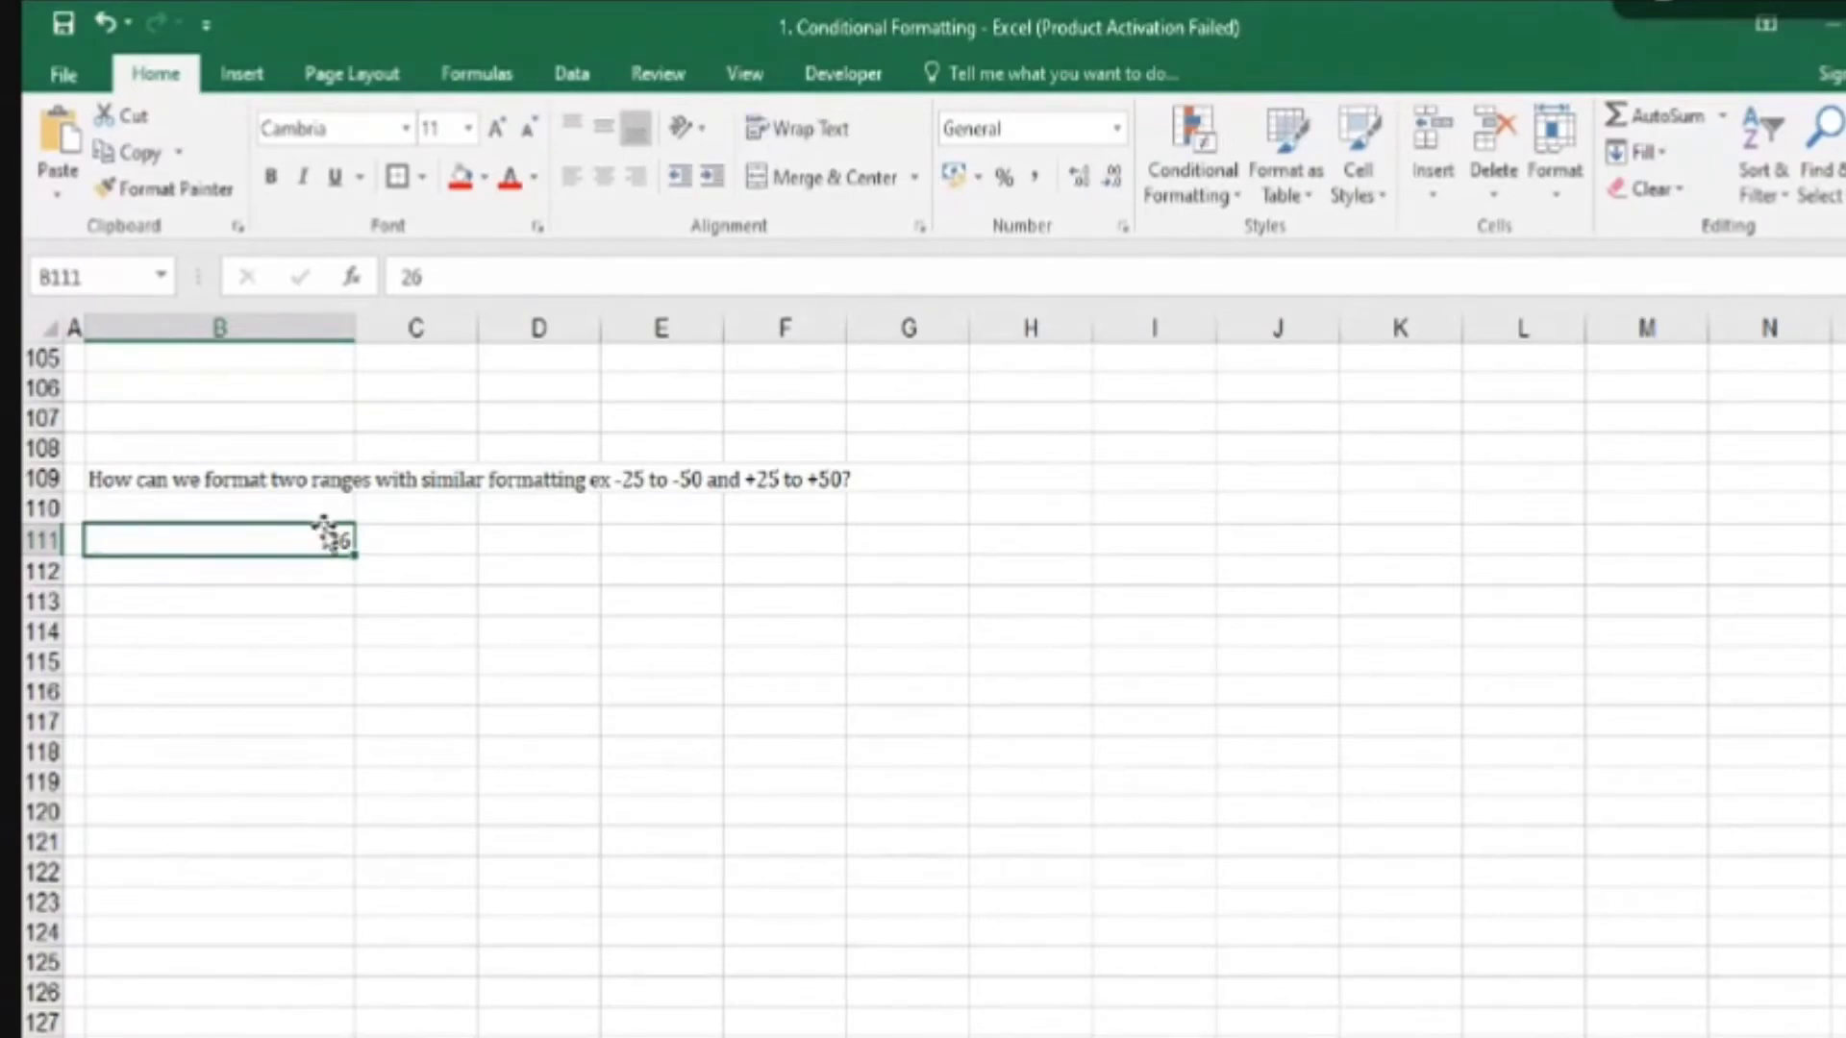
- Start a second formula-based conditional formatting rule for B111 with the formula =AND($B$111>=25,$B$111<=50)
{"action": "left_click", "coordinate": [1192, 158]}
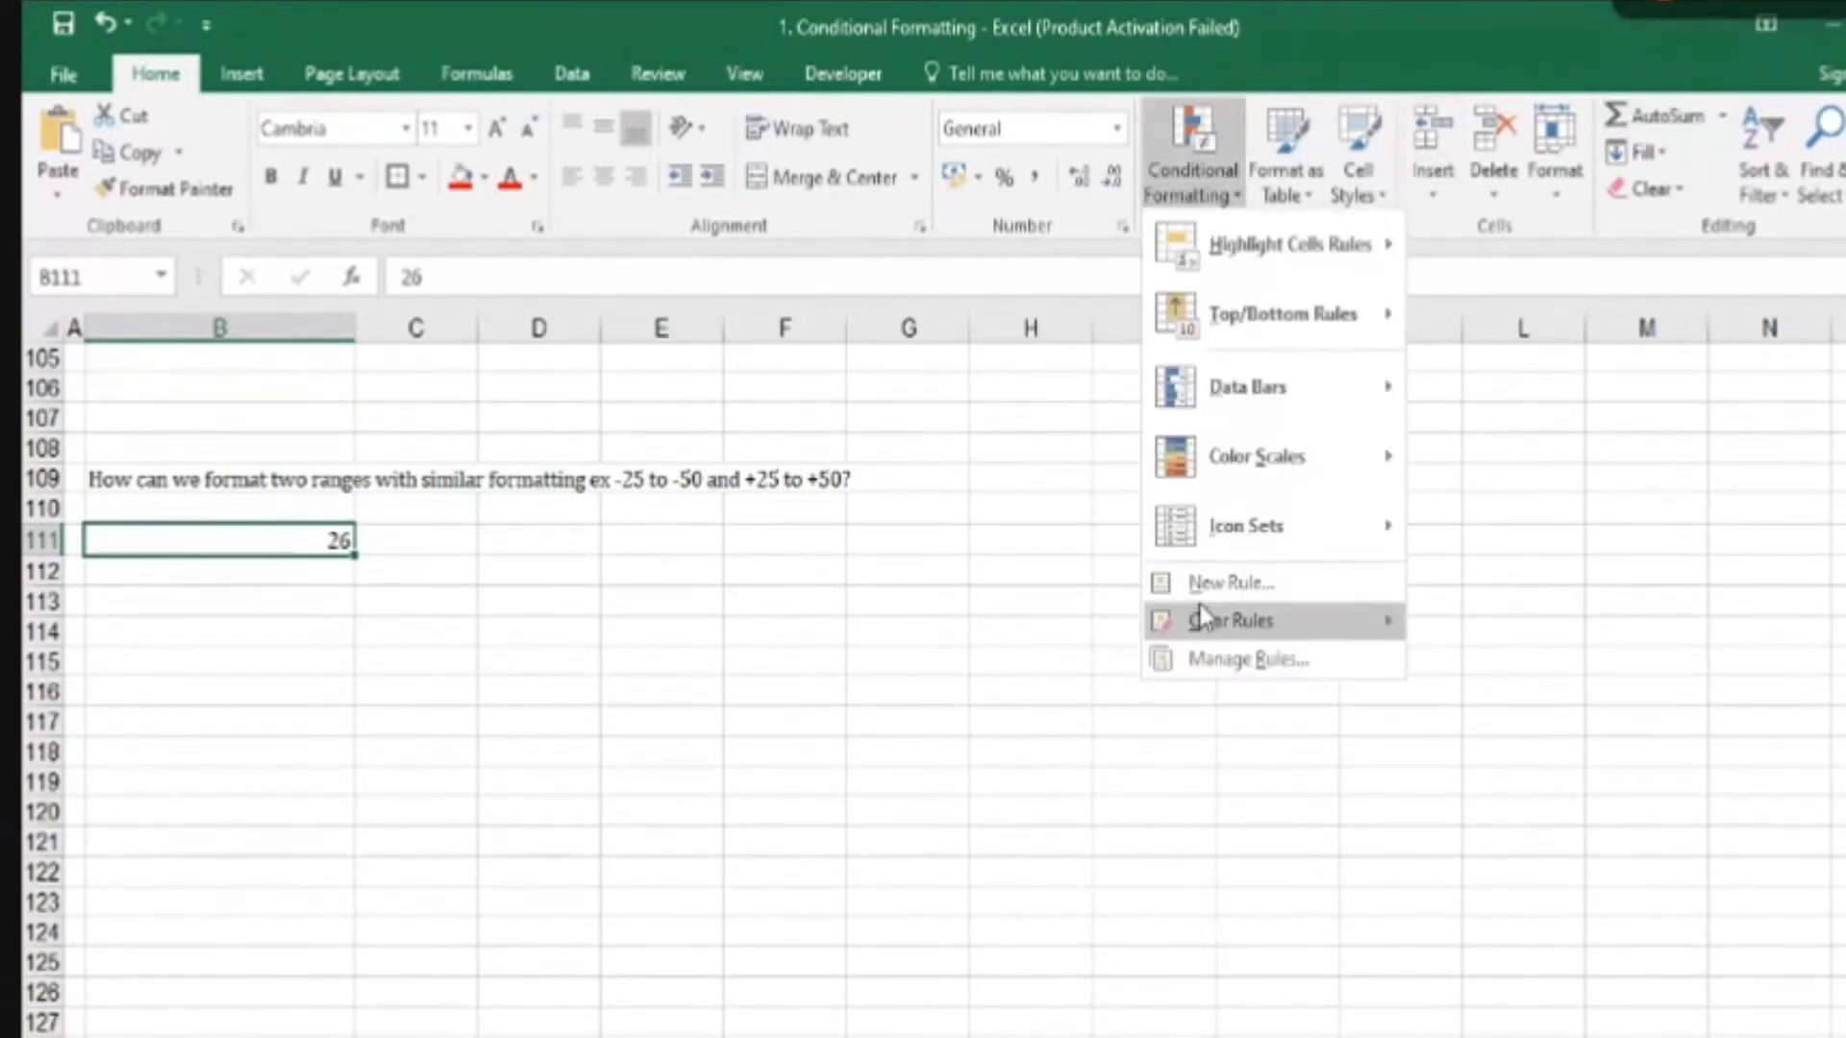
{"action": "left_click", "coordinate": [1218, 584]}
{"action": "left_click", "coordinate": [904, 589]}
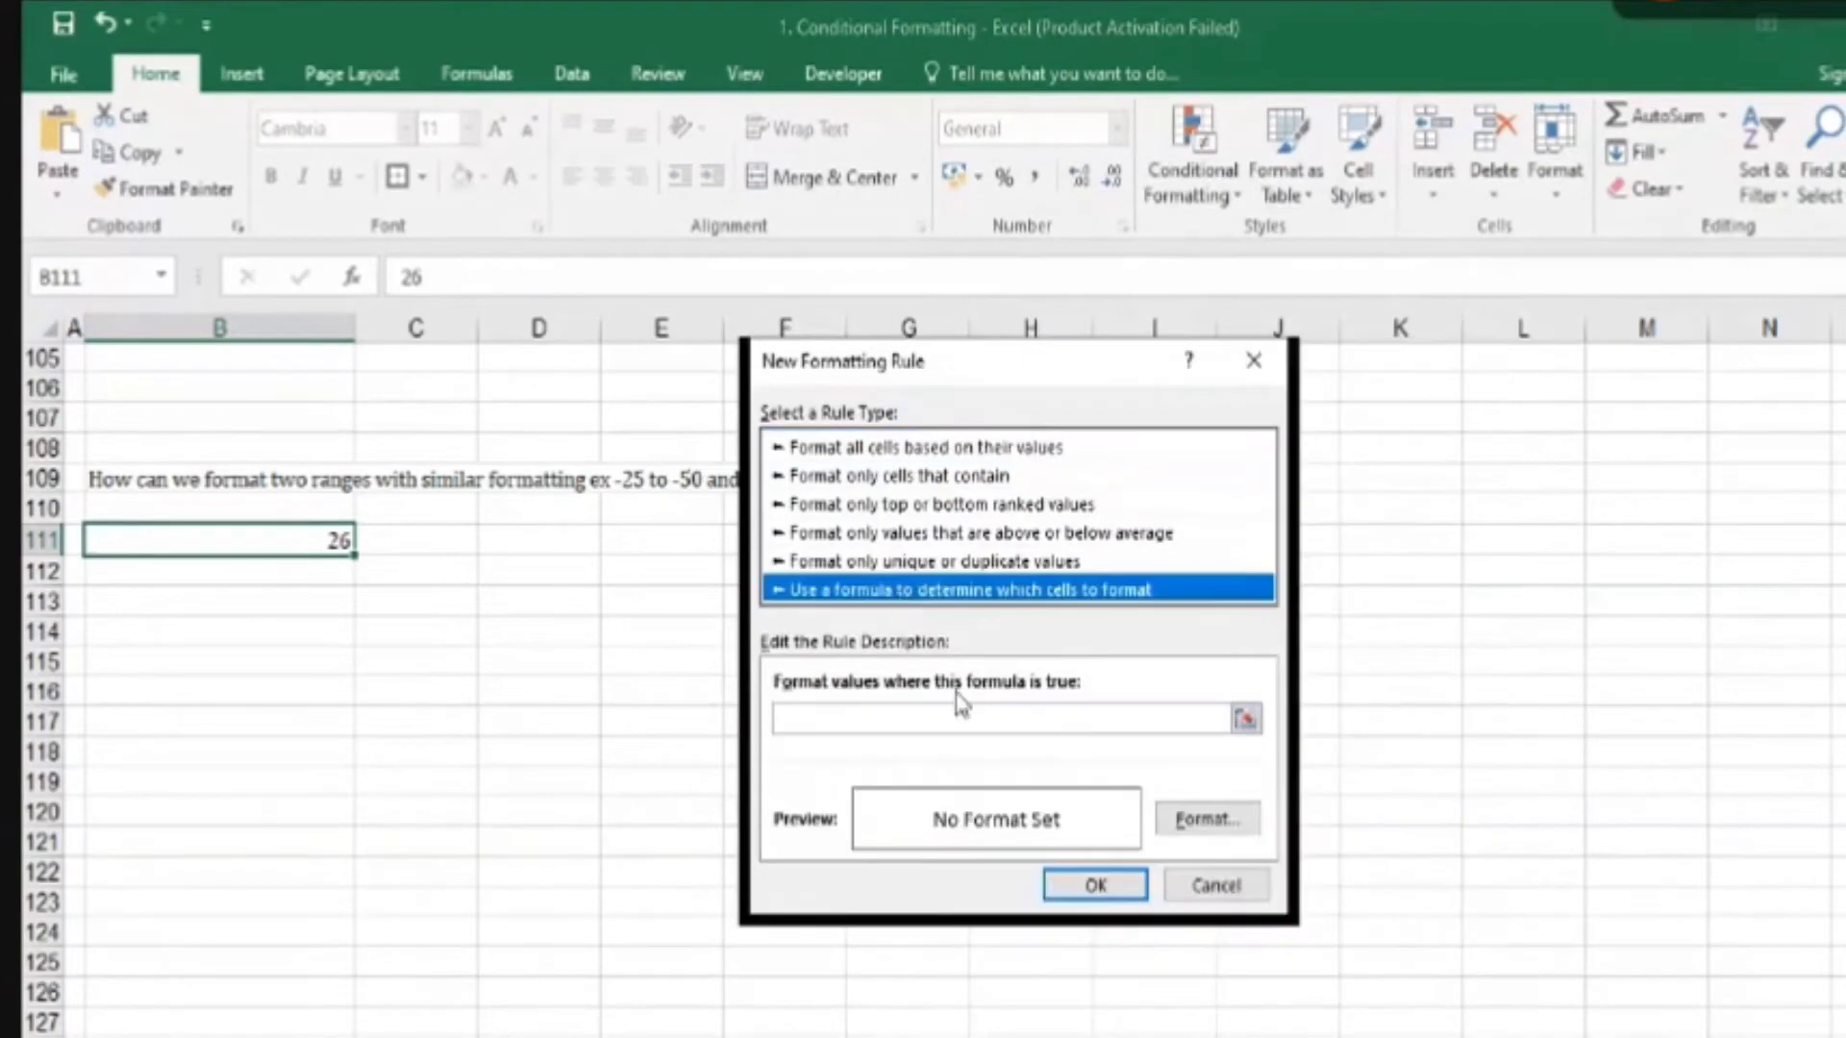
{"action": "left_click", "coordinate": [966, 721]}
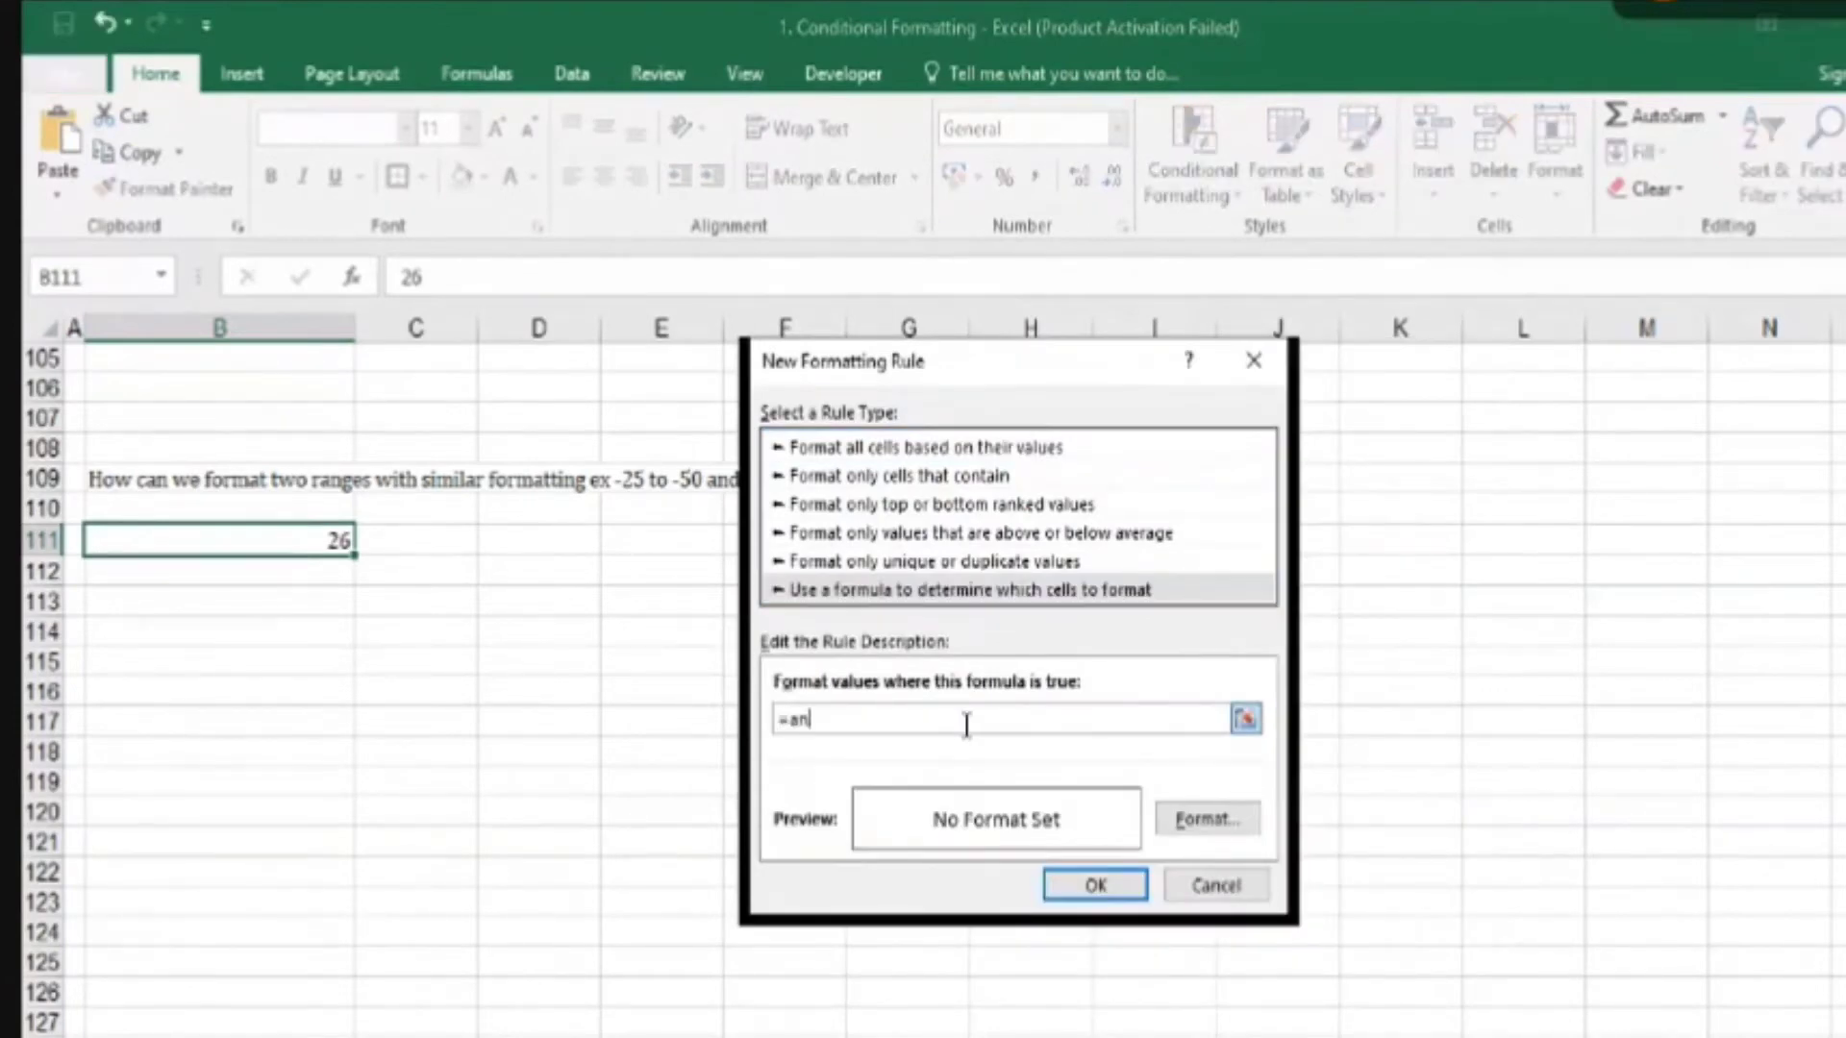
{"action": "type", "text": "=and("}
{"action": "left_click", "coordinate": [309, 539]}
{"action": "type", "text": ">="}
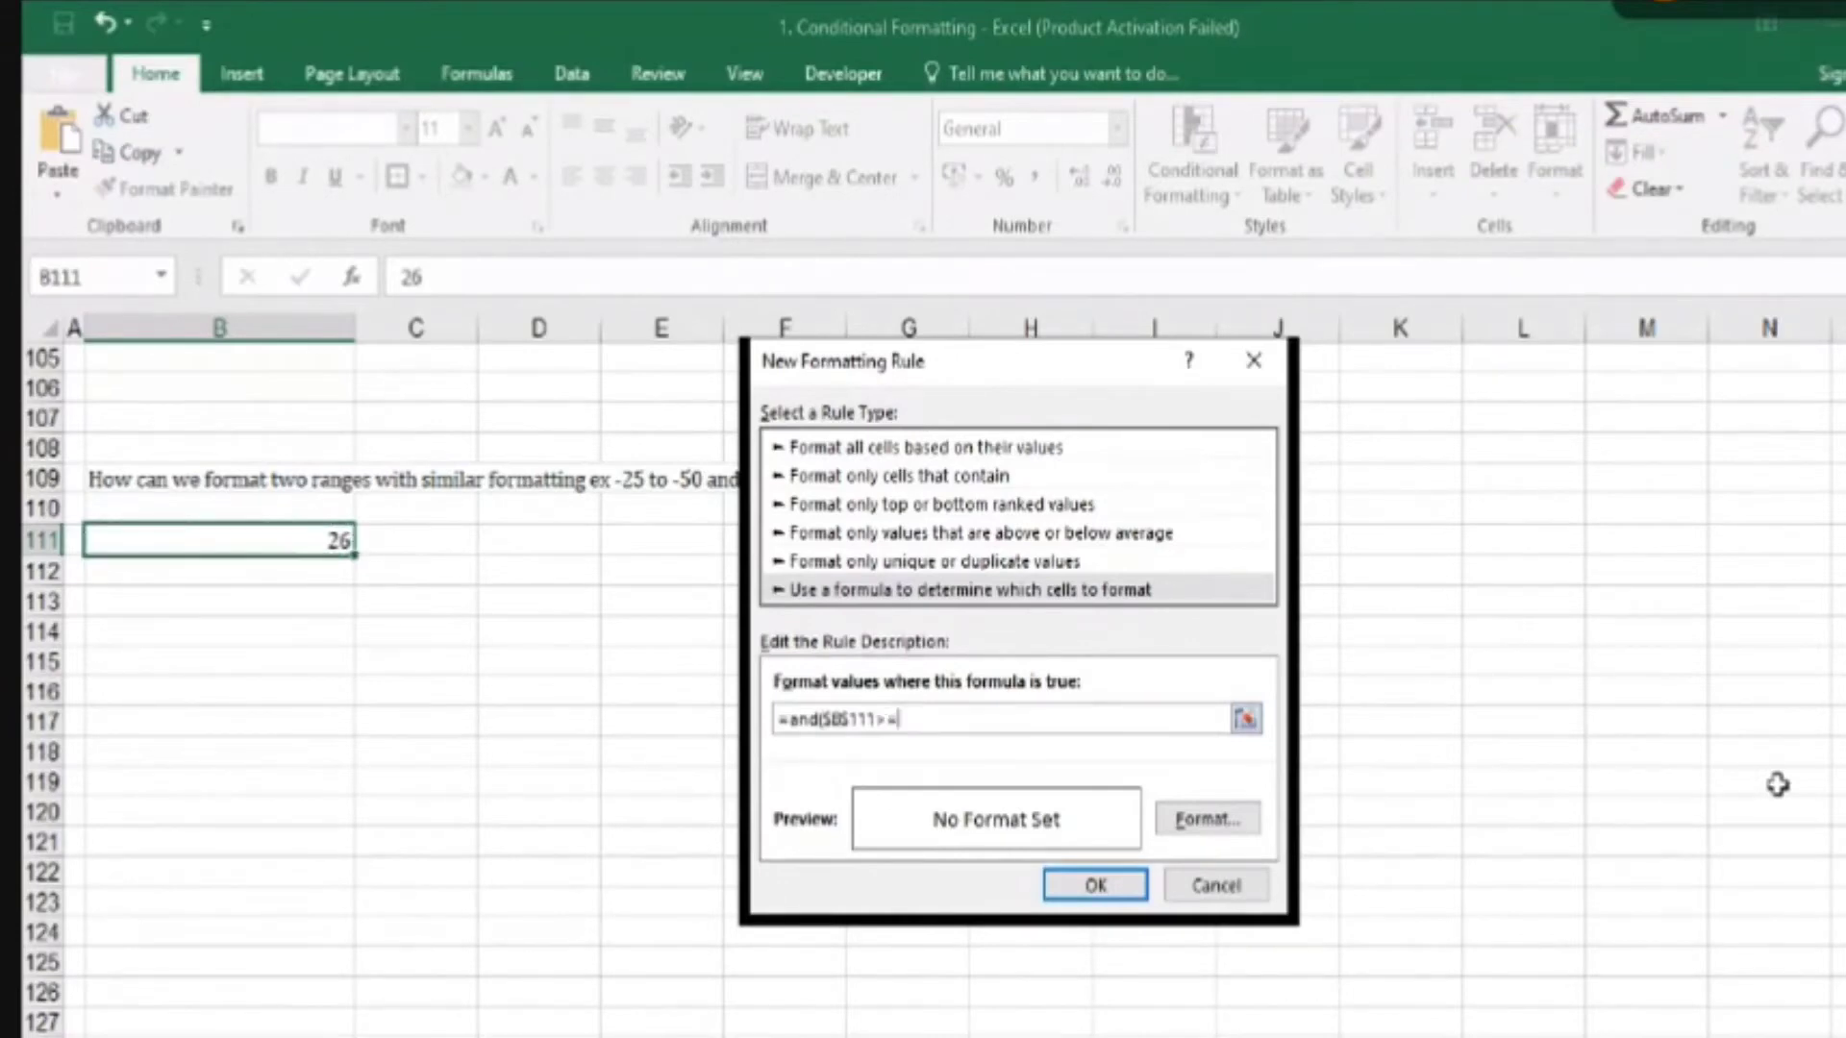
{"action": "type", "text": "25,"}
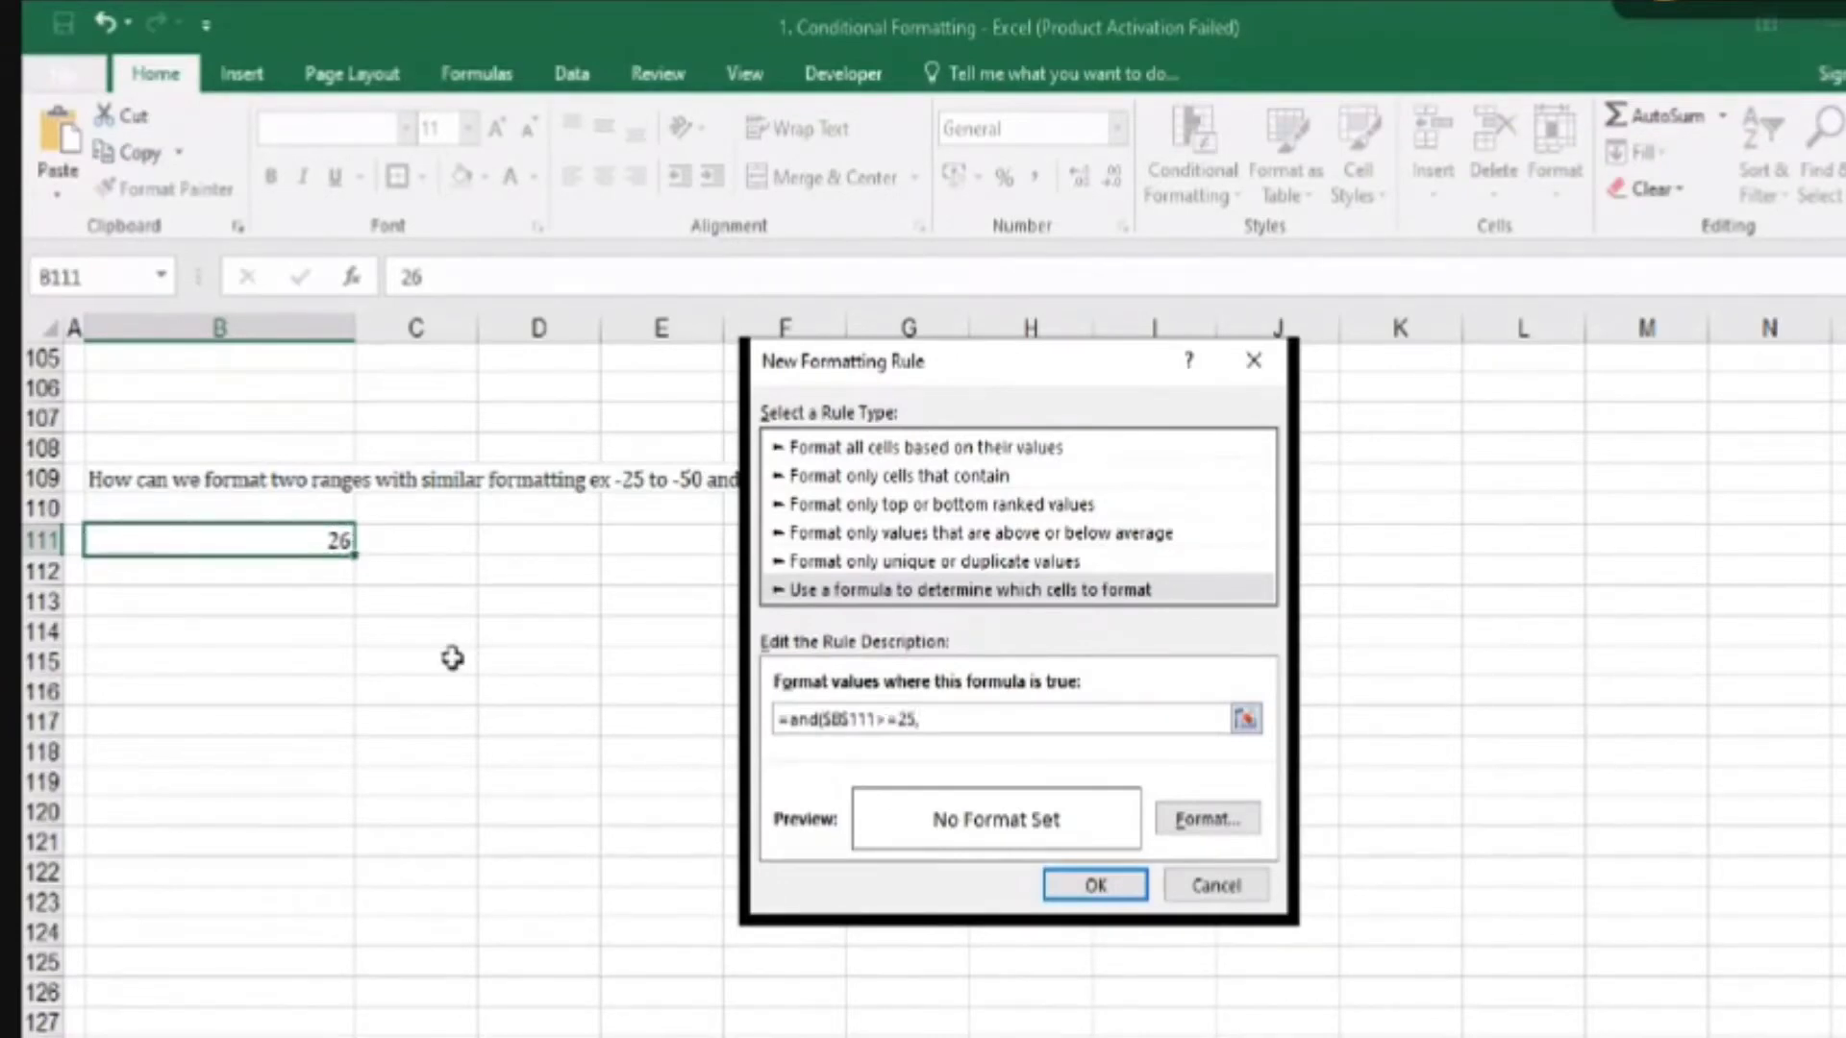
{"action": "left_click", "coordinate": [178, 536]}
{"action": "type", "text": "<=50"}
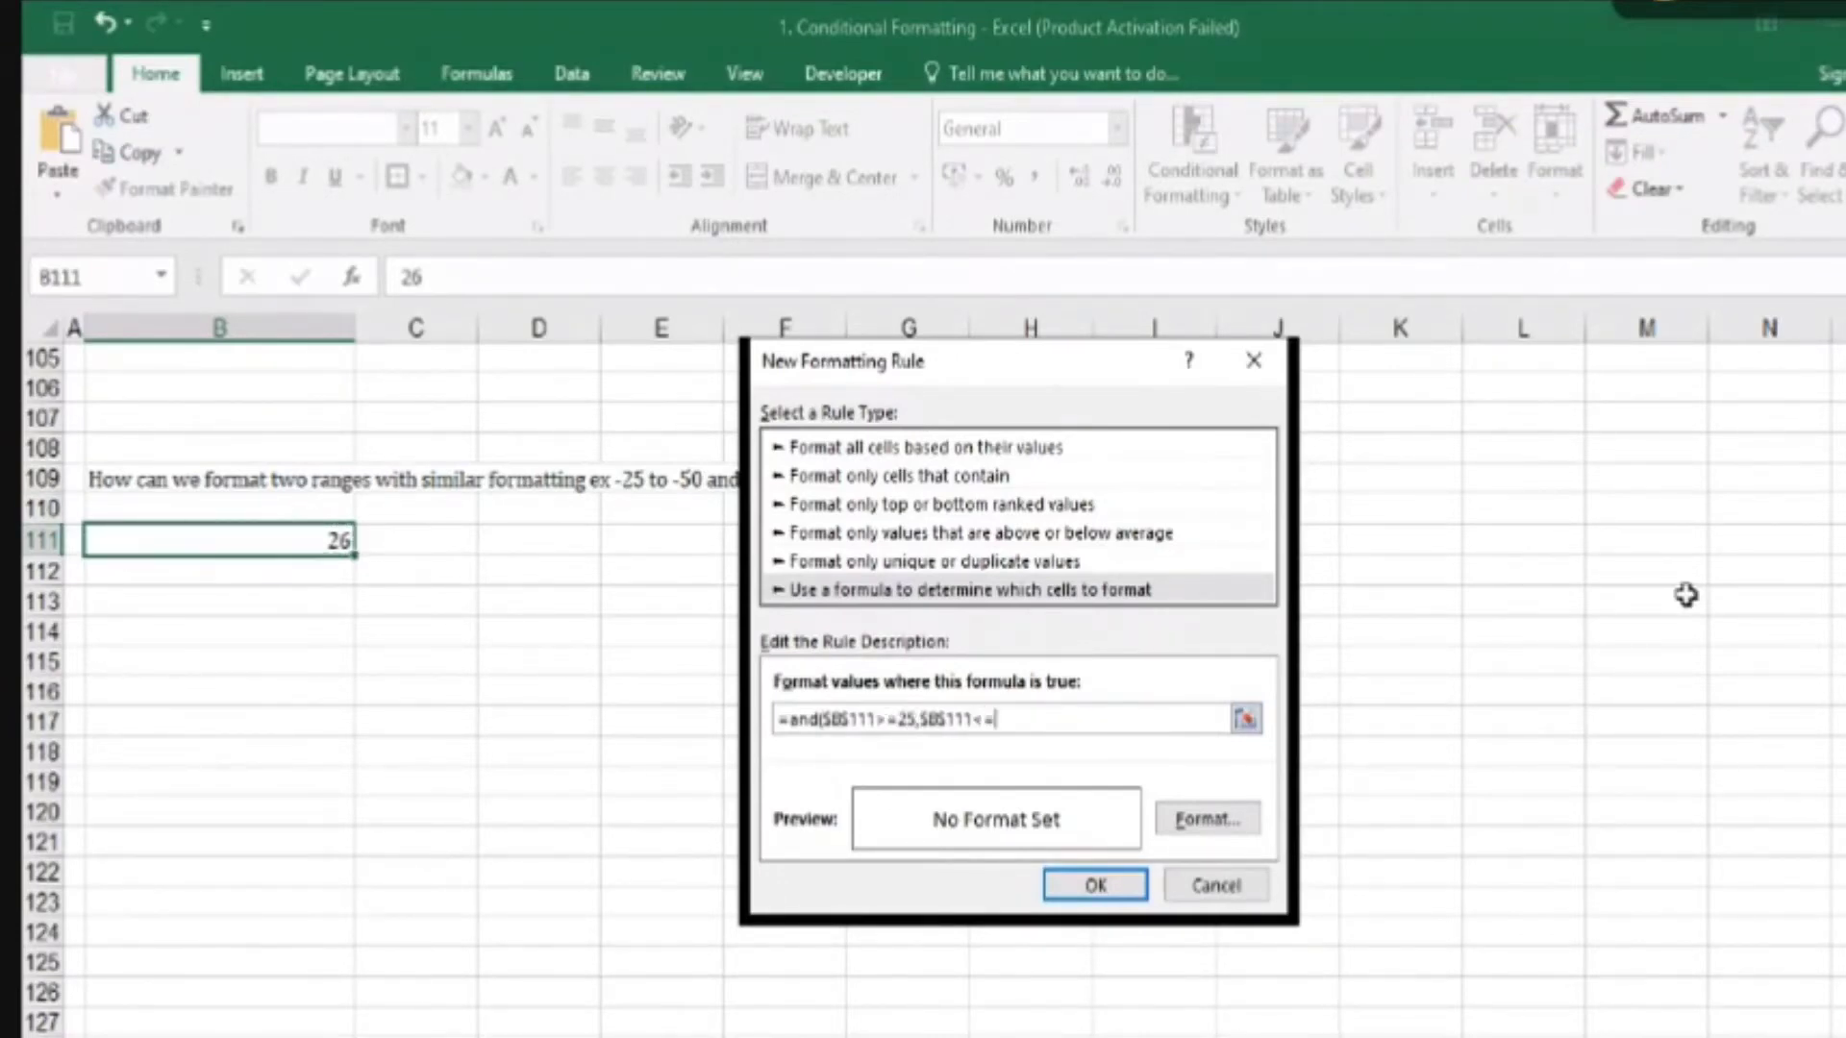
- Give the rule for the 25 to 50 range a yellow fill and apply it to B111
{"action": "left_click", "coordinate": [1212, 819]}
{"action": "left_click", "coordinate": [865, 601]}
{"action": "left_click", "coordinate": [1308, 968]}
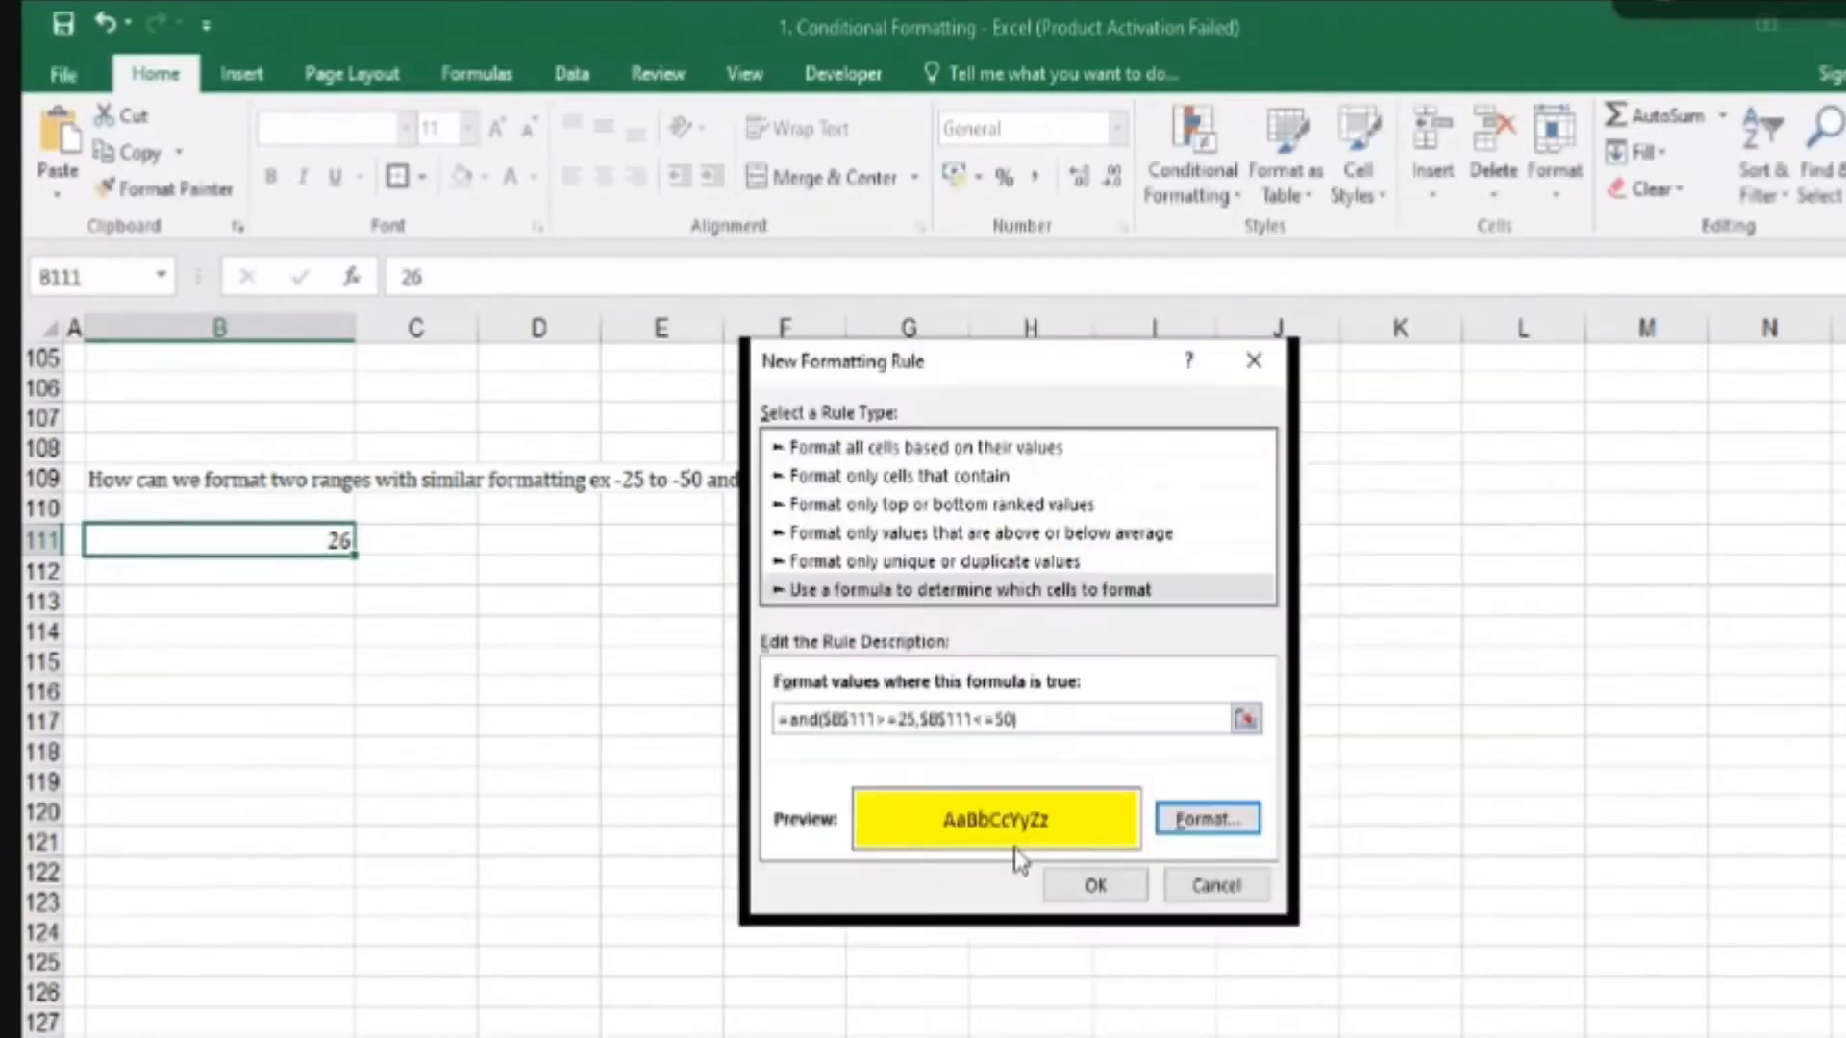
{"action": "left_click", "coordinate": [1087, 880]}
- Test the positive-range rule by entering 27 in B111
{"action": "type", "text": "27"}
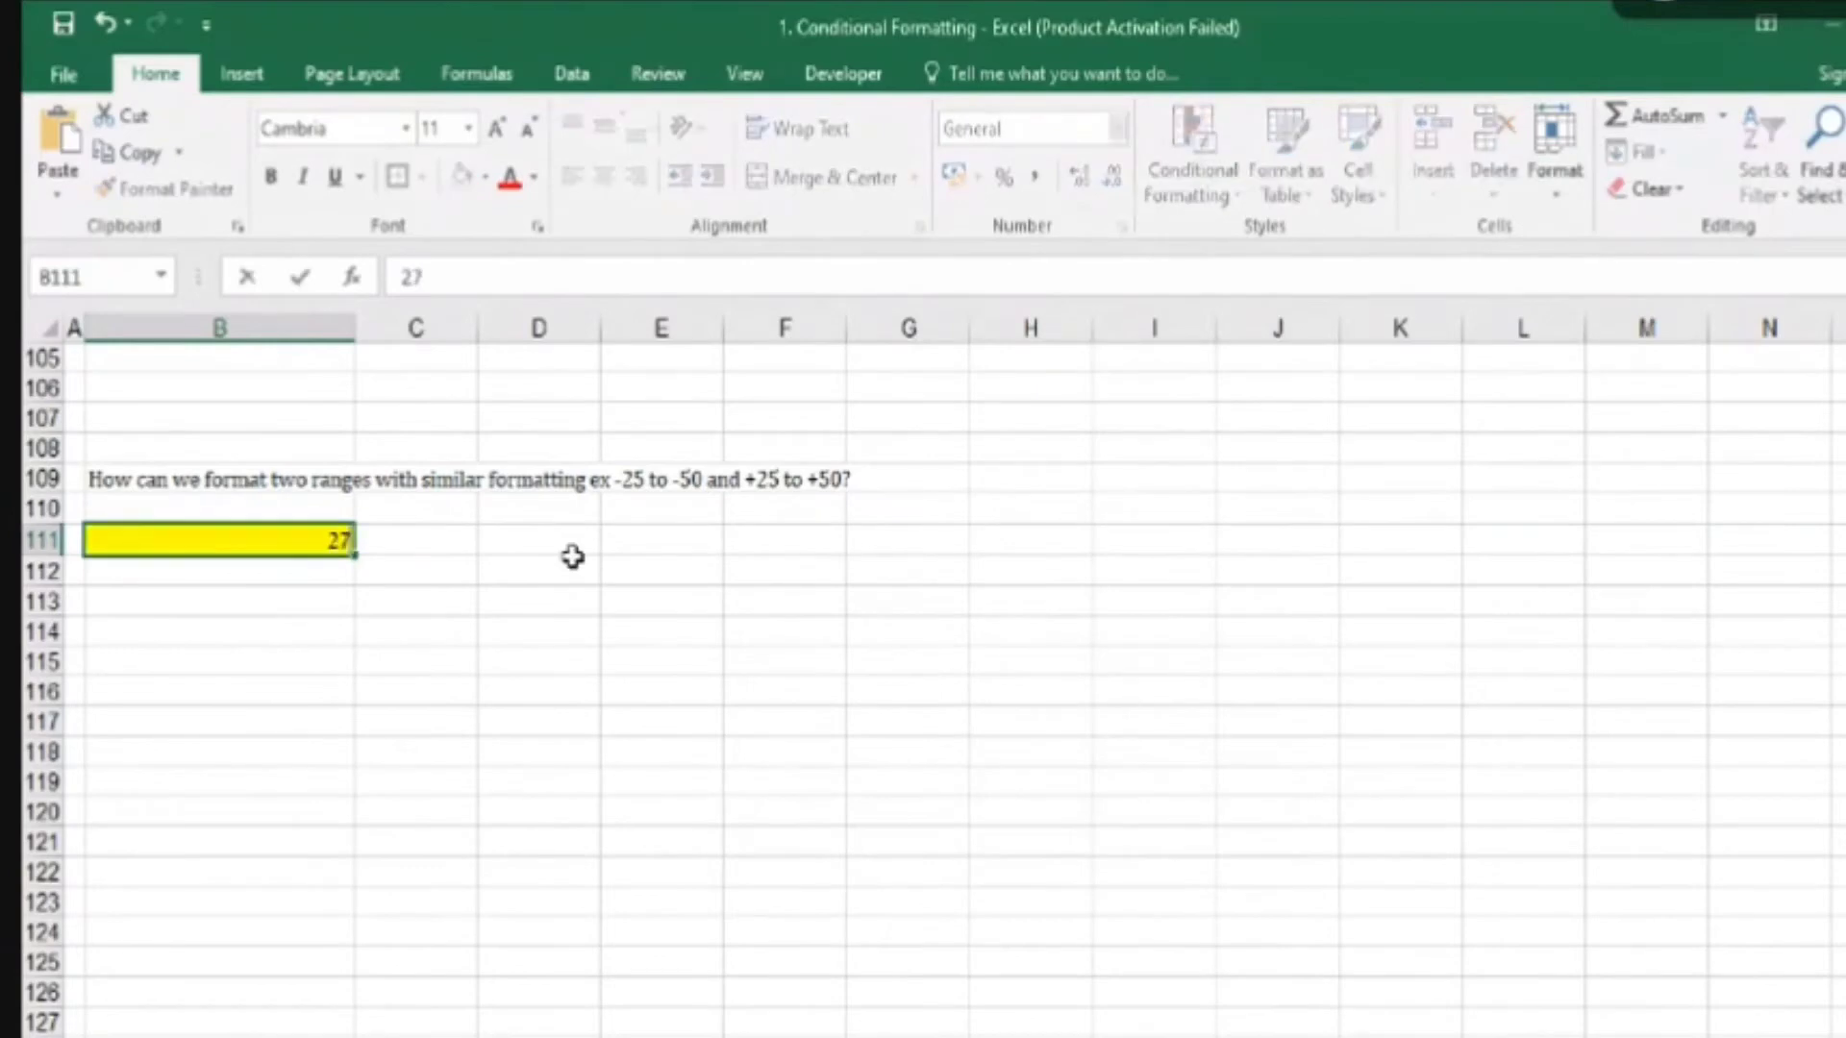
{"action": "key", "text": "Return"}
{"action": "key", "text": "Up"}
{"action": "key", "text": "Right"}
{"action": "key", "text": "Right"}
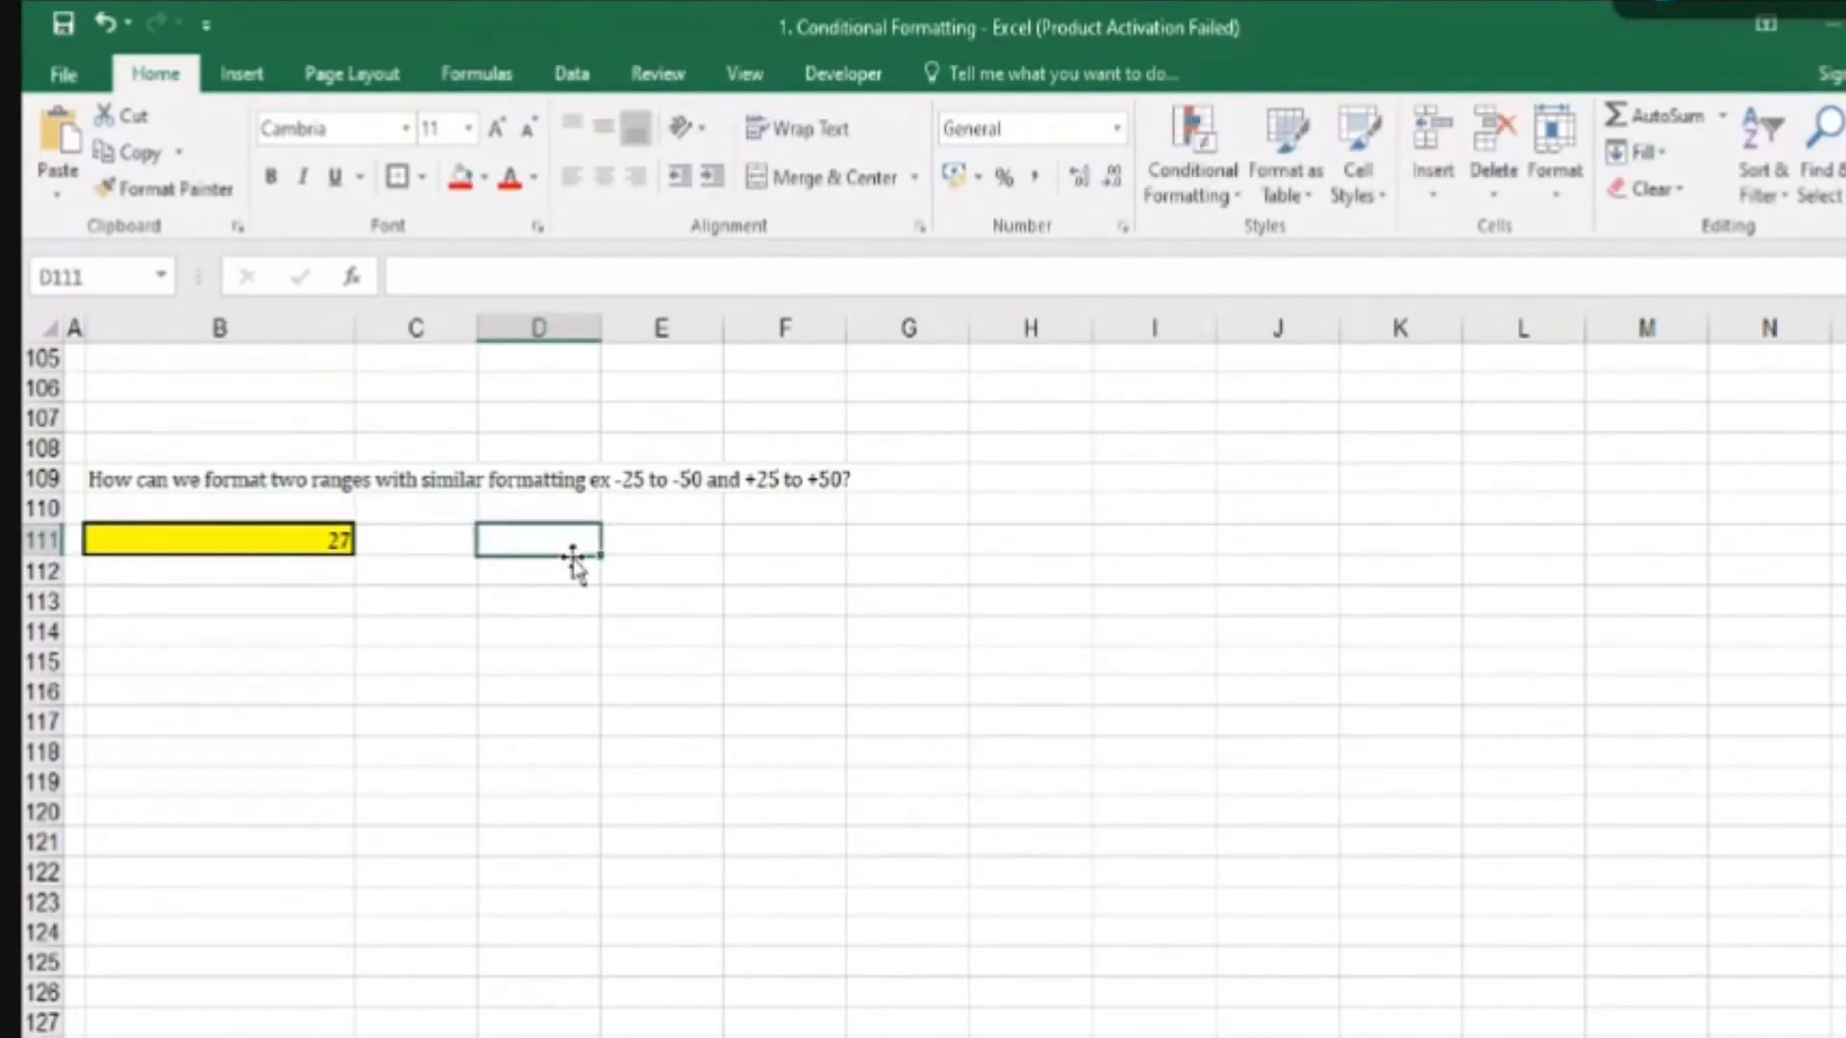
{"action": "type", "text": "or"}
{"action": "key", "text": "Escape"}
{"action": "key", "text": "Left"}
{"action": "key", "text": "Left"}
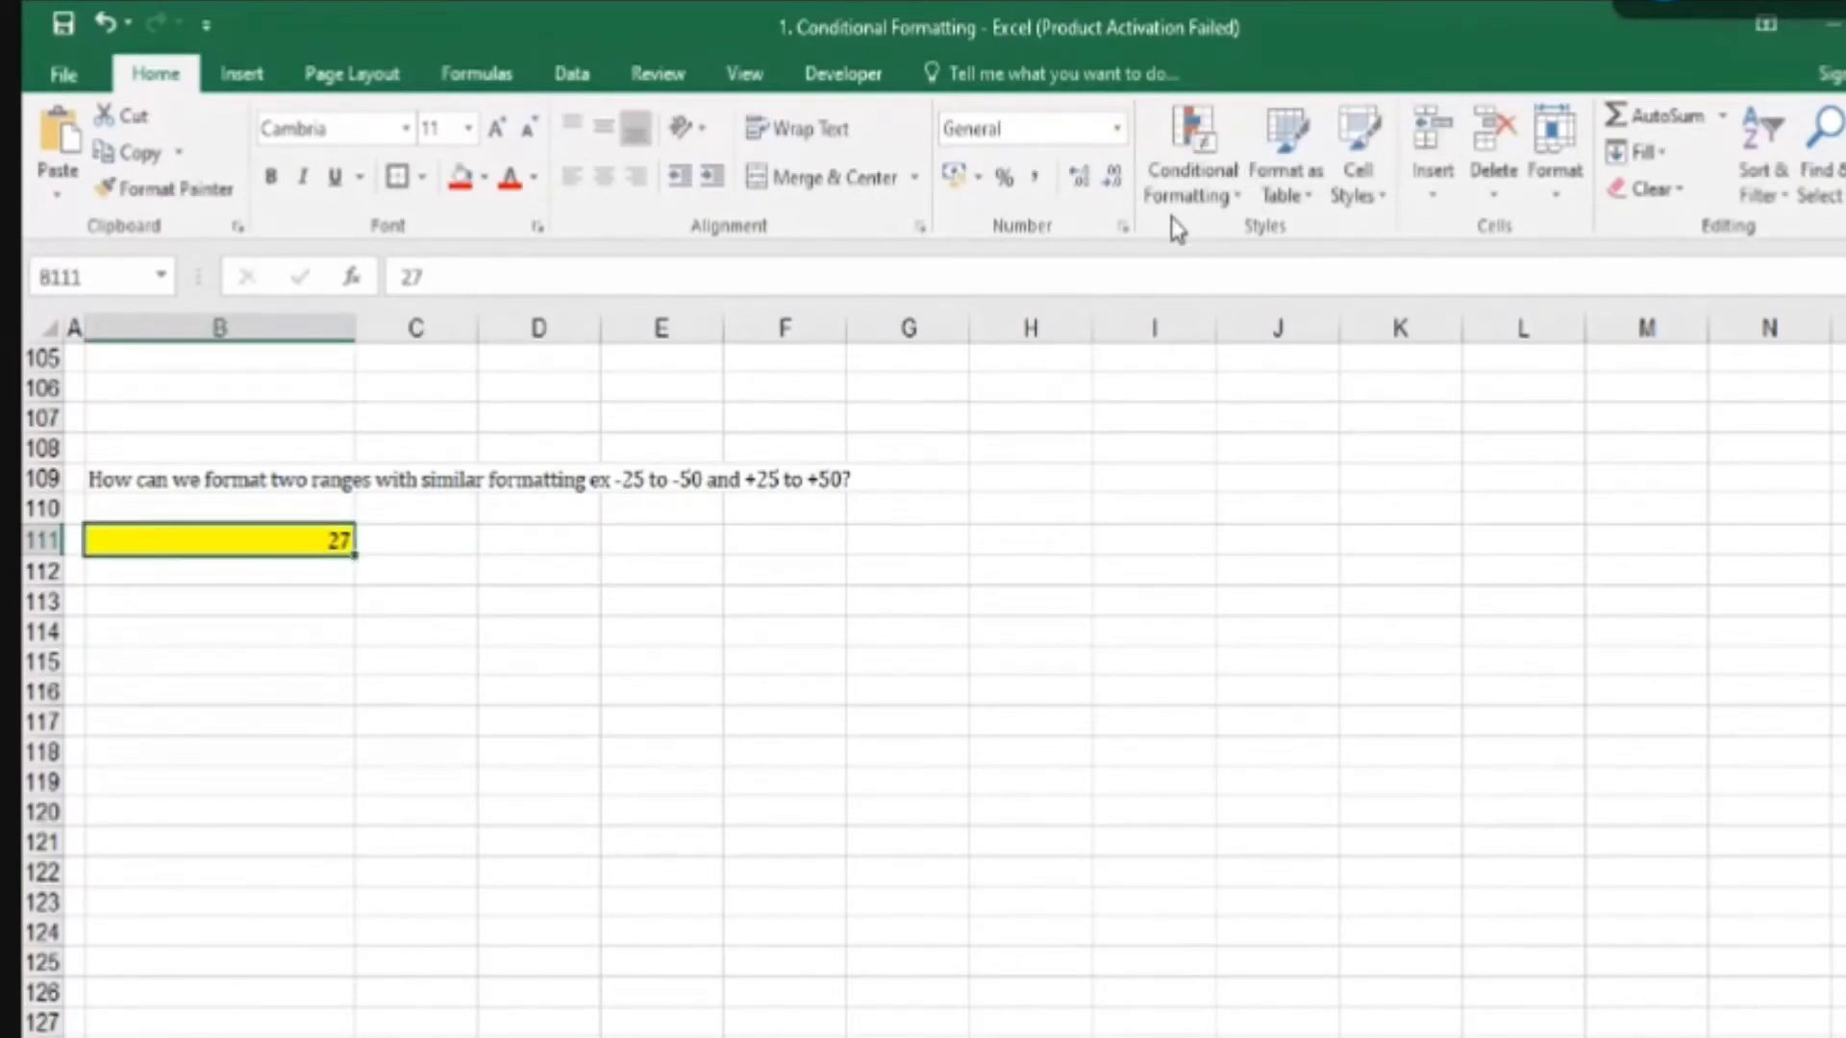
- Start a formula-based conditional formatting rule for D111, beginning its formula with =OR(AND
{"action": "key", "text": "Right"}
{"action": "key", "text": "Right"}
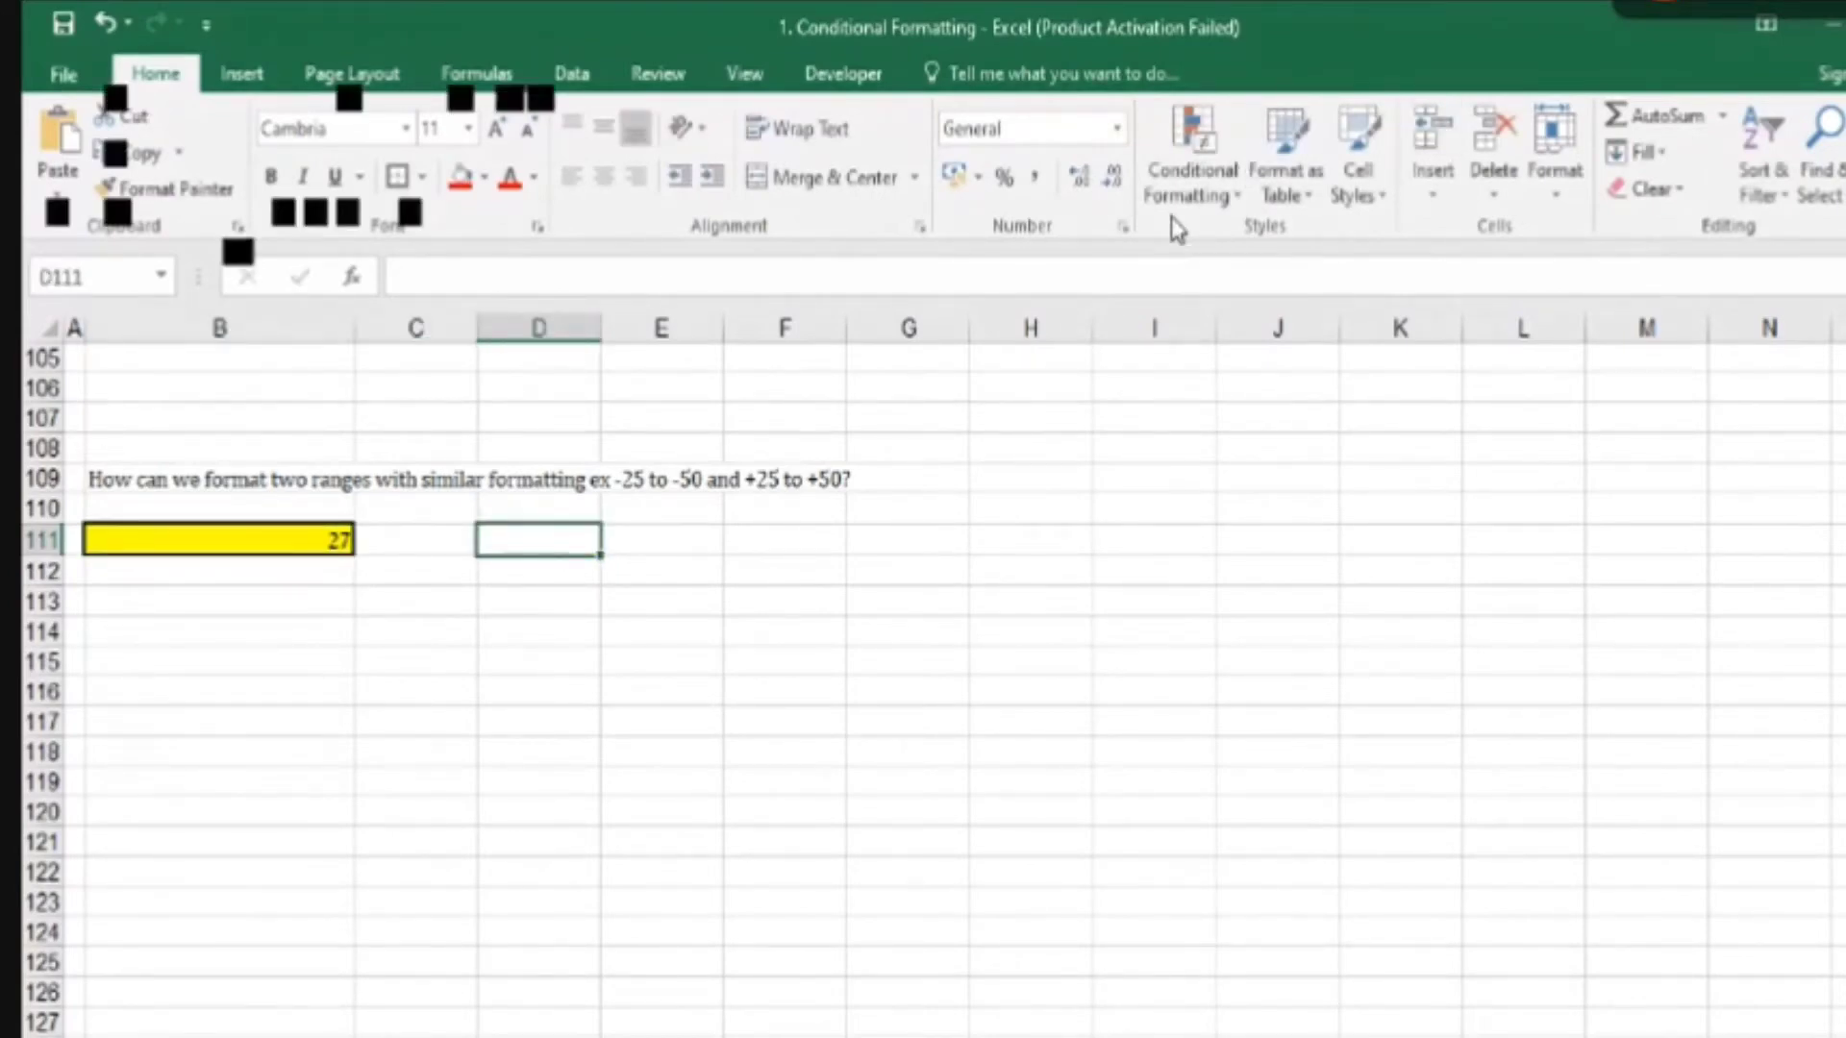
{"action": "left_click", "coordinate": [1212, 116]}
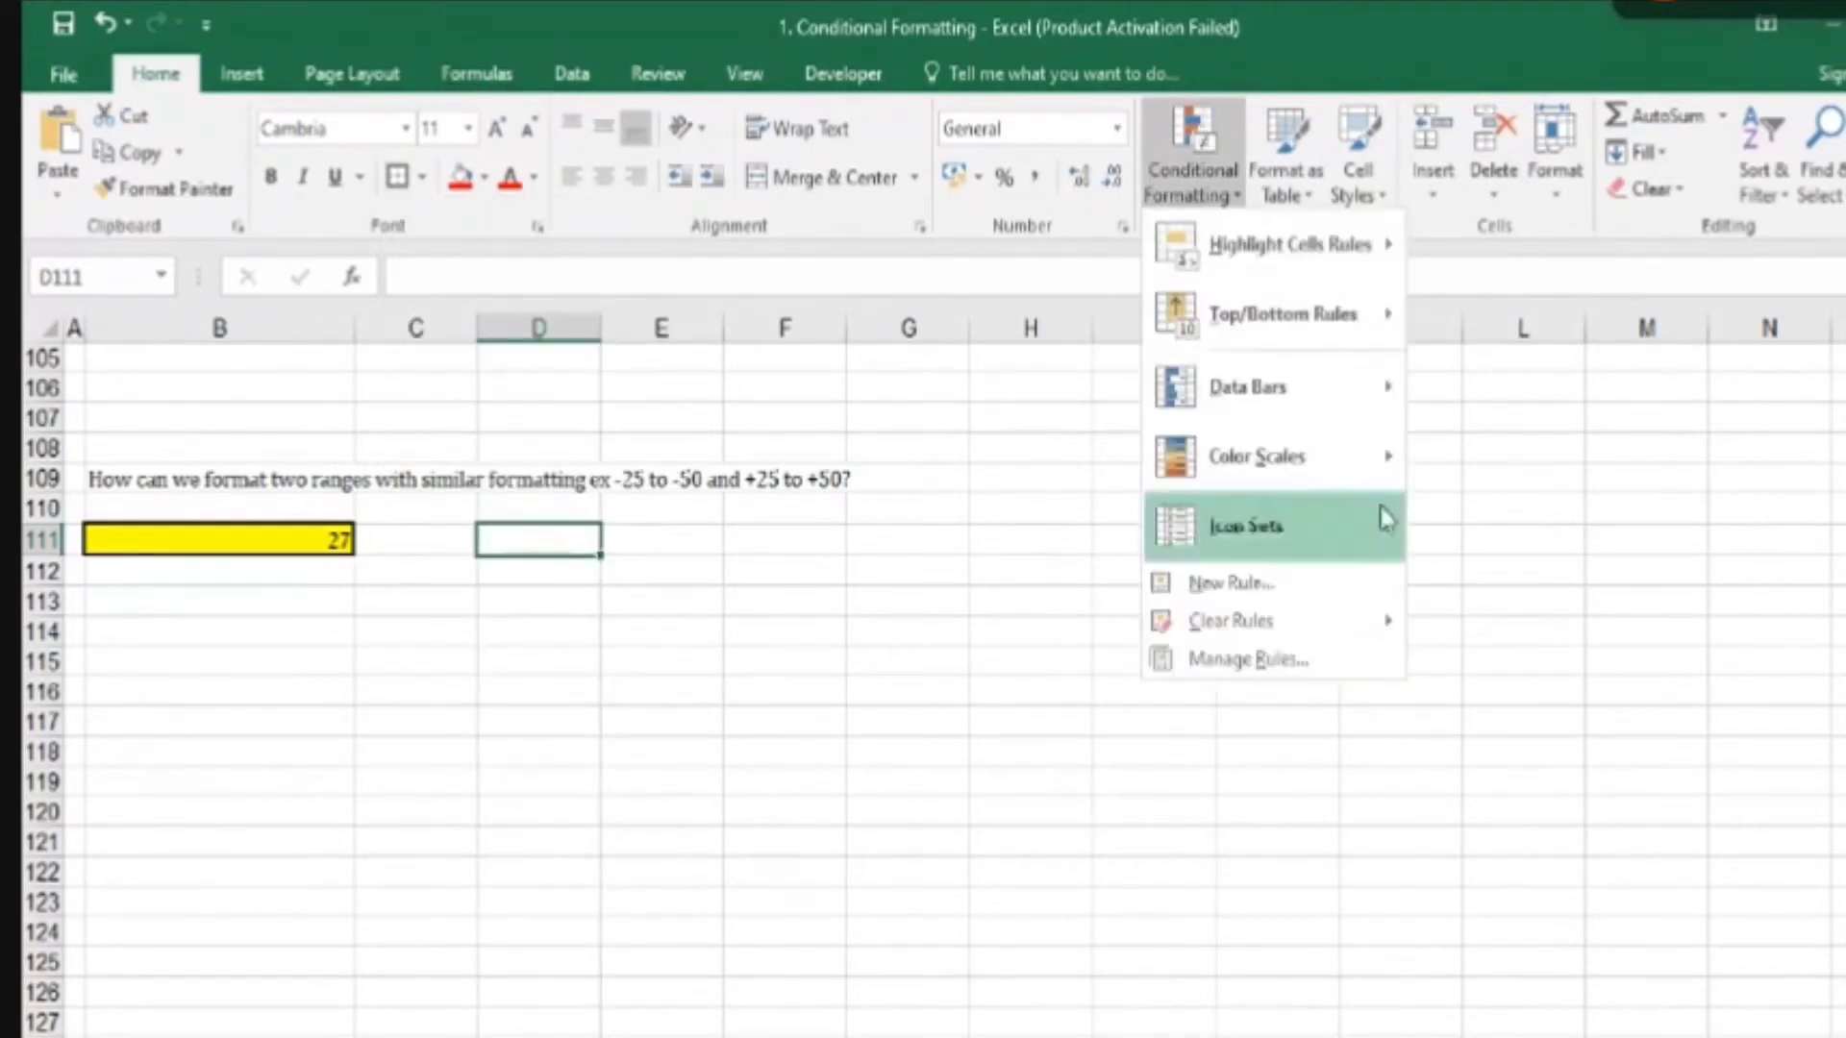
{"action": "left_click", "coordinate": [1333, 589]}
{"action": "left_click", "coordinate": [973, 553]}
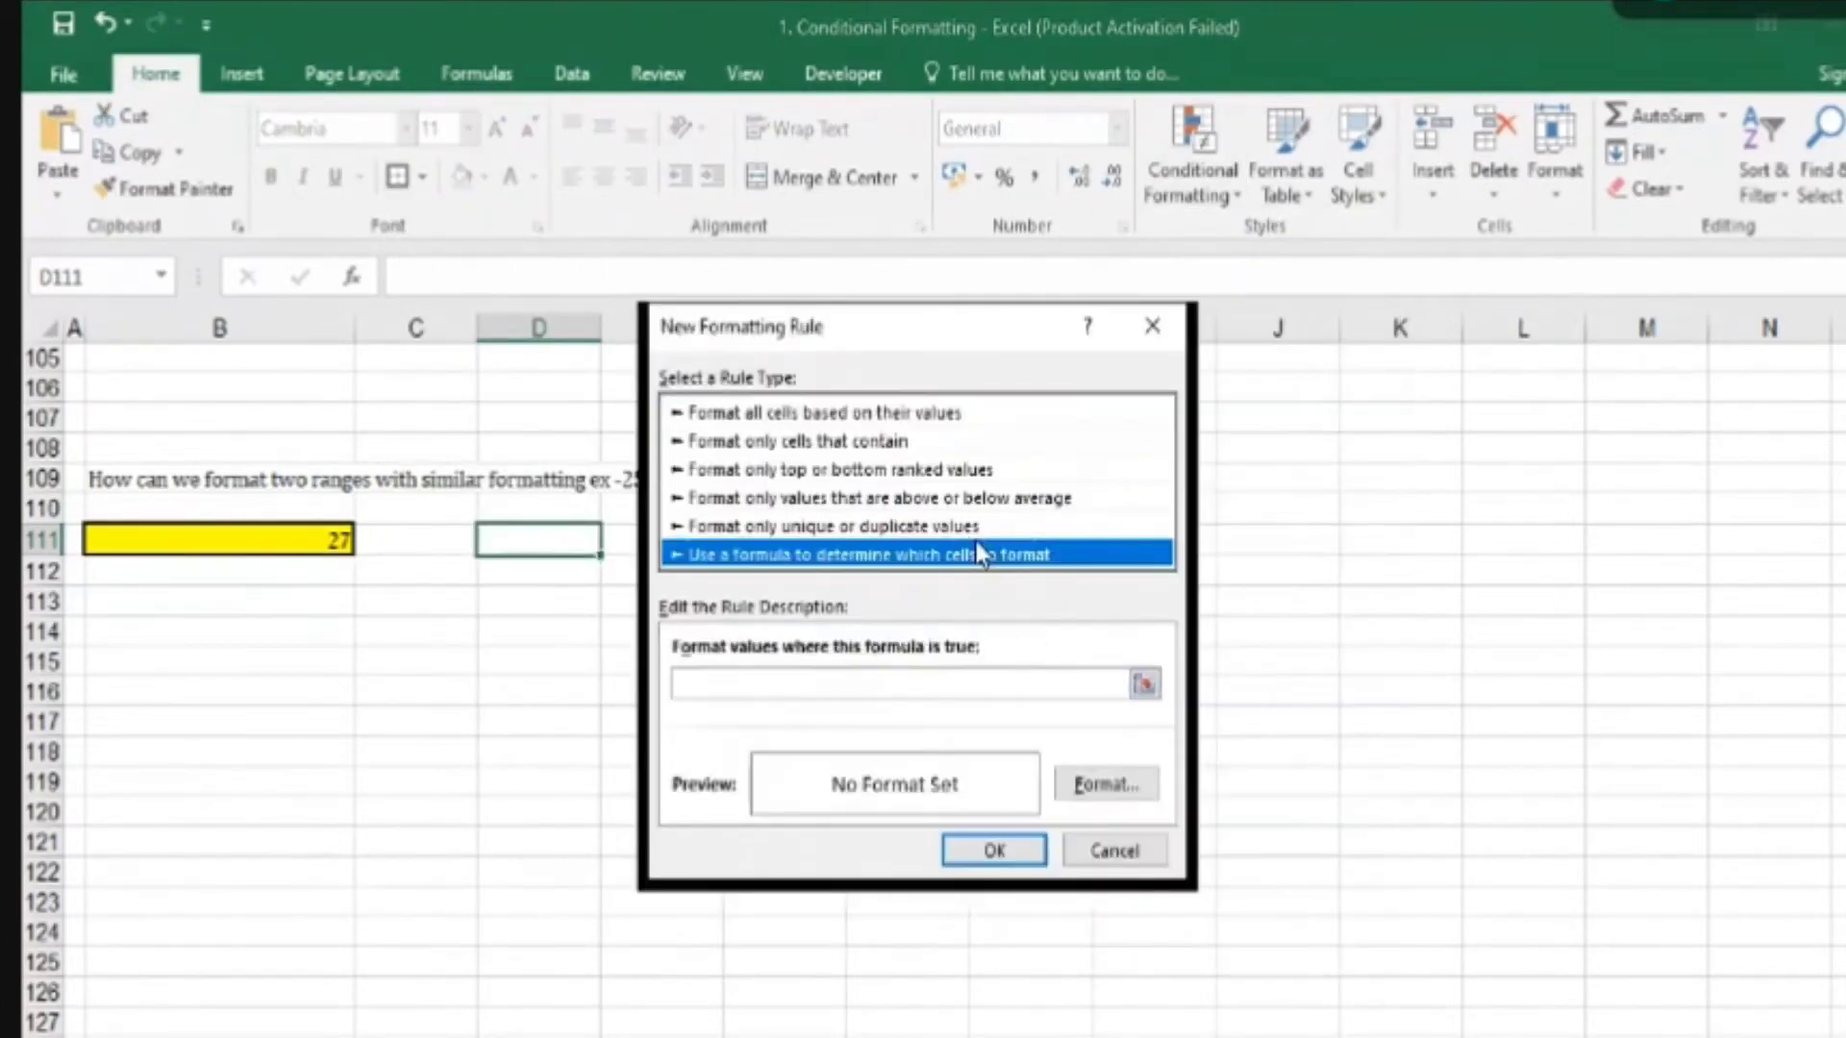
{"action": "left_click", "coordinate": [1027, 691]}
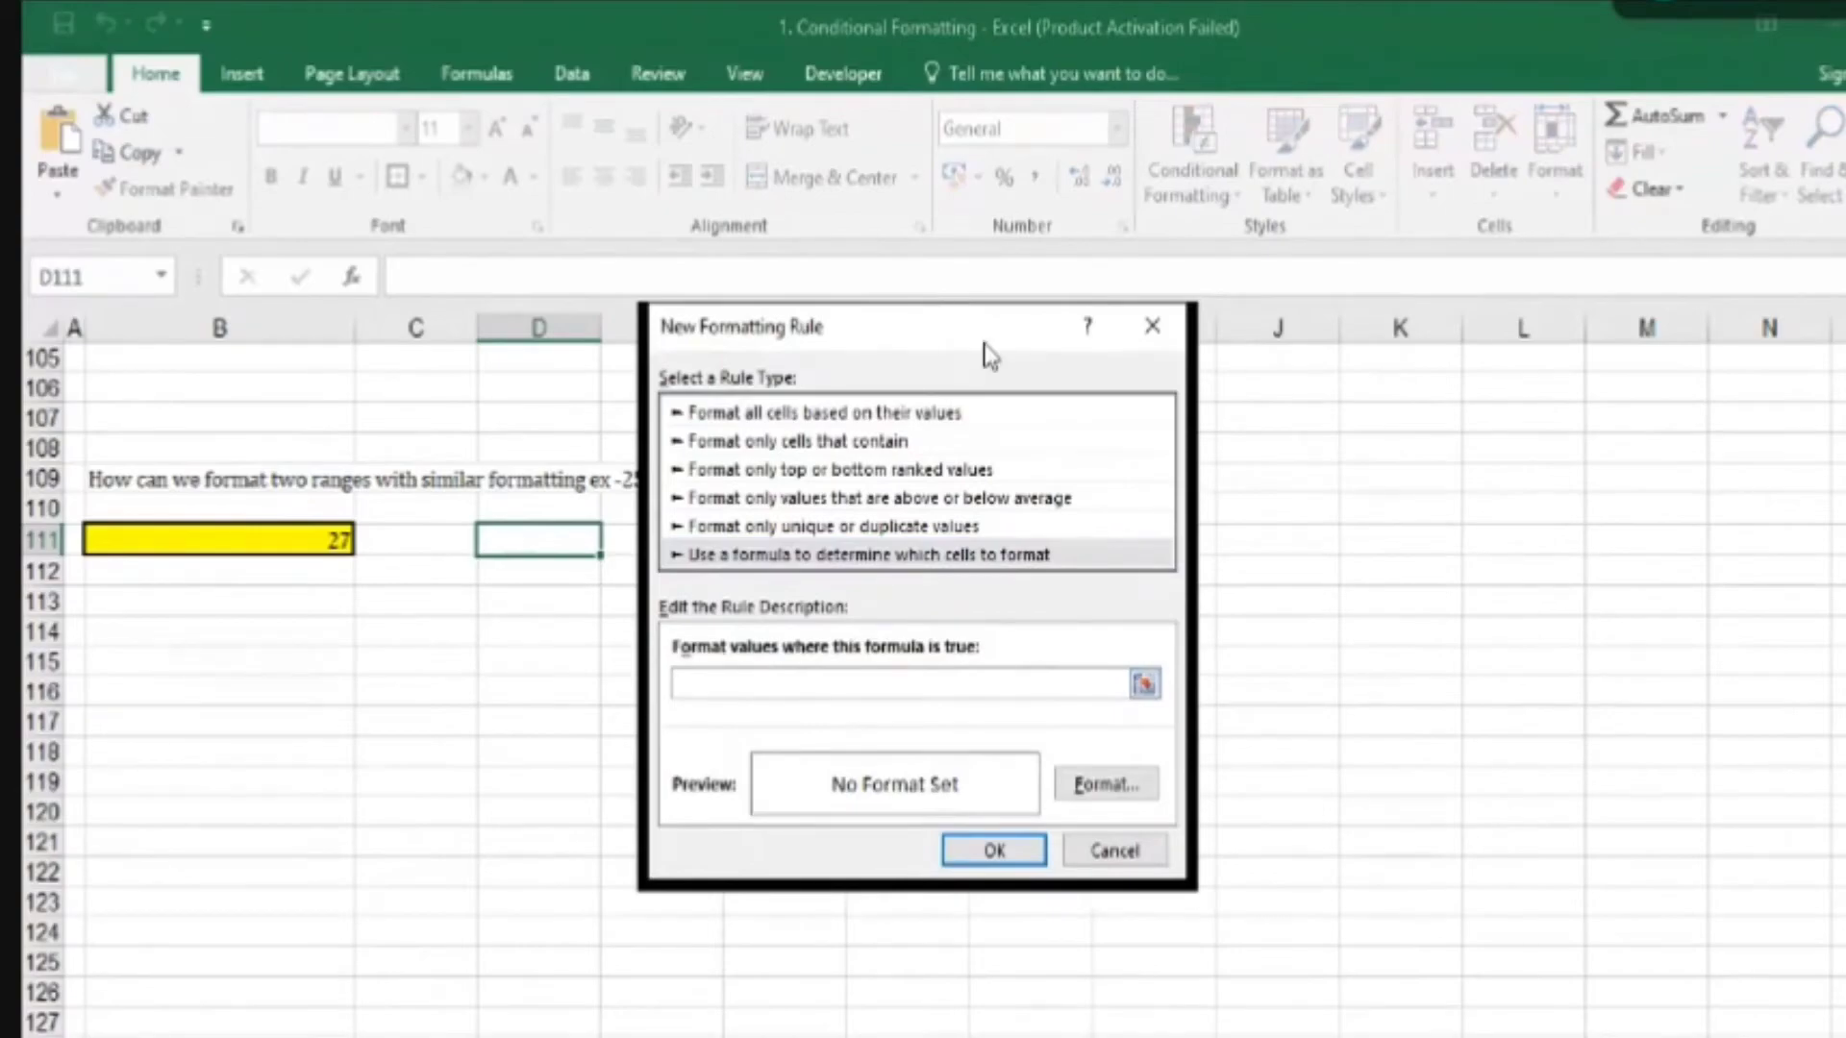
{"action": "left_click_drag", "start_coordinate": [983, 343], "coordinate": [1274, 346]}
{"action": "type", "text": "="}
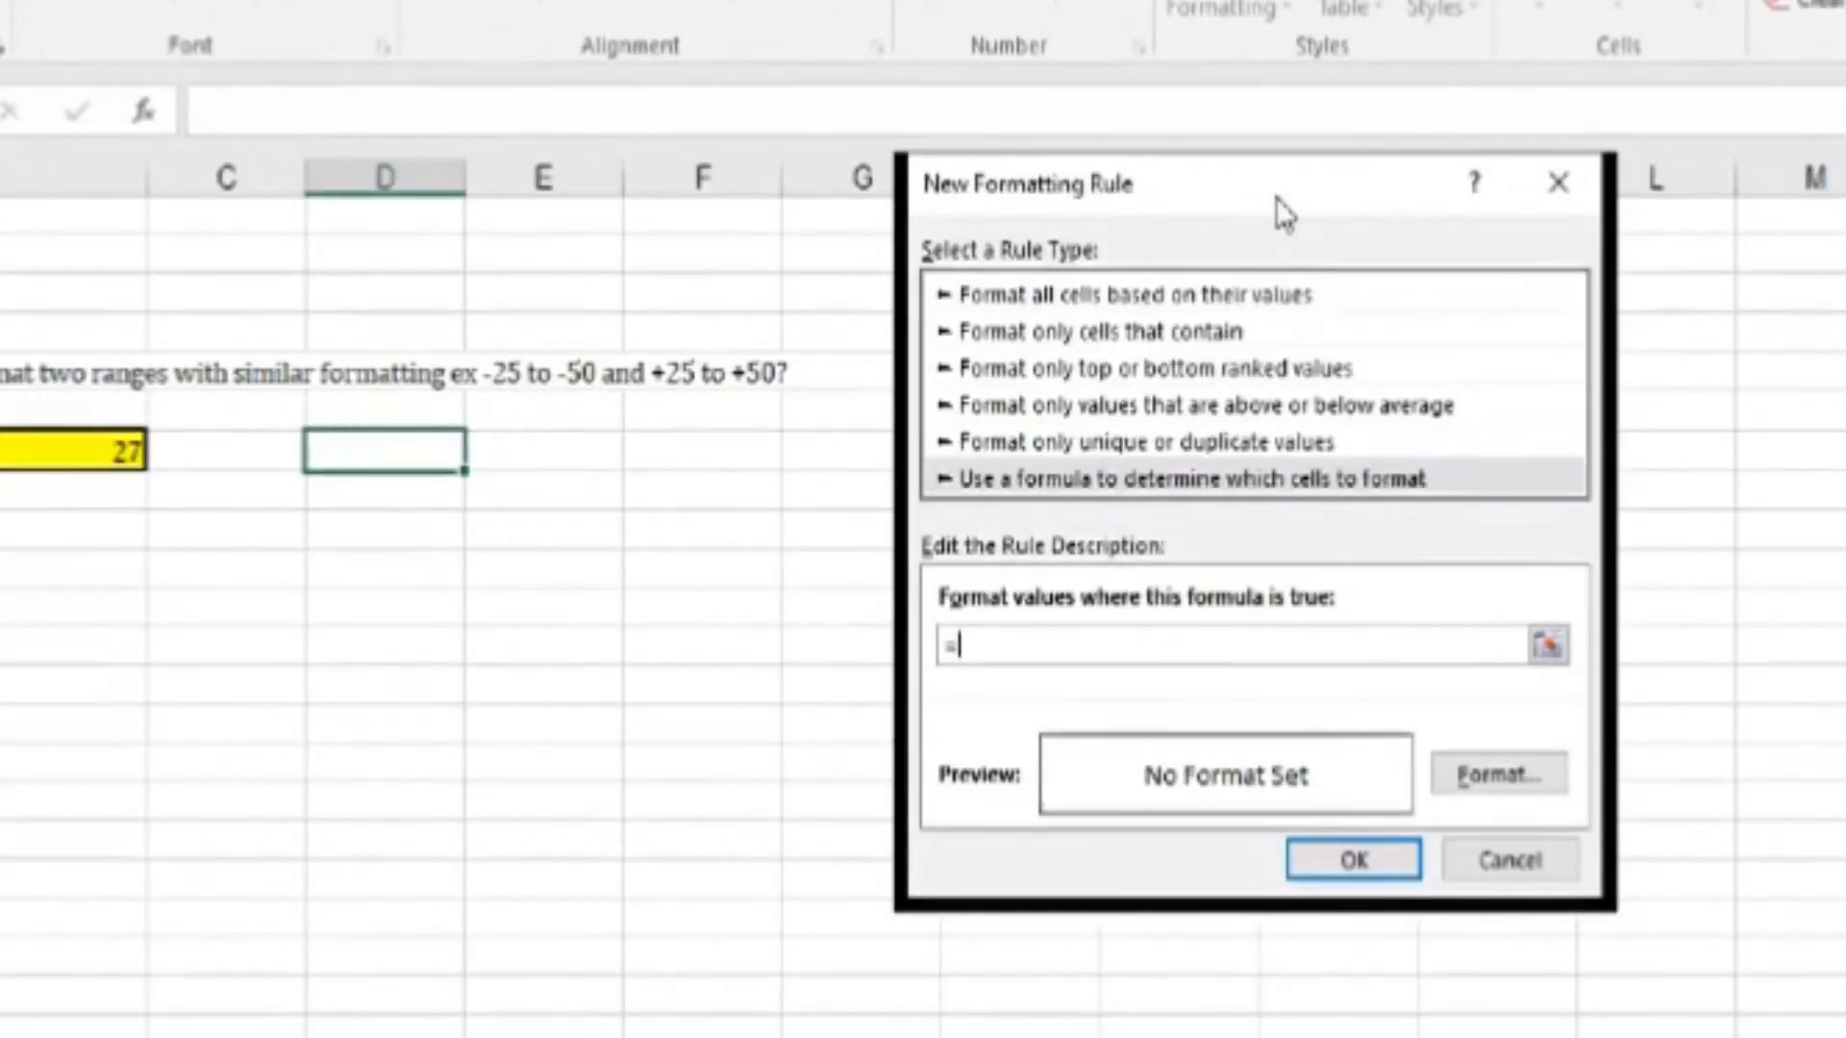
{"action": "type", "text": "OR"}
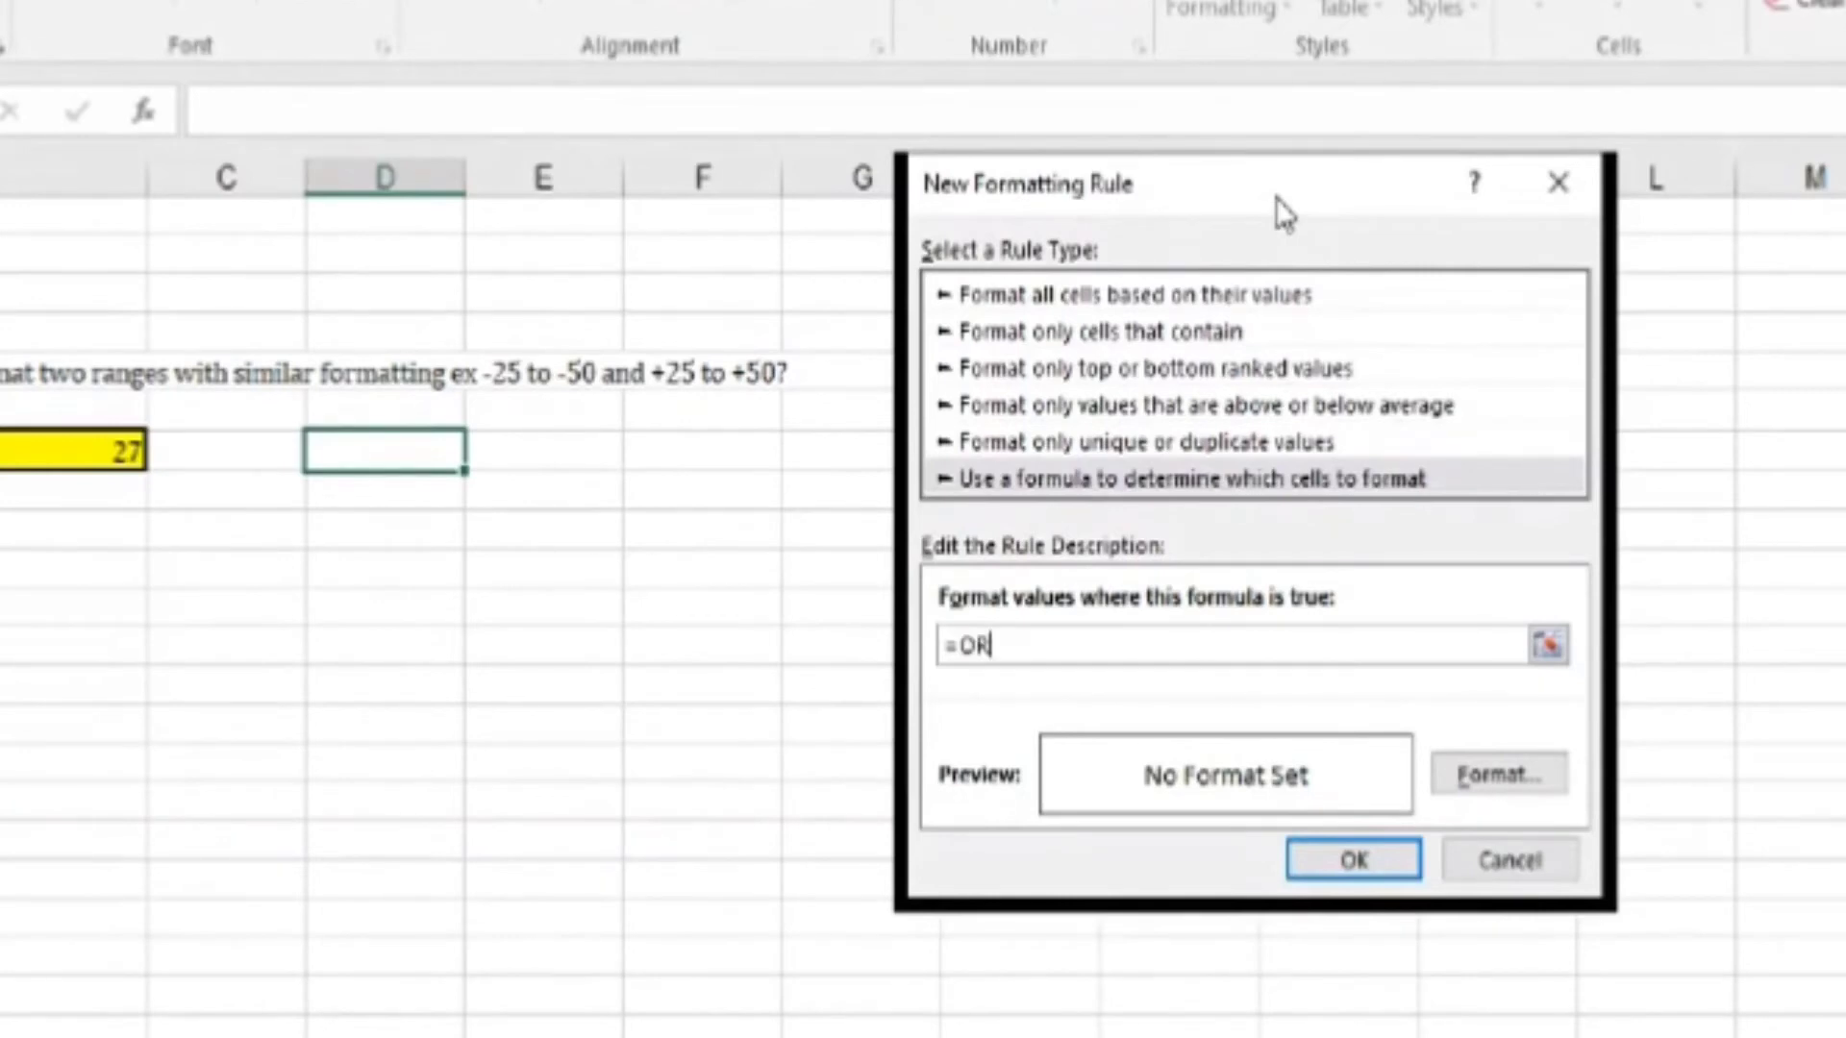
{"action": "type", "text": "(AND("}
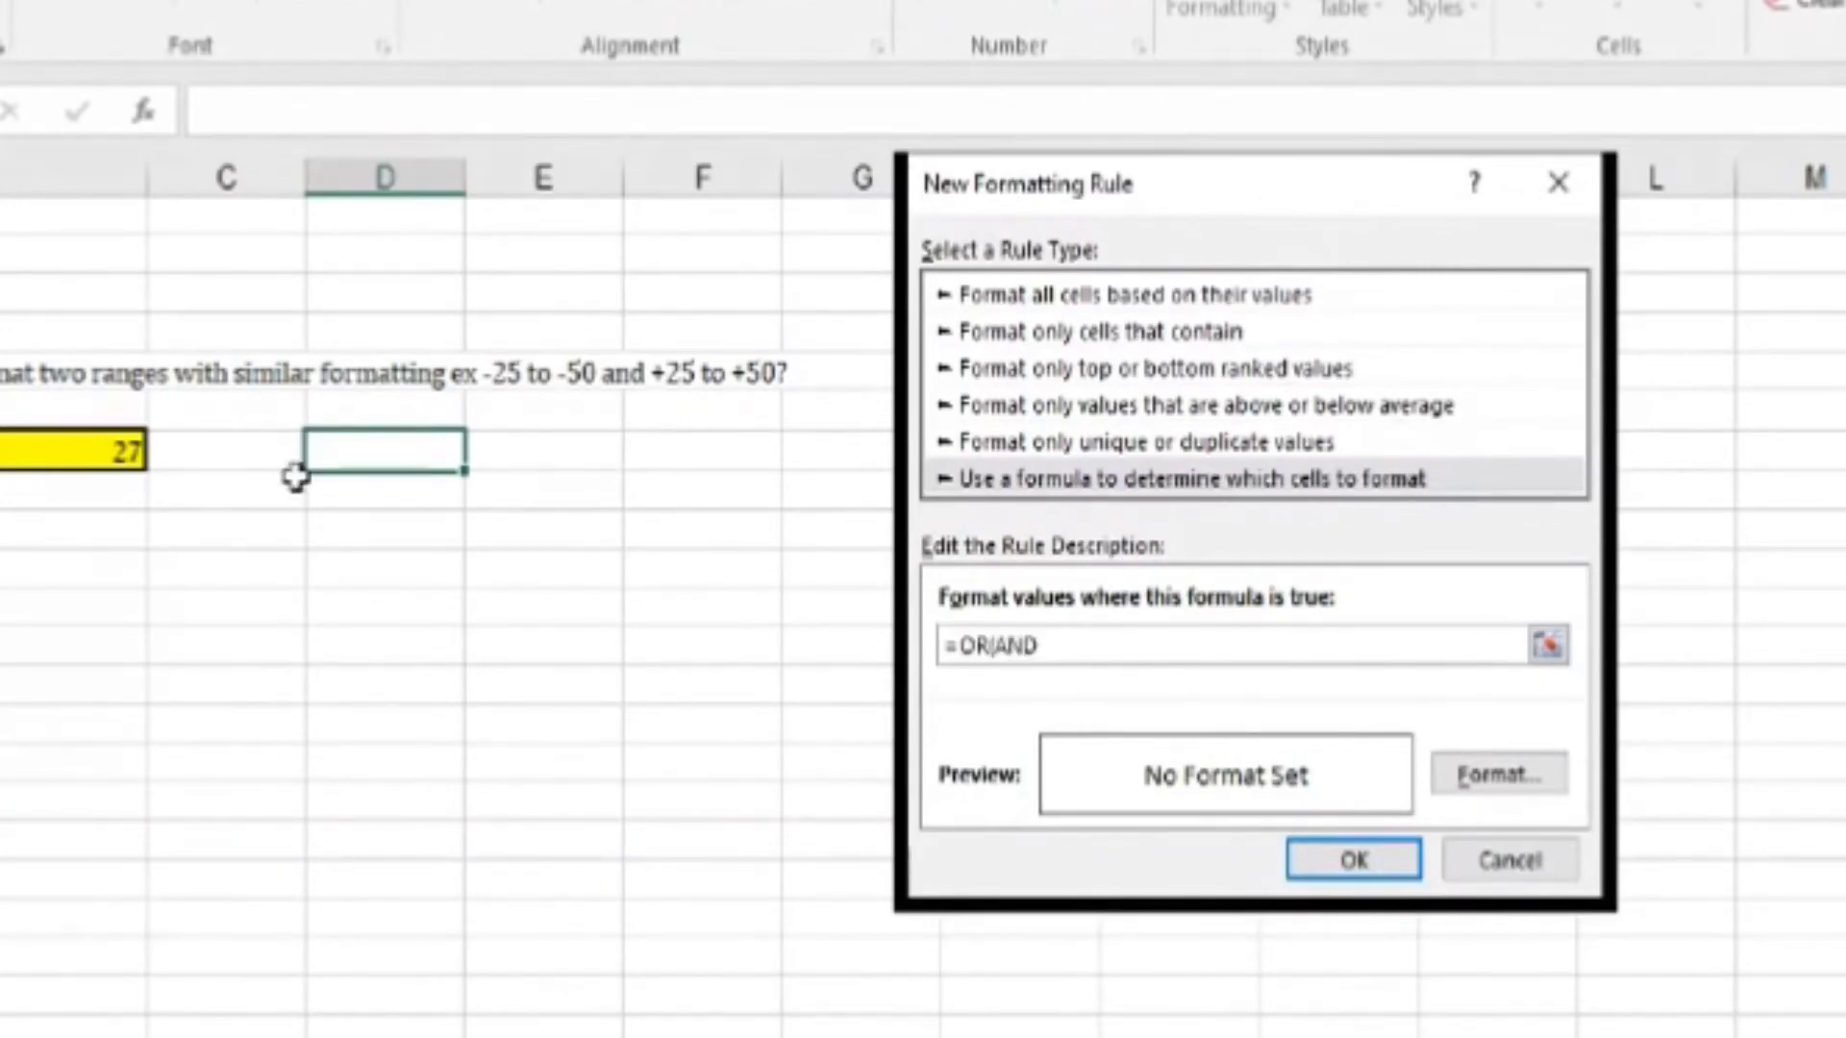
- Add the negative-range conditions $D$111<=-25,$D$111>=-50 to the first AND of the rule formula
{"action": "left_click", "coordinate": [377, 461]}
{"action": "type", "text": "<=-25"}
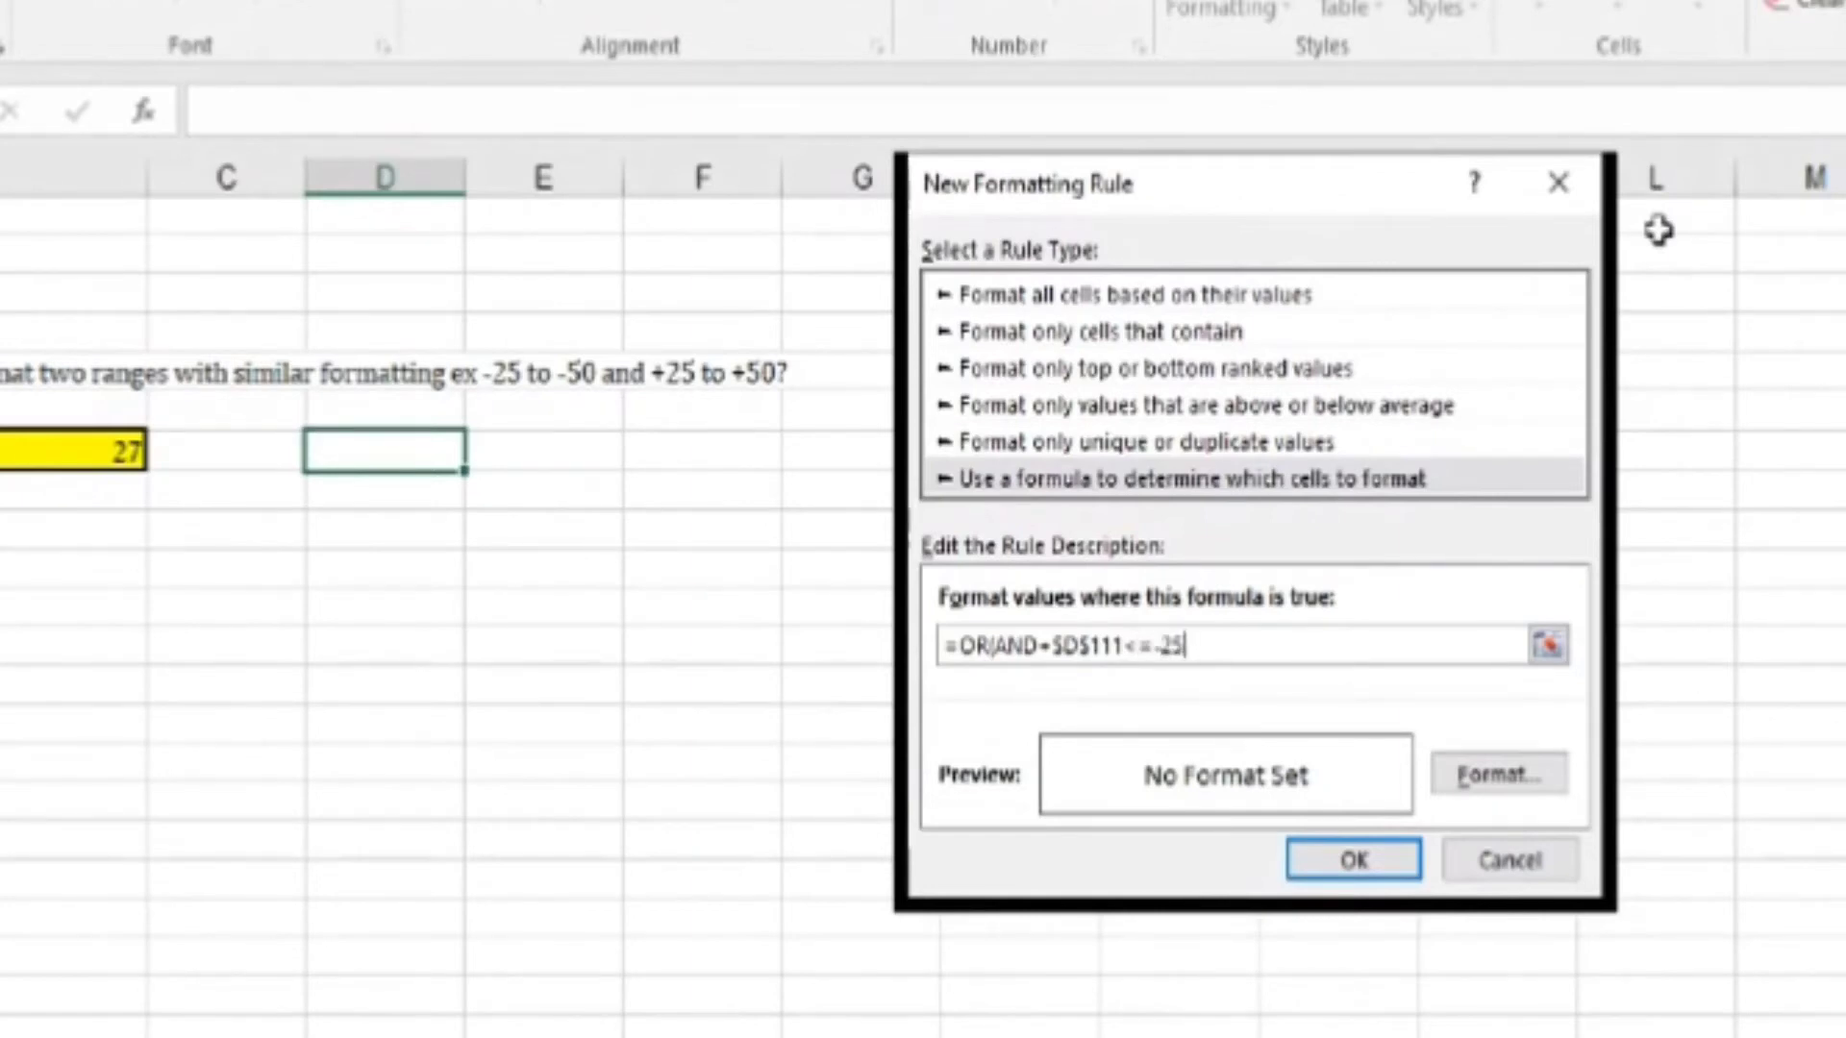
{"action": "type", "text": ","}
{"action": "left_click", "coordinate": [391, 449]}
{"action": "type", "text": ">"}
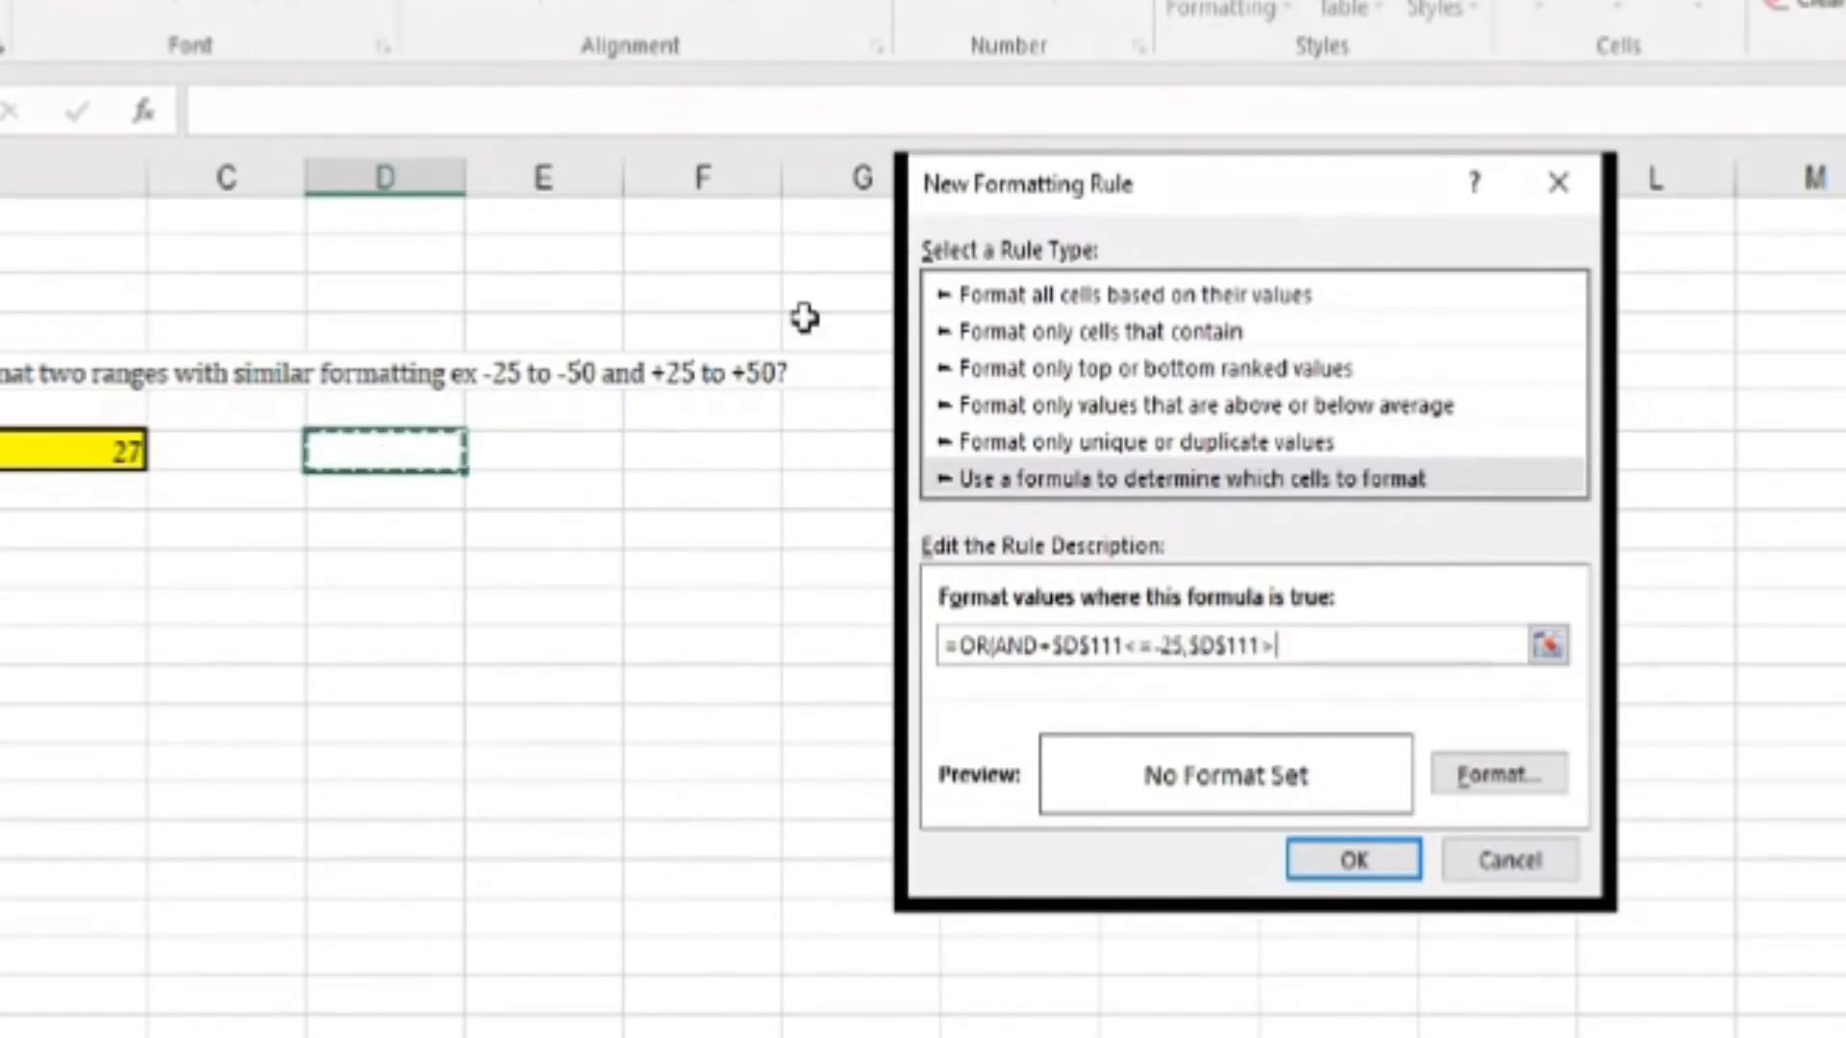
{"action": "type", "text": "=-50"}
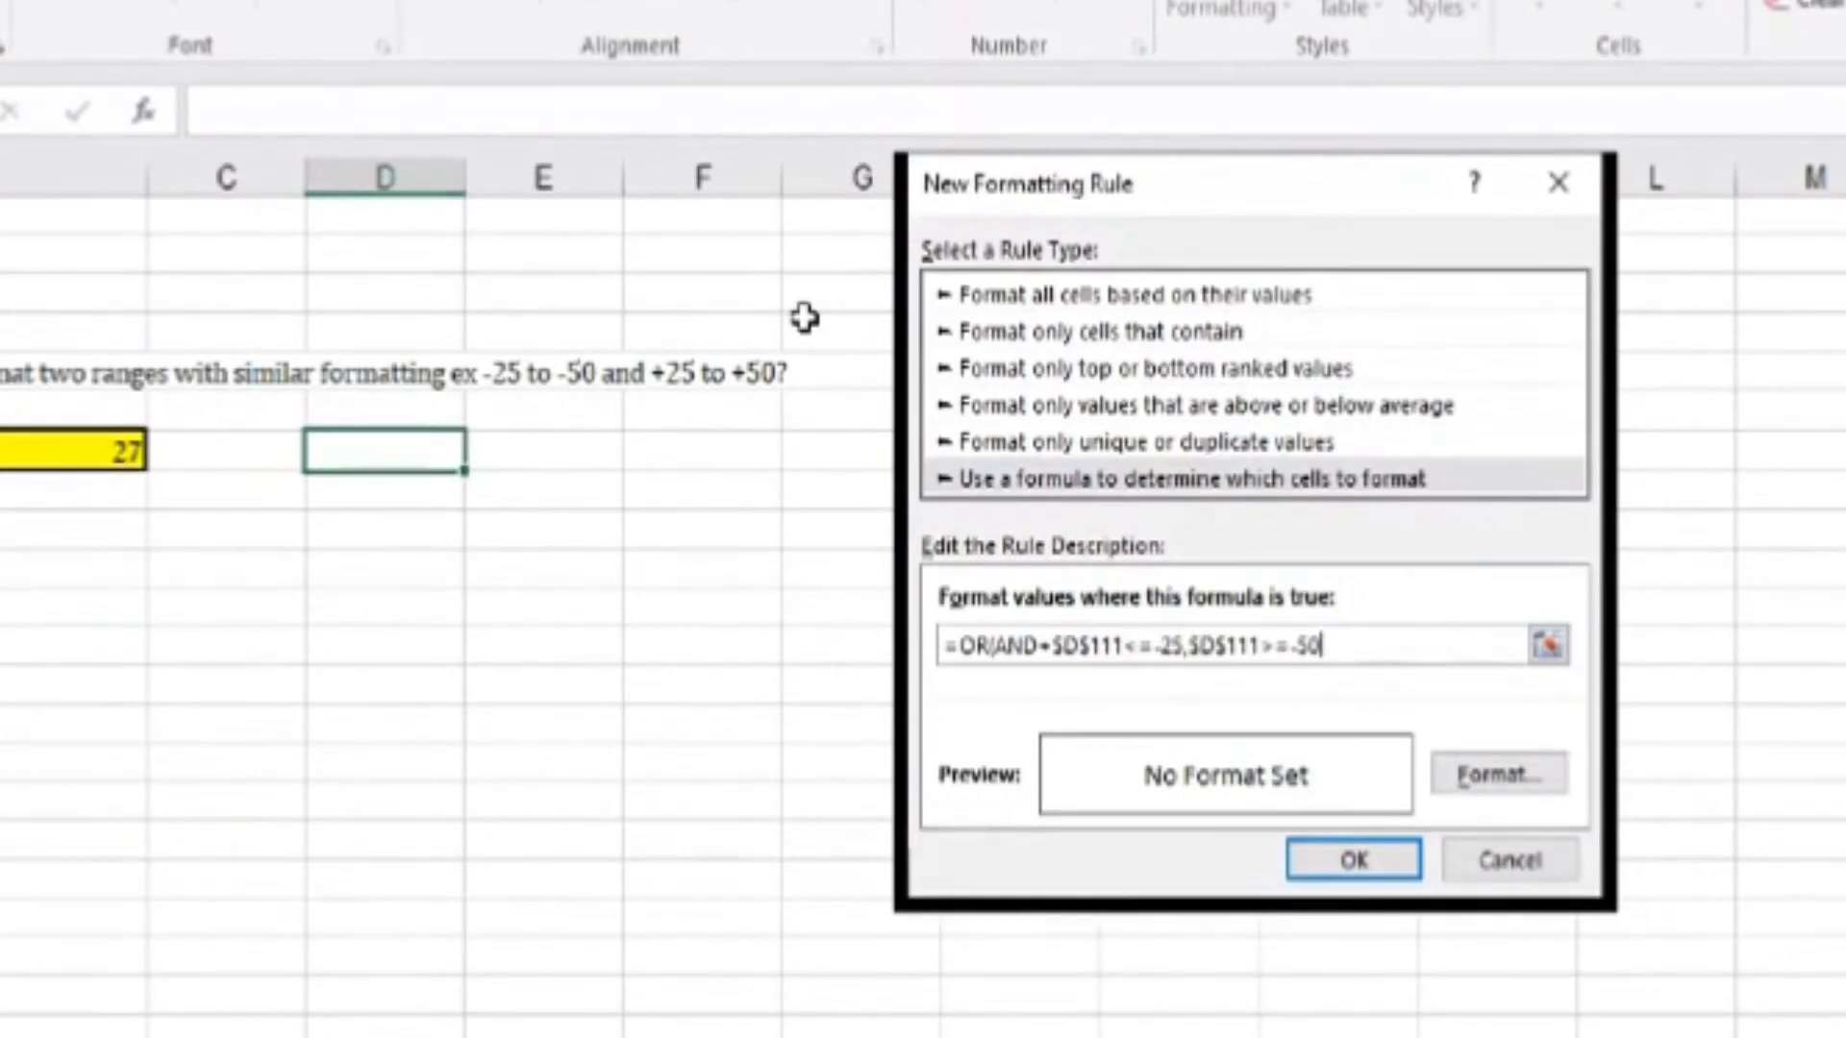
- Complete the OR formula with the positive-range condition AND($D$111>=25,$D$111<=50)
{"action": "type", "text": "),AND("}
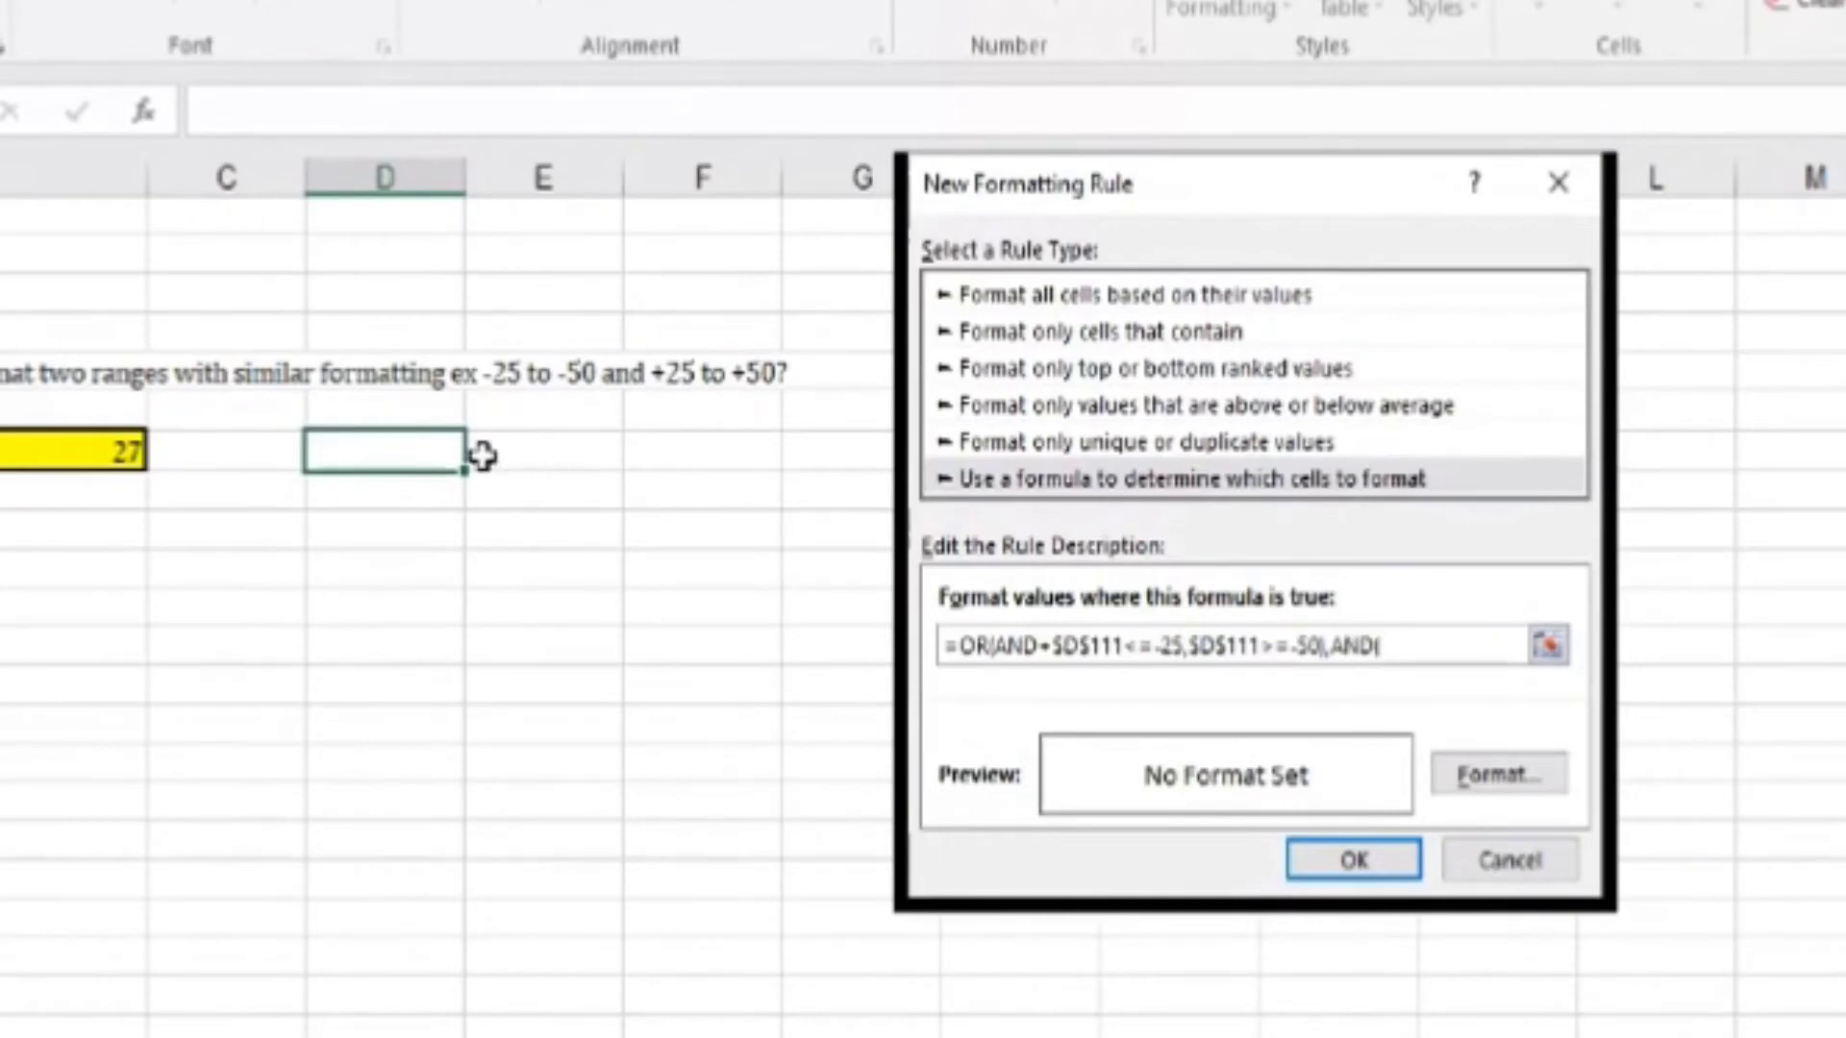
{"action": "left_click", "coordinate": [440, 452]}
{"action": "type", "text": ">"}
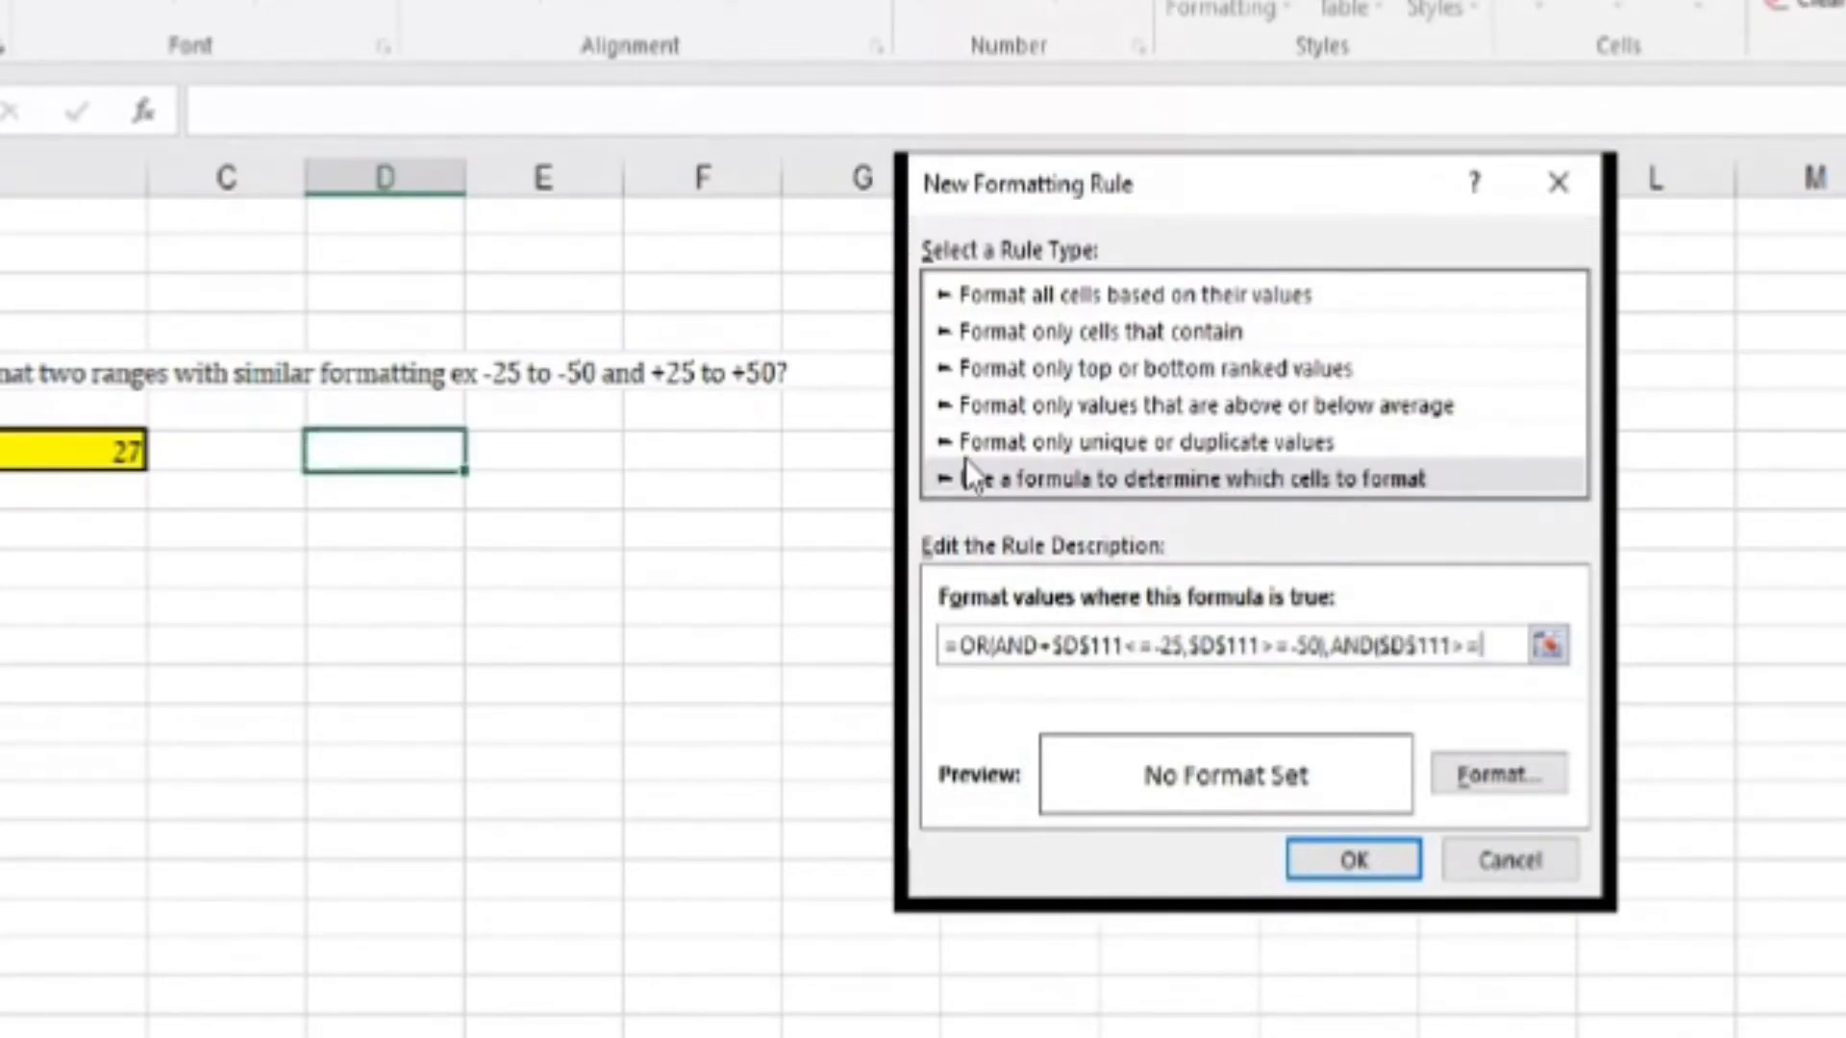
{"action": "type", "text": "=25,"}
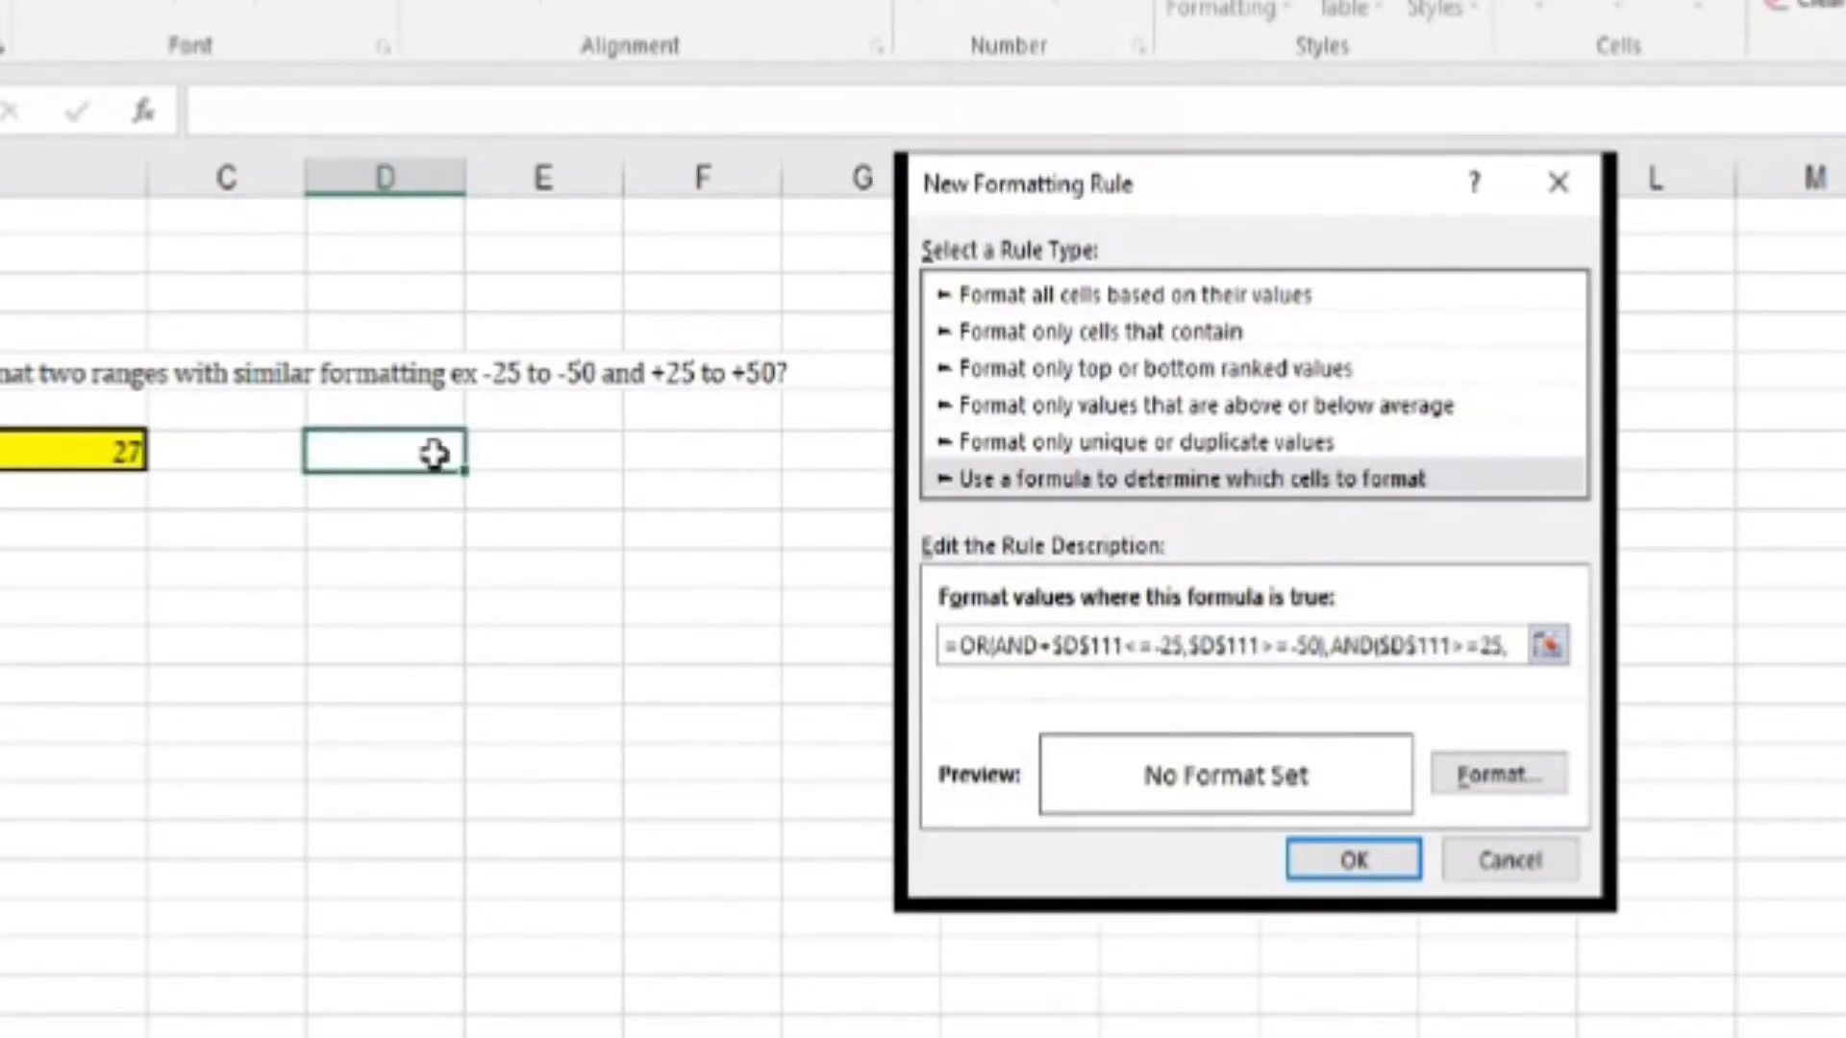
{"action": "left_click", "coordinate": [433, 453]}
{"action": "type", "text": "<=50"}
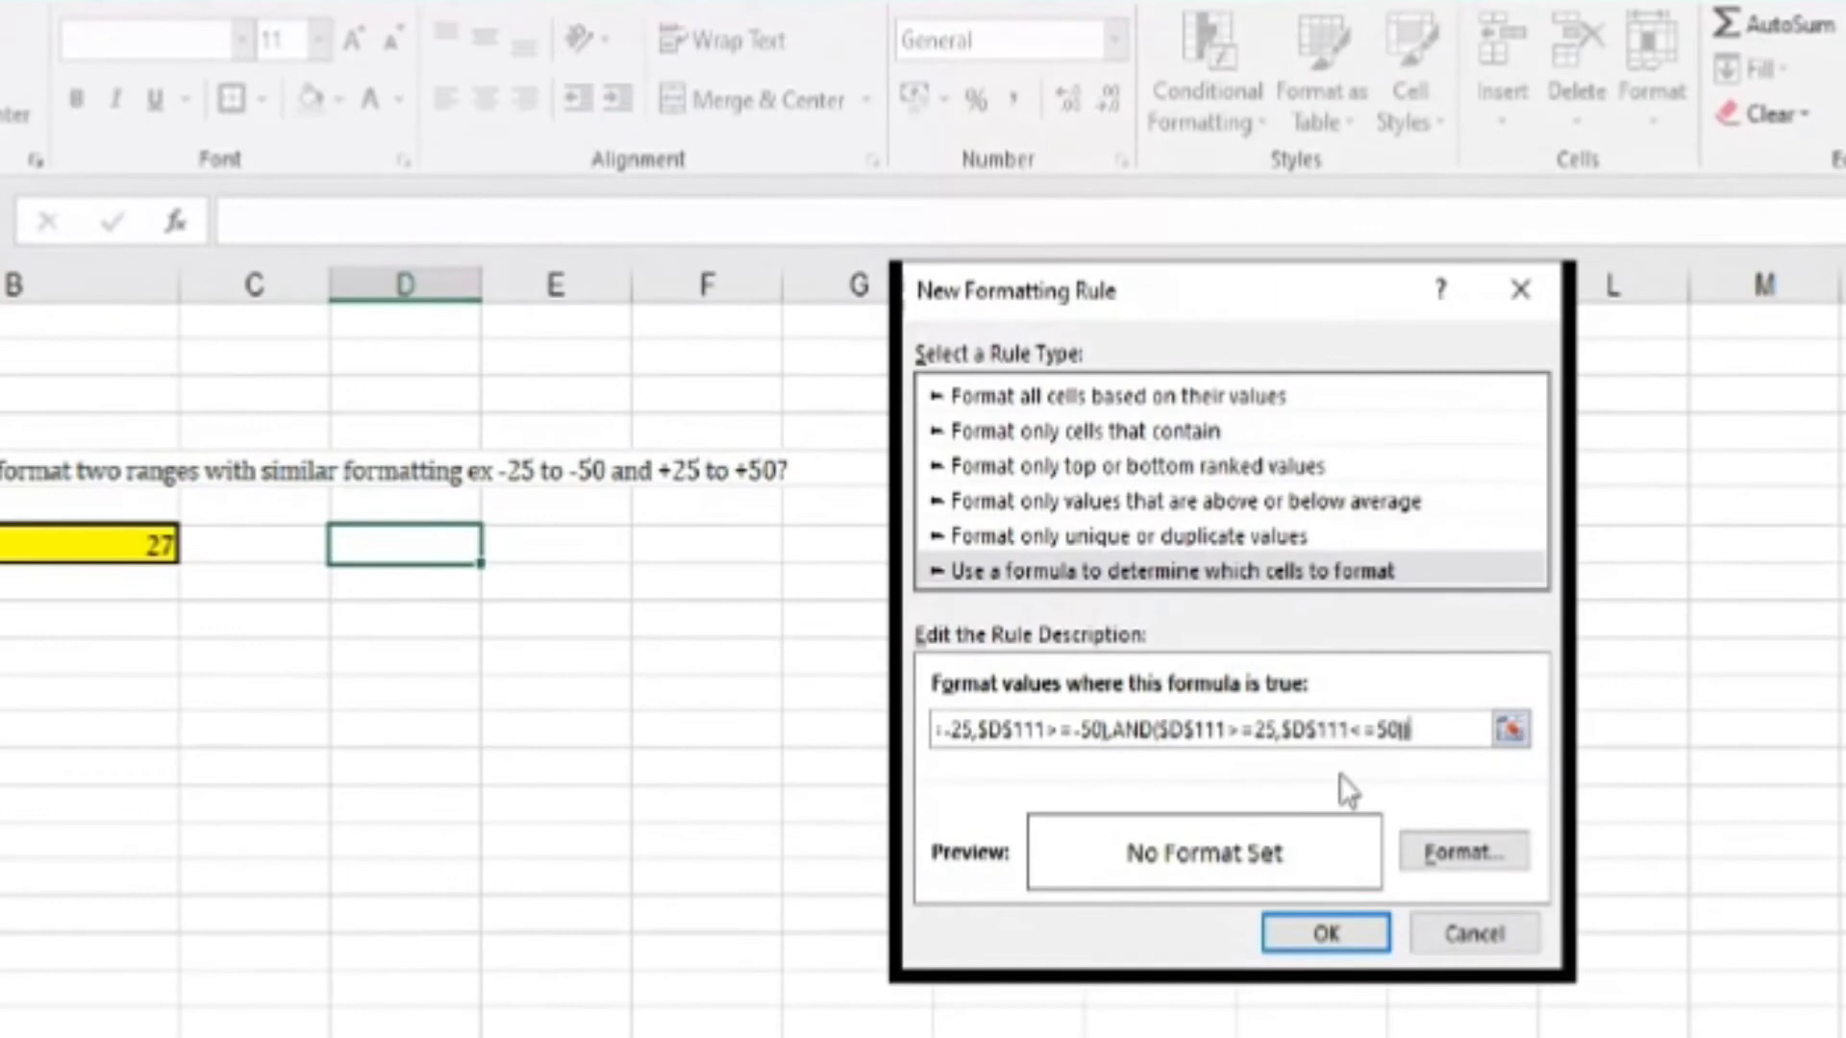
- Give the combined rule a yellow fill and try to apply it to D111
{"action": "left_click", "coordinate": [1434, 854]}
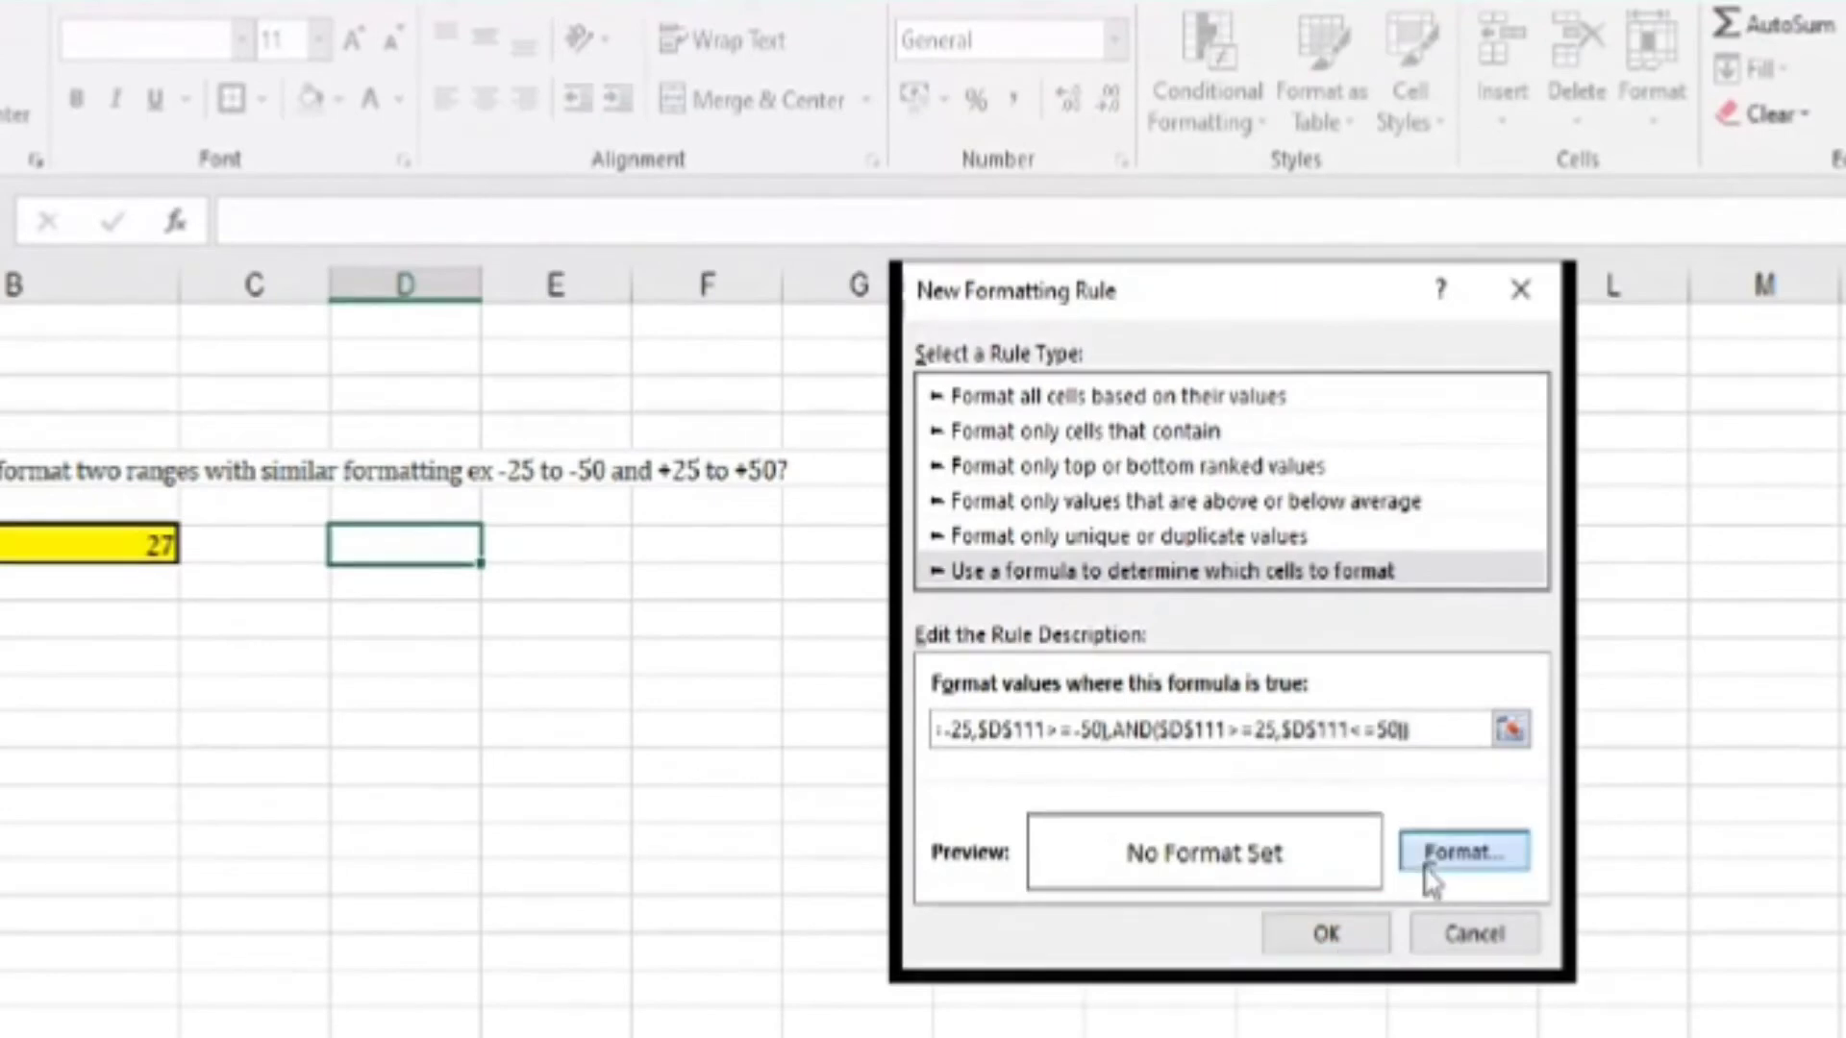
{"action": "left_click", "coordinate": [680, 576]}
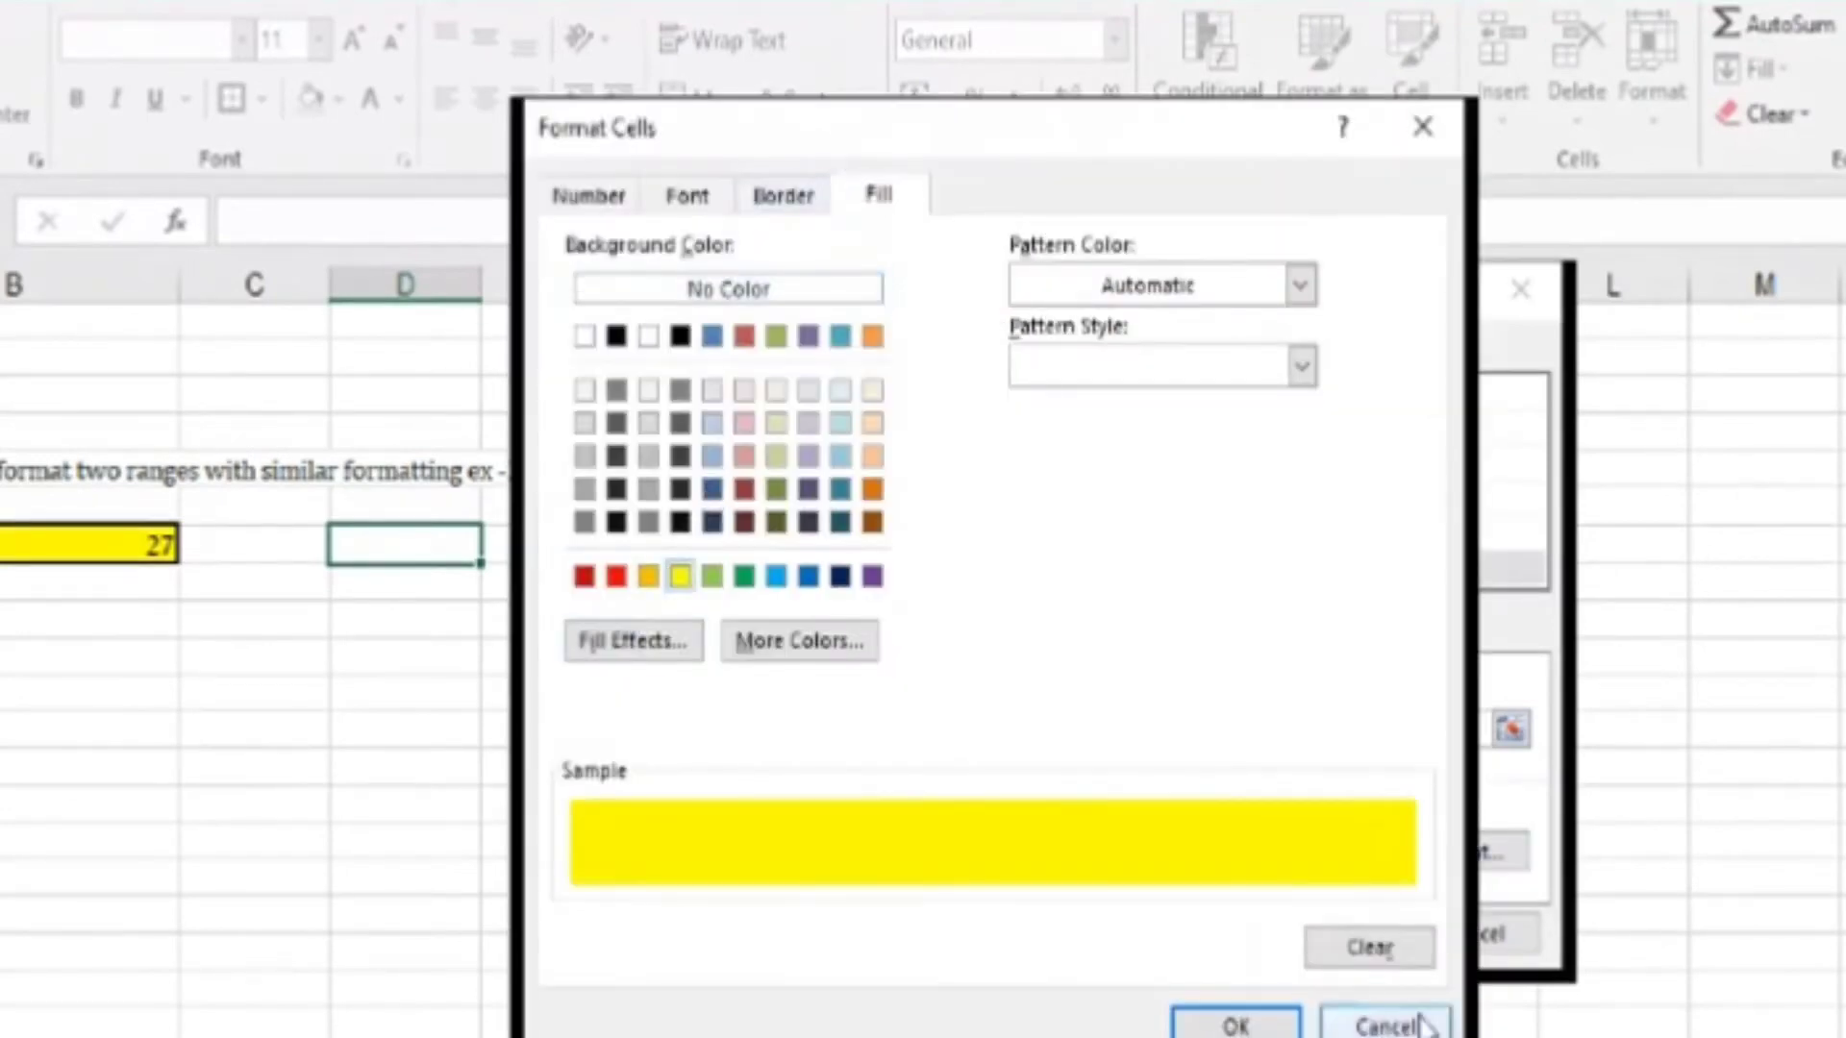
{"action": "left_click", "coordinate": [1286, 1024]}
{"action": "left_click", "coordinate": [1333, 948]}
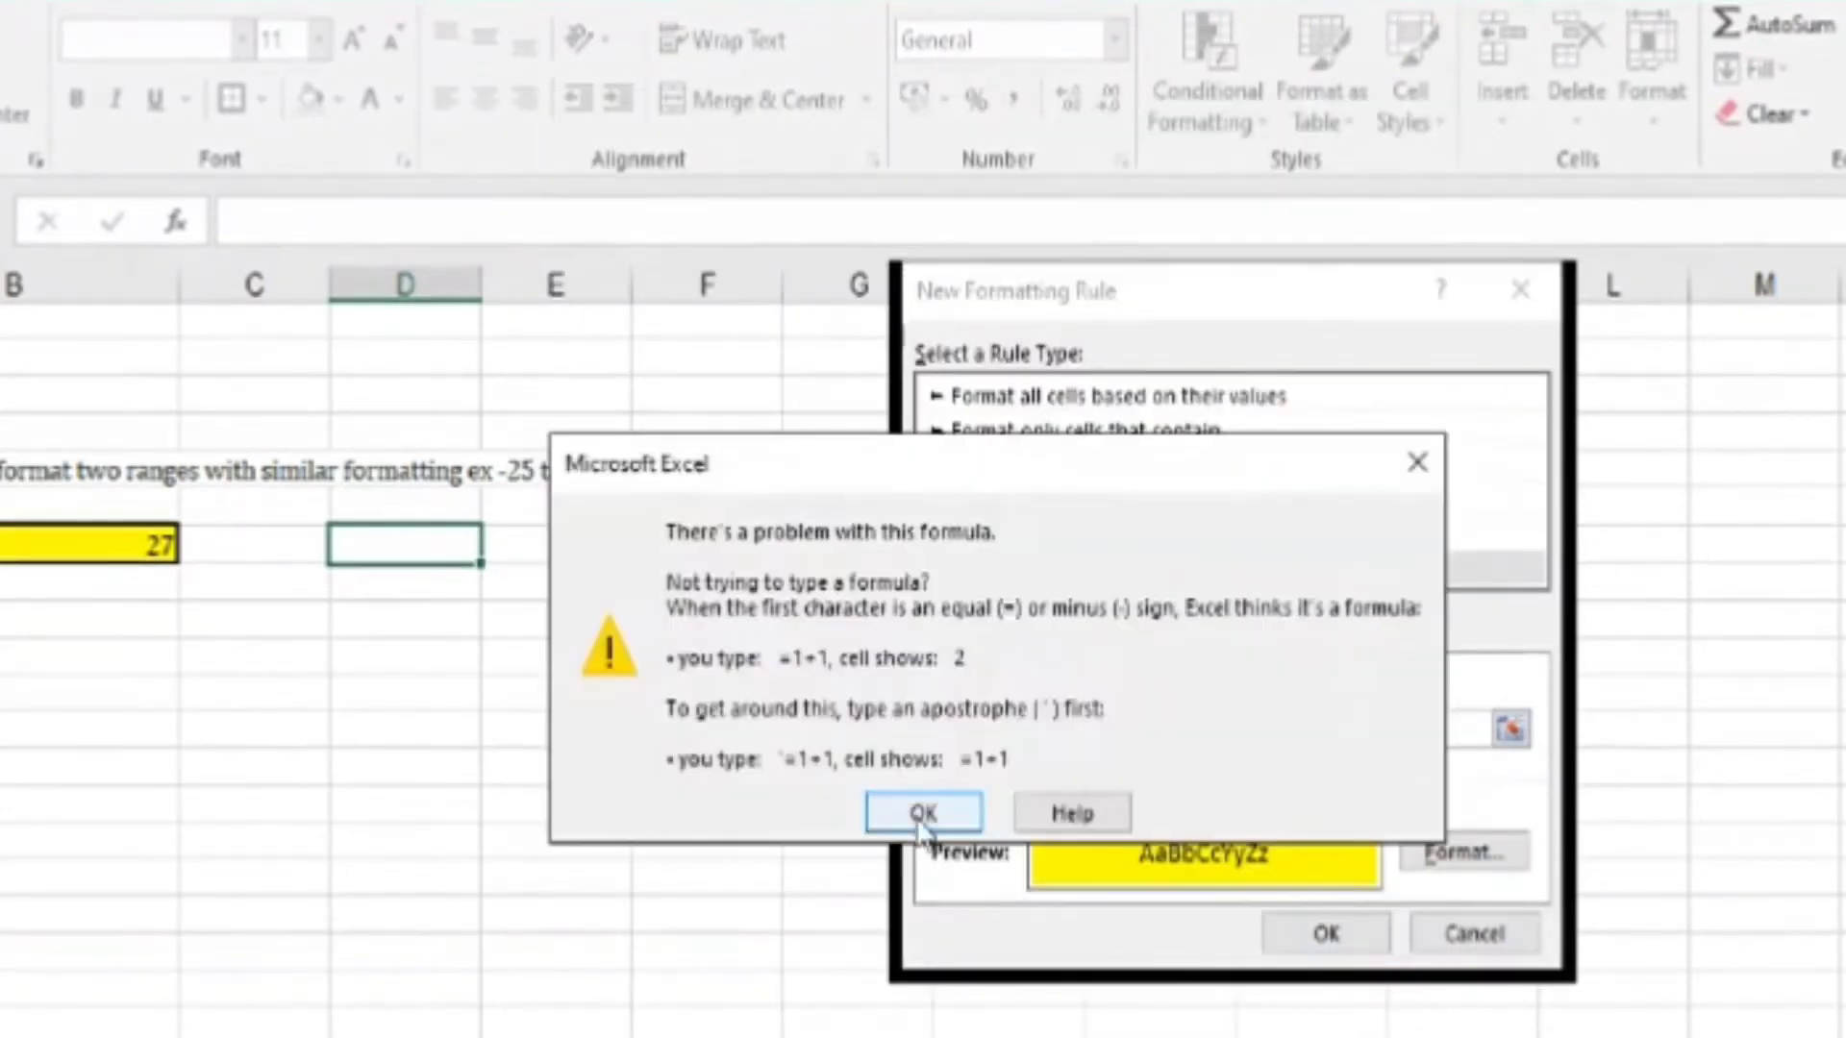
{"action": "left_click", "coordinate": [921, 817]}
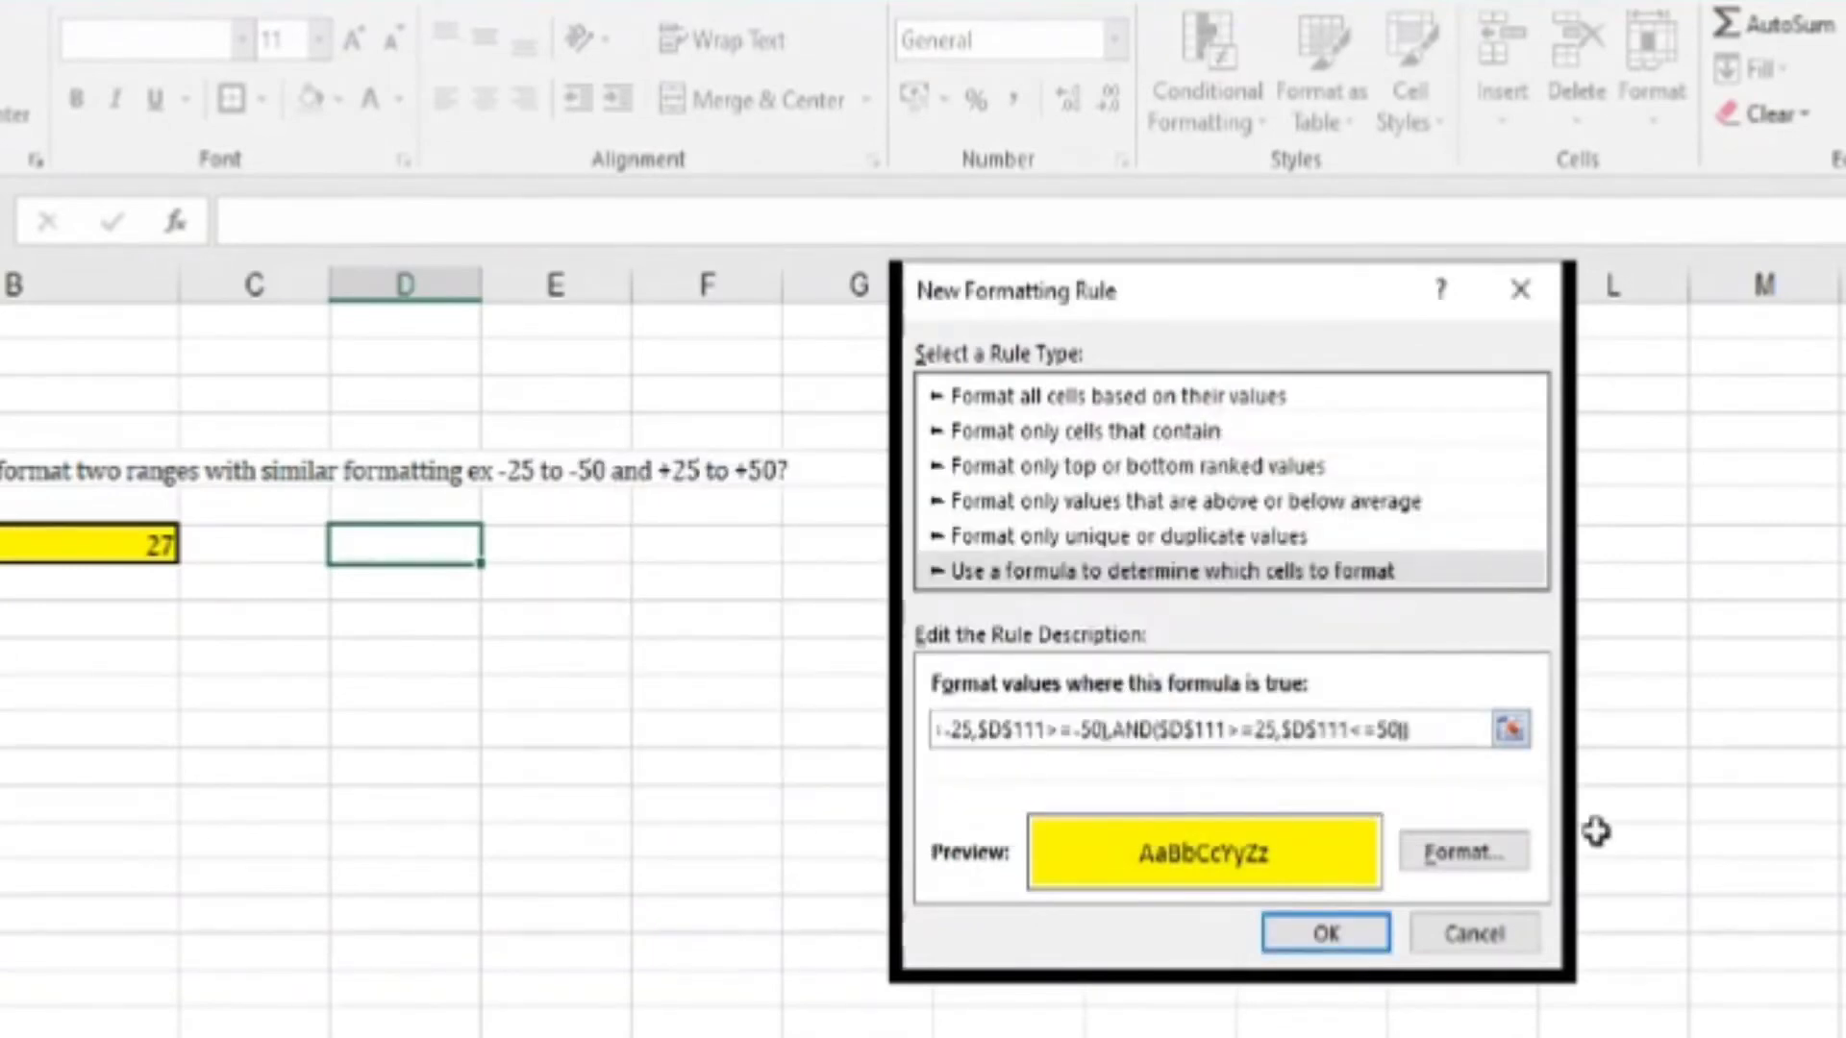
- Correct the syntax of the combined OR/AND rule formula and apply the rule to D111
{"action": "key", "text": "Left"}
{"action": "key", "text": "BackSpace"}
{"action": "key", "text": "BackSpace"}
{"action": "key", "text": "BackSpace"}
{"action": "key", "text": "BackSpace"}
{"action": "key", "text": "BackSpace"}
{"action": "key", "text": "Left"}
{"action": "key", "text": "Left"}
{"action": "key", "text": "Left"}
{"action": "key", "text": "Left"}
{"action": "key", "text": "Left"}
{"action": "key", "text": "Left"}
{"action": "key", "text": "Left"}
{"action": "key", "text": "Left"}
{"action": "key", "text": "Left"}
{"action": "key", "text": "Left"}
{"action": "key", "text": "Left"}
{"action": "key", "text": "Left"}
{"action": "key", "text": "Left"}
{"action": "key", "text": "Left"}
{"action": "key", "text": "Left"}
{"action": "key", "text": "Left"}
{"action": "key", "text": "Left"}
{"action": "key", "text": "Left"}
{"action": "key", "text": "Left"}
{"action": "key", "text": "Left"}
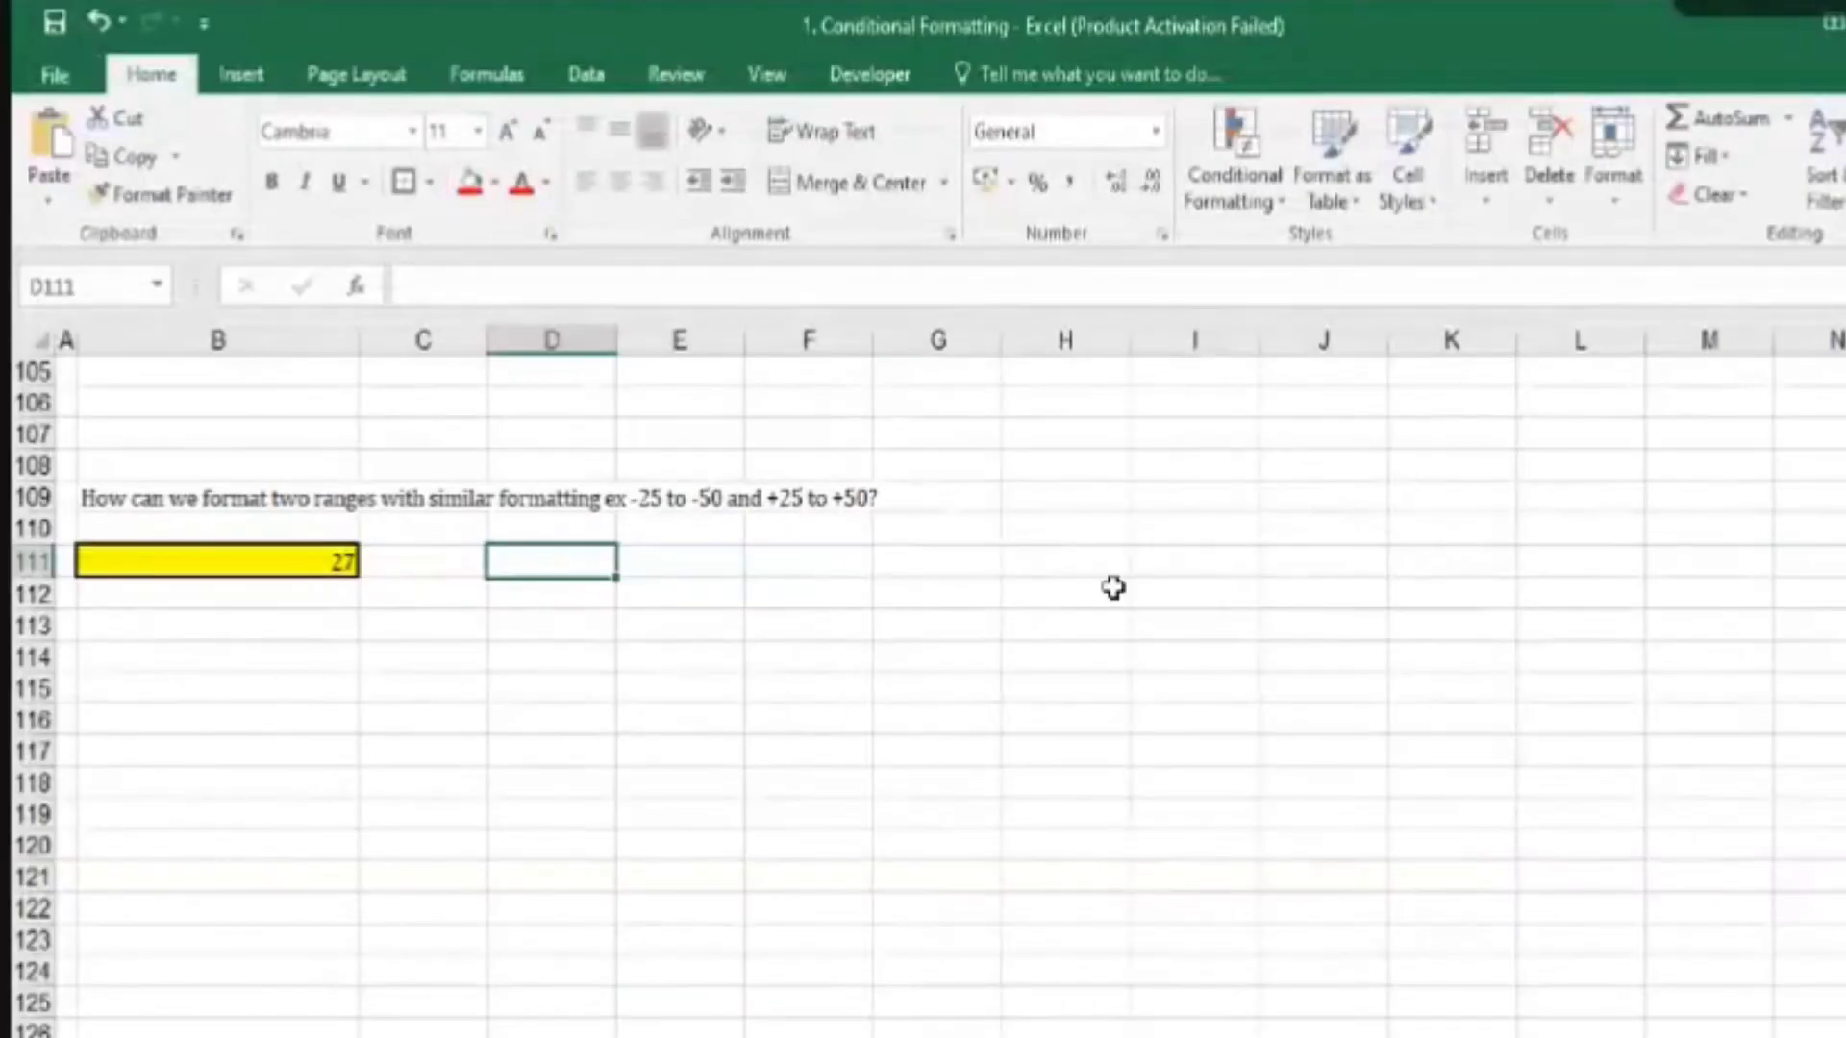
- Test the combined rule in D111 by entering -26, 26, 50 and -50 in turn
{"action": "type", "text": "-26"}
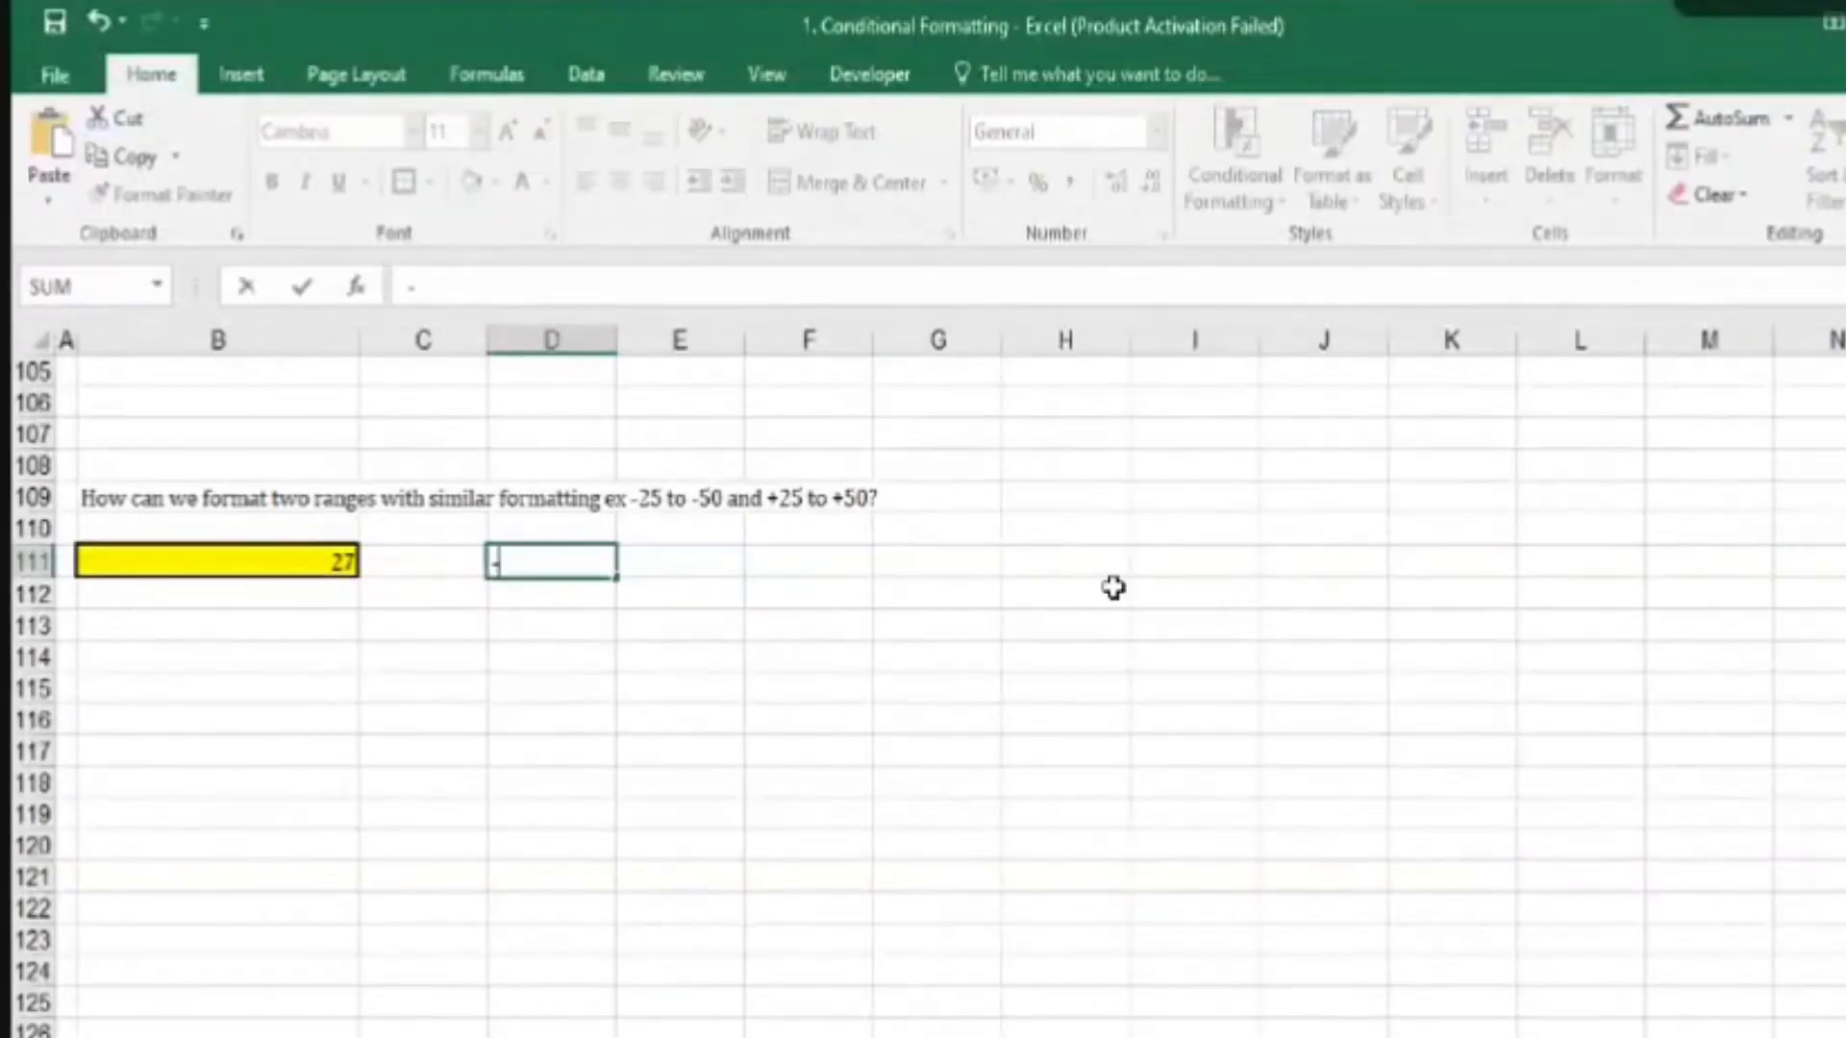
{"action": "key", "text": "Return"}
{"action": "key", "text": "Up"}
{"action": "type", "text": "2"}
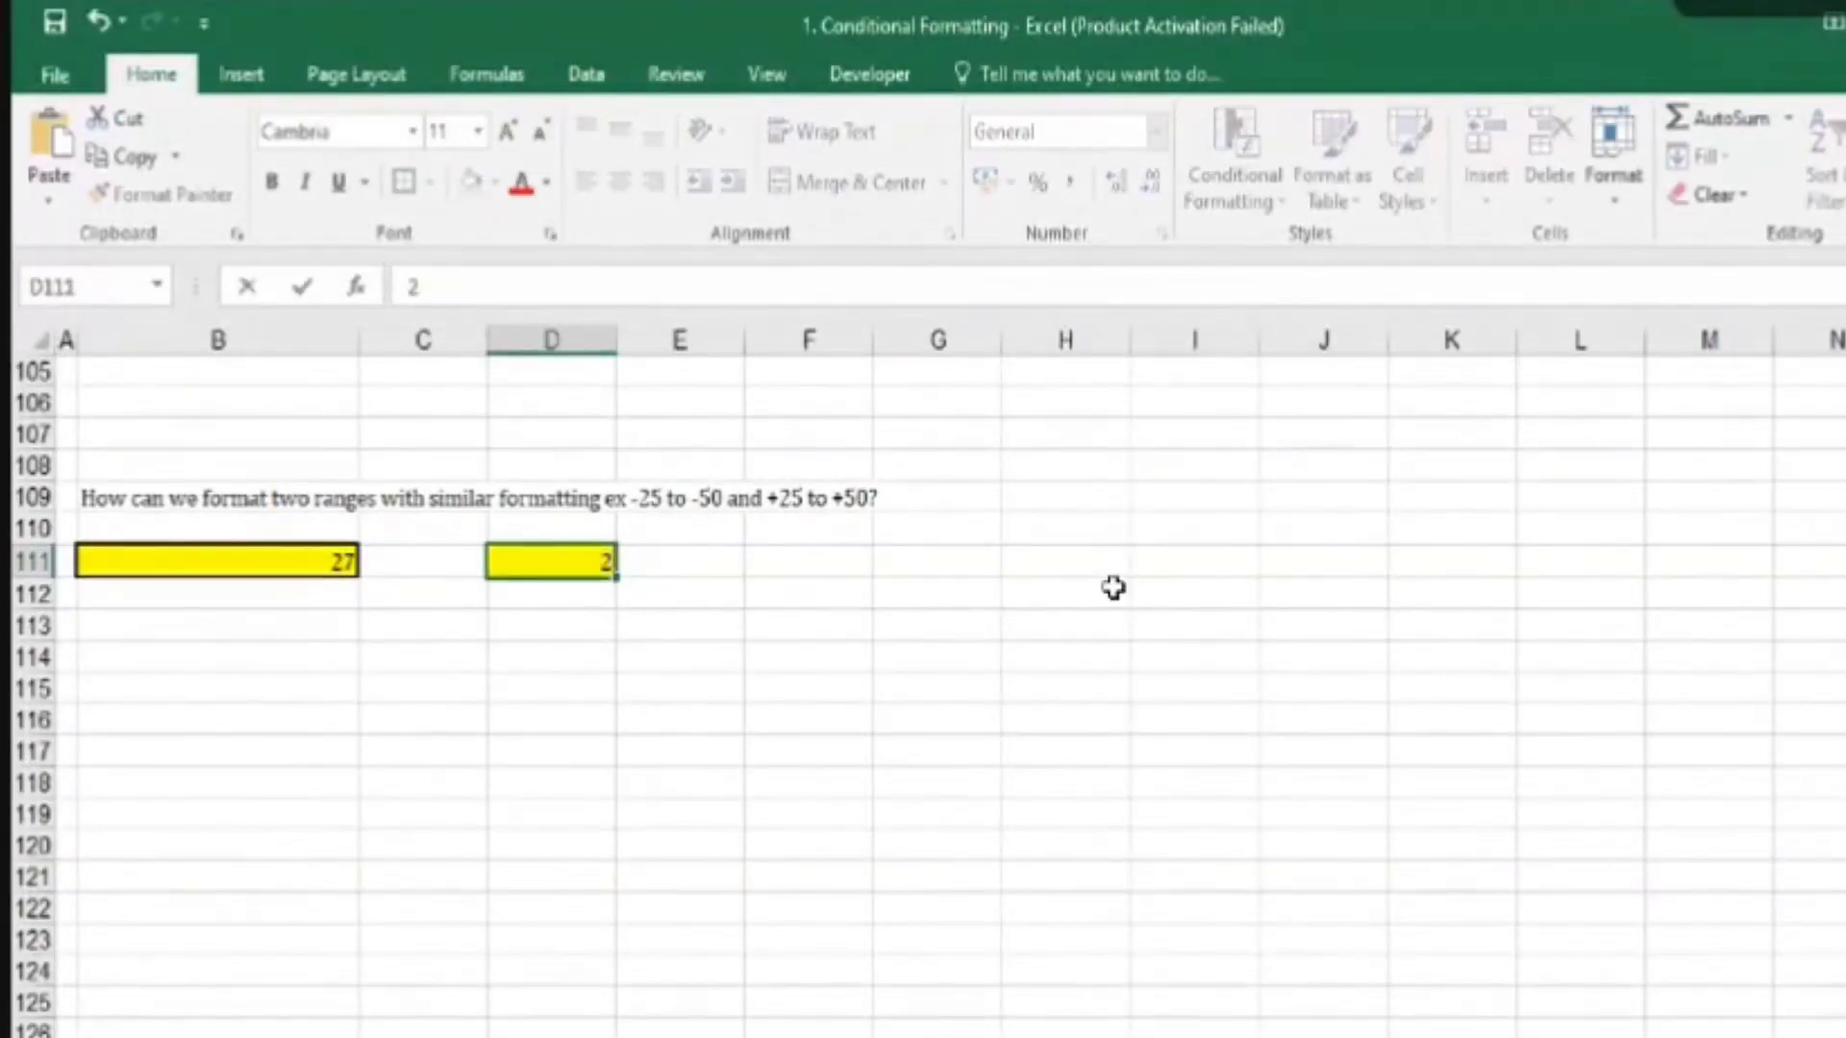
{"action": "key", "text": "Return"}
{"action": "key", "text": "Up"}
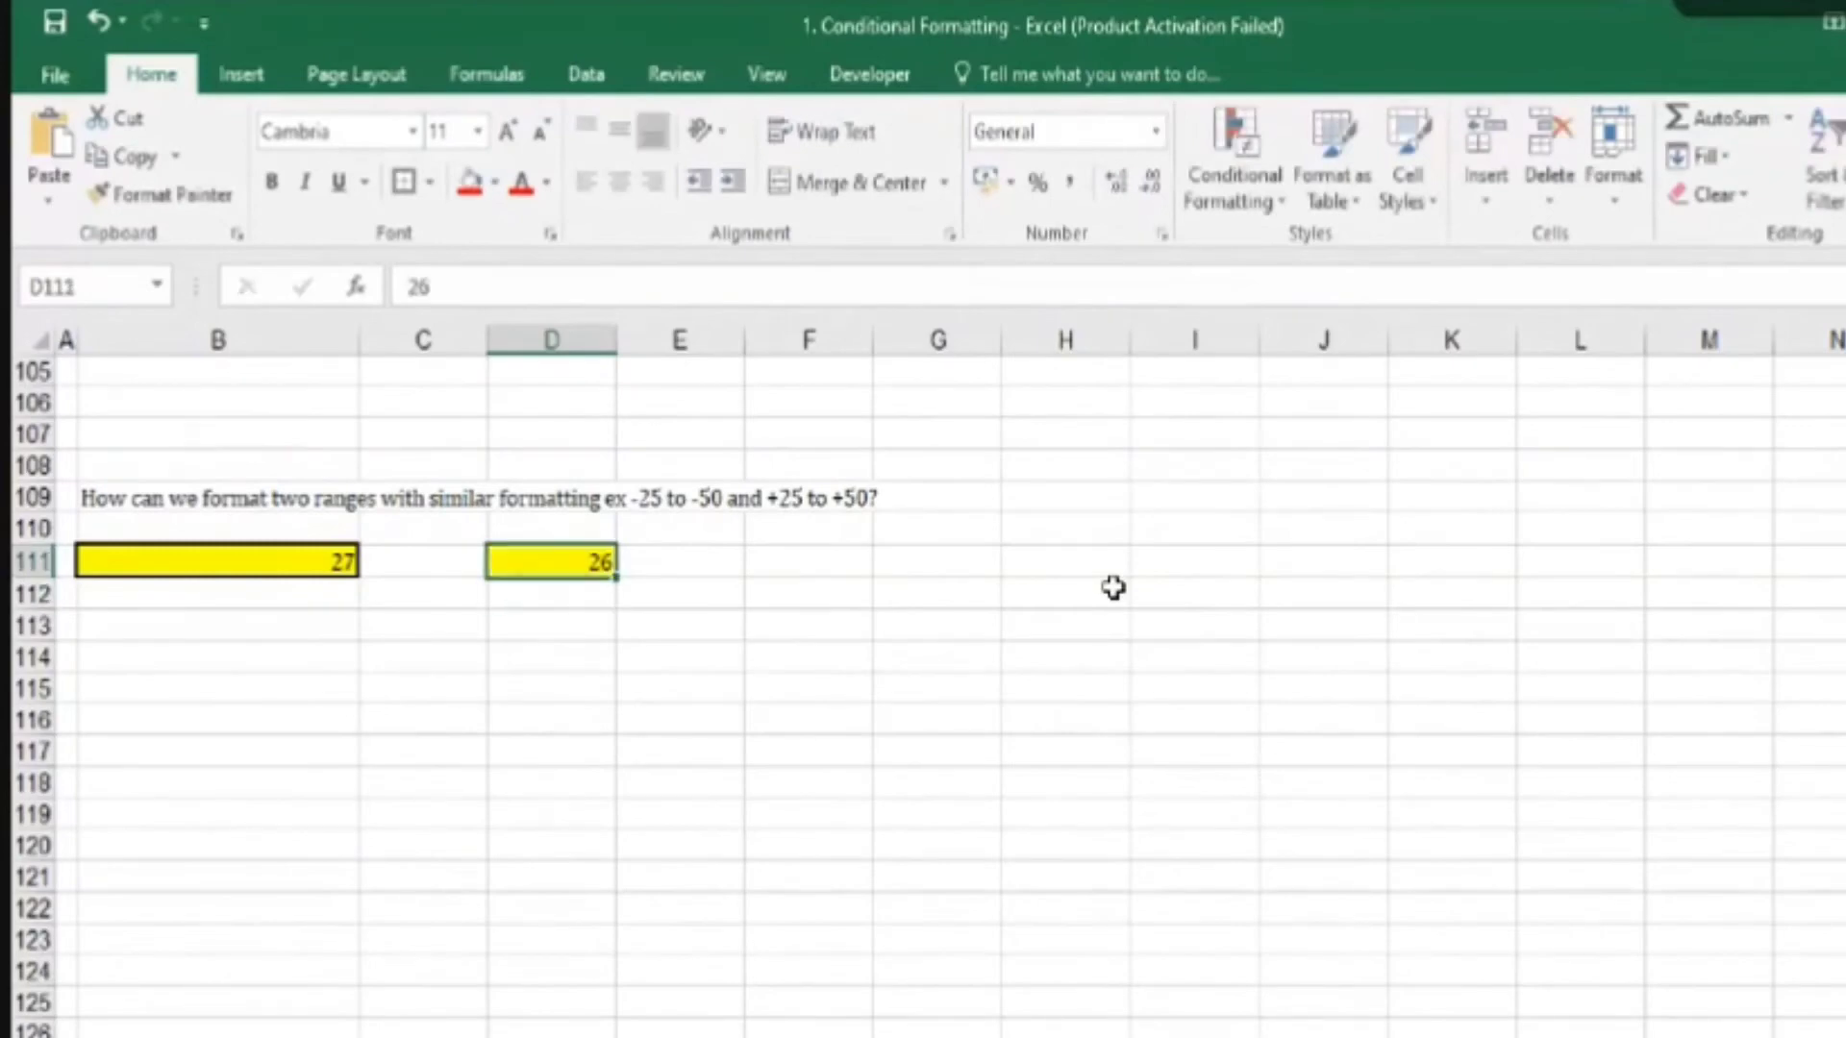
{"action": "type", "text": "50"}
{"action": "key", "text": "Return"}
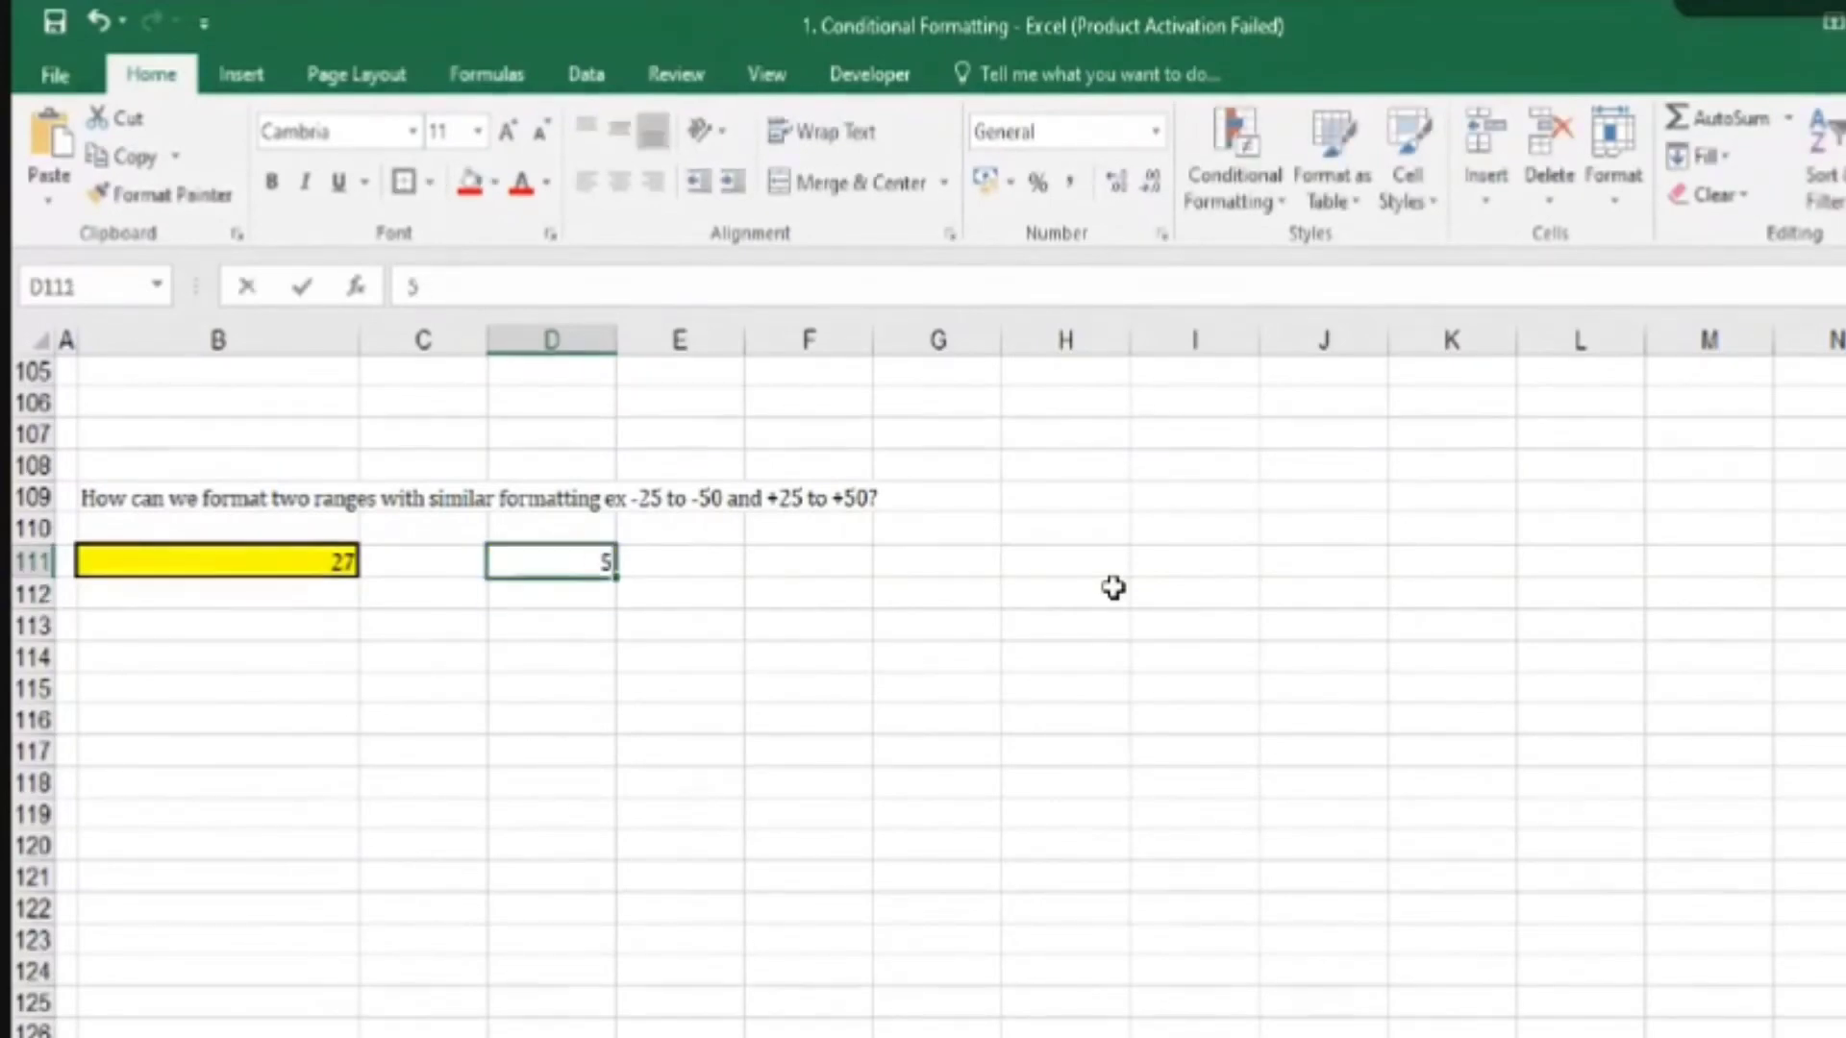
{"action": "key", "text": "Up"}
{"action": "type", "text": "-50"}
{"action": "key", "text": "Return"}
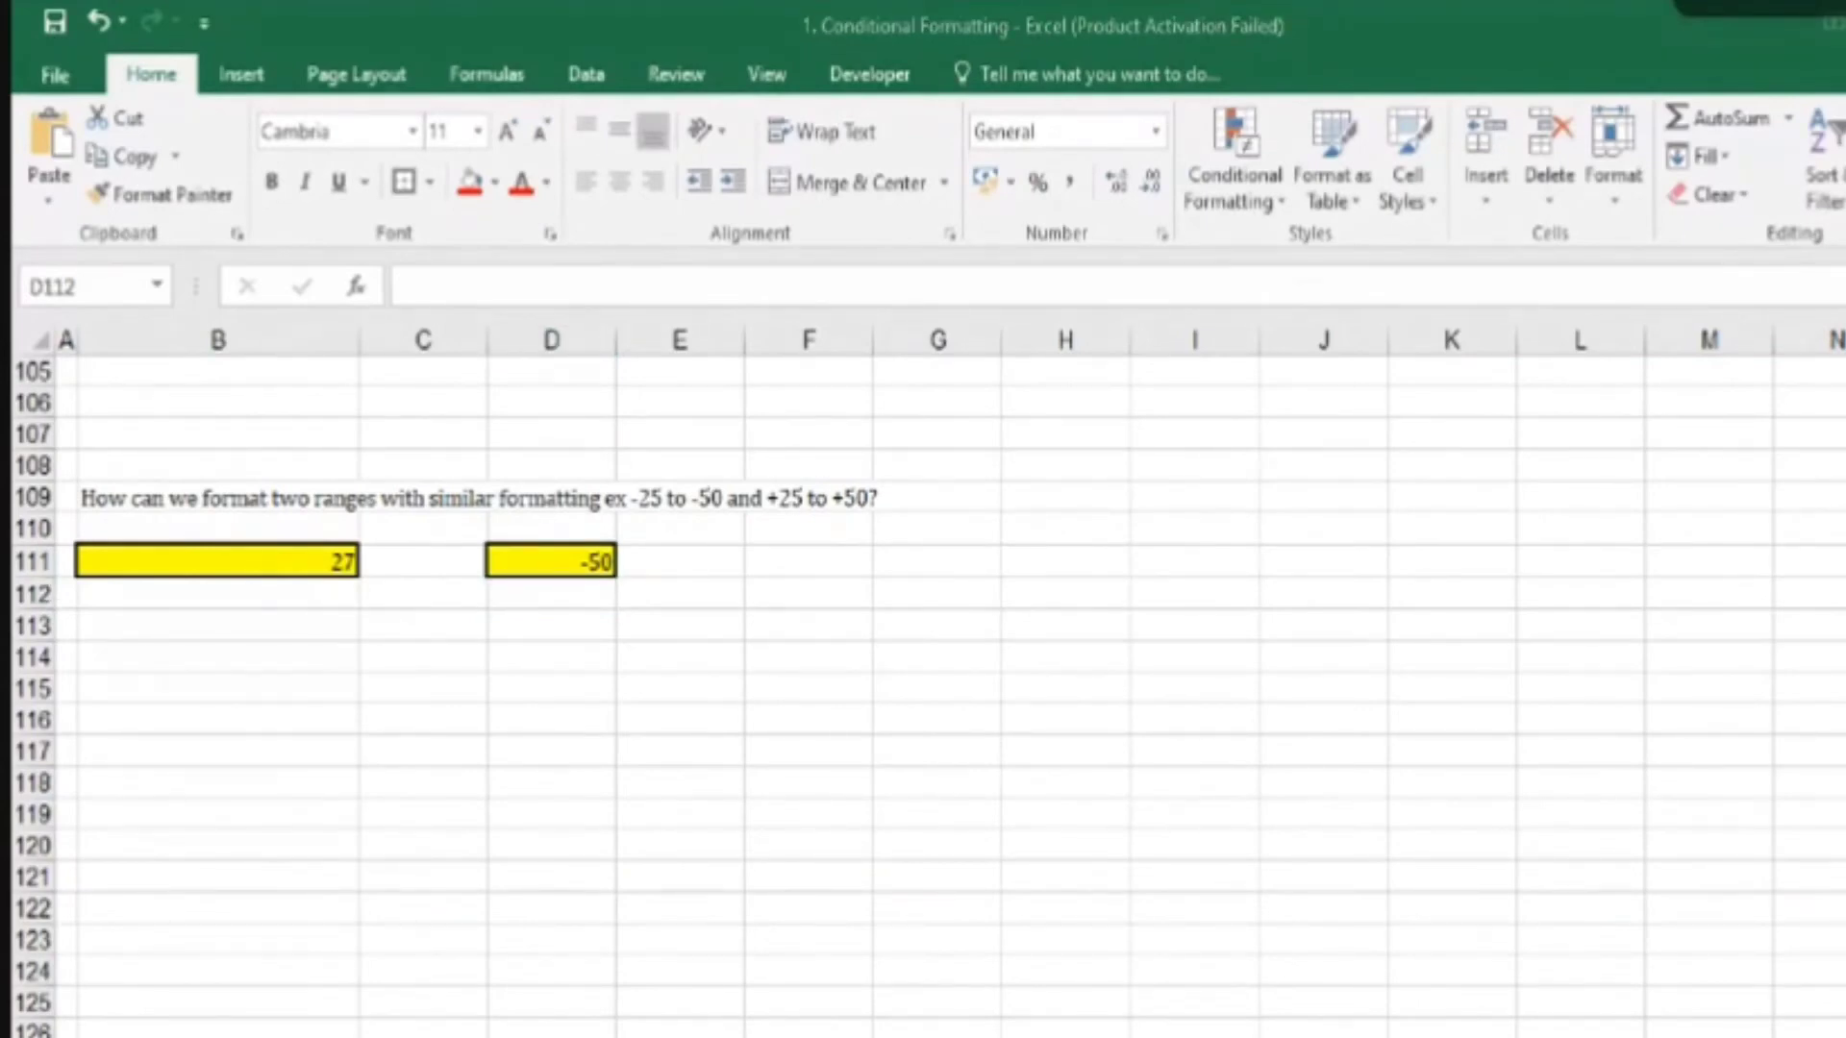
- In the Exercise 4 marks table, change the PHY mark in C71 to 19
{"action": "scroll", "coordinate": [351, 736], "scroll_direction": "up", "scroll_amount": 14}
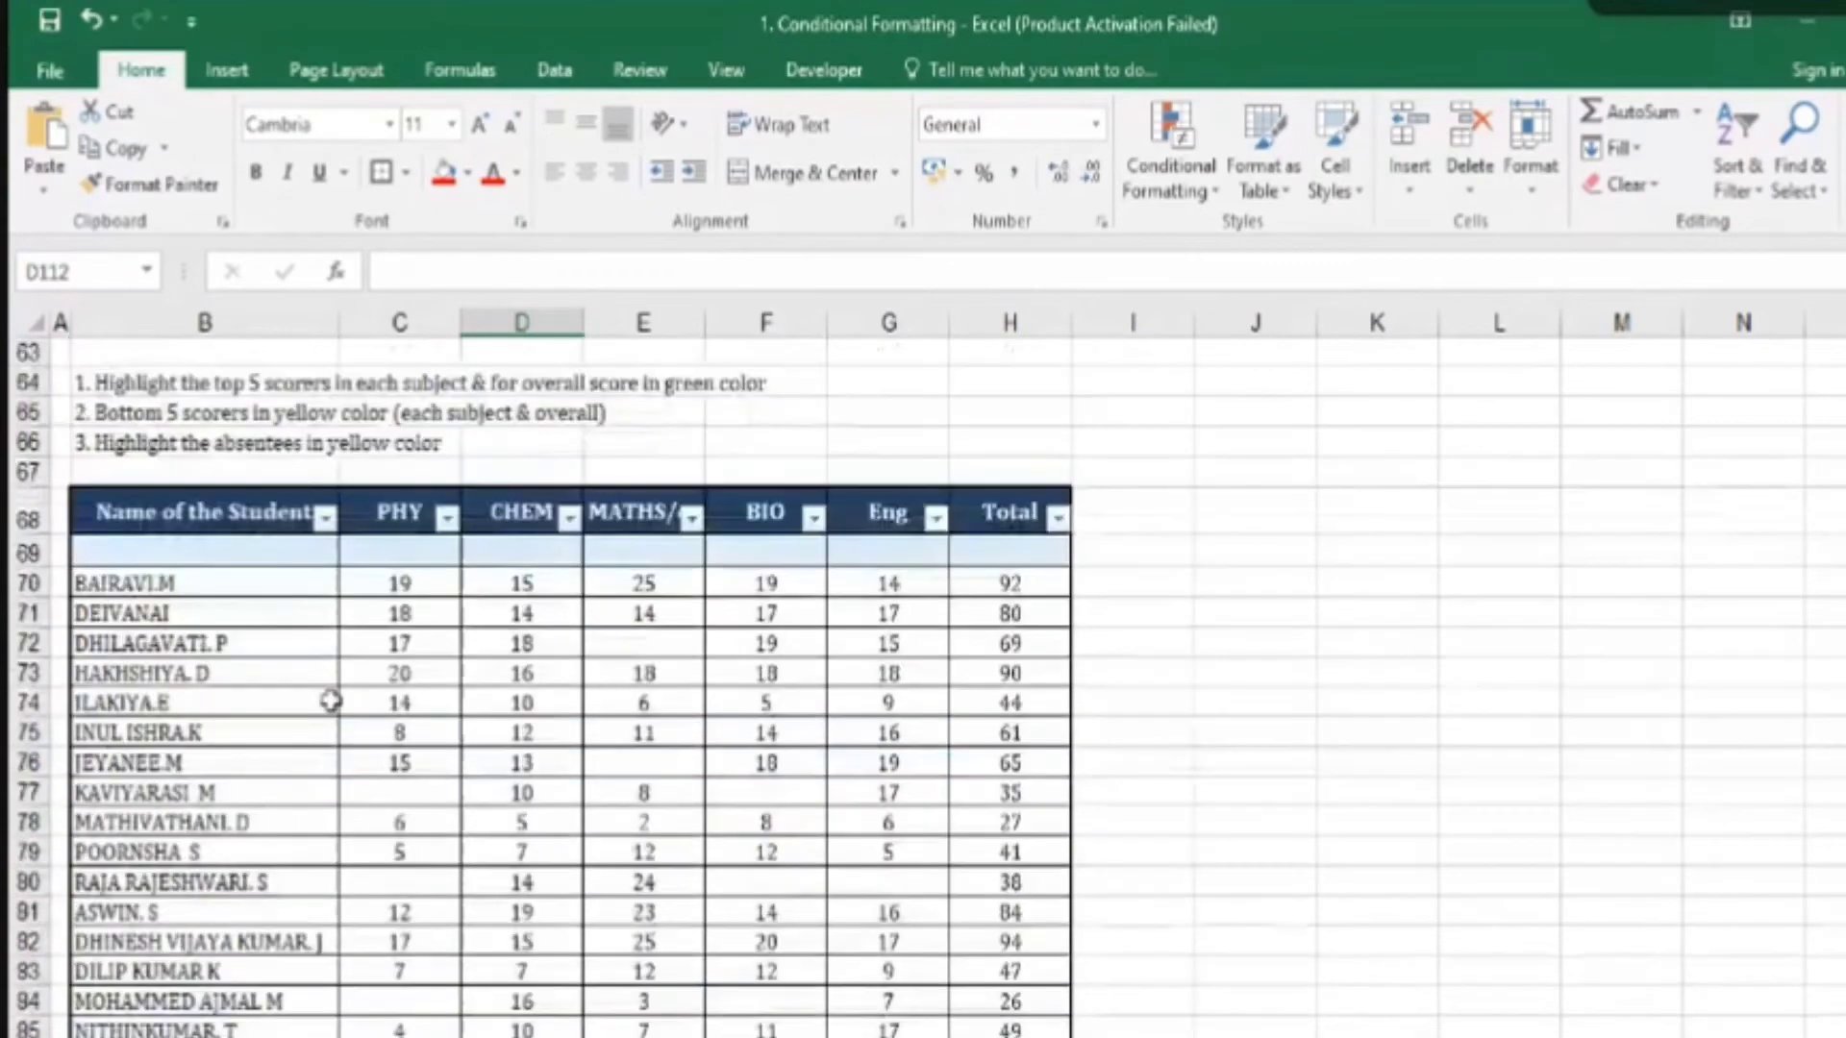
{"action": "scroll", "coordinate": [331, 701], "scroll_direction": "down", "scroll_amount": 1}
{"action": "left_click", "coordinate": [433, 712]}
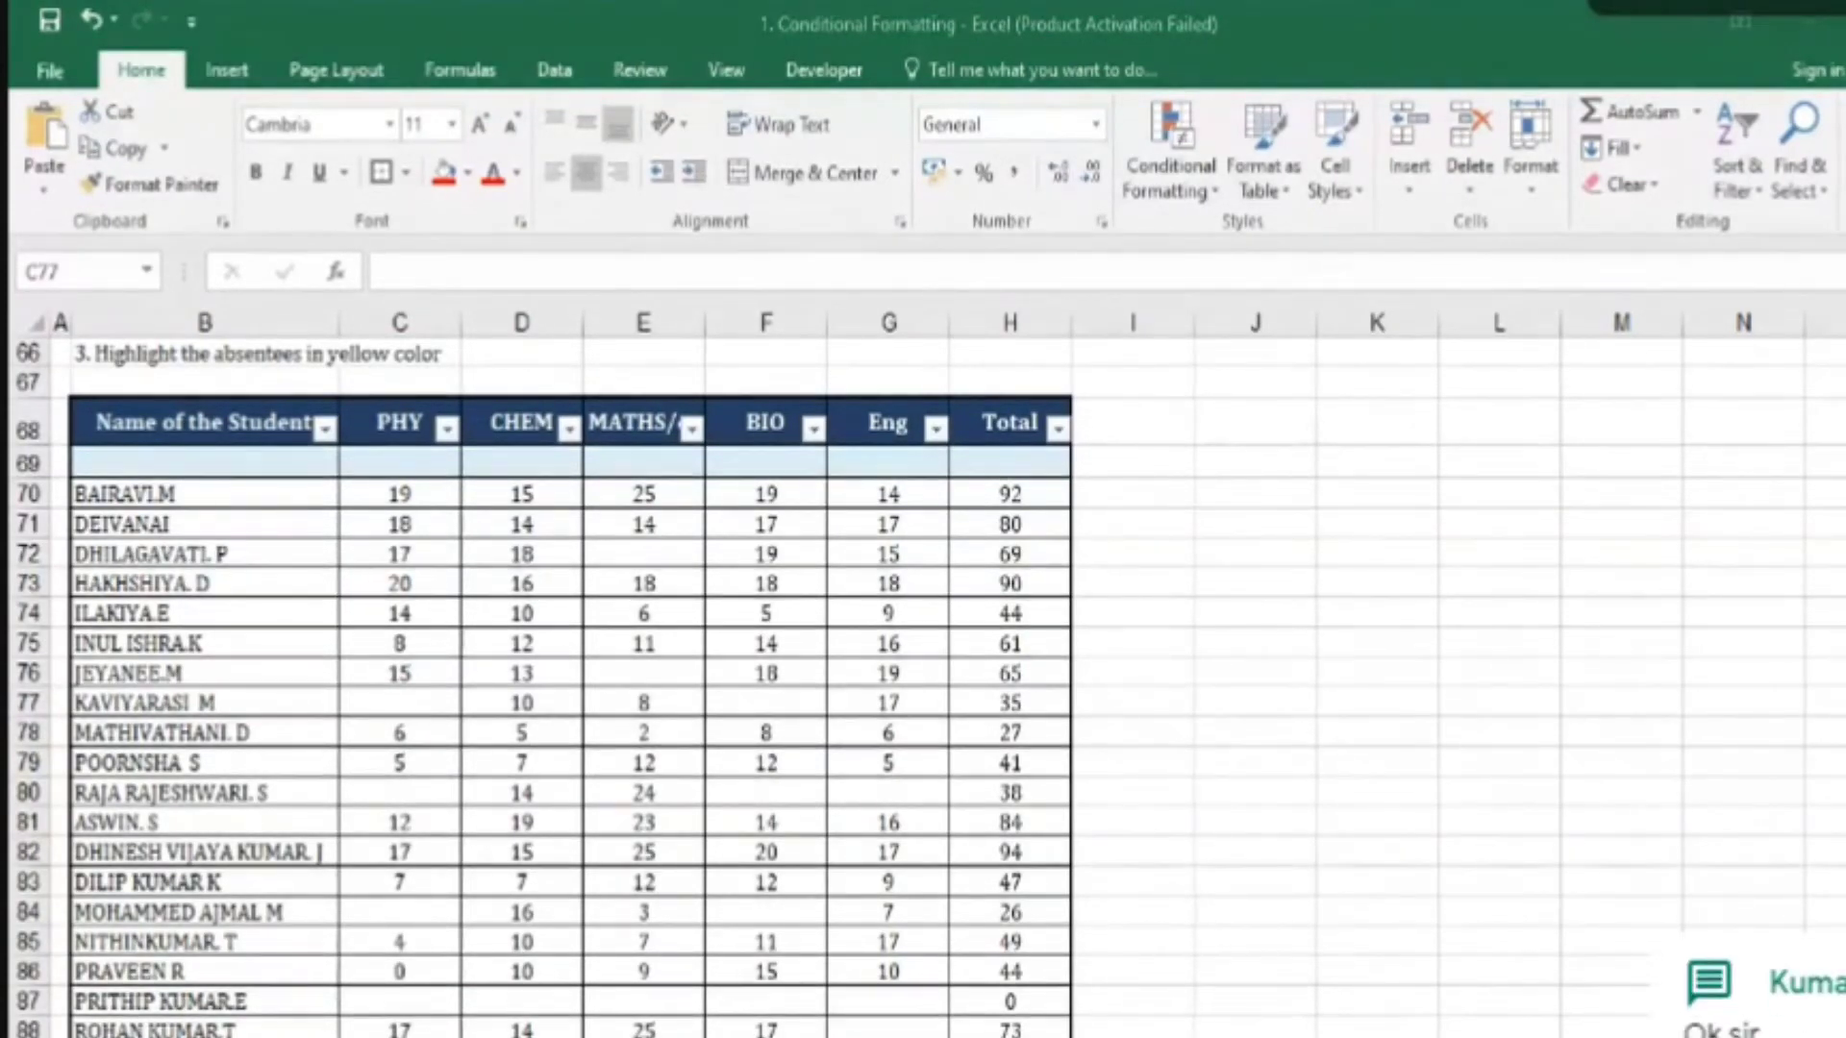
{"action": "key", "text": "Left"}
{"action": "key", "text": "Right"}
{"action": "key", "text": "Up"}
{"action": "key", "text": "Up"}
{"action": "key", "text": "Up"}
{"action": "key", "text": "Up"}
{"action": "key", "text": "Up"}
{"action": "key", "text": "Up"}
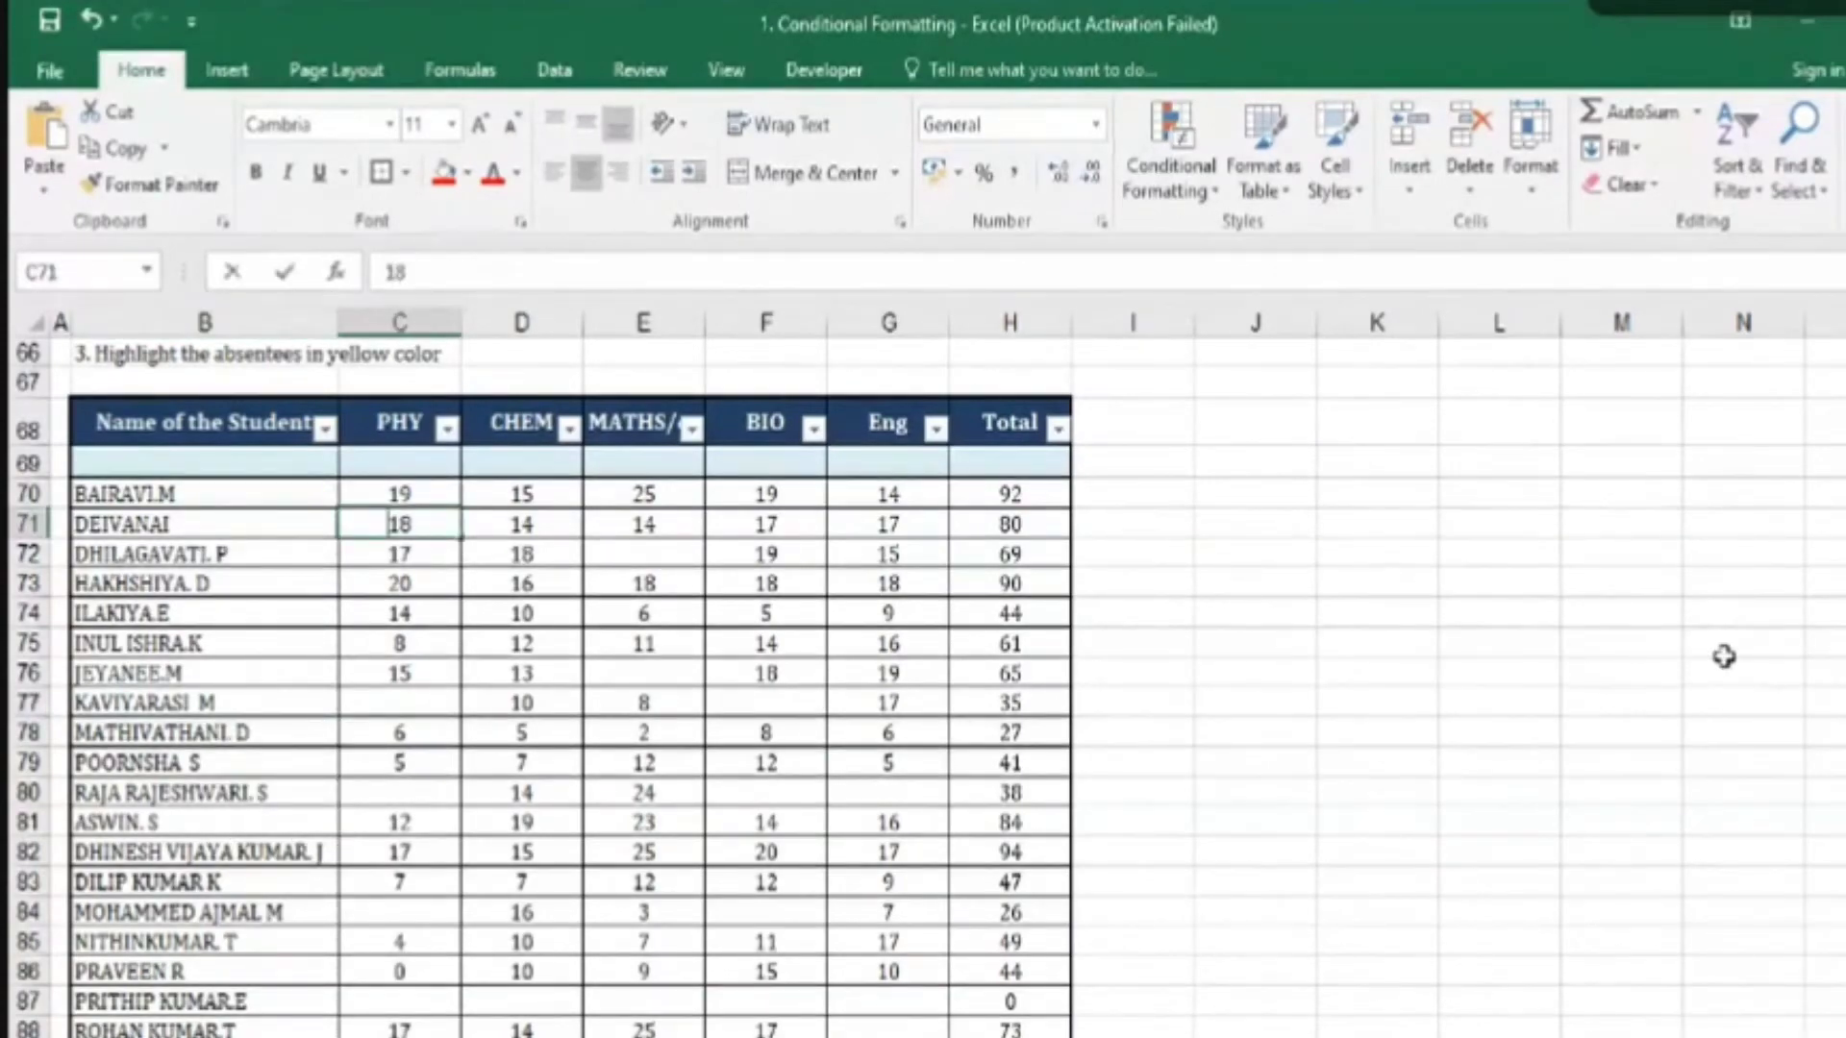
{"action": "key", "text": "BackSpace"}
{"action": "type", "text": "9"}
{"action": "key", "text": "Return"}
- Apply a Top 5 items rule with Light Red Fill with Dark Red Text to the PHY marks in C70:C94
{"action": "key", "text": "Up"}
{"action": "key", "text": "Up"}
{"action": "key", "text": "ctrl+shift+Down"}
{"action": "key", "text": "ctrl+shift+Down"}
{"action": "key", "text": "ctrl+shift+Down"}
{"action": "key", "text": "ctrl+shift+Down"}
{"action": "key", "text": "ctrl+shift+Down"}
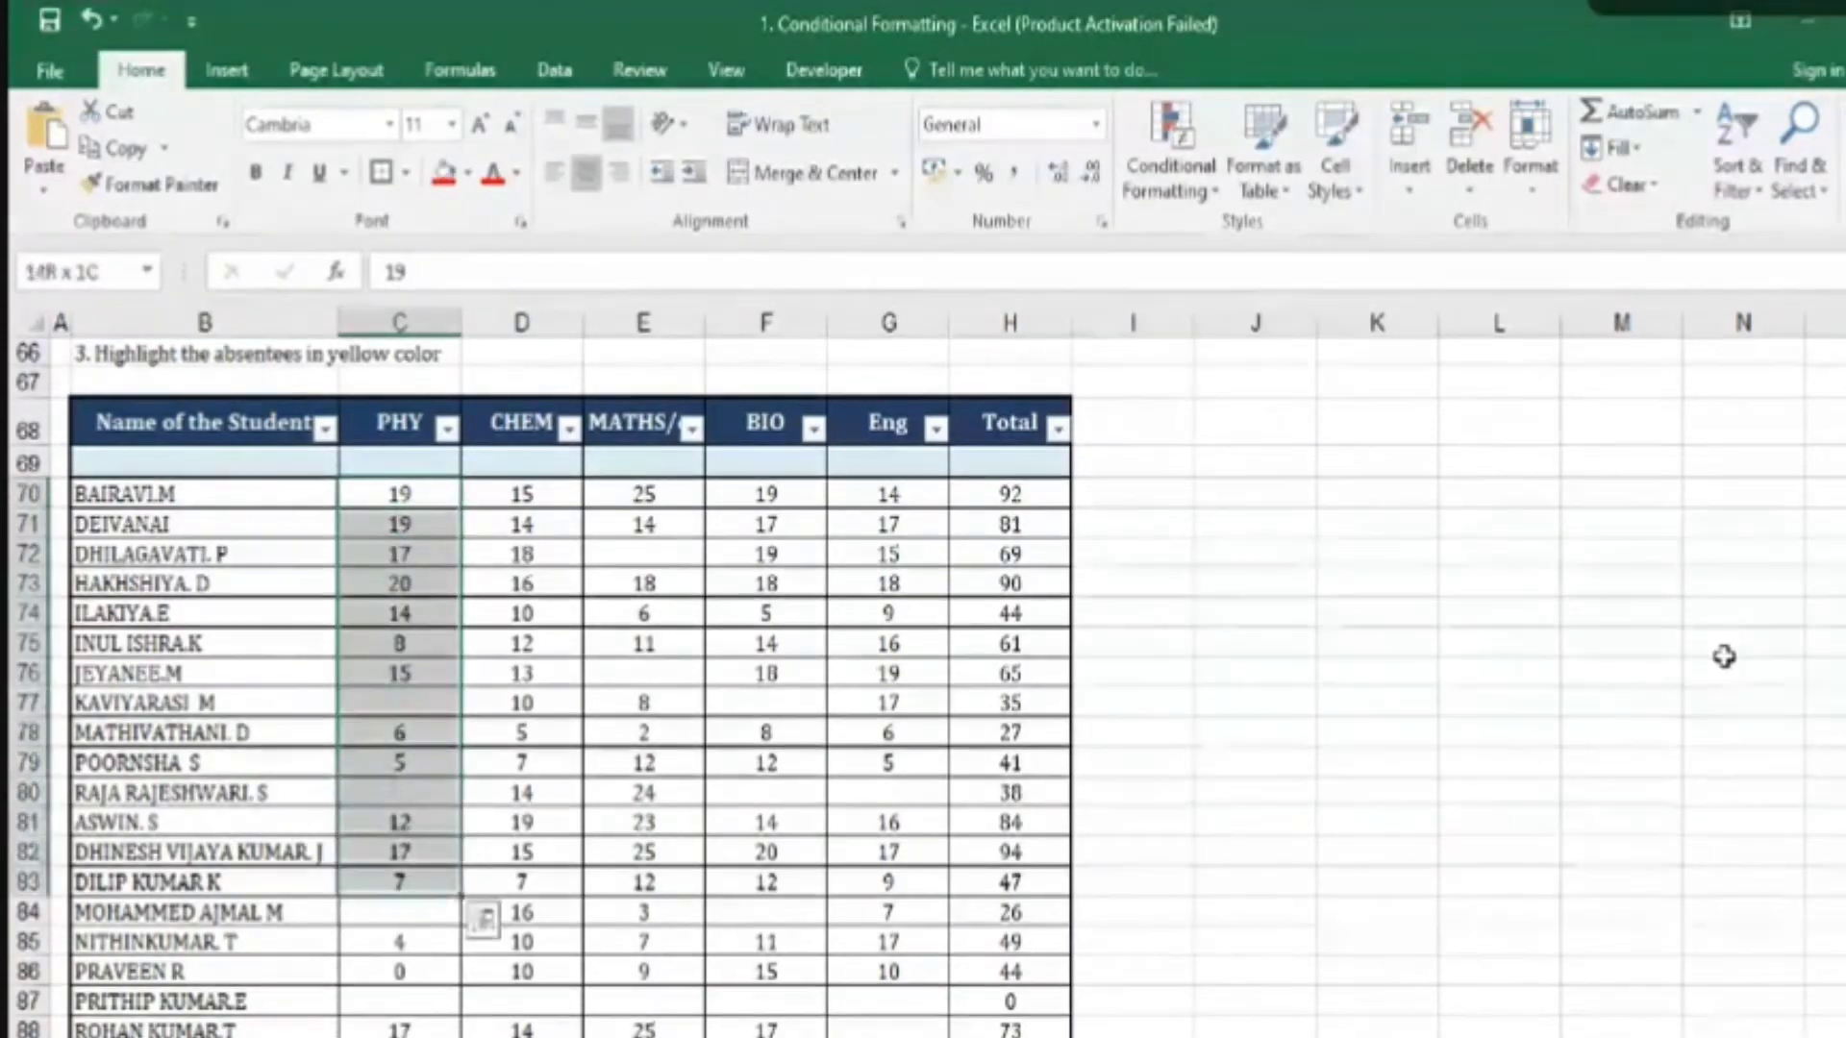
{"action": "key", "text": "shift+Down"}
{"action": "key", "text": "shift+Down"}
{"action": "key", "text": "shift+Down"}
{"action": "key", "text": "shift+Down"}
{"action": "key", "text": "shift+Down"}
{"action": "key", "text": "shift+Down"}
{"action": "key", "text": "shift+Down"}
{"action": "key", "text": "shift+Down"}
{"action": "key", "text": "shift+Down"}
{"action": "key", "text": "shift+Down"}
{"action": "key", "text": "shift+Down"}
{"action": "key", "text": "shift+Down"}
{"action": "key", "text": "shift+Down"}
{"action": "key", "text": "shift+Up"}
{"action": "key", "text": "shift+Up"}
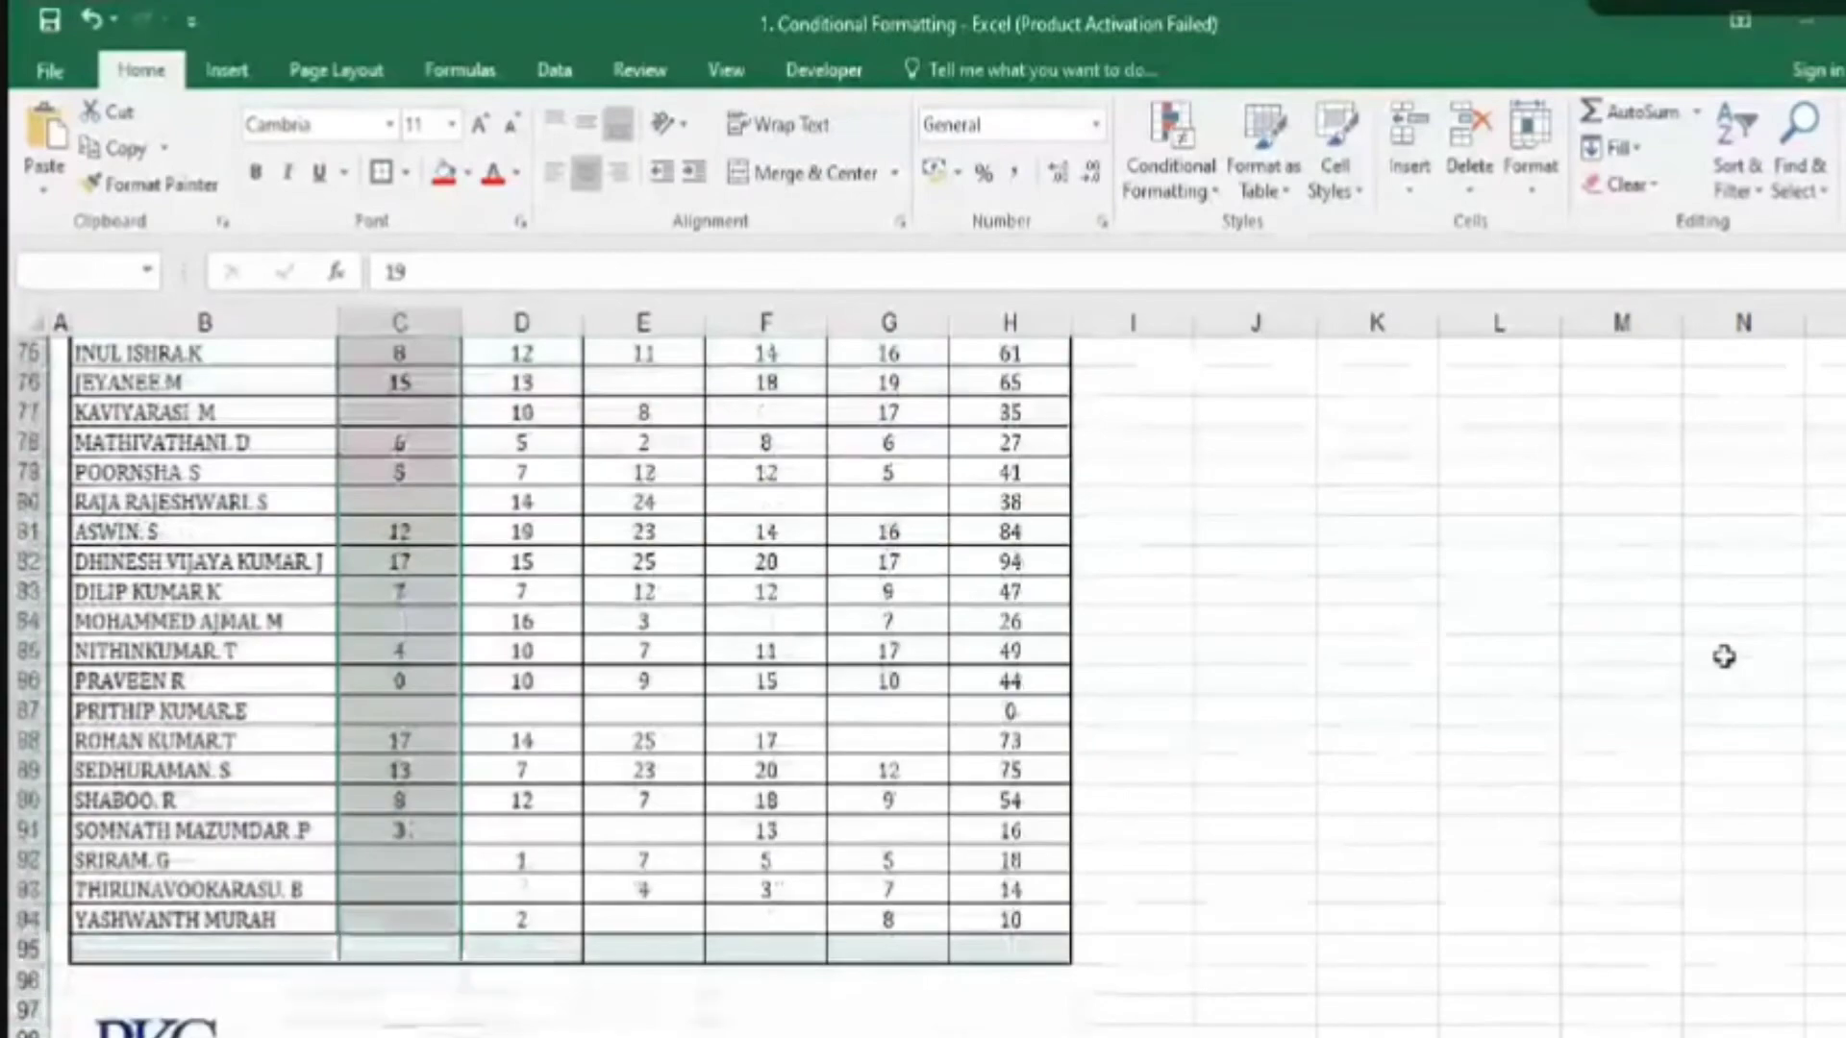
{"action": "scroll", "coordinate": [1635, 596], "scroll_direction": "up", "scroll_amount": 2}
{"action": "left_click", "coordinate": [1172, 164]}
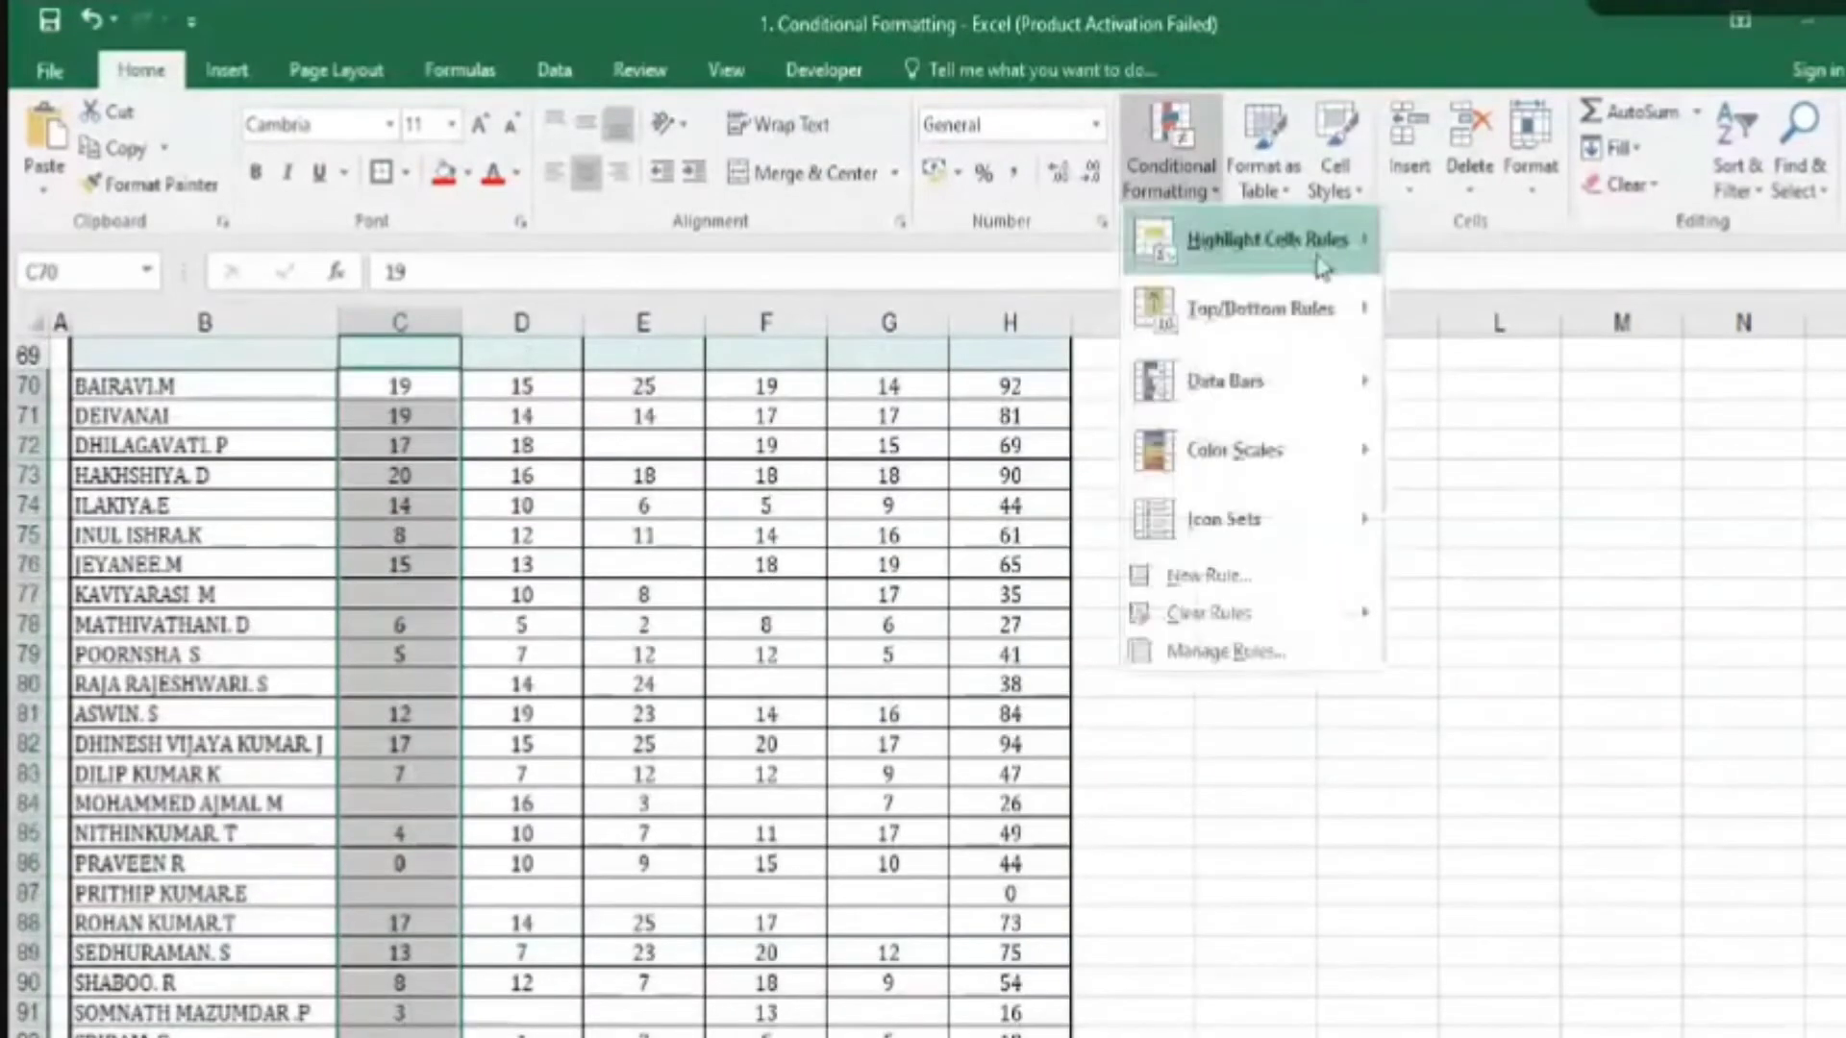
{"action": "mouse_move", "coordinate": [1279, 348]}
{"action": "mouse_move", "coordinate": [1269, 310]}
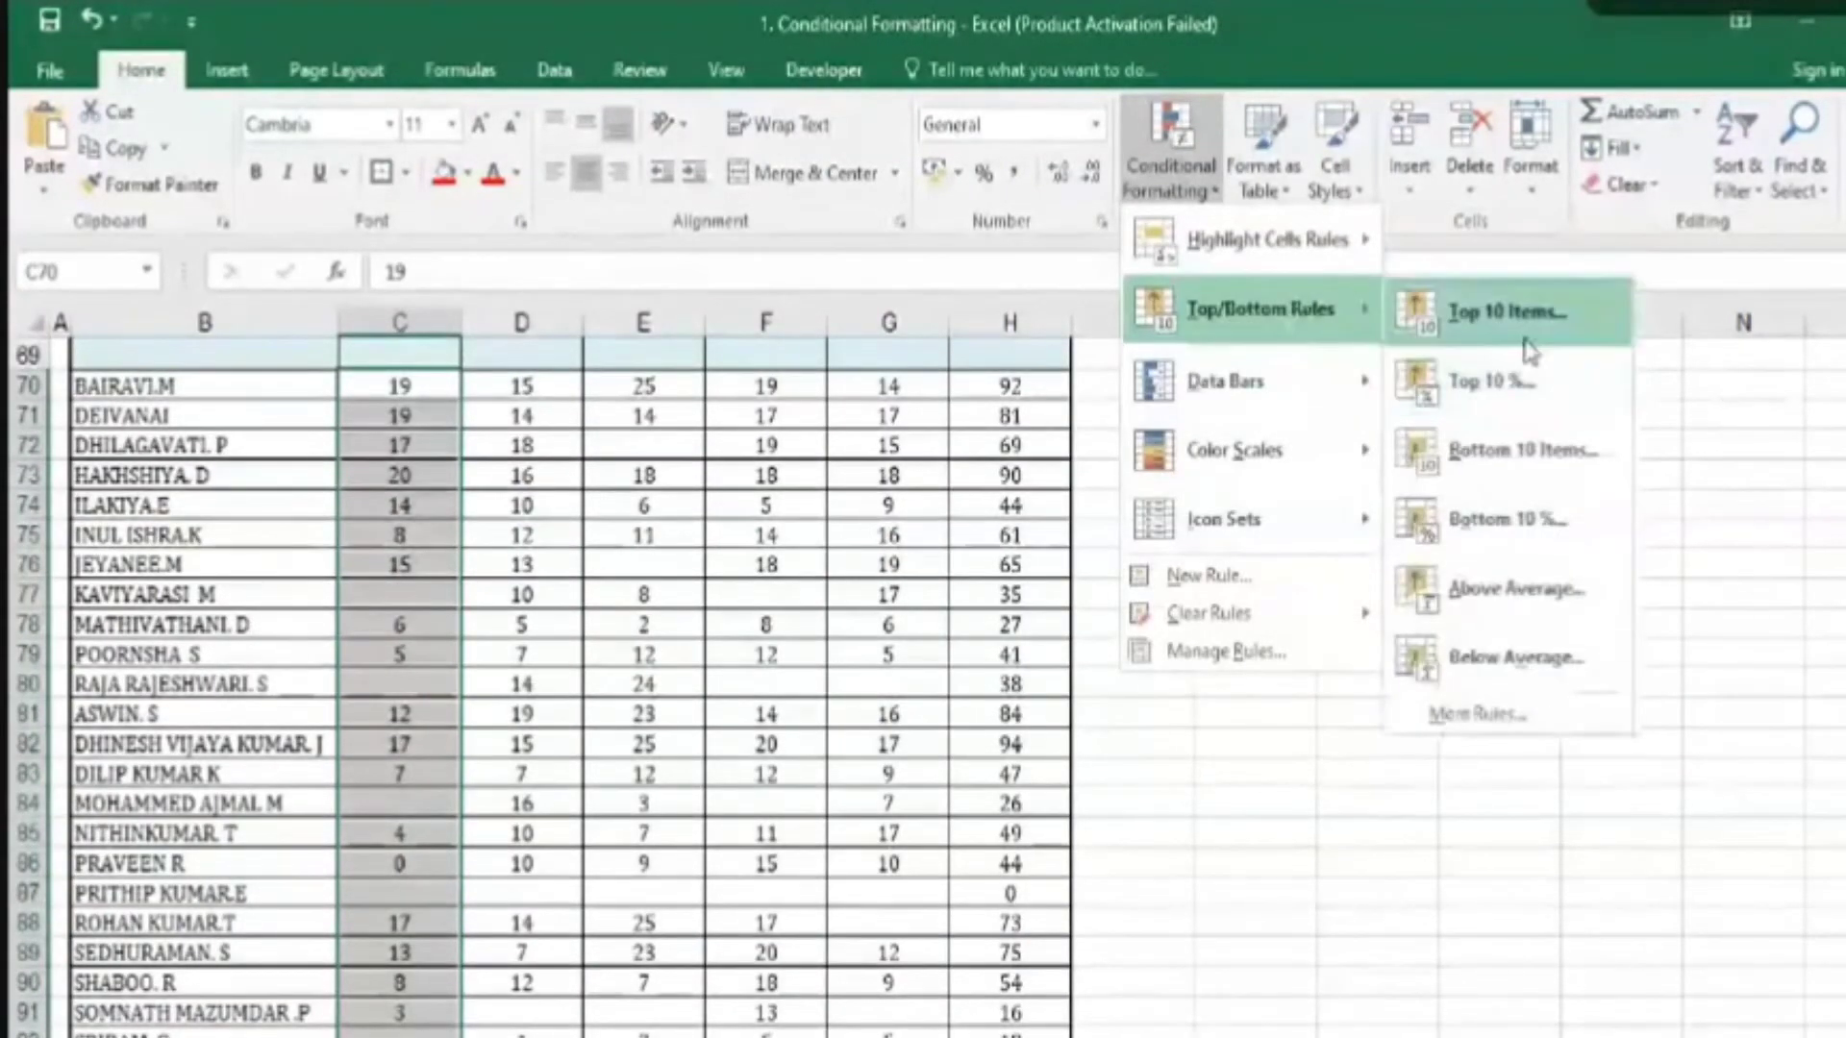
{"action": "left_click", "coordinate": [1526, 342]}
{"action": "left_click", "coordinate": [1015, 572]}
{"action": "key", "text": "BackSpace"}
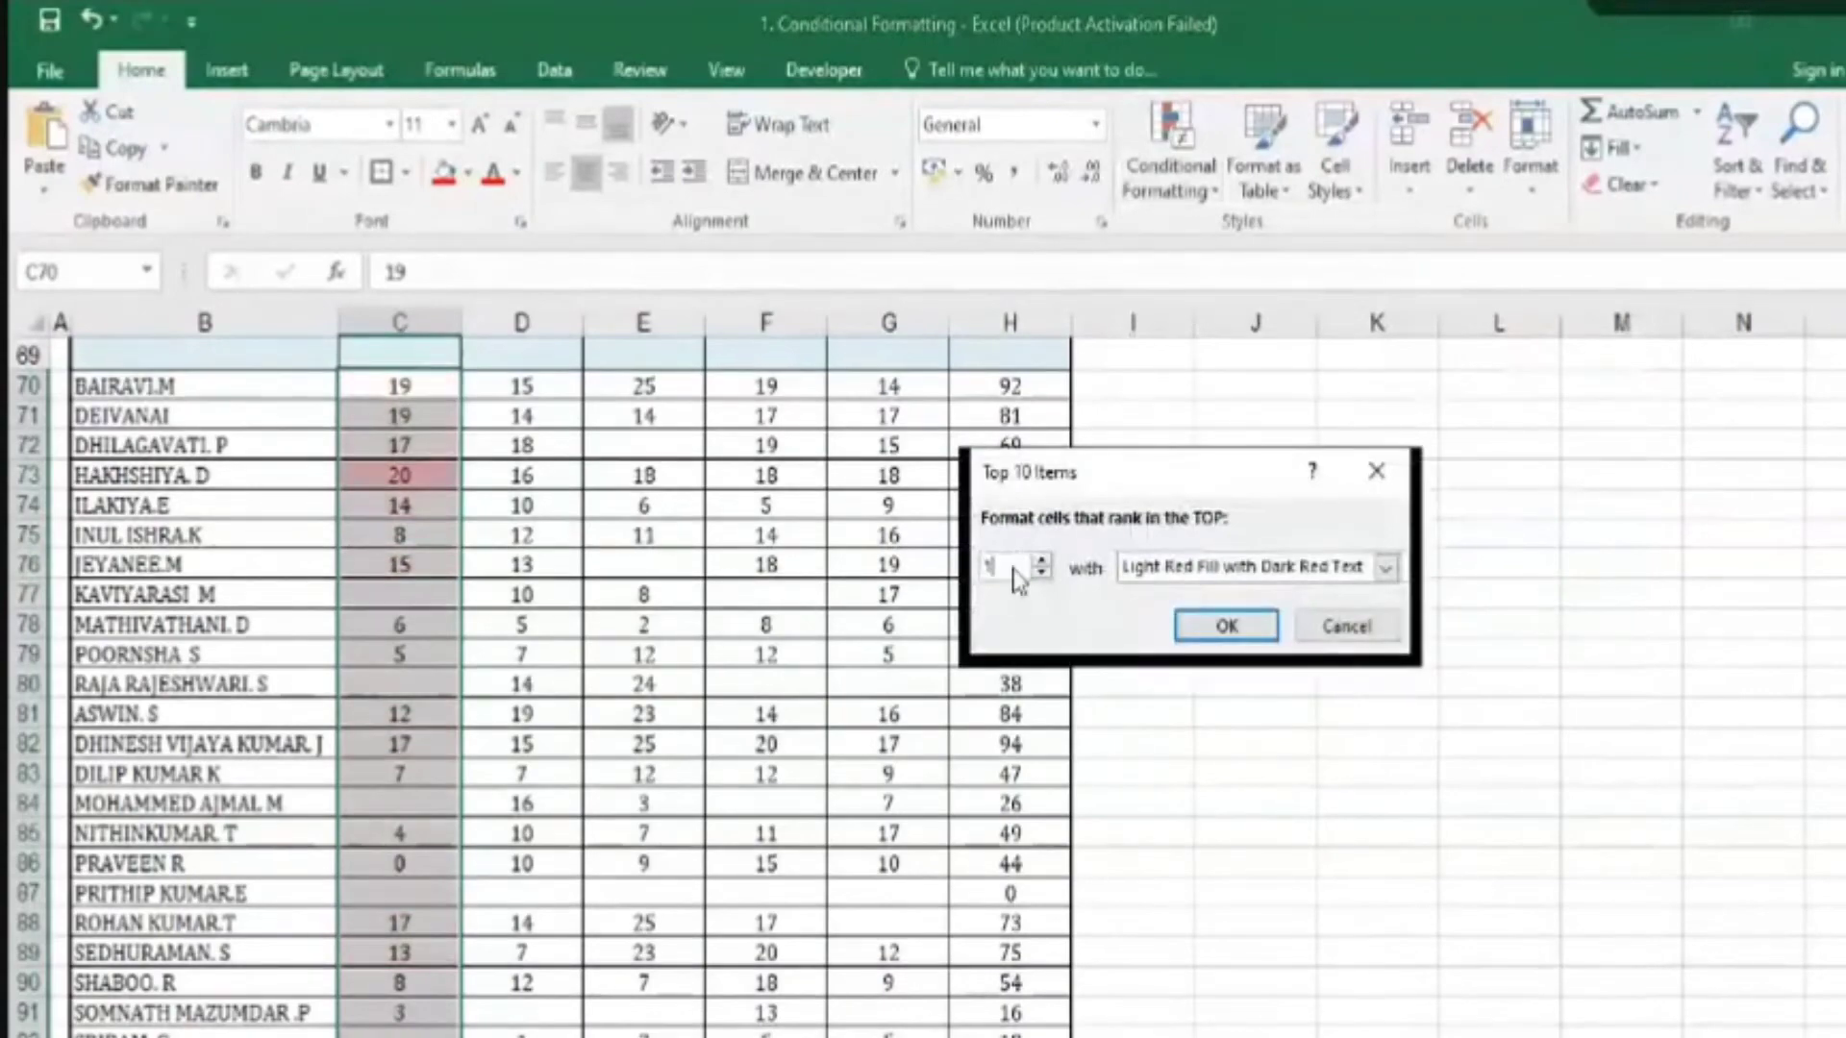
{"action": "left_click", "coordinate": [1226, 626]}
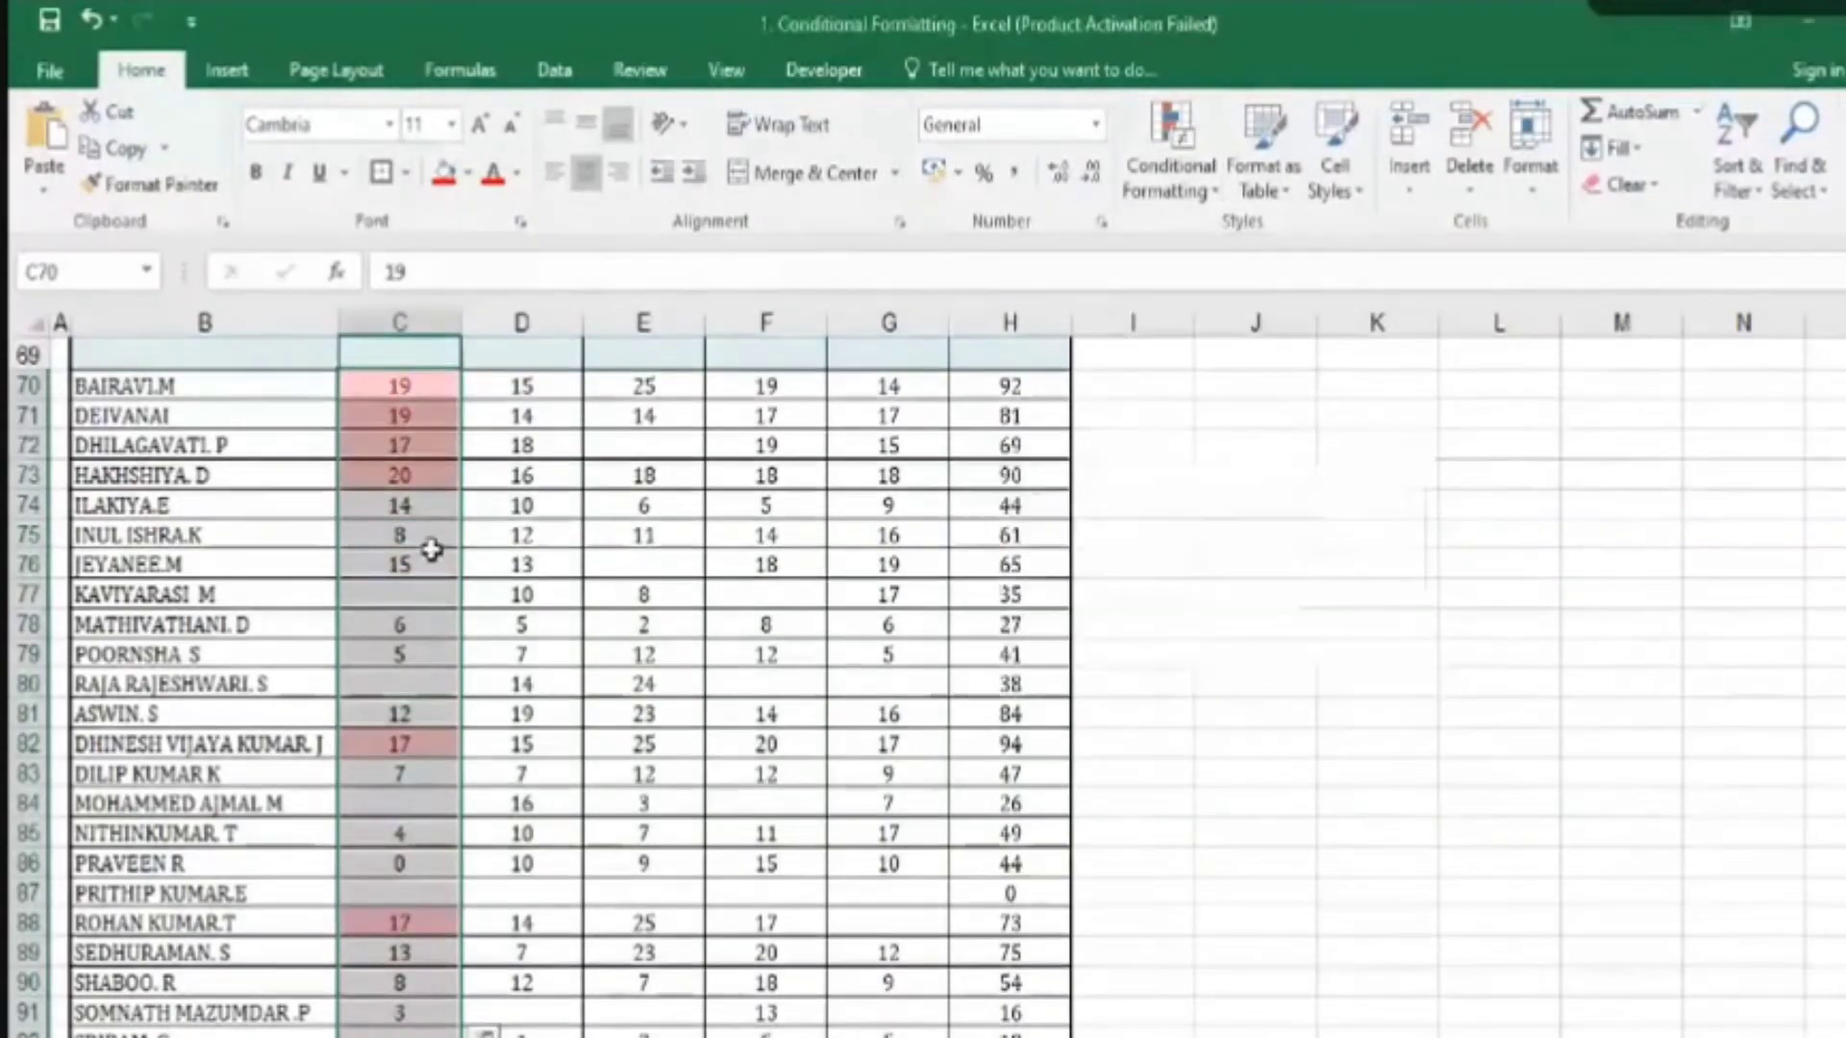
- Inspect the definition of the PHY column's Top 5 rule in the Rules Manager and close it without changes
{"action": "left_click", "coordinate": [399, 415]}
{"action": "scroll", "coordinate": [384, 487], "scroll_direction": "up", "scroll_amount": 1}
{"action": "left_click_drag", "start_coordinate": [385, 488], "coordinate": [414, 1025]}
{"action": "left_click", "coordinate": [1171, 173]}
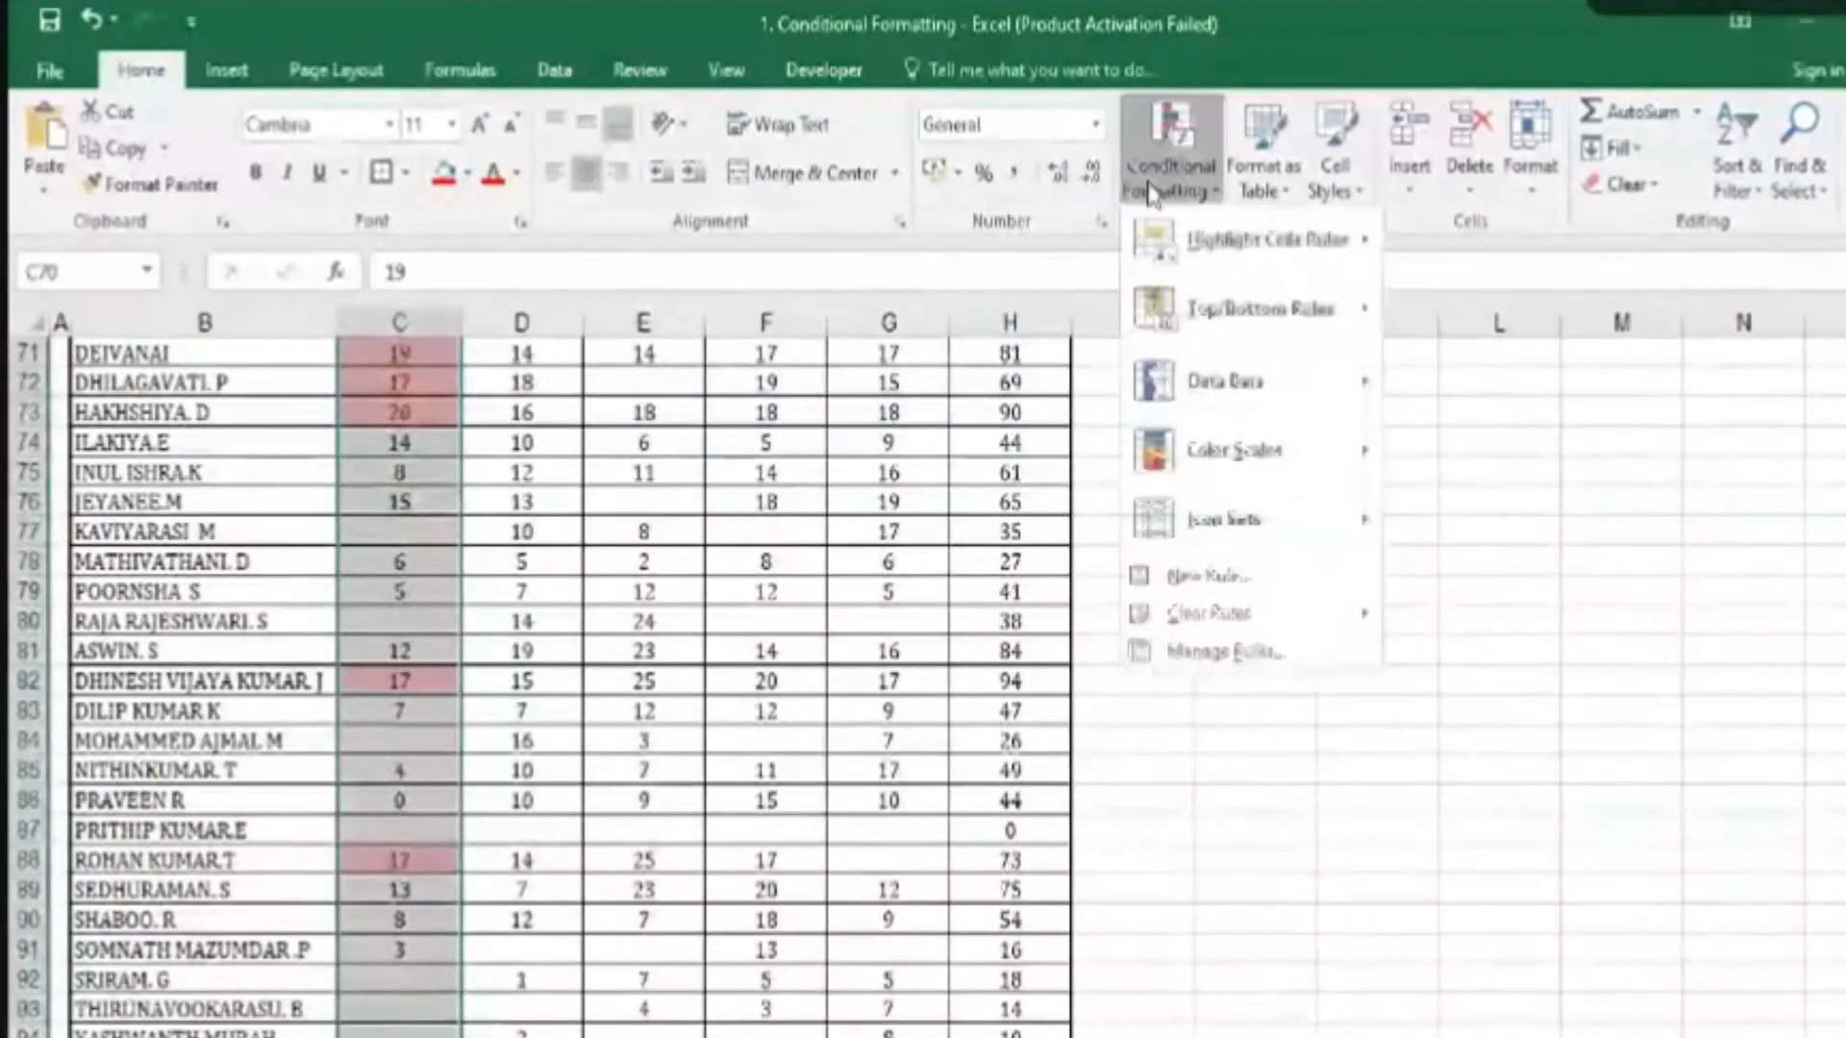
{"action": "left_click", "coordinate": [1196, 655]}
{"action": "left_click", "coordinate": [805, 566]}
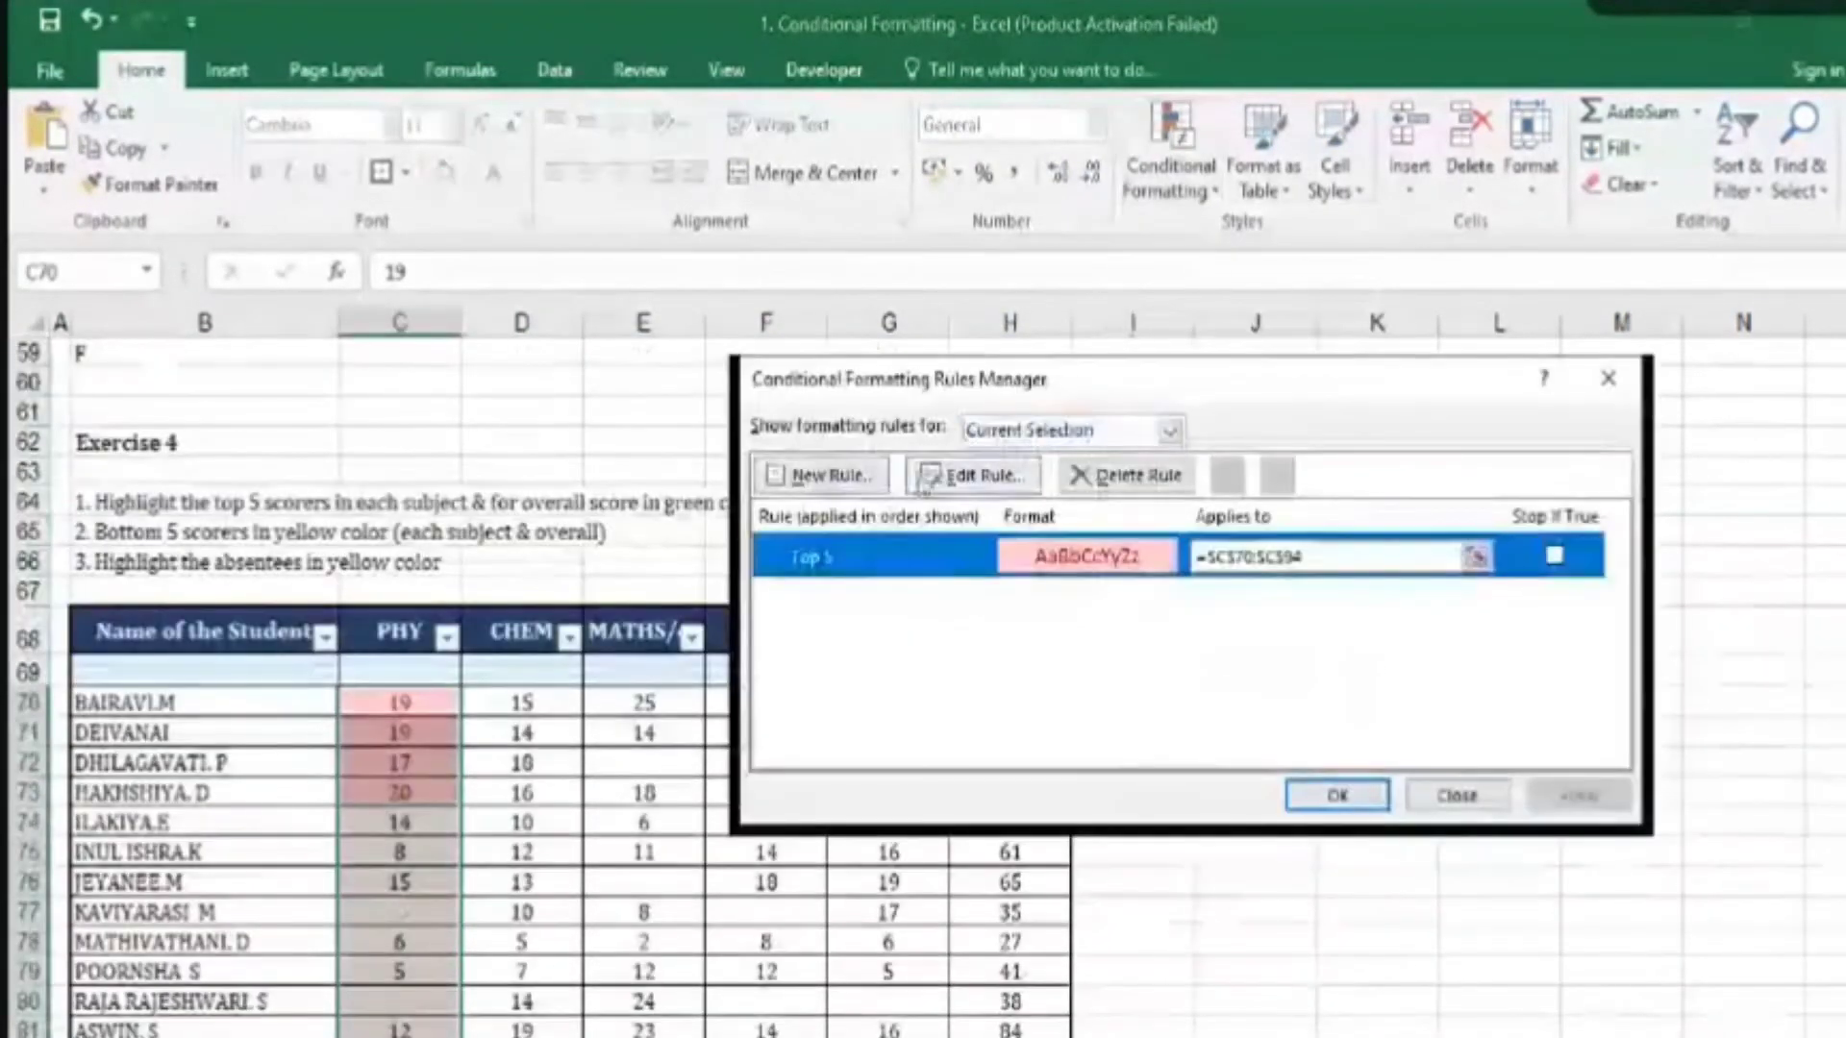
{"action": "left_click", "coordinate": [973, 475]}
{"action": "left_click", "coordinate": [1092, 683]}
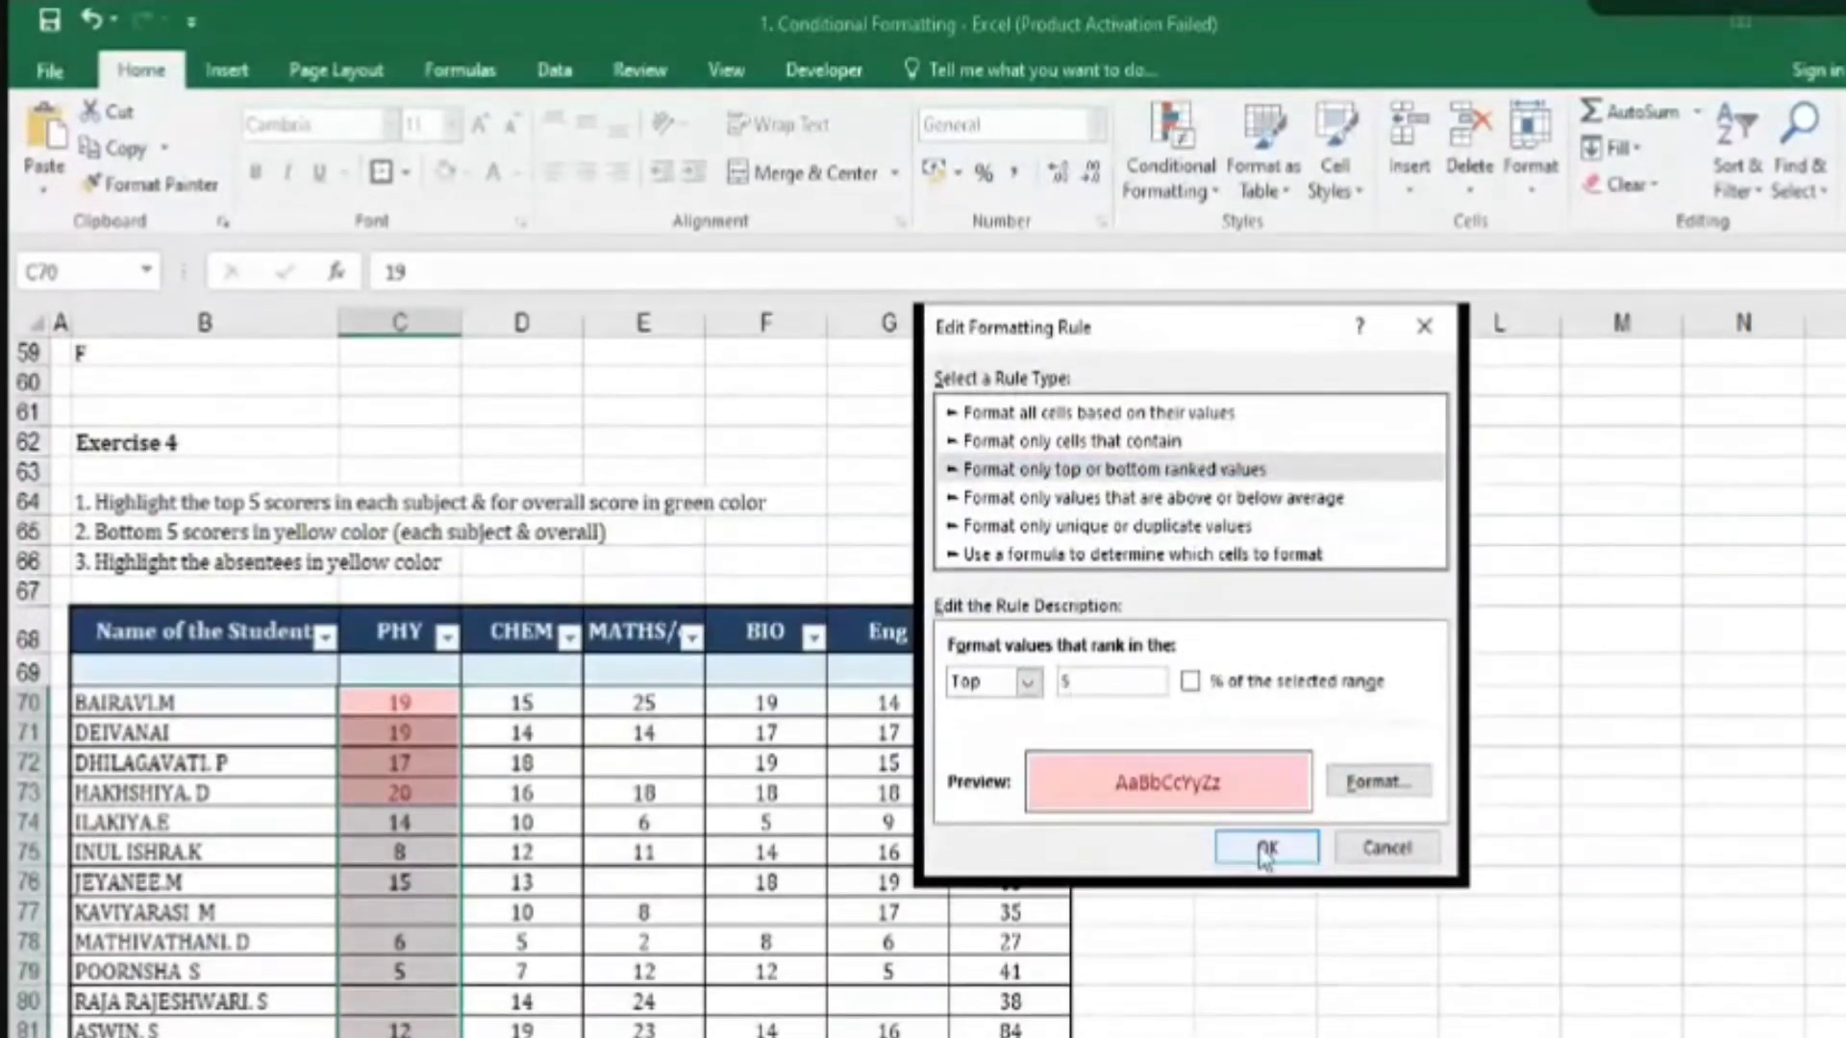
{"action": "left_click", "coordinate": [1266, 850]}
{"action": "left_click", "coordinate": [1577, 795]}
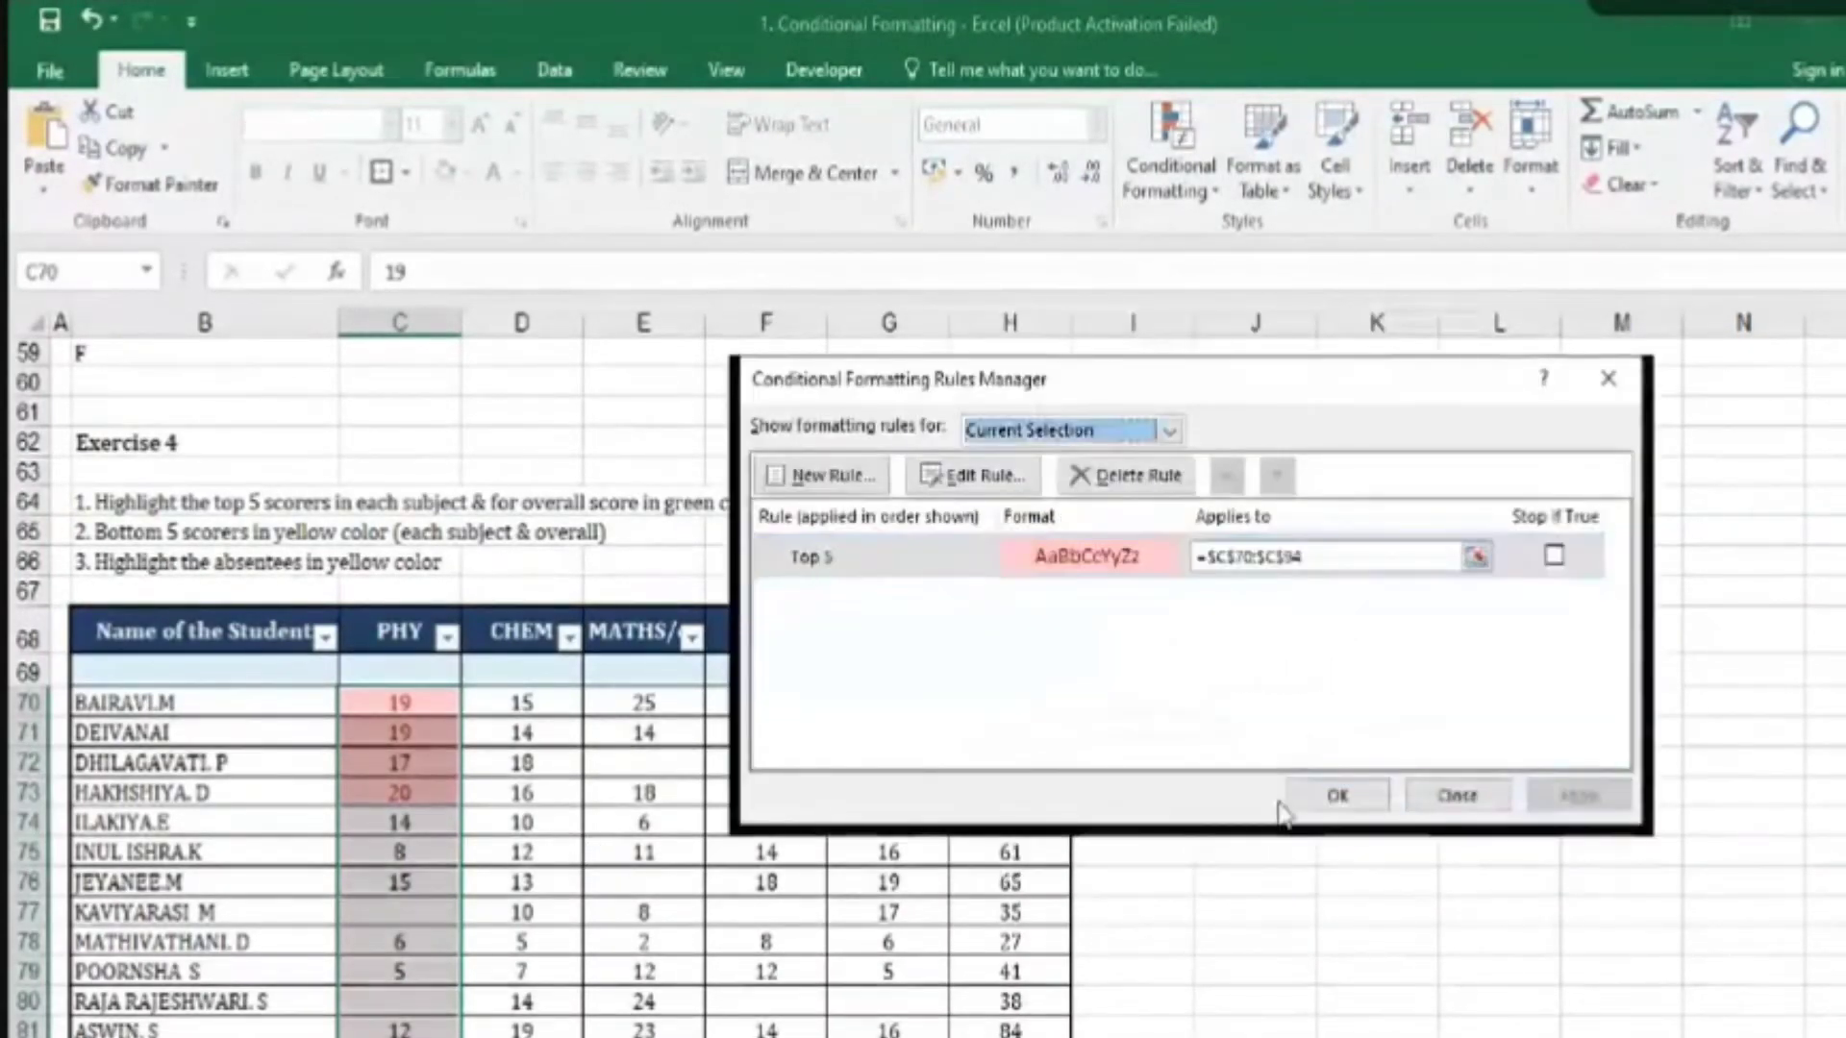
{"action": "left_click", "coordinate": [1332, 799]}
{"action": "scroll", "coordinate": [391, 782], "scroll_direction": "down", "scroll_amount": 3}
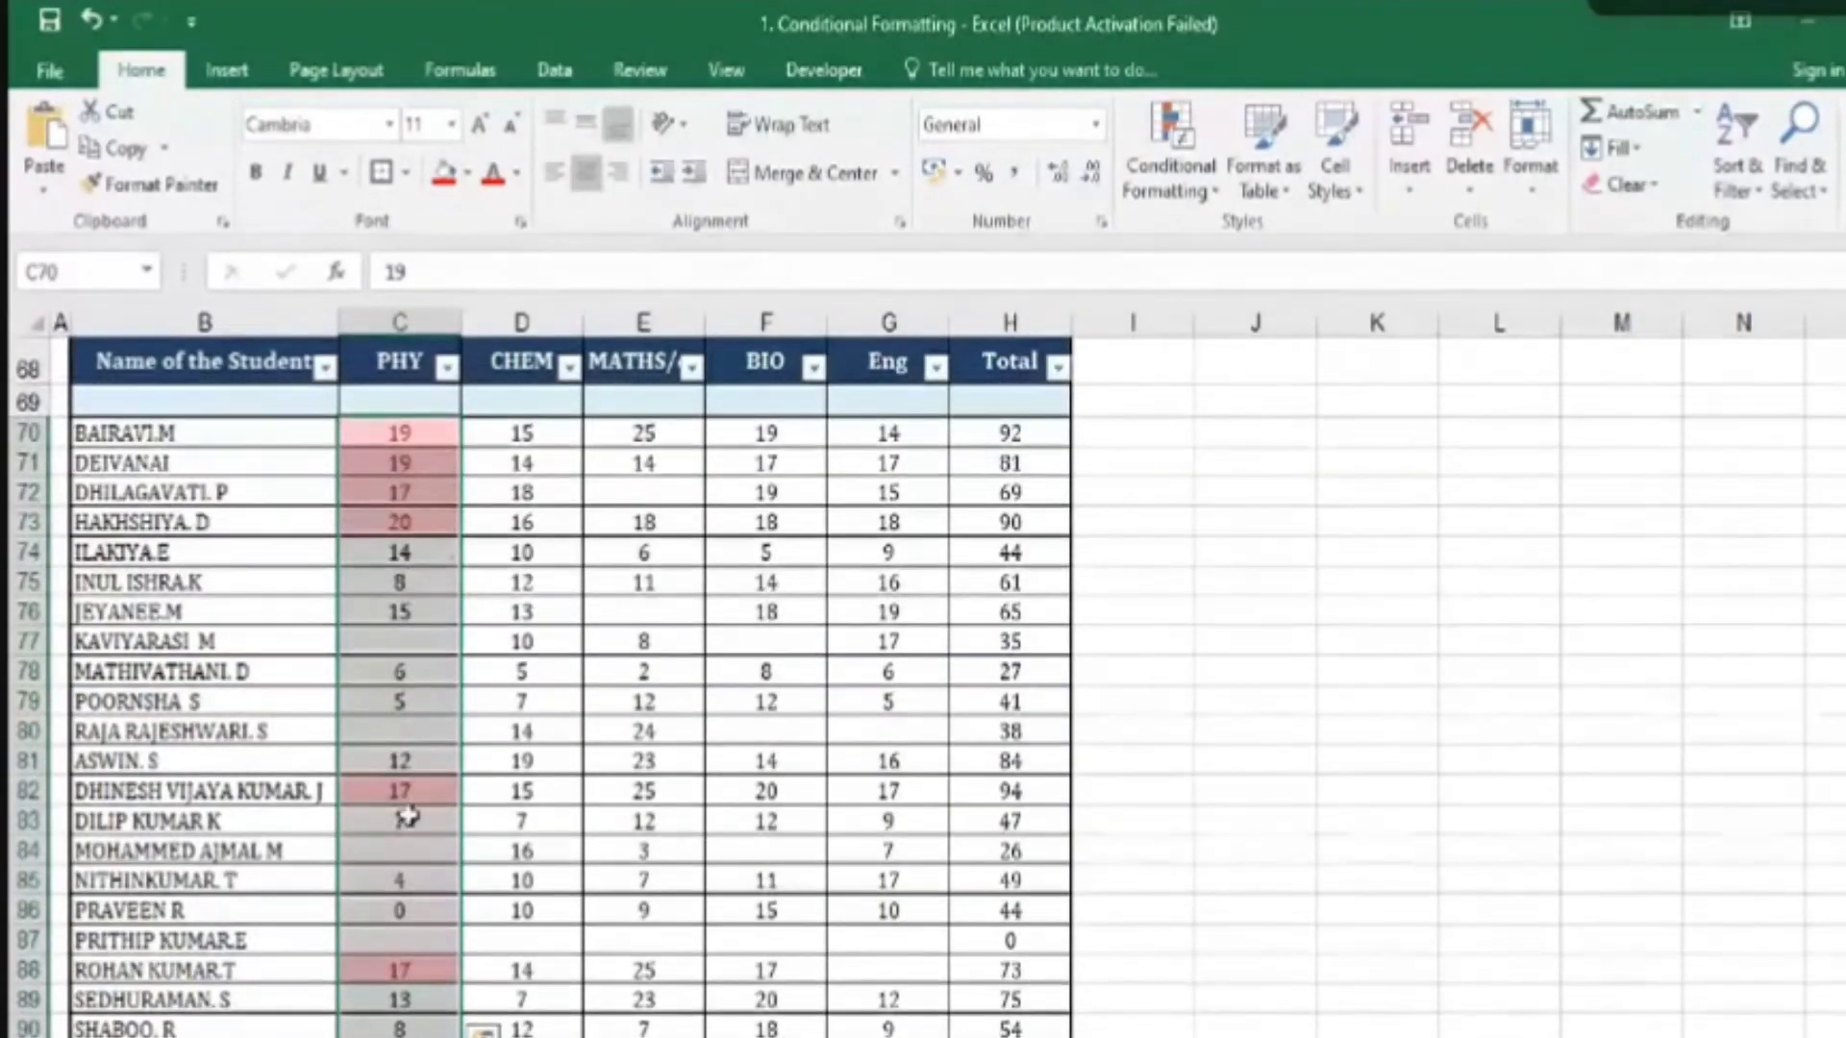
{"action": "scroll", "coordinate": [414, 817], "scroll_direction": "up", "scroll_amount": 2}
{"action": "scroll", "coordinate": [445, 783], "scroll_direction": "down", "scroll_amount": 1}
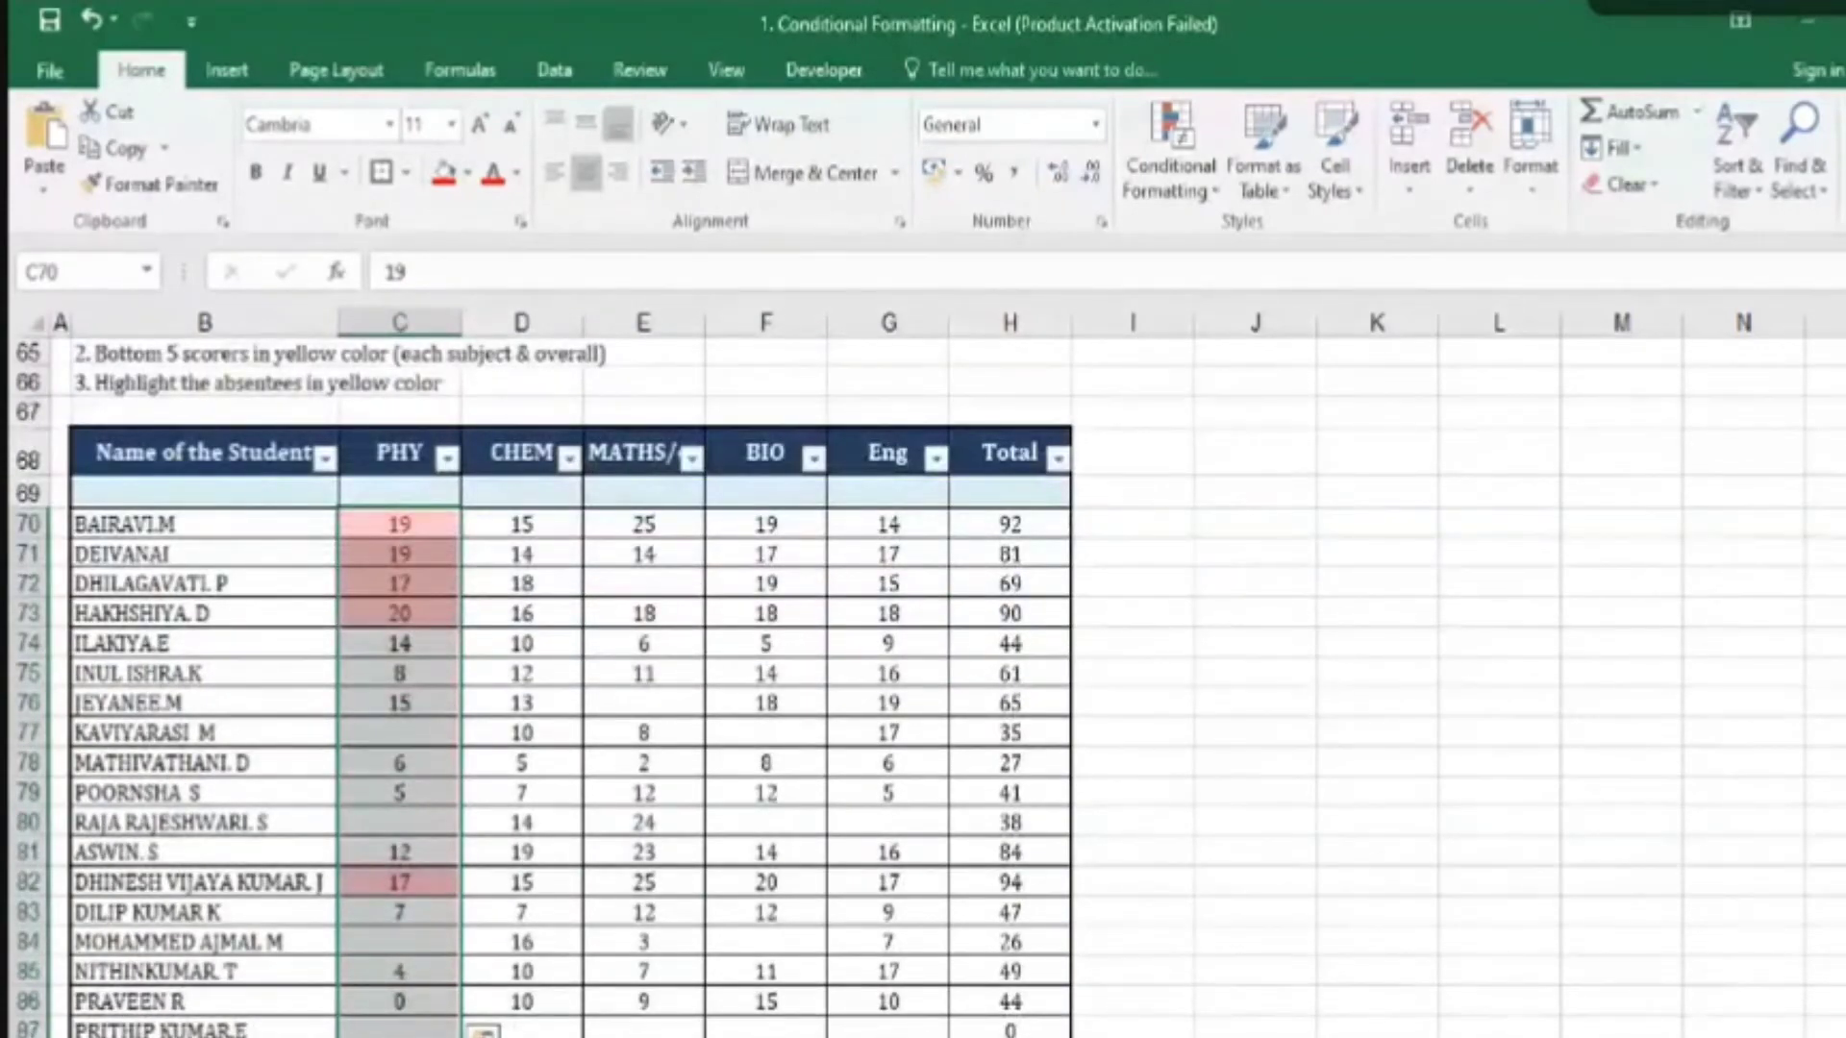
- Set the PHY marks in C71 and C72 to 20
{"action": "key", "text": "alt+Tab"}
{"action": "left_click", "coordinate": [393, 541]}
{"action": "type", "text": "20"}
{"action": "key", "text": "Return"}
{"action": "type", "text": "20"}
{"action": "key", "text": "Return"}
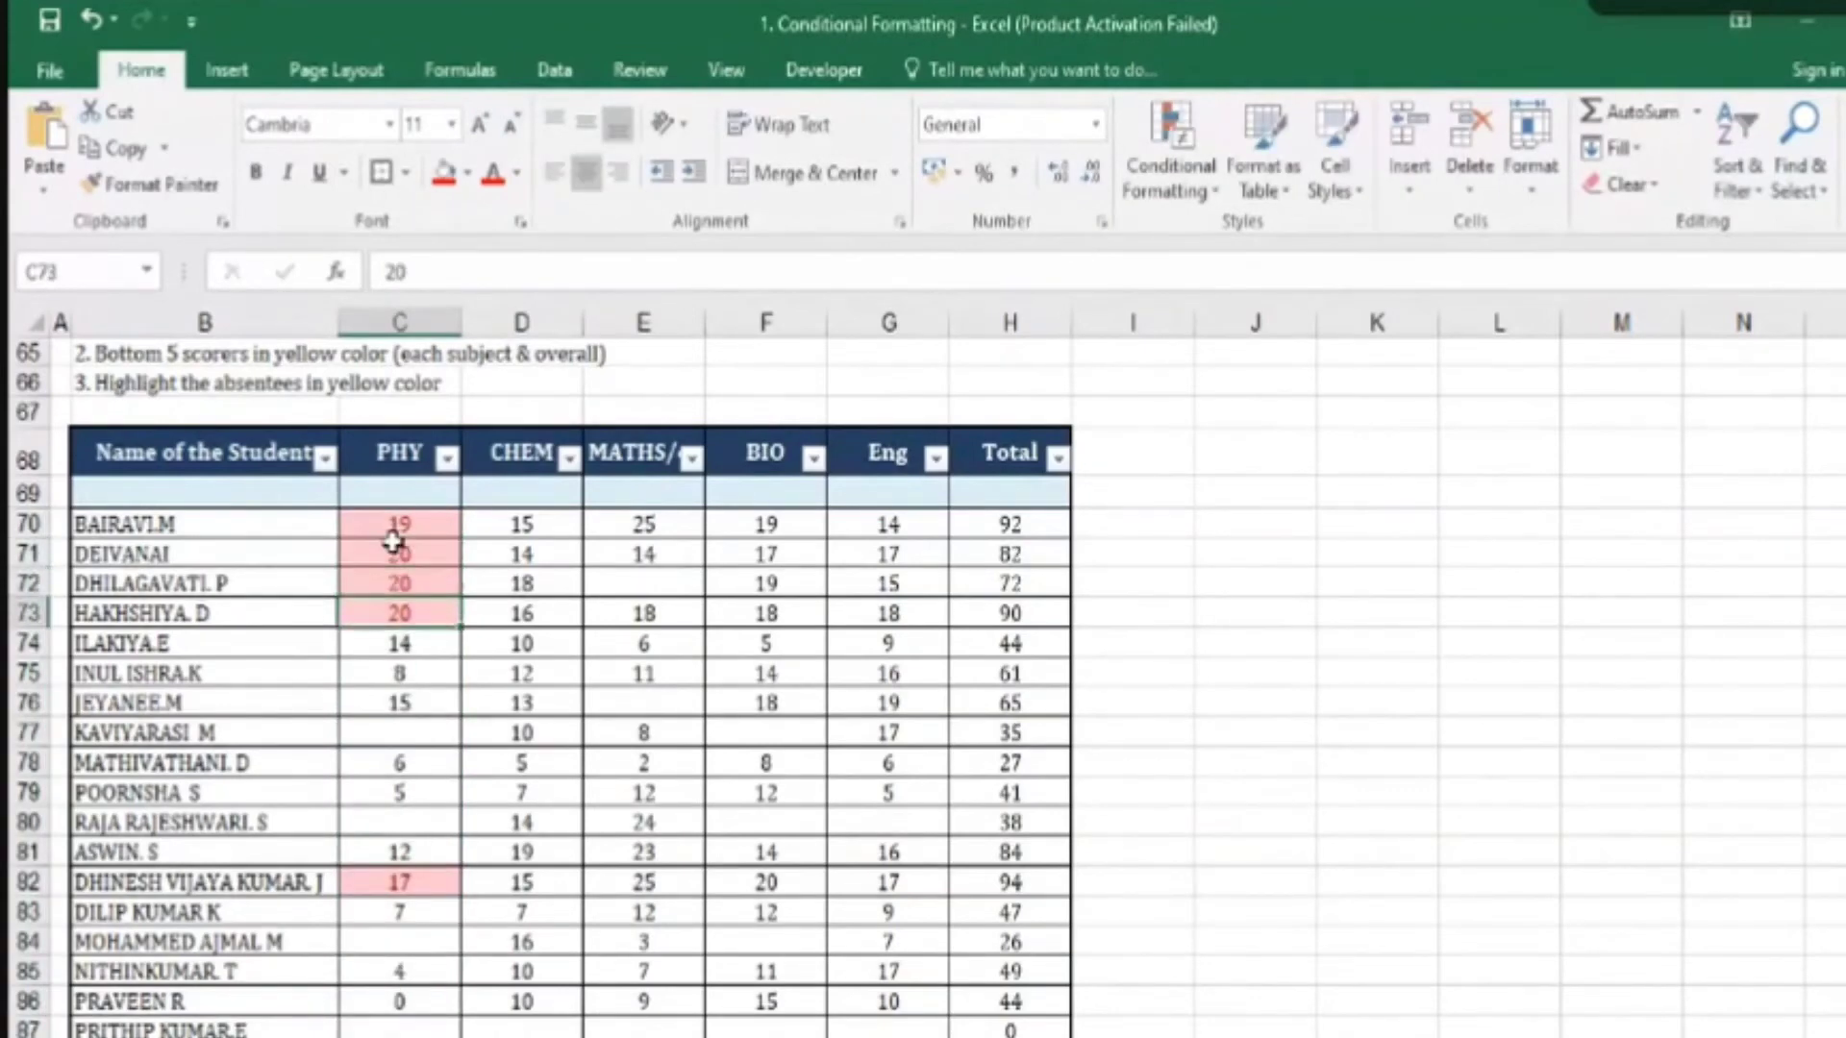
- Set the PHY marks in C70 and C82 to 20 as well
{"action": "key", "text": "Up"}
{"action": "key", "text": "Up"}
{"action": "key", "text": "Up"}
{"action": "type", "text": "20"}
{"action": "key", "text": "Return"}
{"action": "key", "text": "Down"}
{"action": "key", "text": "Down"}
{"action": "key", "text": "Down"}
{"action": "type", "text": "20"}
{"action": "key", "text": "Return"}
{"action": "key", "text": "Down"}
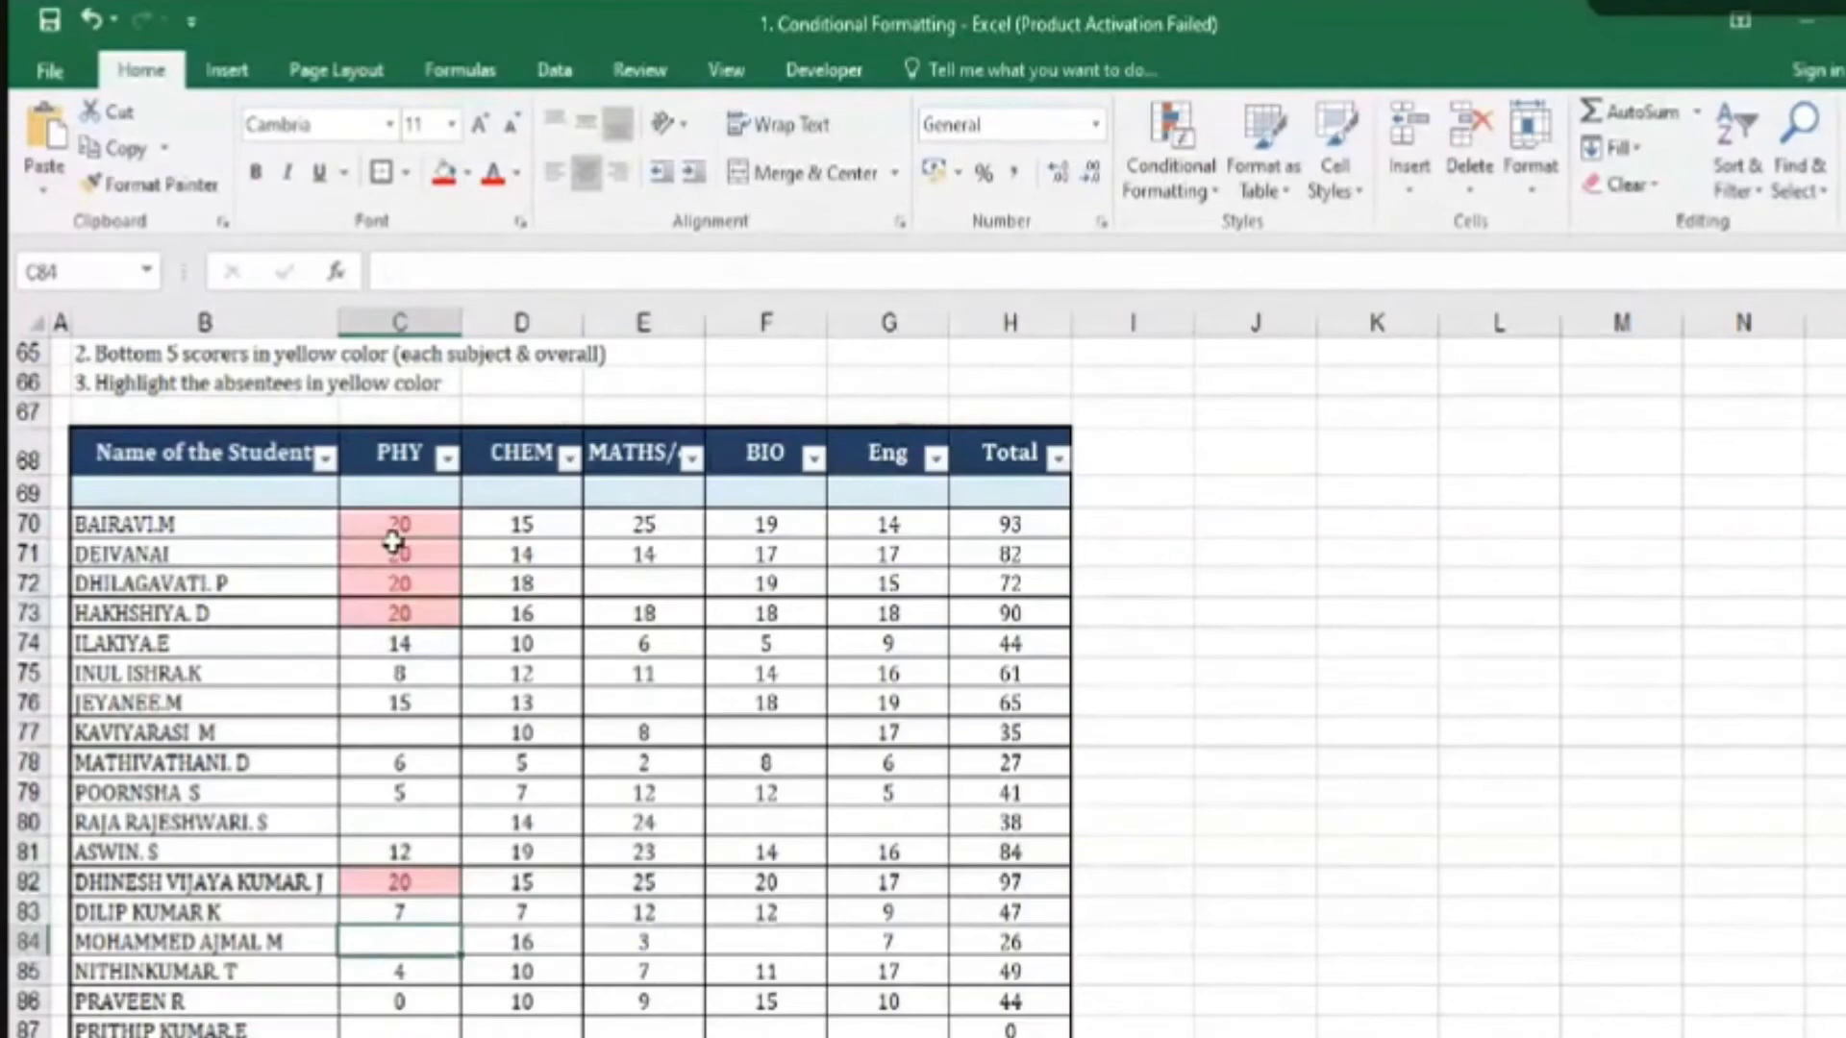
- Go through the whole PHY column to check which marks the Top 5 rule highlights
{"action": "key", "text": "Down"}
{"action": "key", "text": "Down"}
{"action": "key", "text": "Down"}
{"action": "key", "text": "Down"}
{"action": "key", "text": "Down"}
{"action": "key", "text": "Down"}
{"action": "key", "text": "Down"}
{"action": "key", "text": "Down"}
{"action": "key", "text": "Down"}
{"action": "key", "text": "Down"}
{"action": "key", "text": "Down"}
{"action": "key", "text": "Down"}
{"action": "key", "text": "Up"}
{"action": "key", "text": "Up"}
{"action": "key", "text": "Up"}
{"action": "key", "text": "Up"}
{"action": "key", "text": "Up"}
{"action": "key", "text": "Up"}
{"action": "key", "text": "Up"}
{"action": "key", "text": "Up"}
{"action": "key", "text": "Up"}
{"action": "key", "text": "Up"}
{"action": "key", "text": "Up"}
{"action": "key", "text": "Up"}
{"action": "key", "text": "Up"}
{"action": "key", "text": "Up"}
{"action": "key", "text": "Up"}
{"action": "key", "text": "Up"}
{"action": "key", "text": "Up"}
{"action": "key", "text": "Up"}
{"action": "key", "text": "Up"}
{"action": "key", "text": "Up"}
{"action": "key", "text": "Left"}
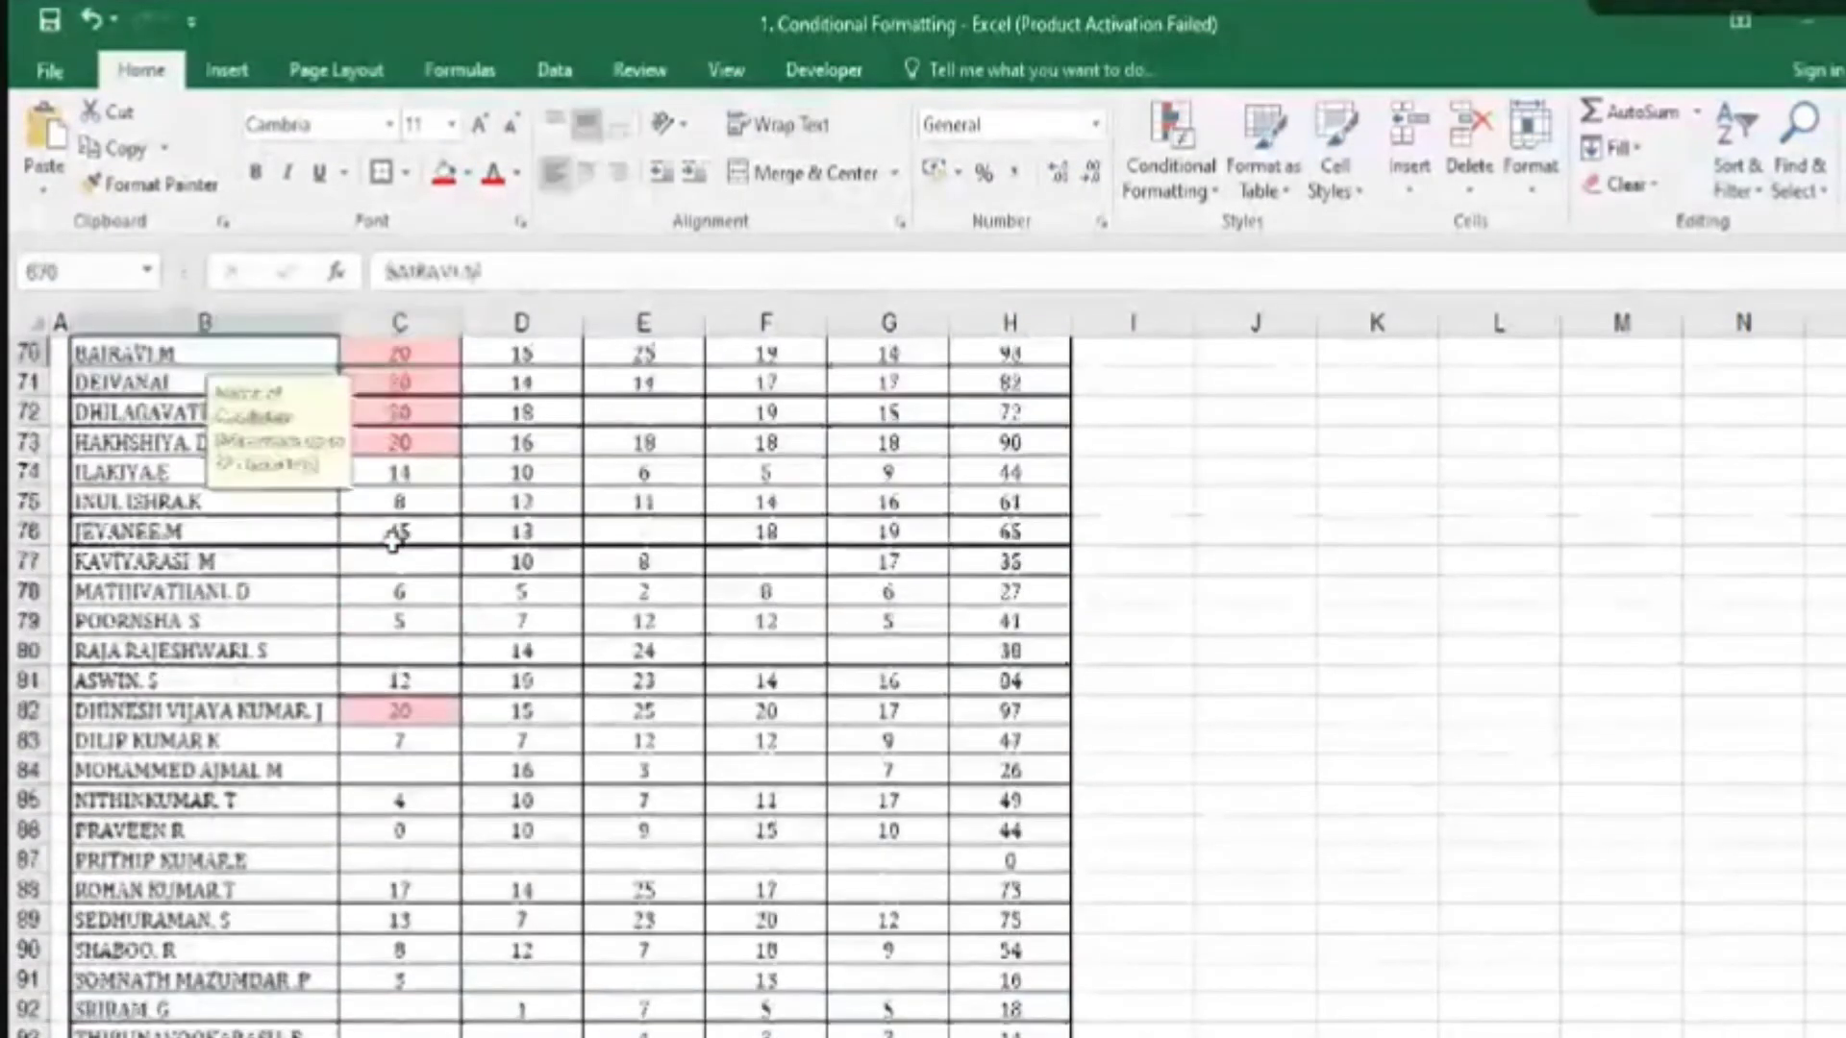
{"action": "key", "text": "Up"}
{"action": "key", "text": "Up"}
{"action": "key", "text": "Right"}
{"action": "key", "text": "Down"}
{"action": "key", "text": "Down"}
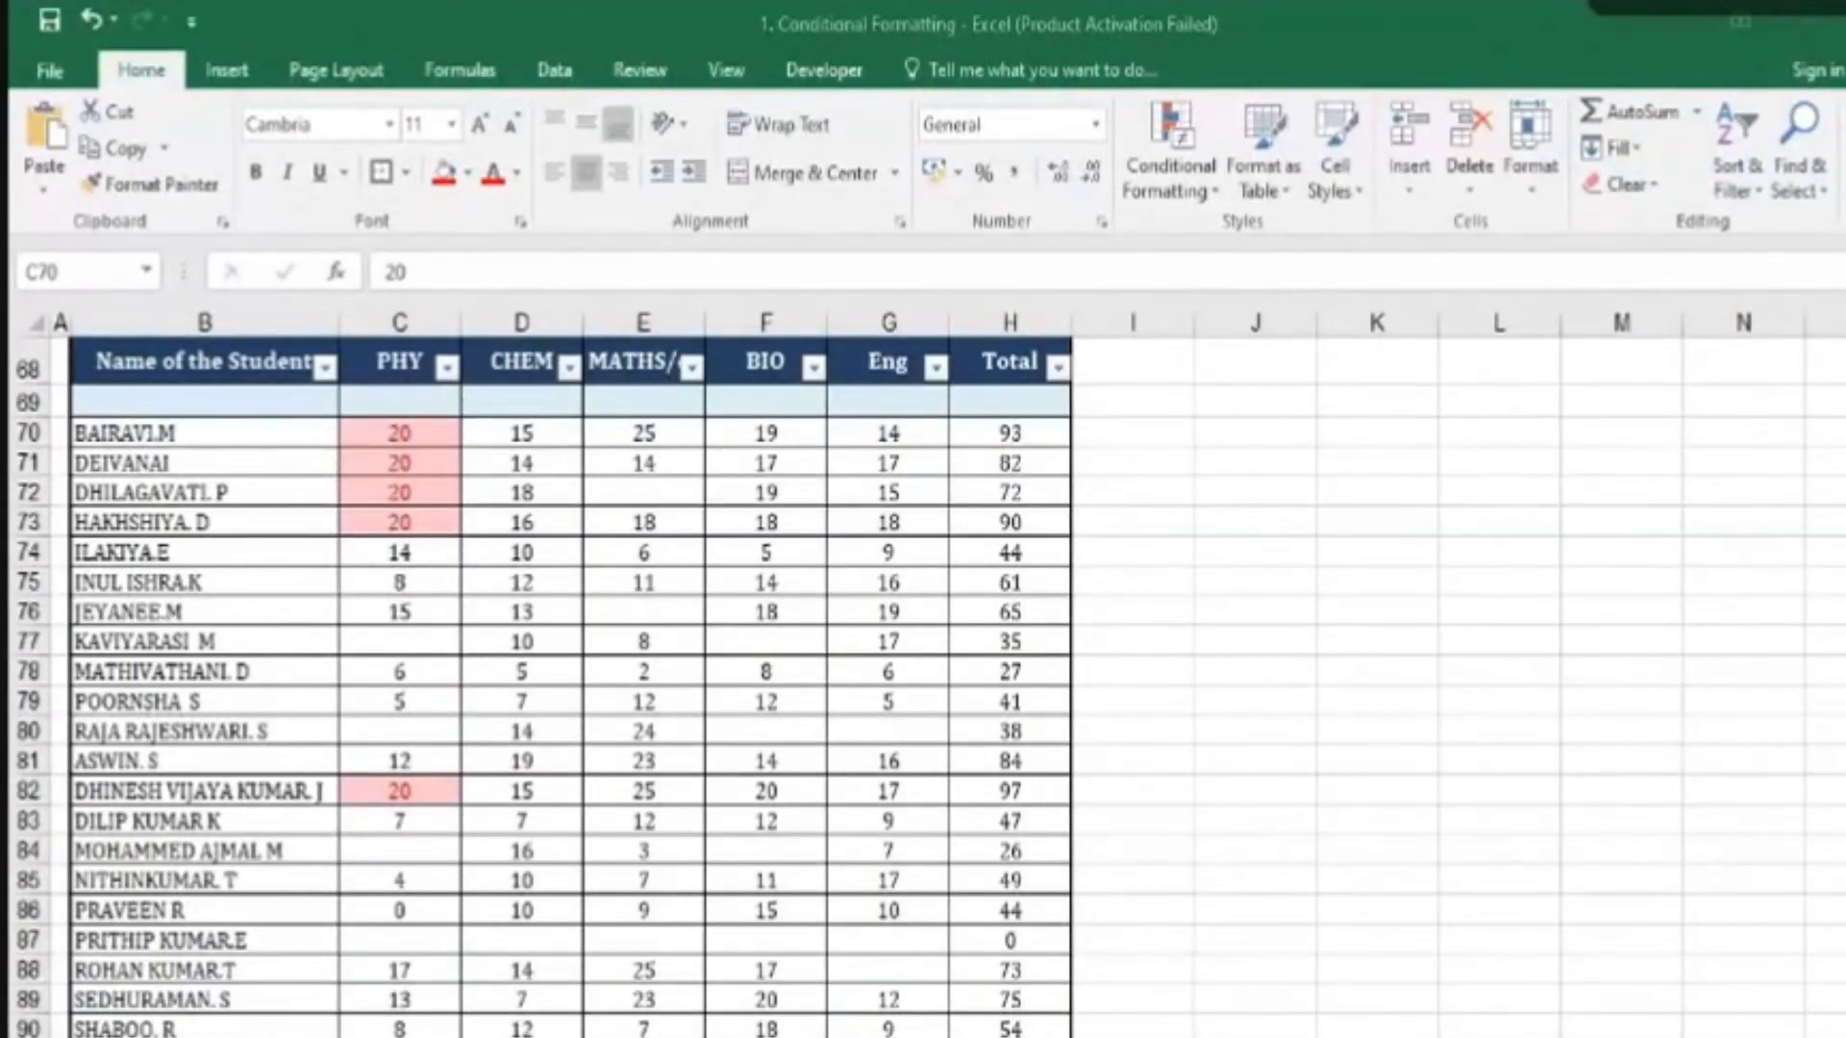
- Review the three Exercise 4 tasks in B64:B66 and the subject marks they cover
{"action": "scroll", "coordinate": [376, 553], "scroll_direction": "up", "scroll_amount": 4}
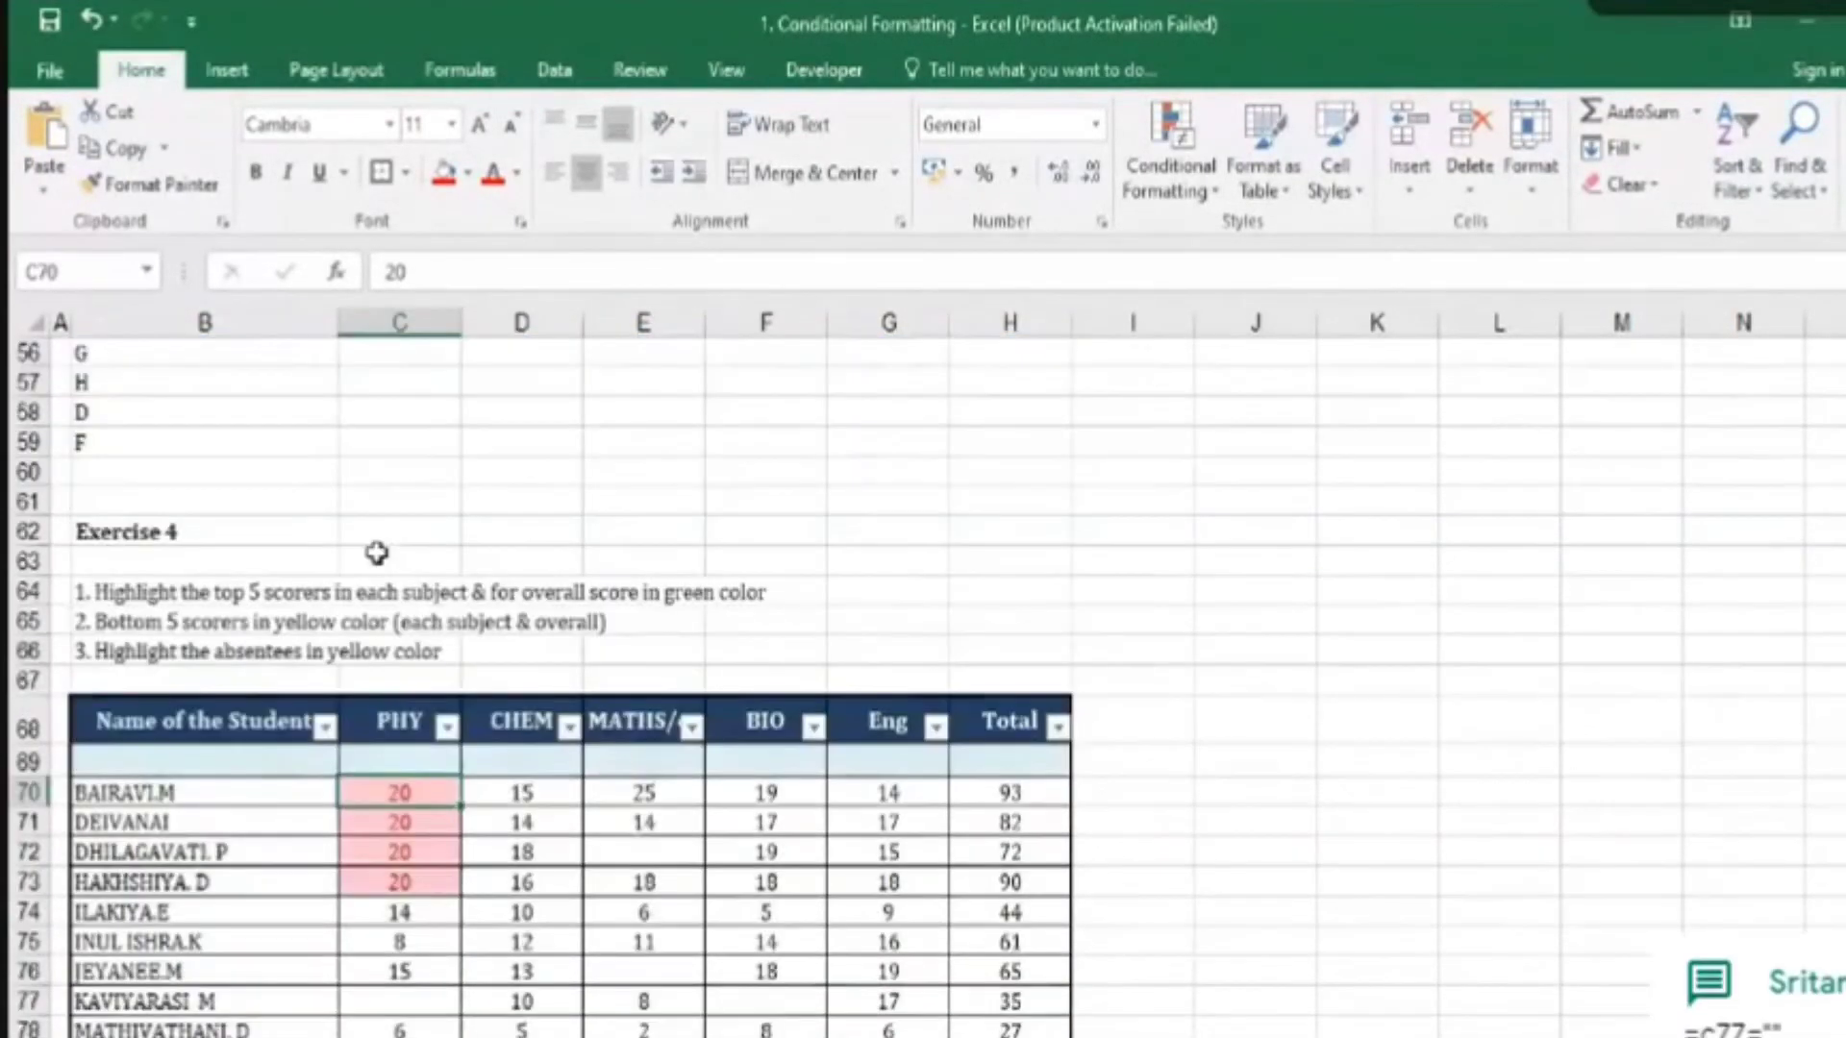
{"action": "left_click", "coordinate": [119, 600]}
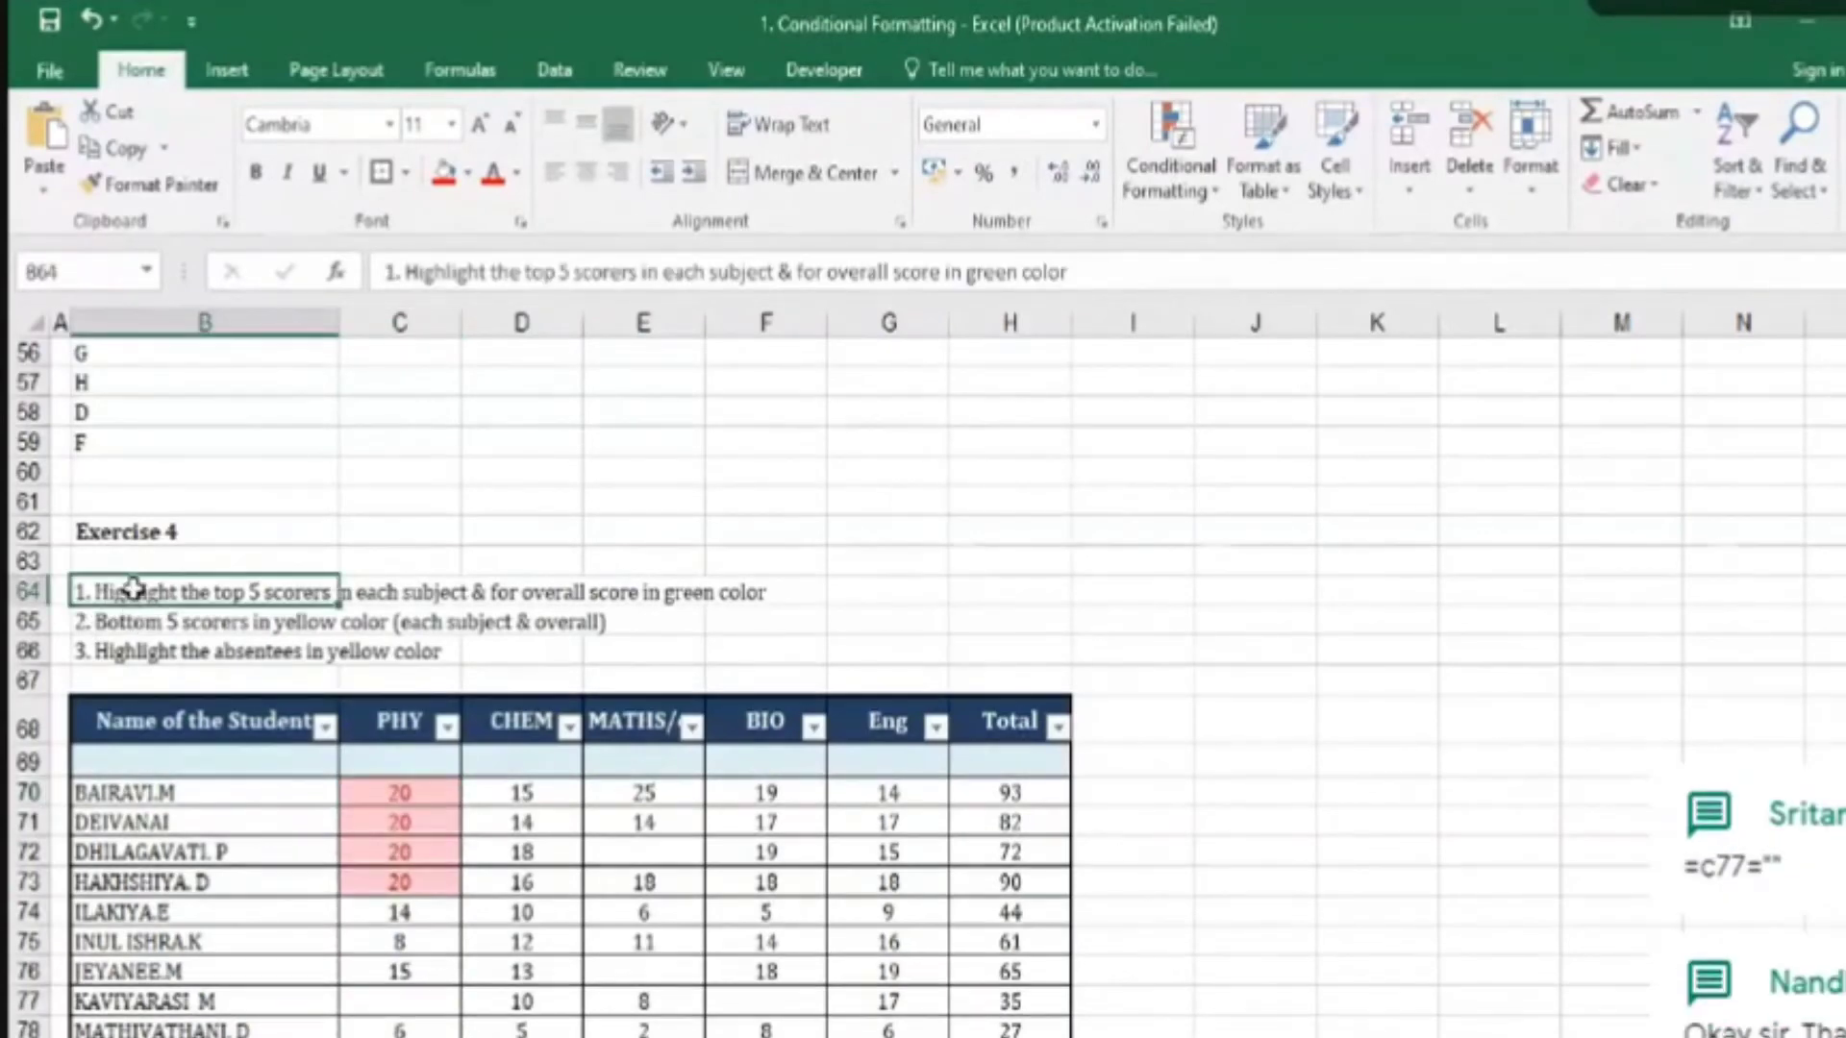
{"action": "left_click_drag", "start_coordinate": [128, 598], "coordinate": [131, 654]}
{"action": "scroll", "coordinate": [759, 635], "scroll_direction": "down", "scroll_amount": 1}
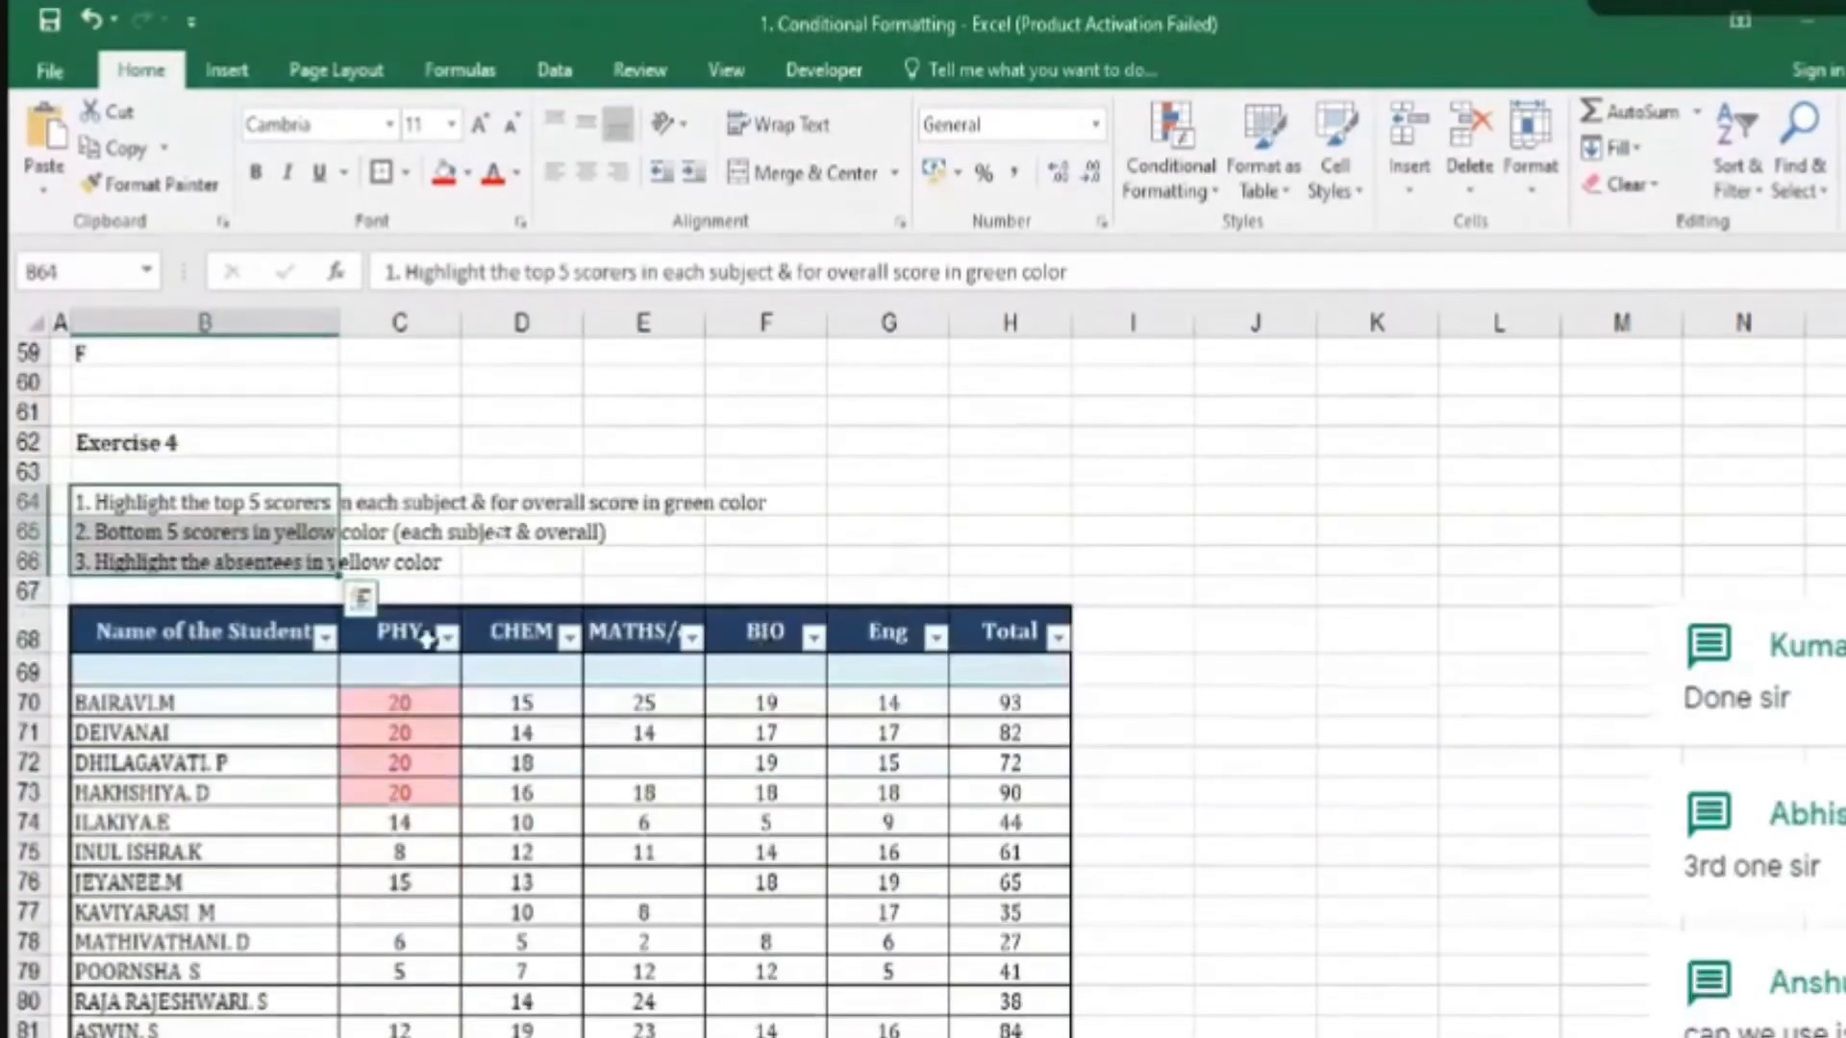
{"action": "left_click", "coordinate": [411, 704]}
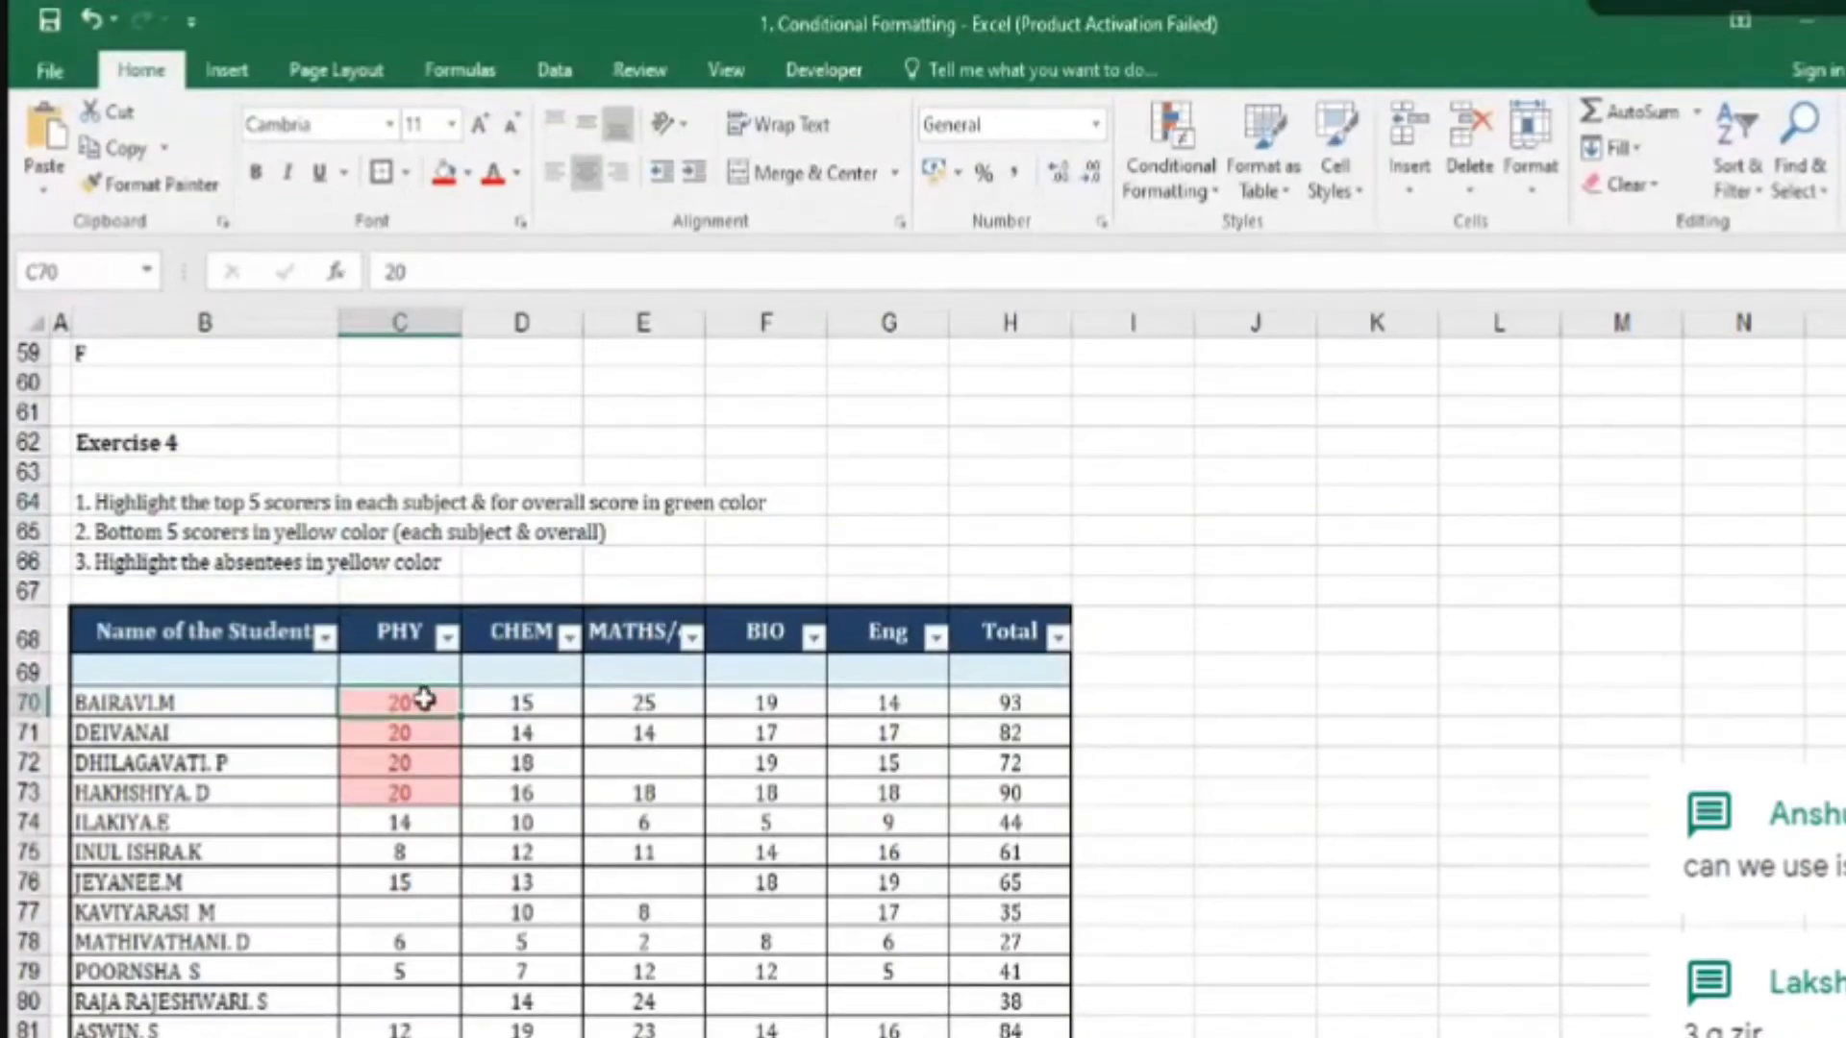
{"action": "left_click_drag", "start_coordinate": [424, 699], "coordinate": [877, 956]}
{"action": "scroll", "coordinate": [523, 648], "scroll_direction": "up", "scroll_amount": 3}
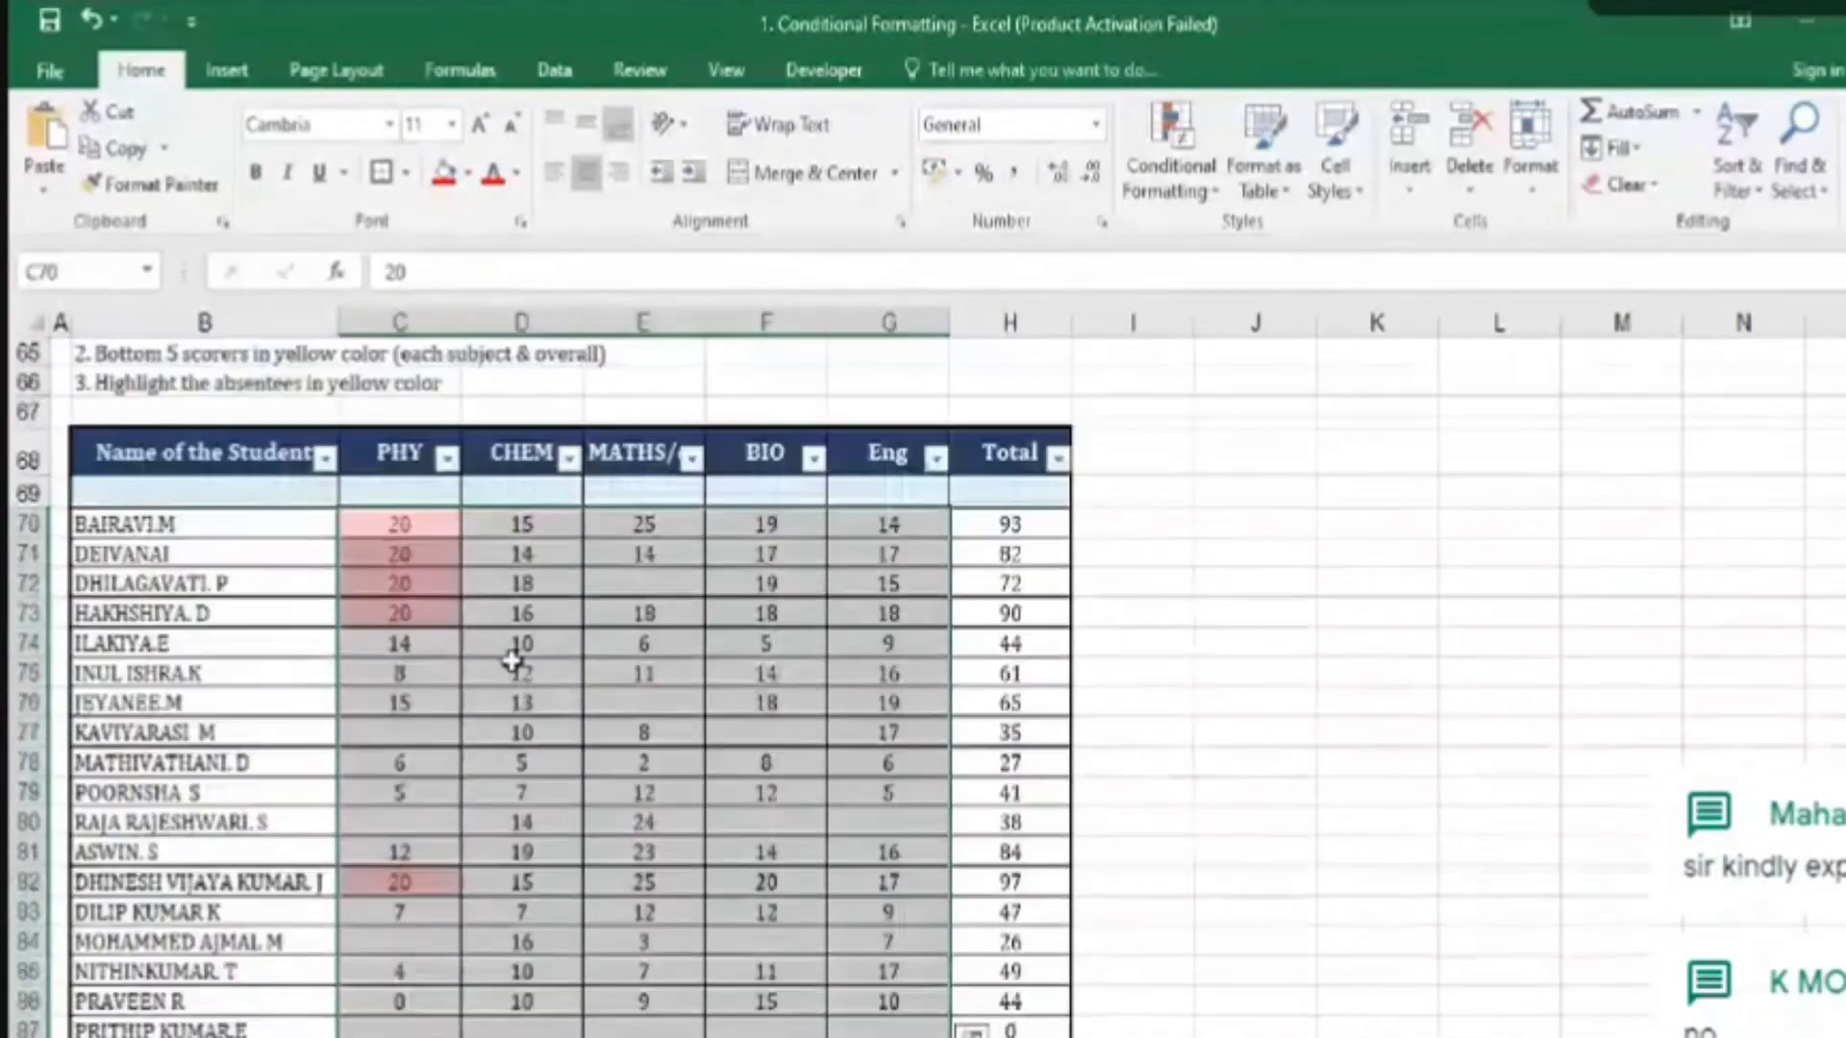
- Start a formula-based conditional formatting rule for C70 that detects blank cells with =C70=""
{"action": "left_click", "coordinate": [413, 516]}
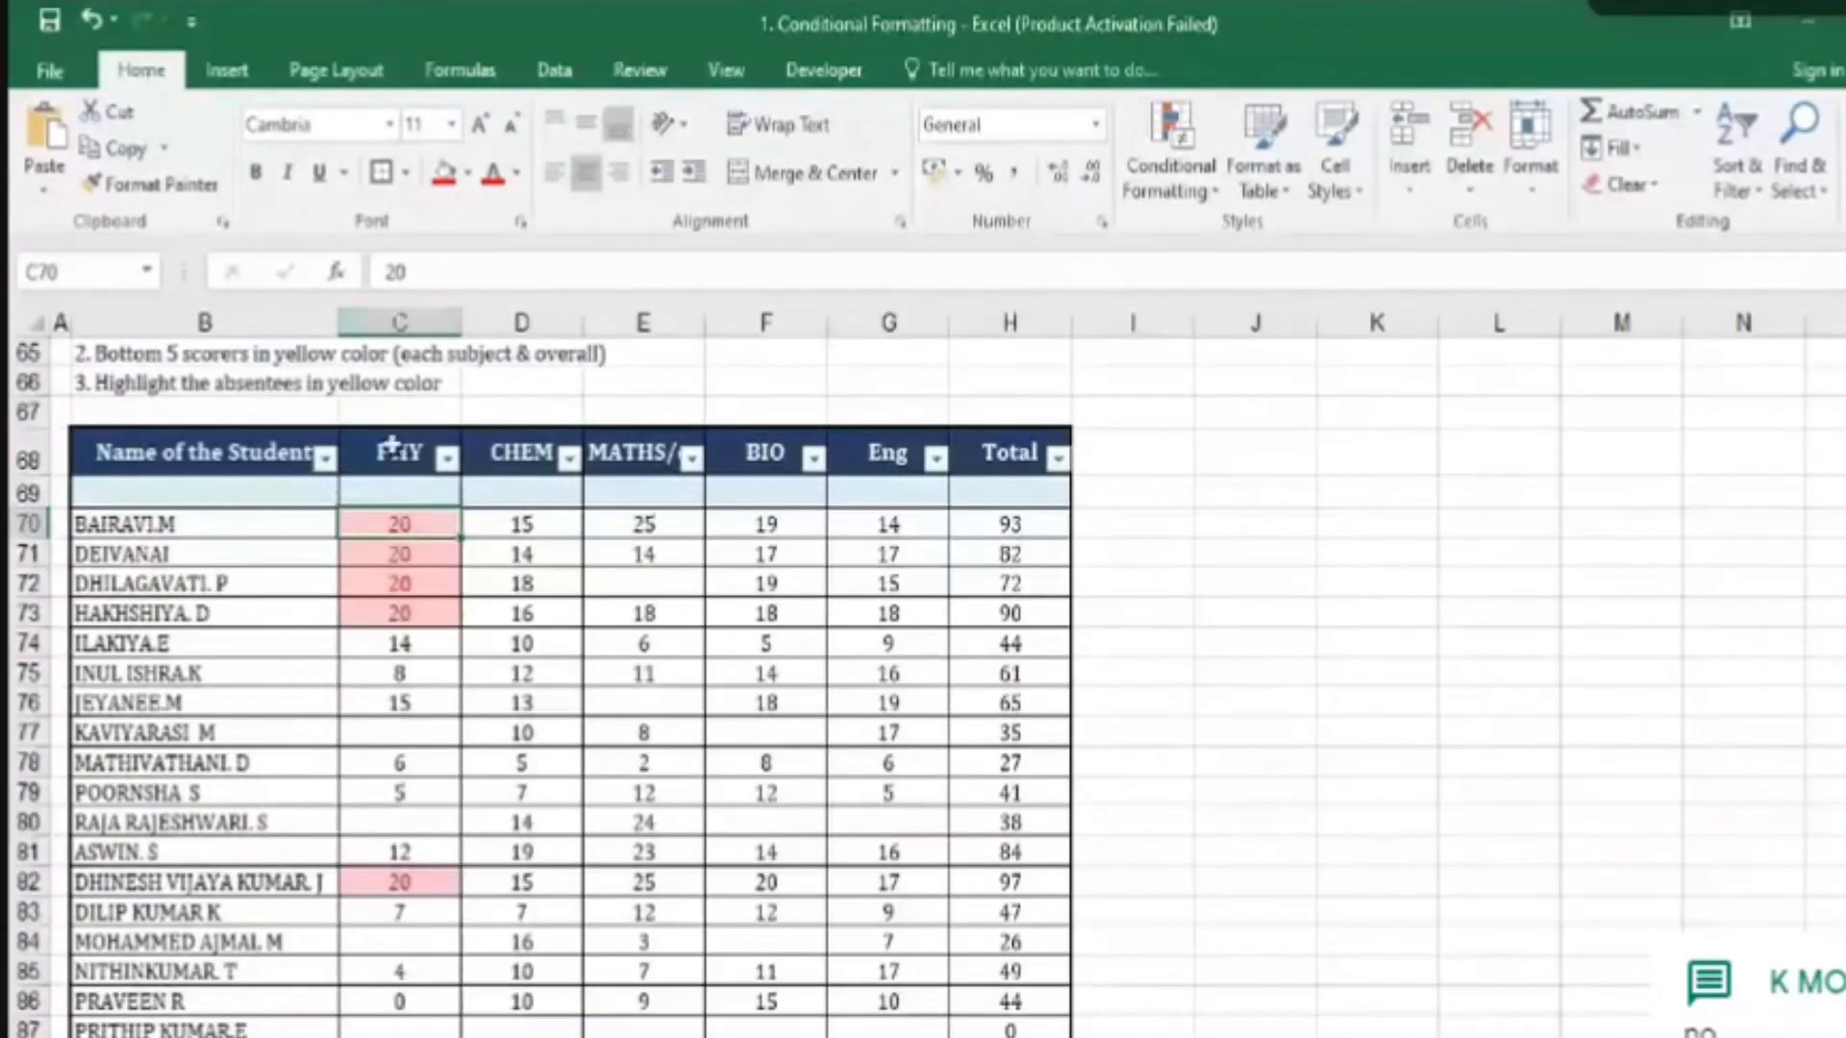
{"action": "left_click", "coordinate": [1217, 154]}
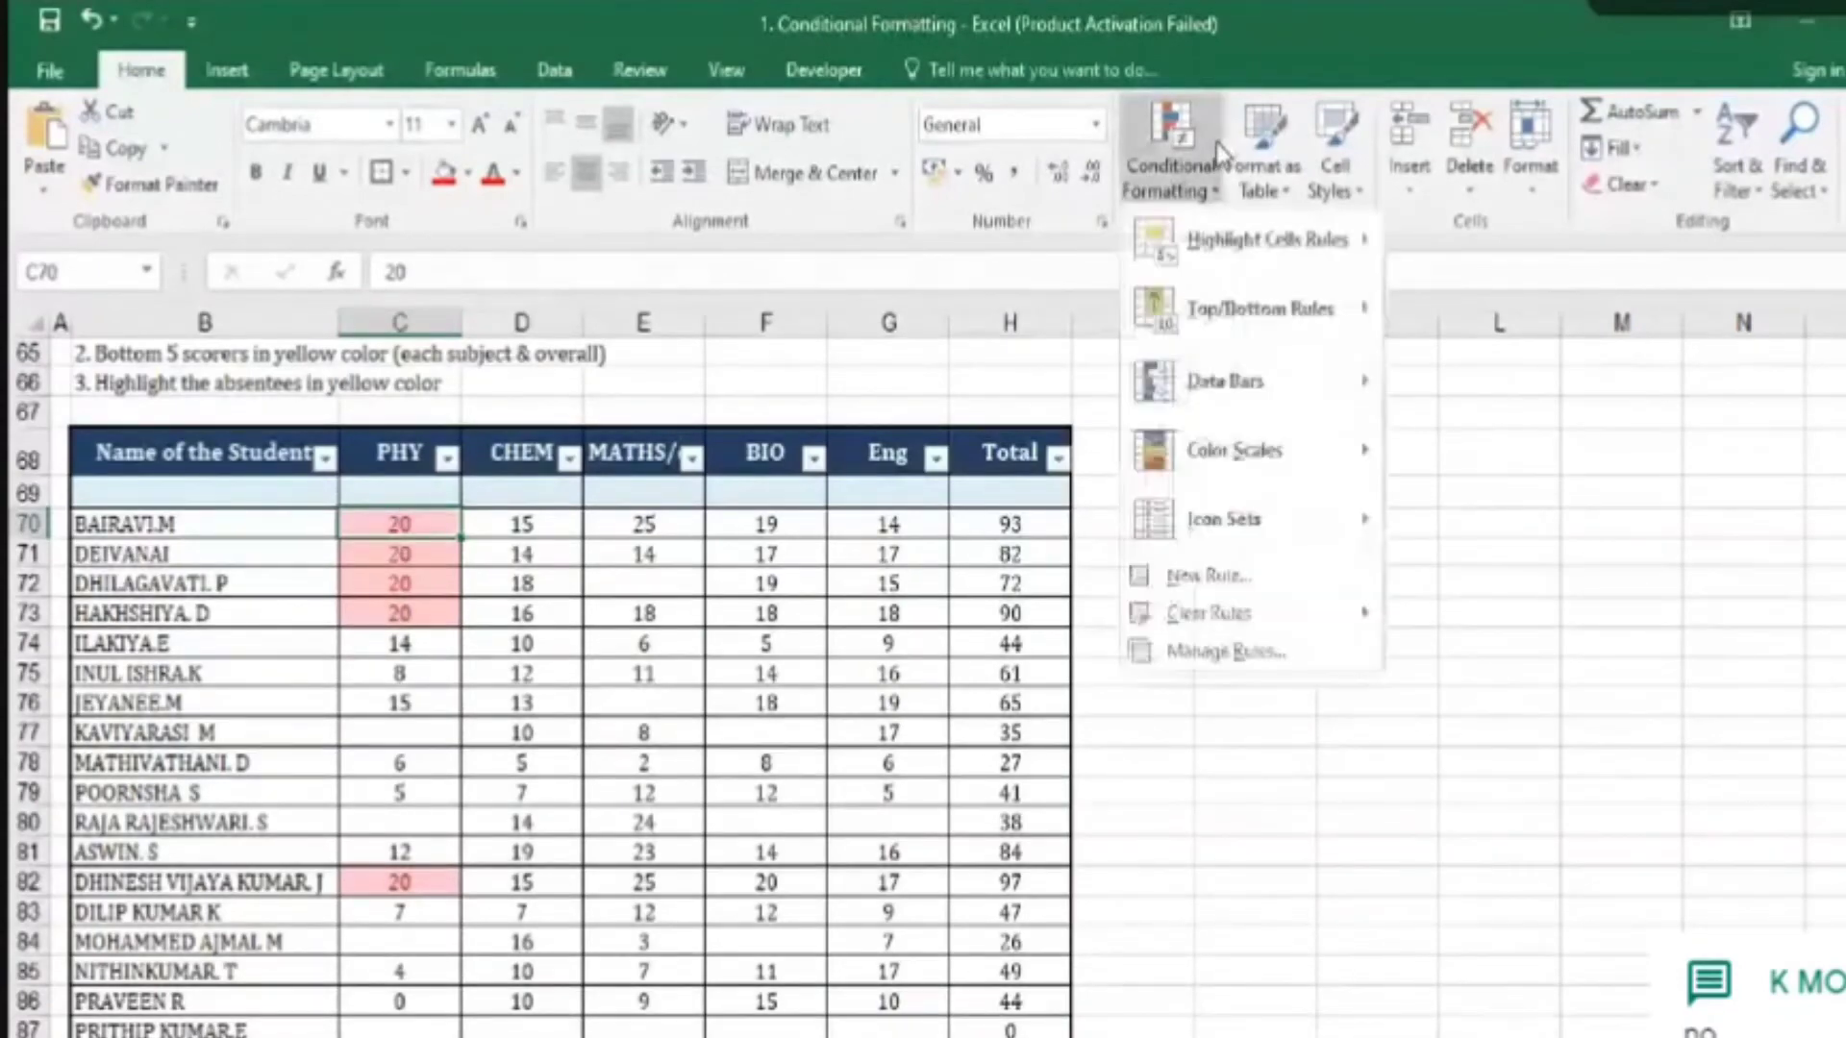
{"action": "mouse_move", "coordinate": [1317, 270]}
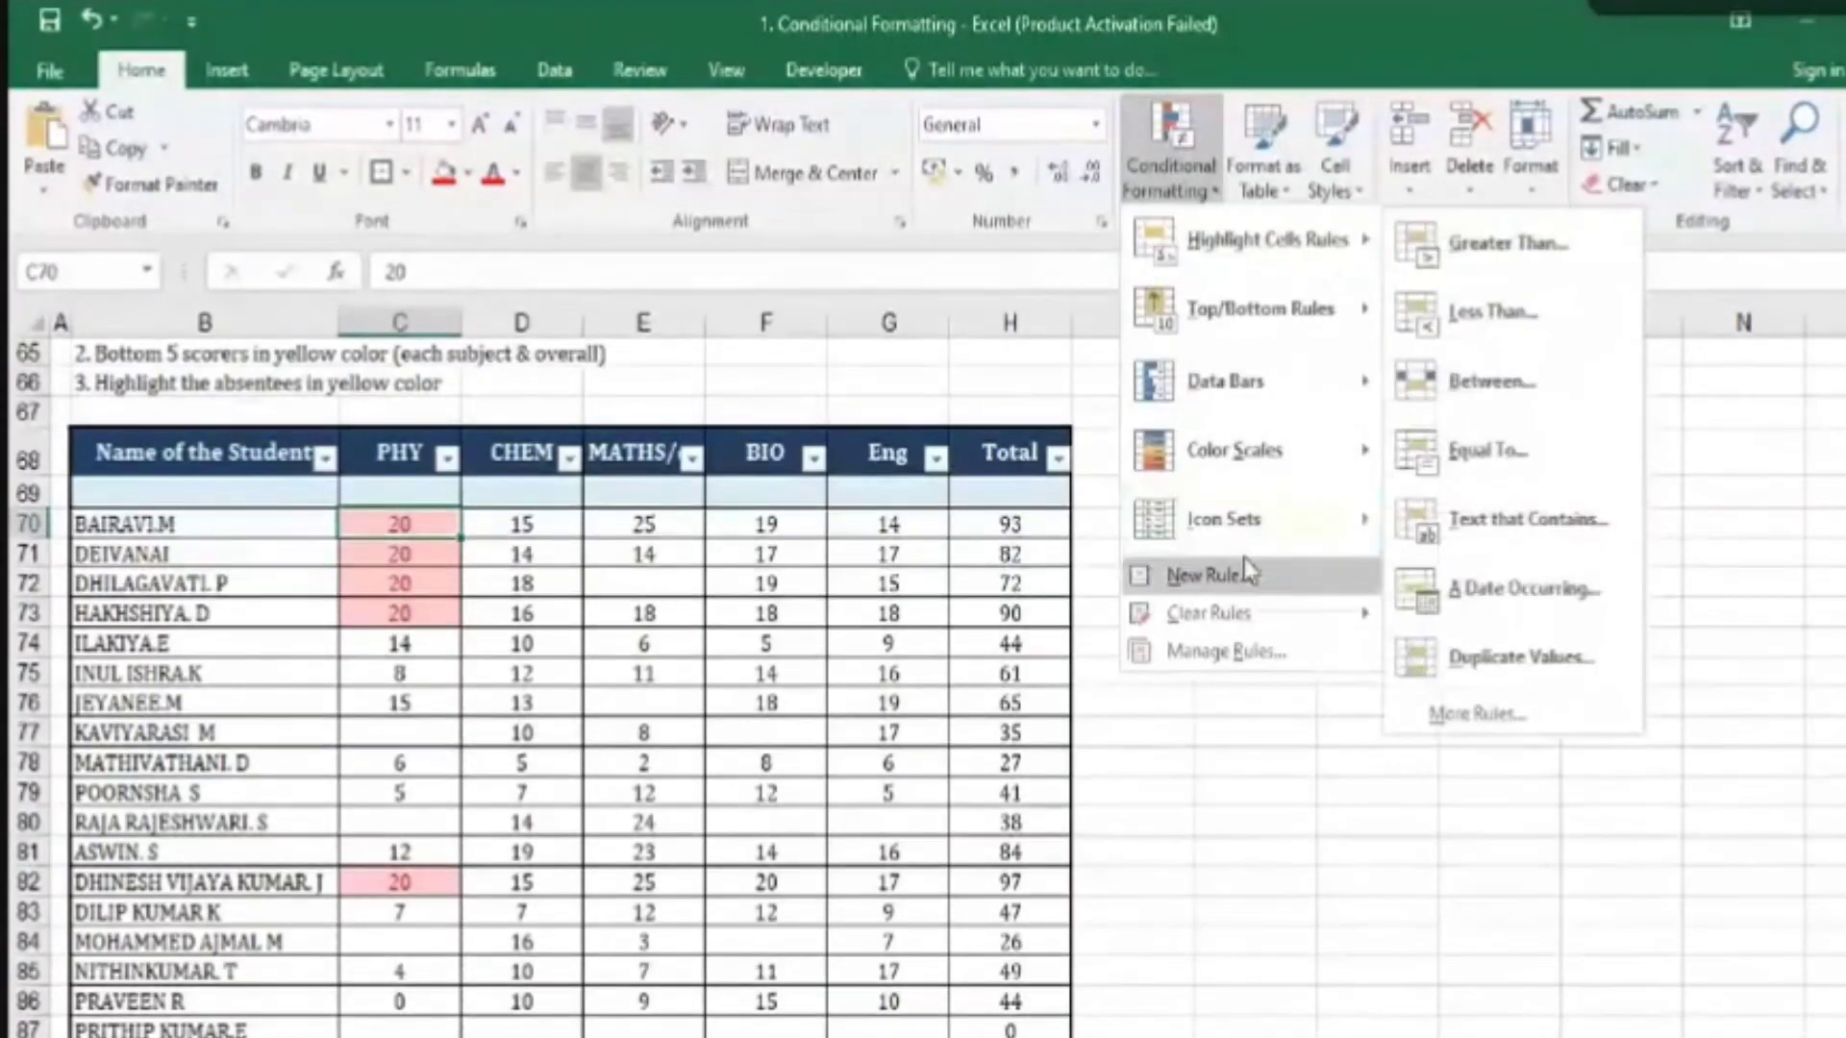
{"action": "left_click", "coordinate": [1212, 575]}
{"action": "left_click", "coordinate": [1090, 523]}
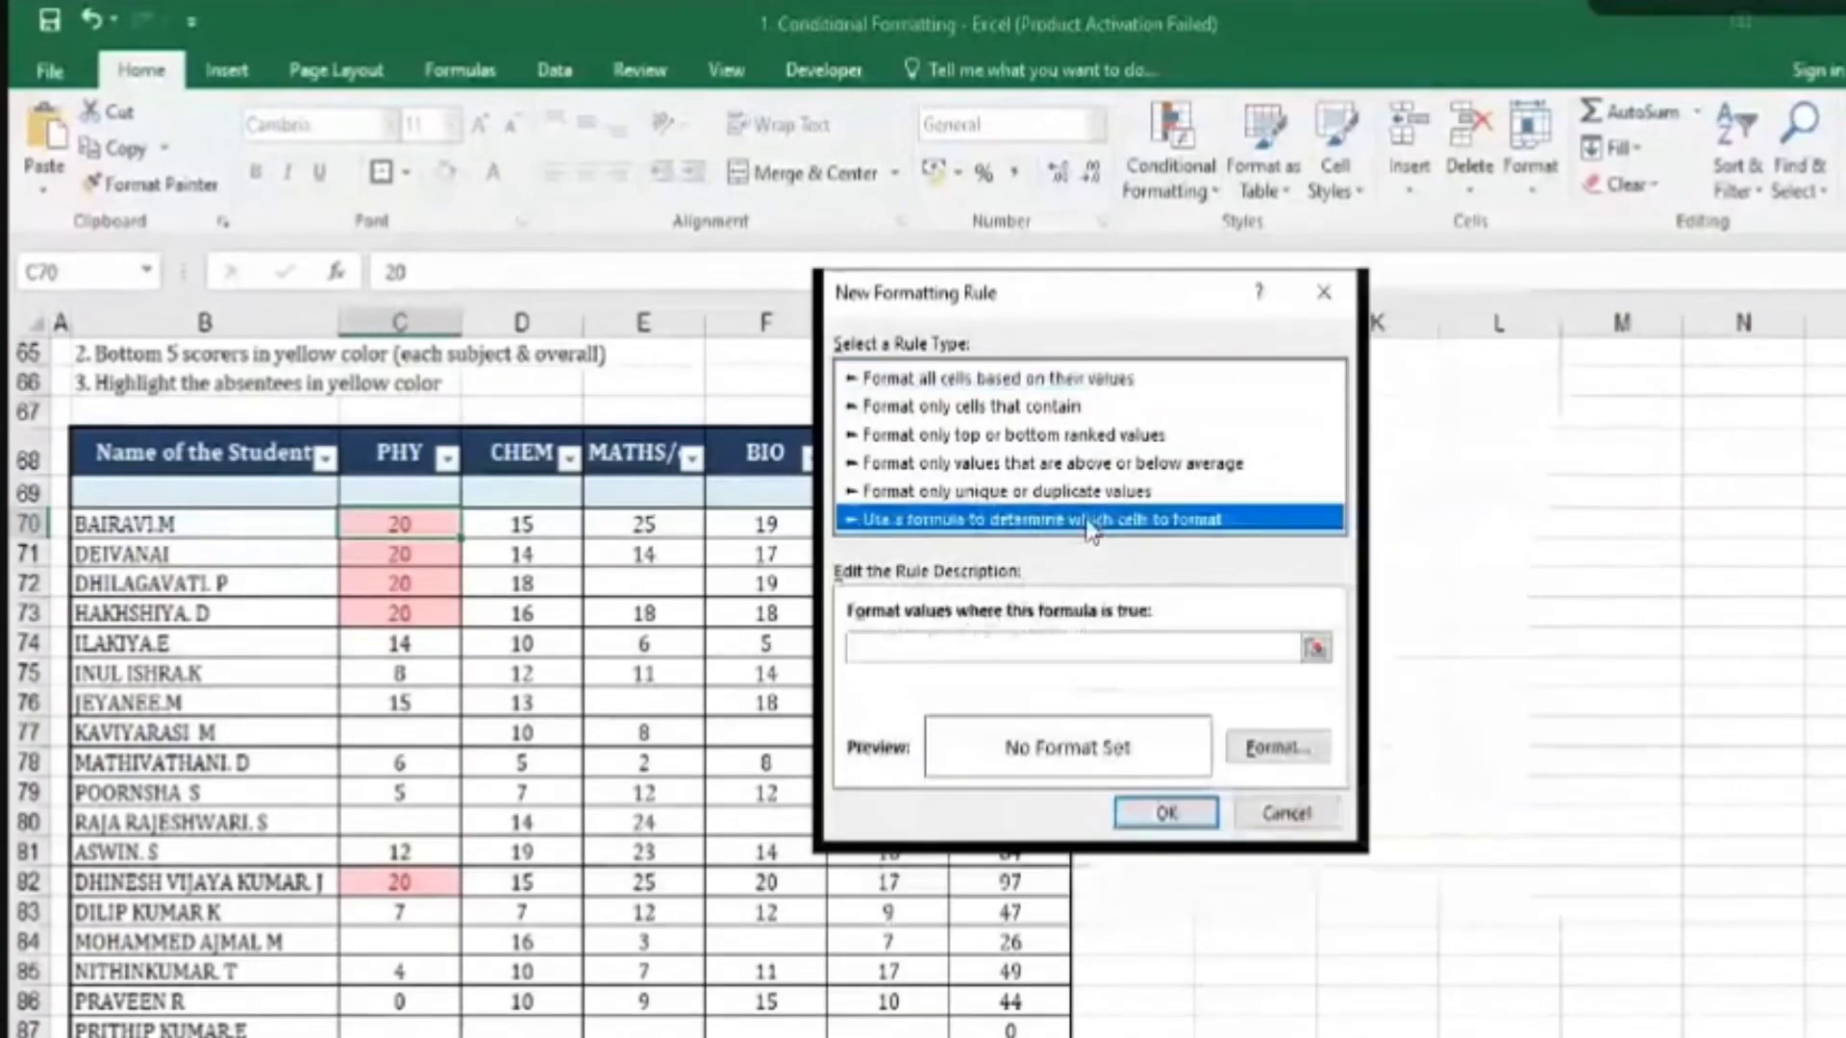
{"action": "left_click", "coordinate": [1146, 647]}
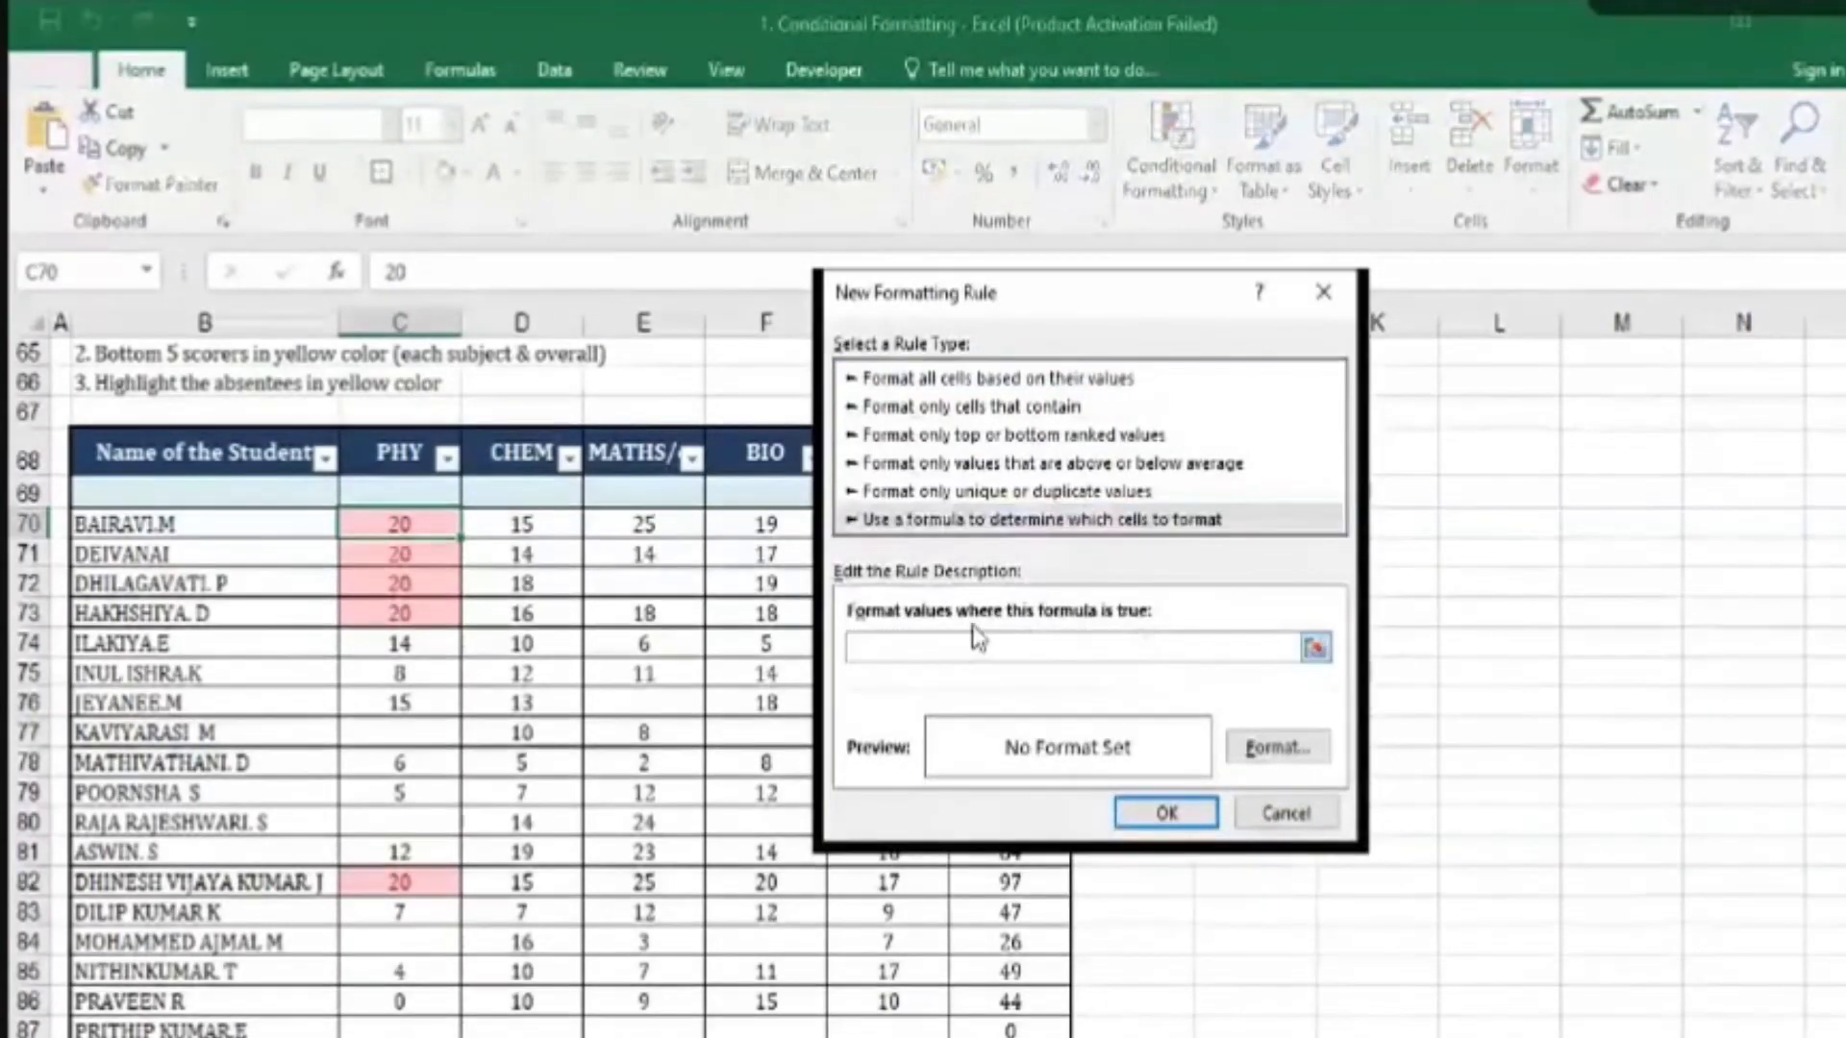
{"action": "left_click", "coordinate": [399, 524]}
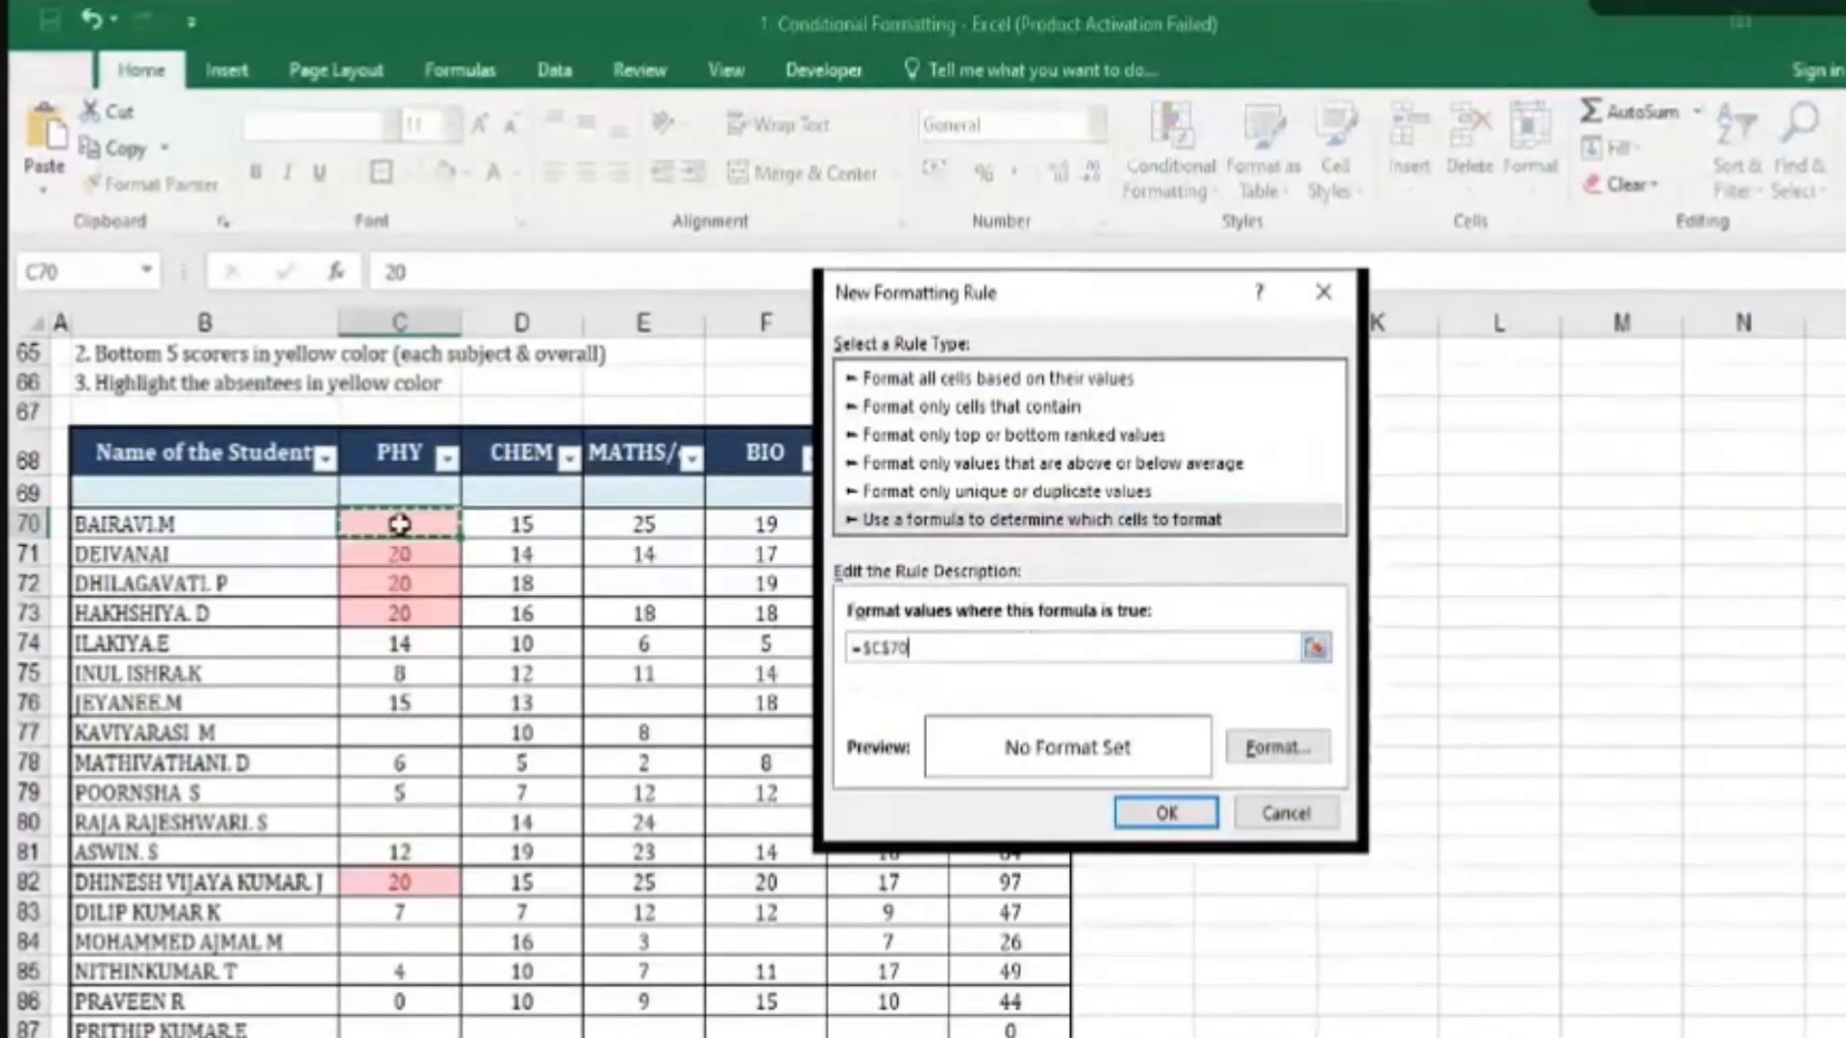
{"action": "key", "text": "F4"}
{"action": "key", "text": "F4"}
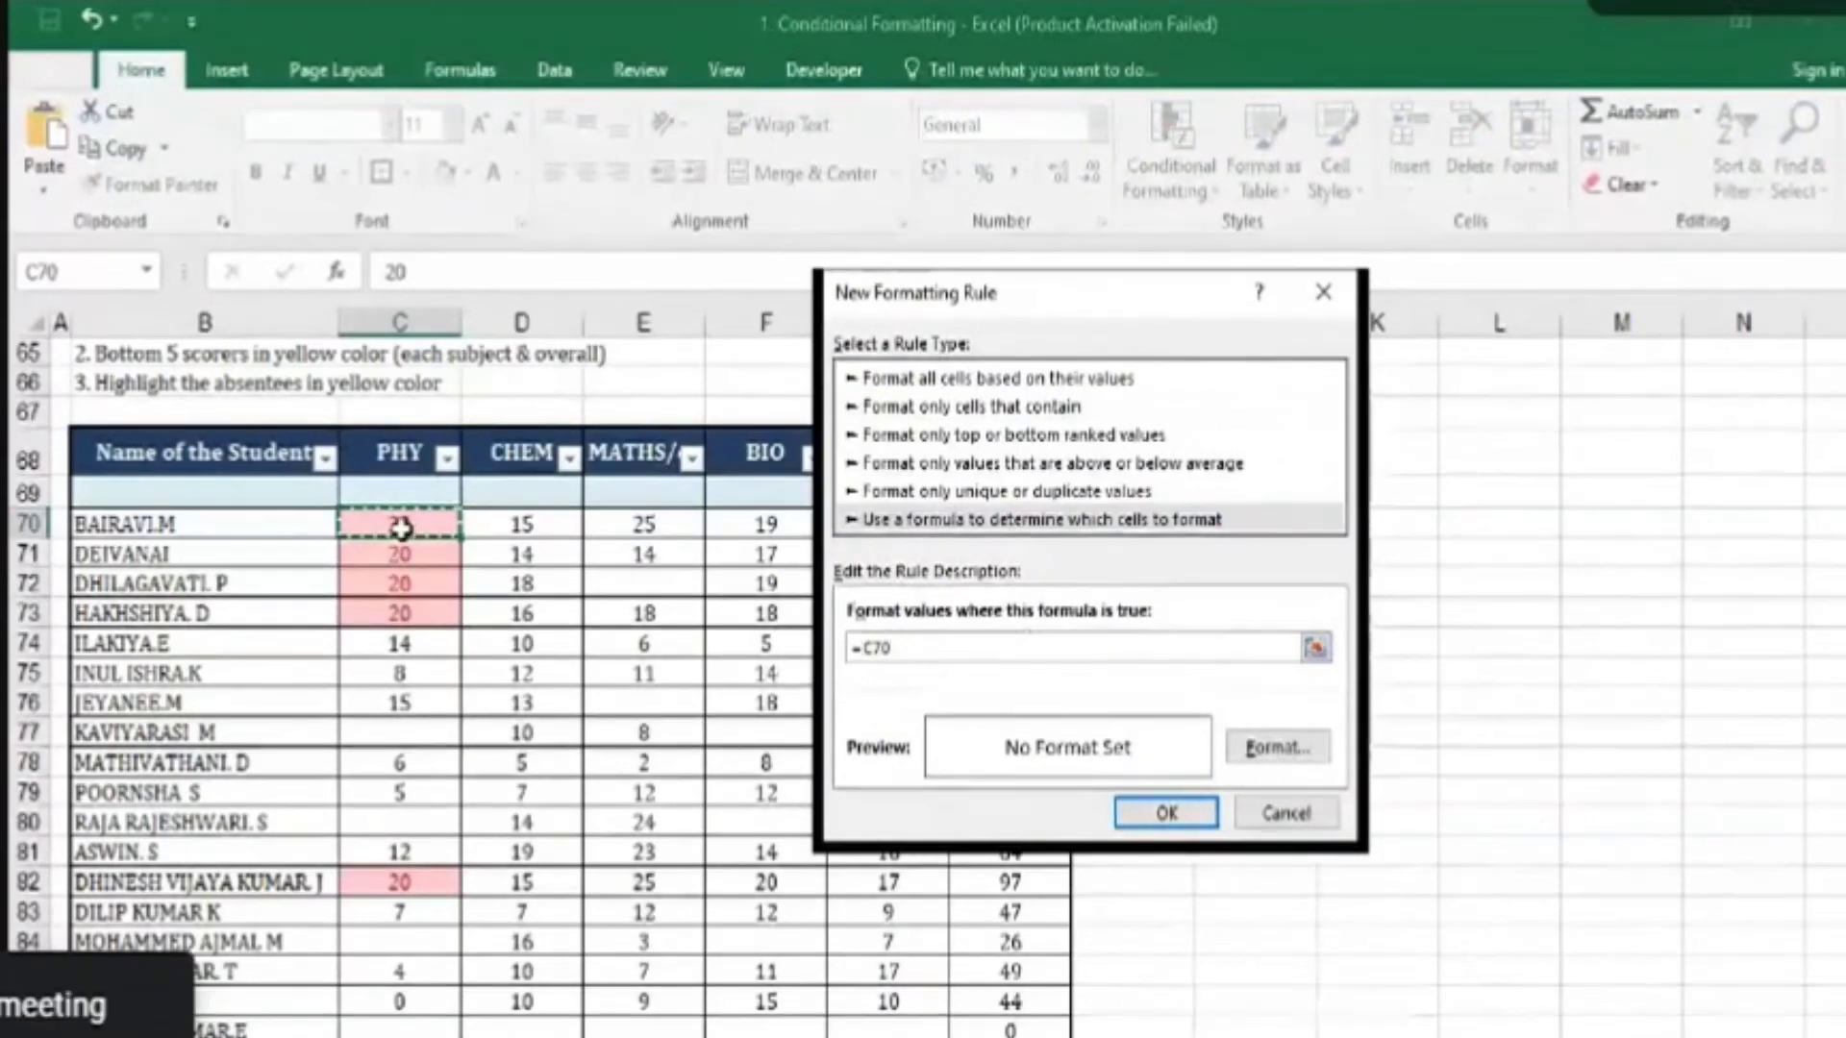
{"action": "type", "text": "="}
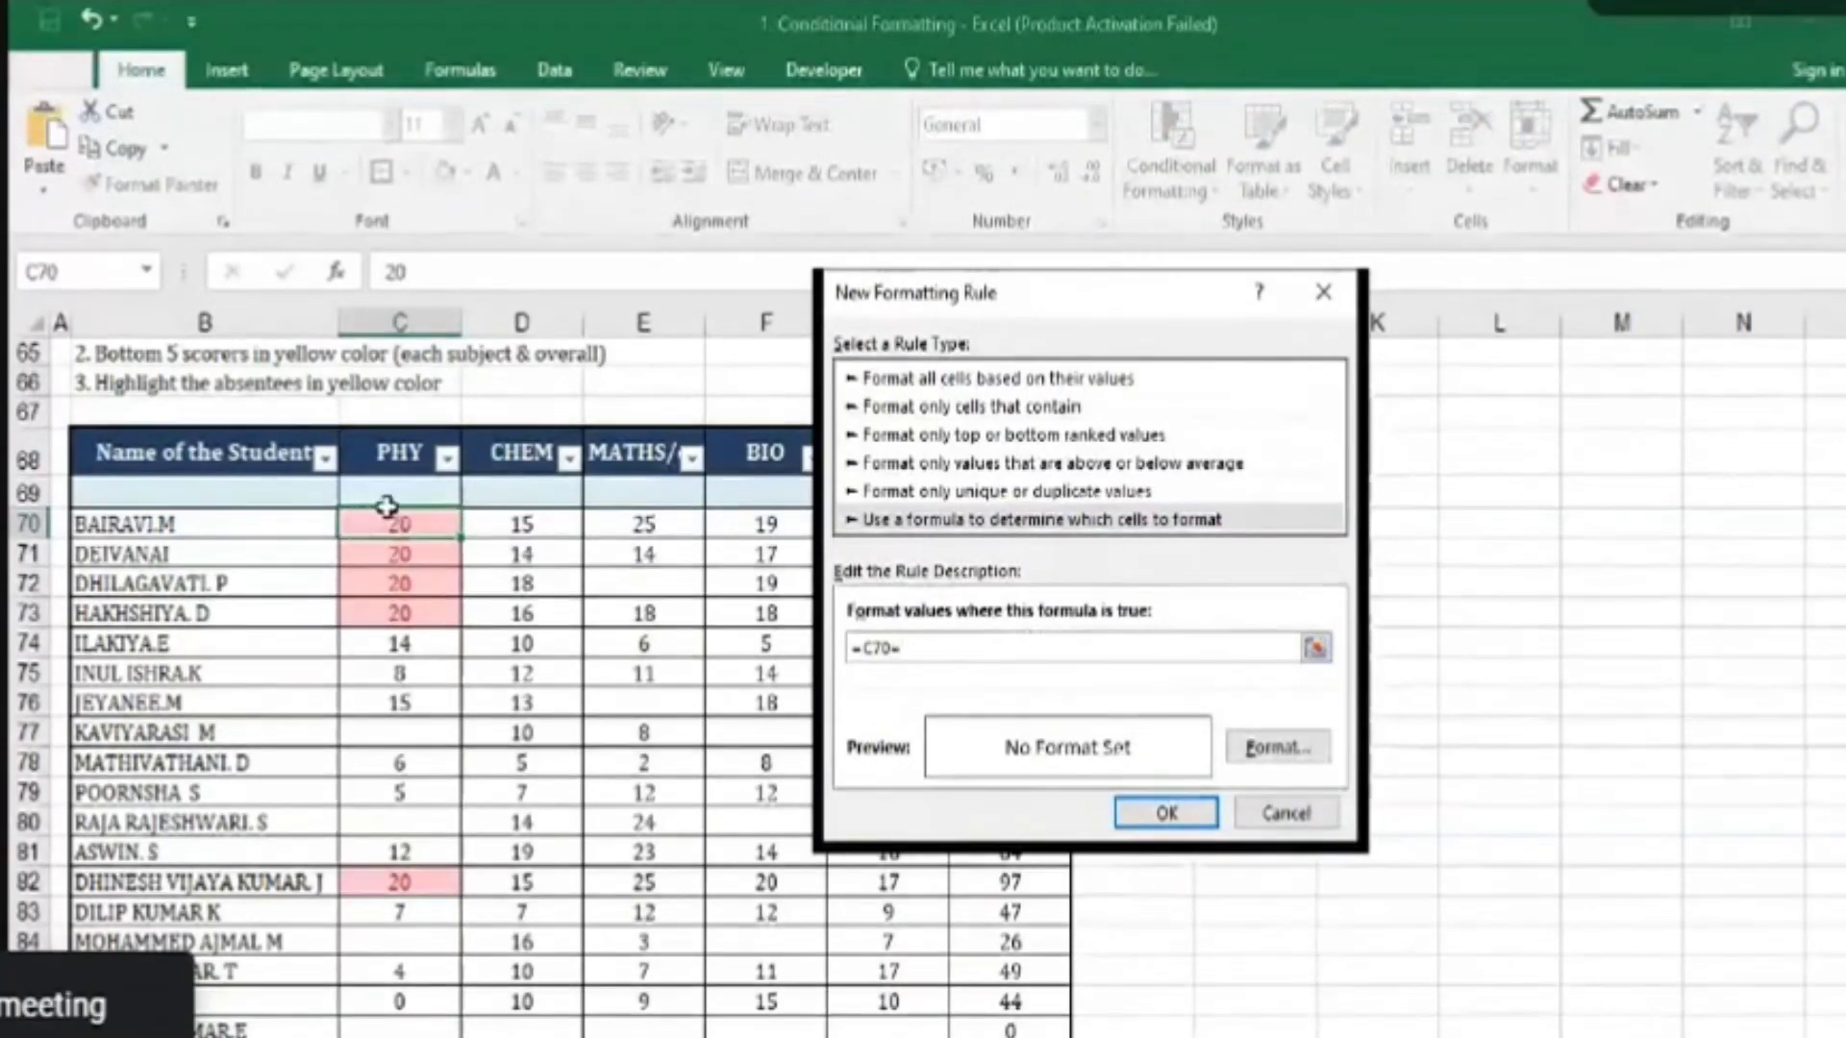
{"action": "type", "text": "\"\""}
- Give the blank-cell rule a yellow fill, apply it to C70 and copy that cell
{"action": "left_click", "coordinate": [1271, 758]}
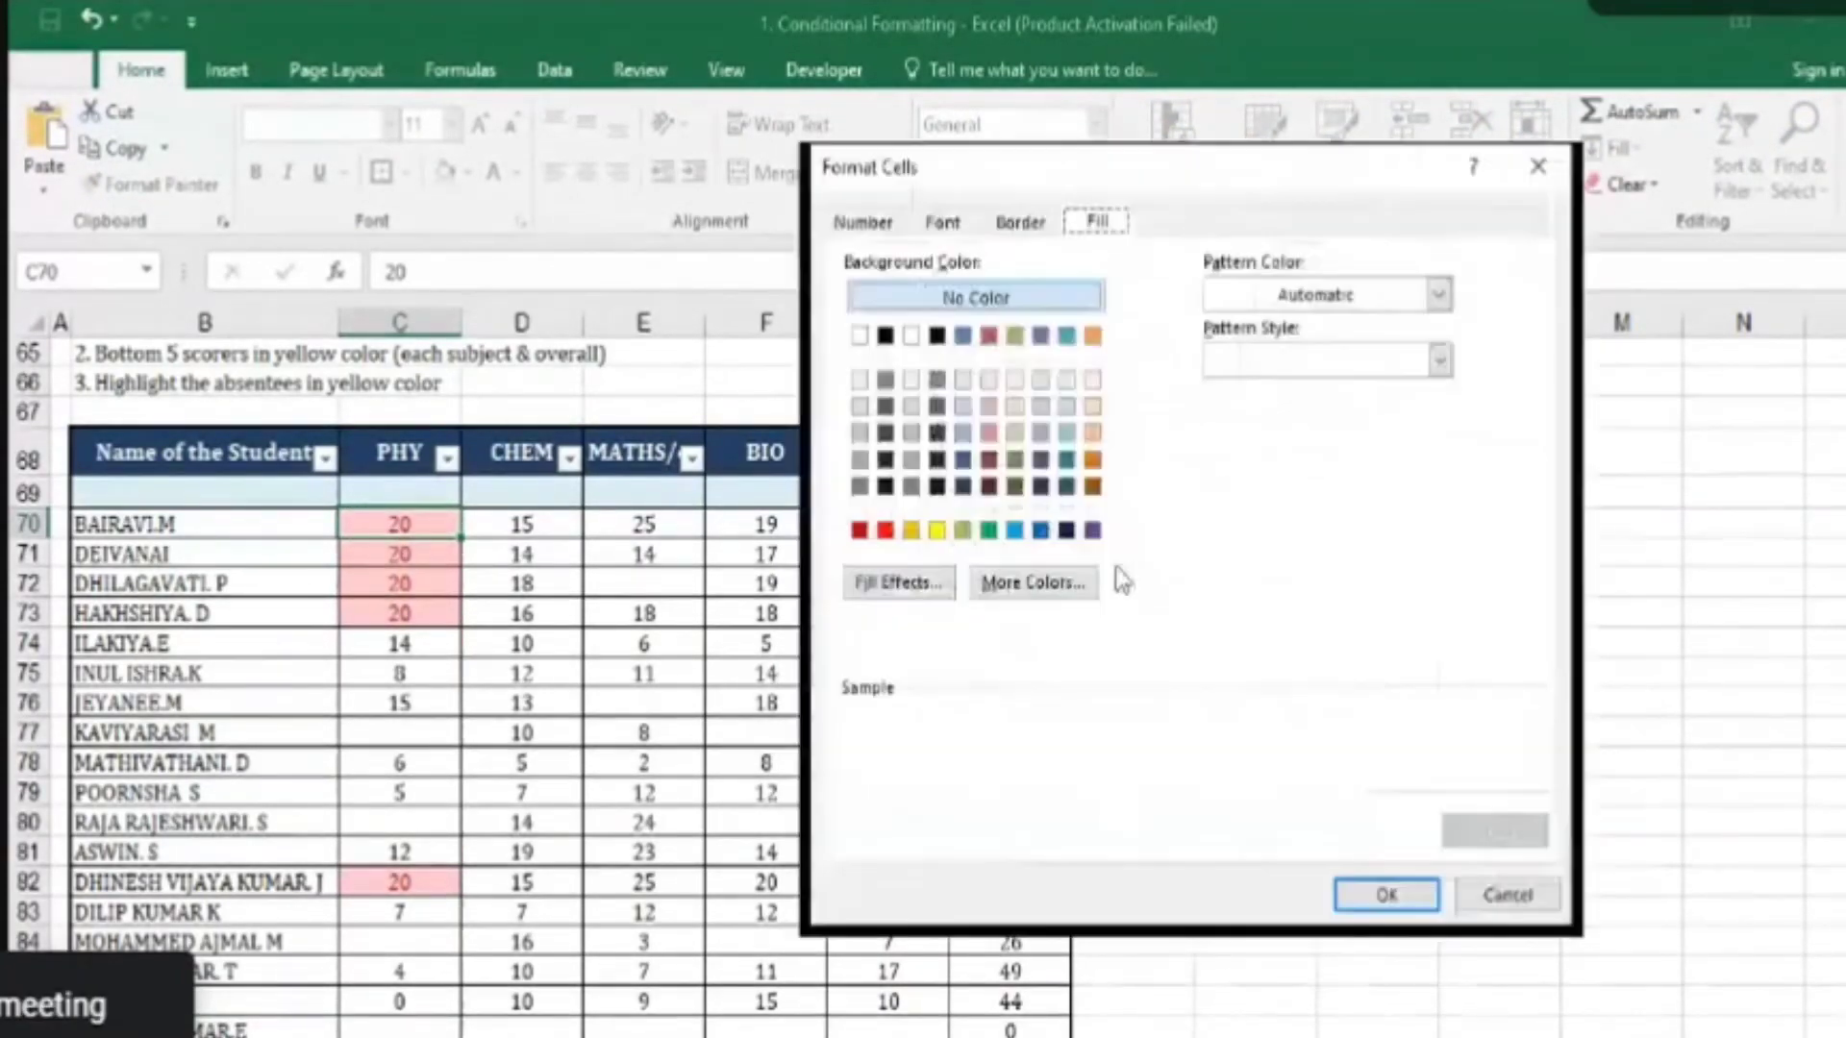
{"action": "left_click", "coordinate": [938, 530]}
{"action": "left_click", "coordinate": [1387, 894]}
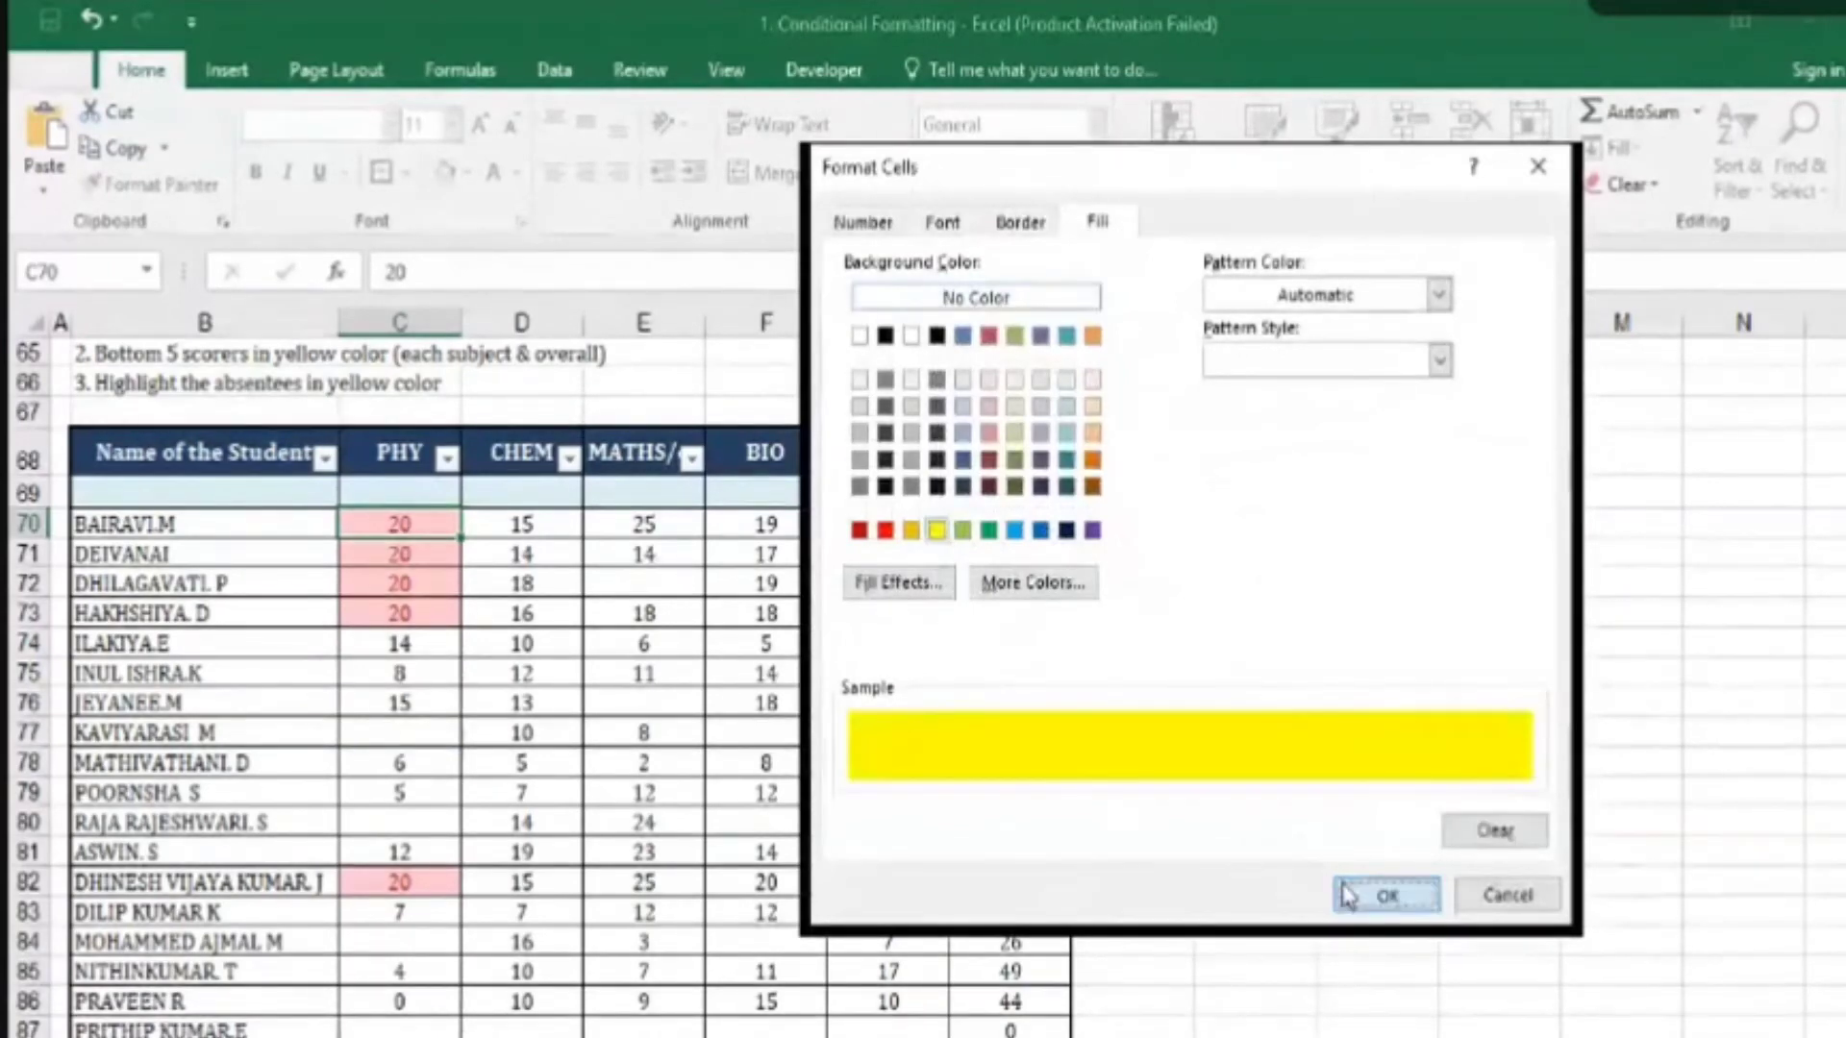
{"action": "left_click", "coordinate": [1169, 814]}
{"action": "key", "text": "ctrl+c"}
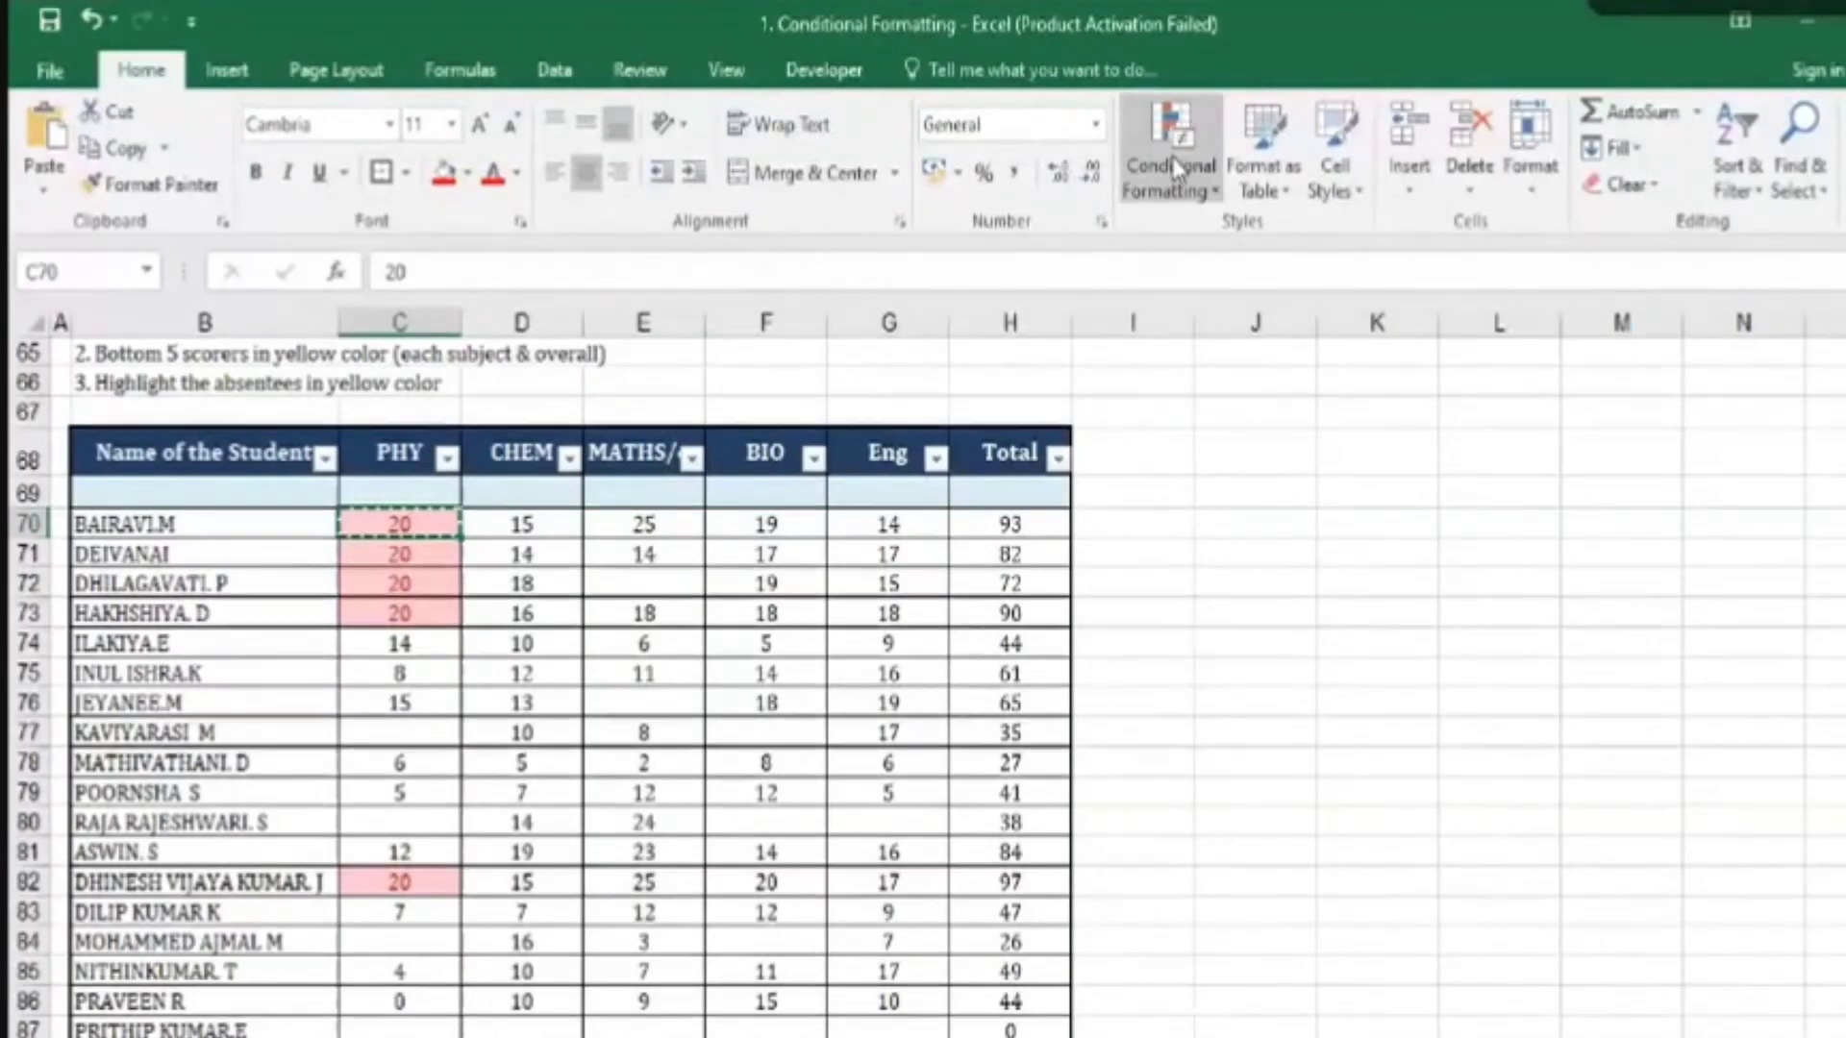
{"action": "key", "text": "shift+Right"}
{"action": "key", "text": "shift+Down"}
{"action": "key", "text": "Down"}
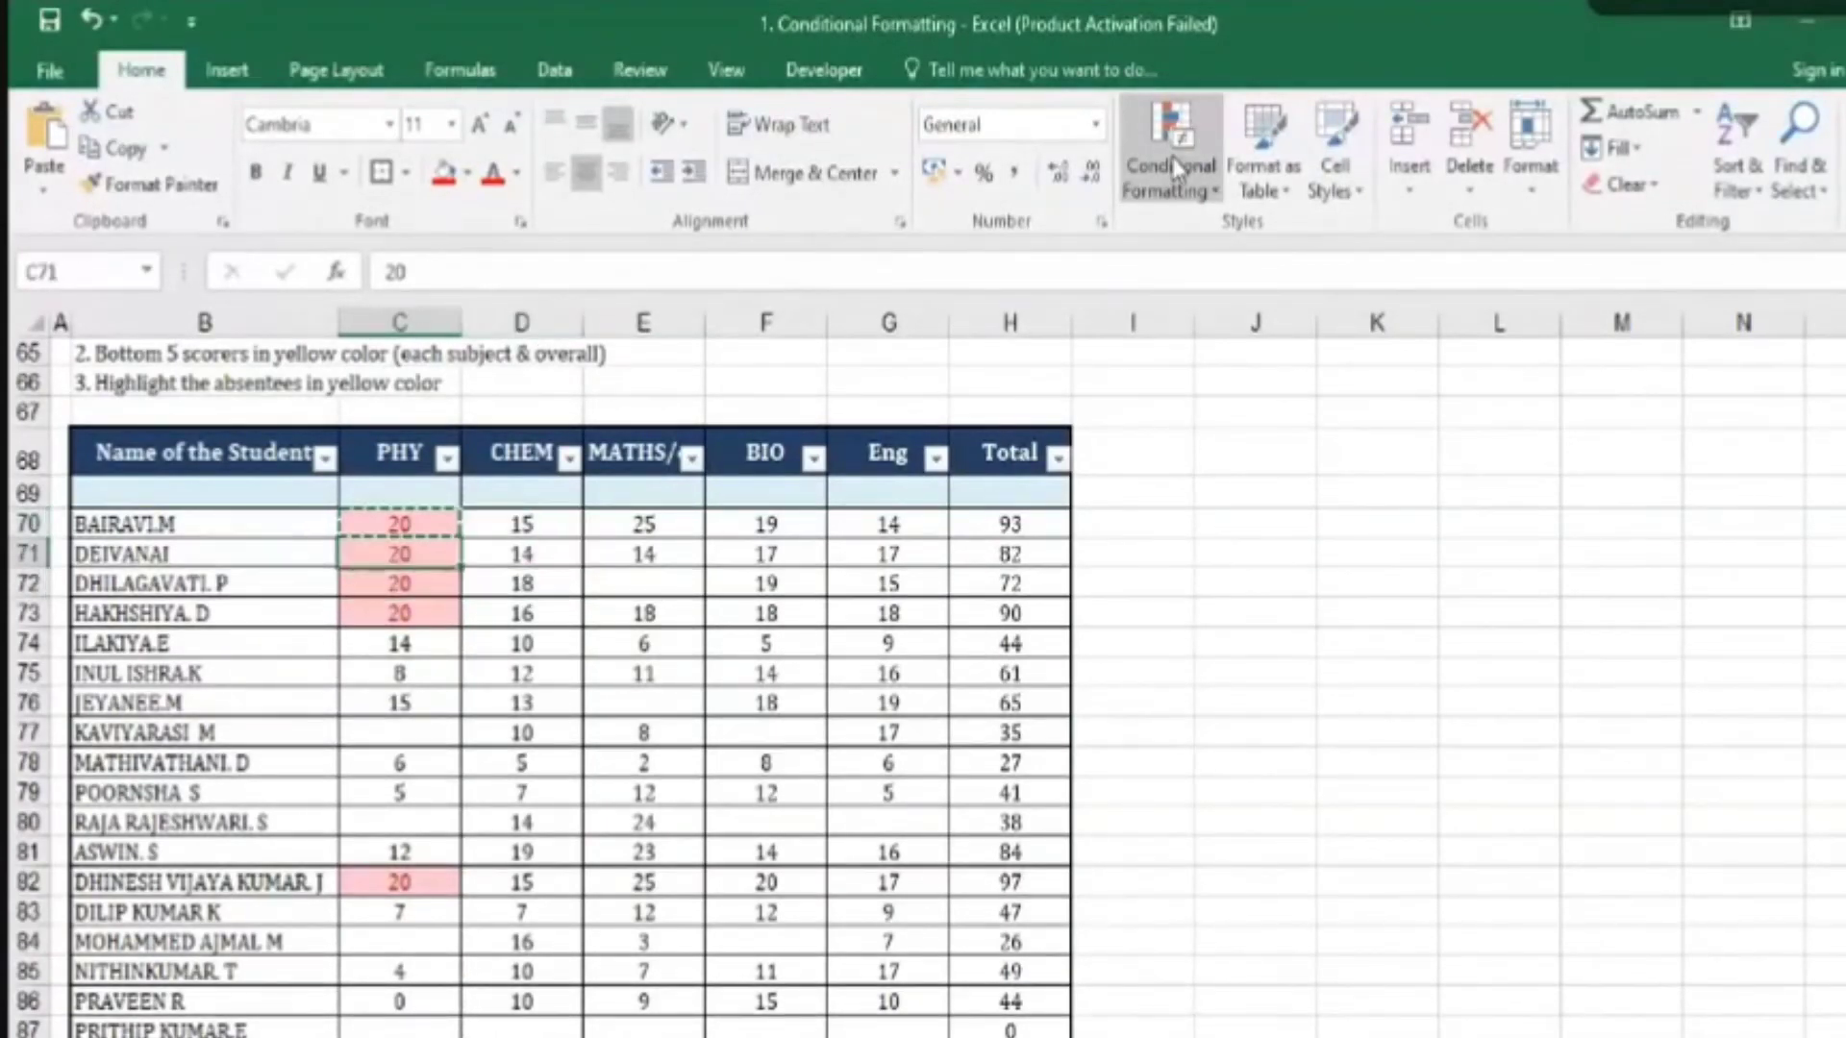
{"action": "key", "text": "Left"}
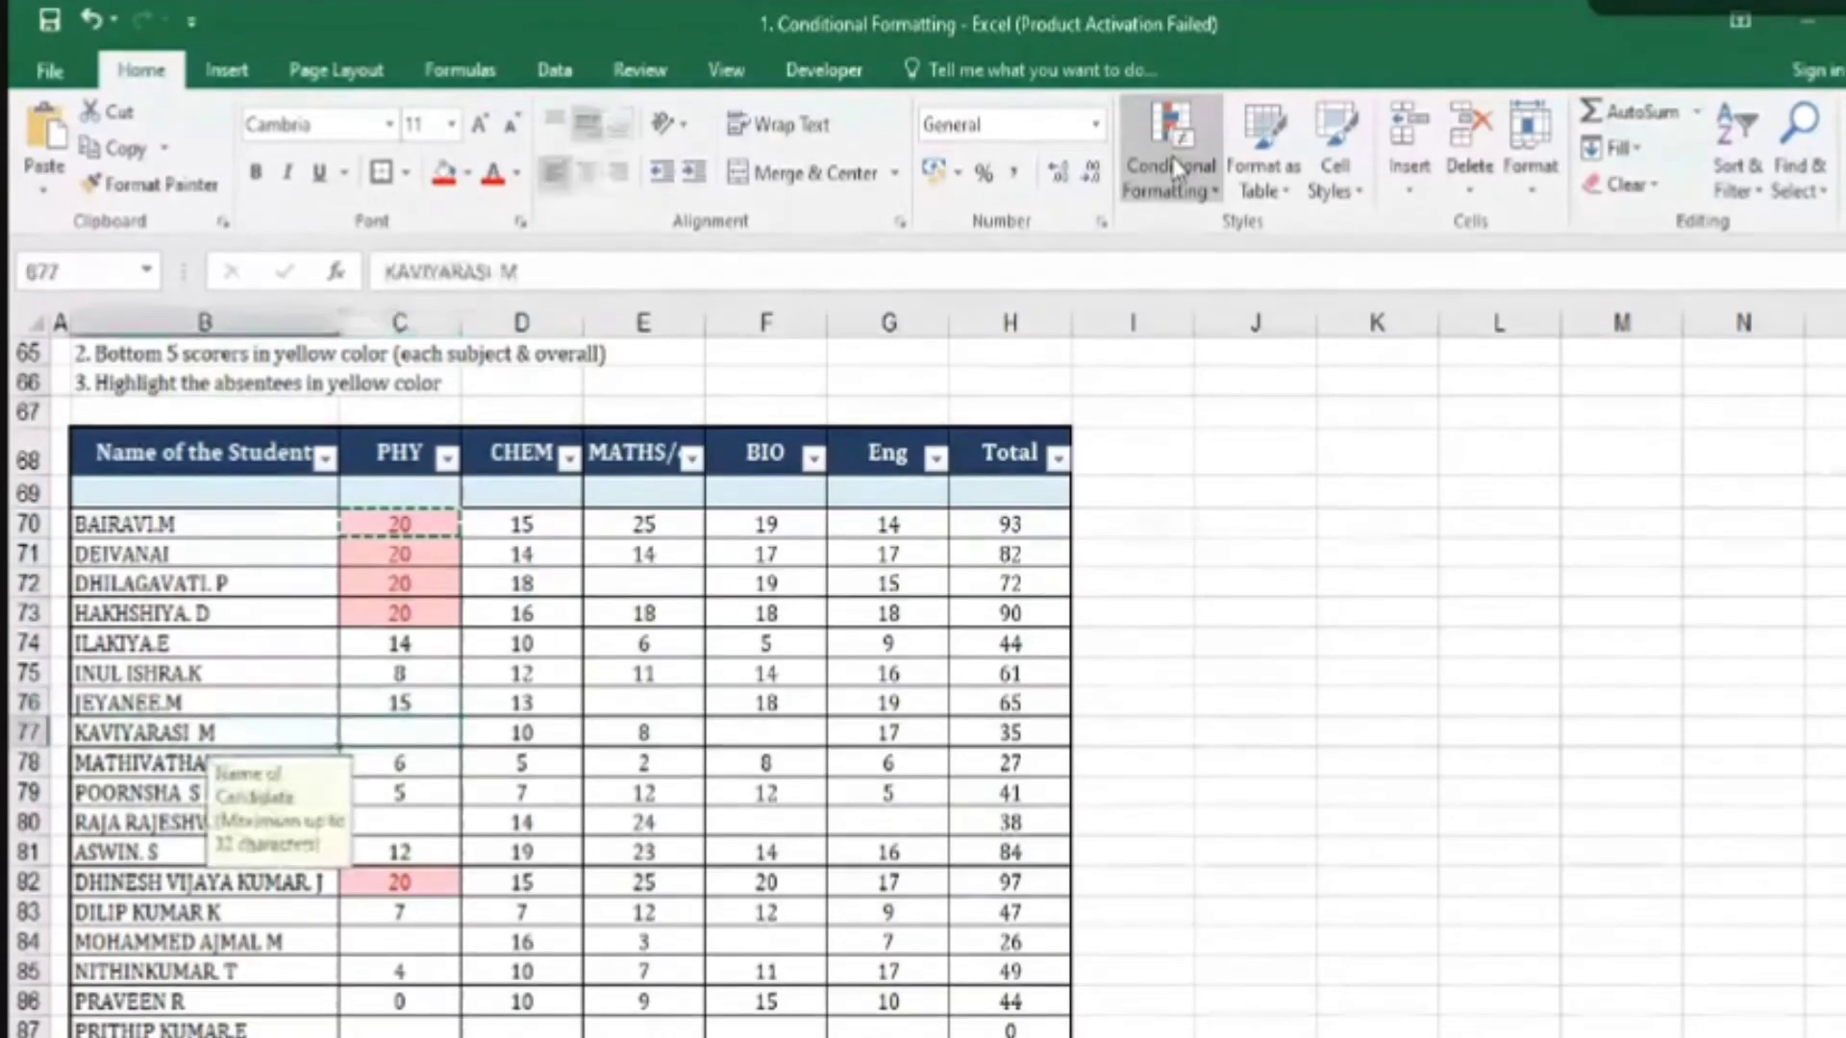
{"action": "key", "text": "Right"}
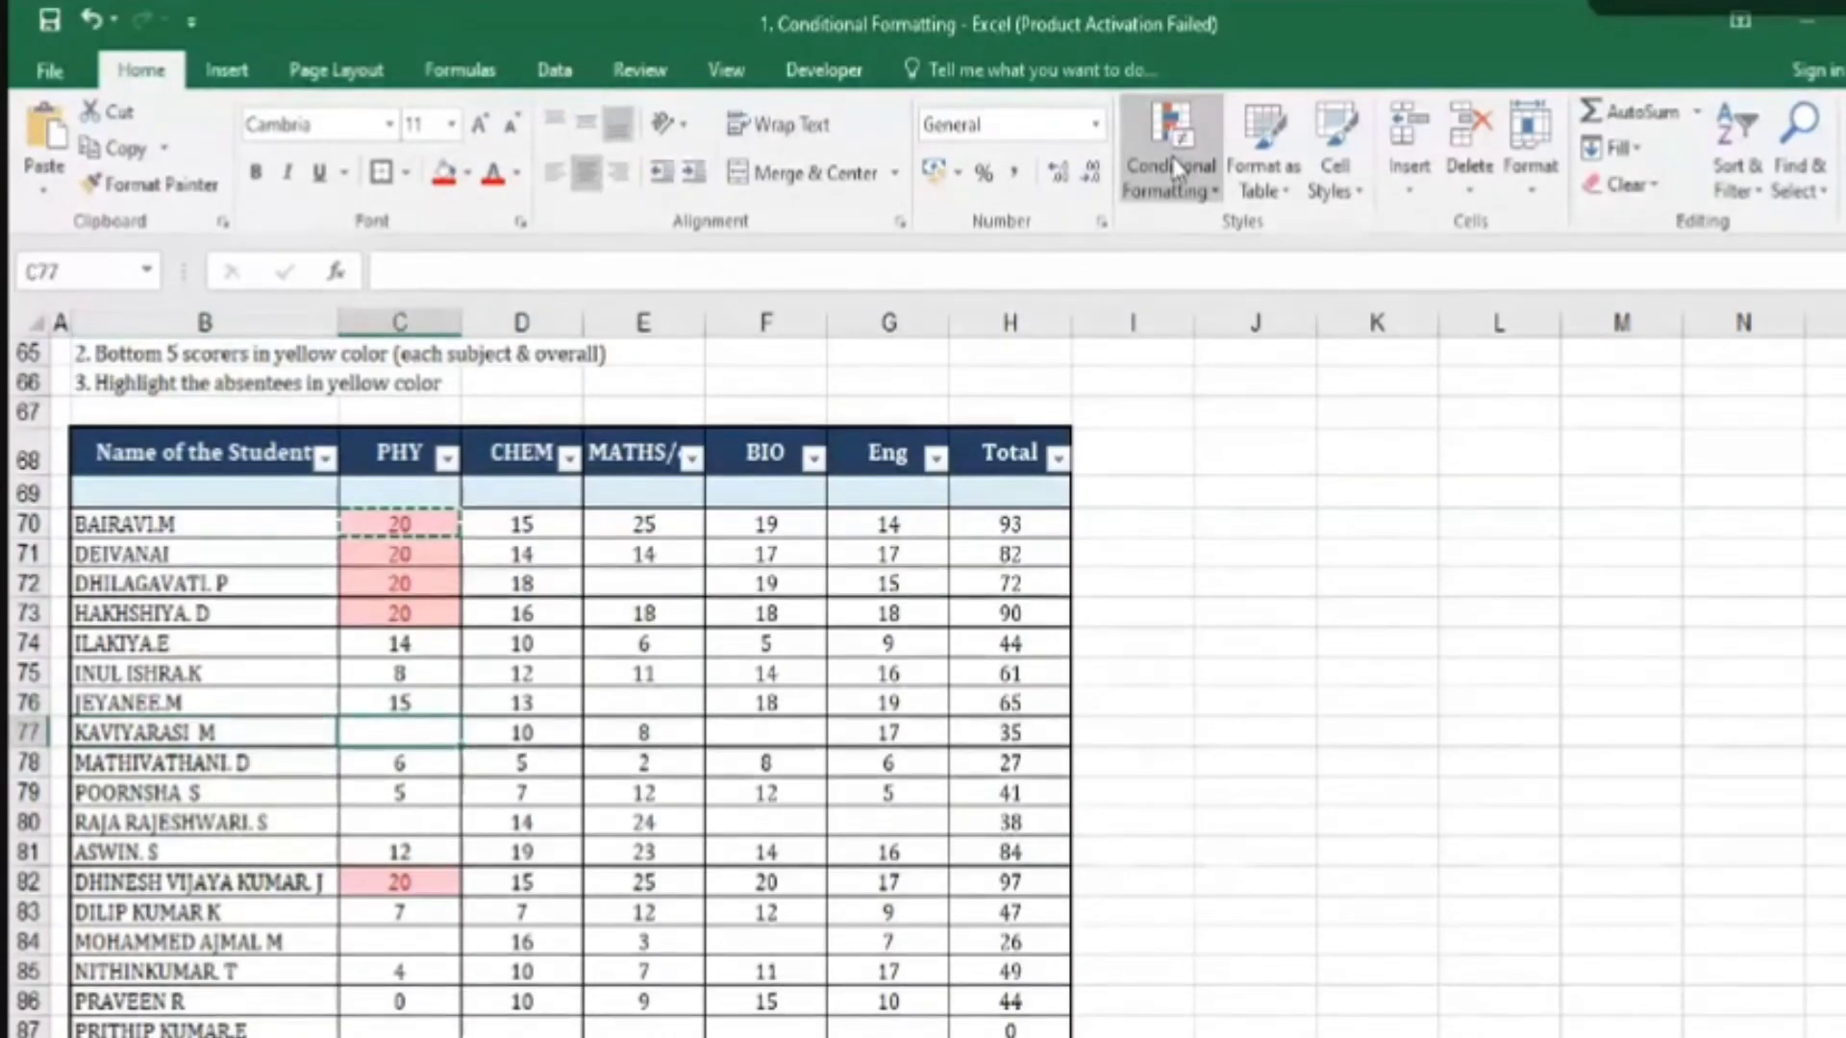
{"action": "key", "text": "Up"}
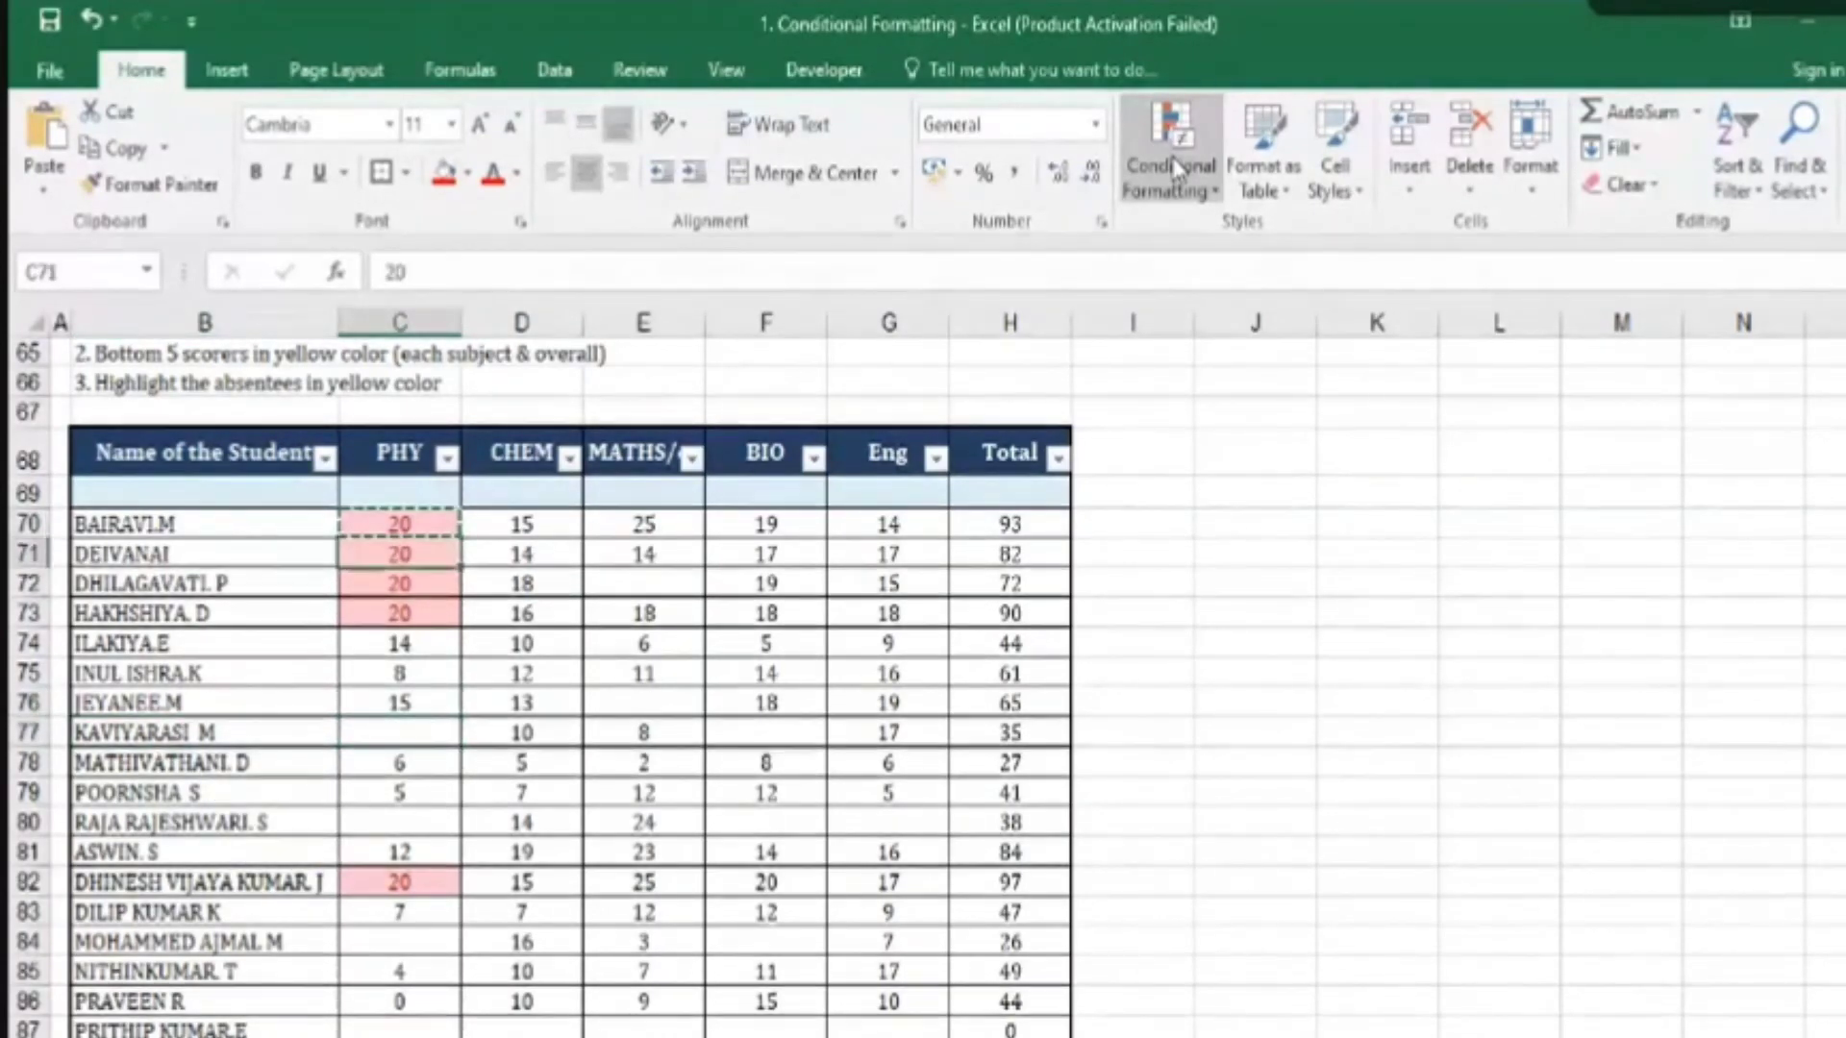
- Paste only the formatting of C70 onto the marks of all five subjects, C70:G94
{"action": "key", "text": "shift+Right"}
{"action": "key", "text": "shift+Right"}
{"action": "key", "text": "shift+Right"}
{"action": "key", "text": "shift+Right"}
{"action": "key", "text": "shift+Down"}
{"action": "key", "text": "shift+Down"}
{"action": "key", "text": "shift+Down"}
{"action": "key", "text": "shift+Down"}
{"action": "key", "text": "shift+Down"}
{"action": "key", "text": "shift+Down"}
{"action": "key", "text": "shift+Down"}
{"action": "key", "text": "shift+Down"}
{"action": "key", "text": "shift+Down"}
{"action": "key", "text": "shift+Down"}
{"action": "key", "text": "shift+Down"}
{"action": "key", "text": "shift+Down"}
{"action": "key", "text": "shift+Down"}
{"action": "key", "text": "shift+Down"}
{"action": "key", "text": "shift+Down"}
{"action": "key", "text": "shift+Down"}
{"action": "key", "text": "shift+Down"}
{"action": "key", "text": "shift+Down"}
{"action": "key", "text": "shift+Down"}
{"action": "key", "text": "shift+Down"}
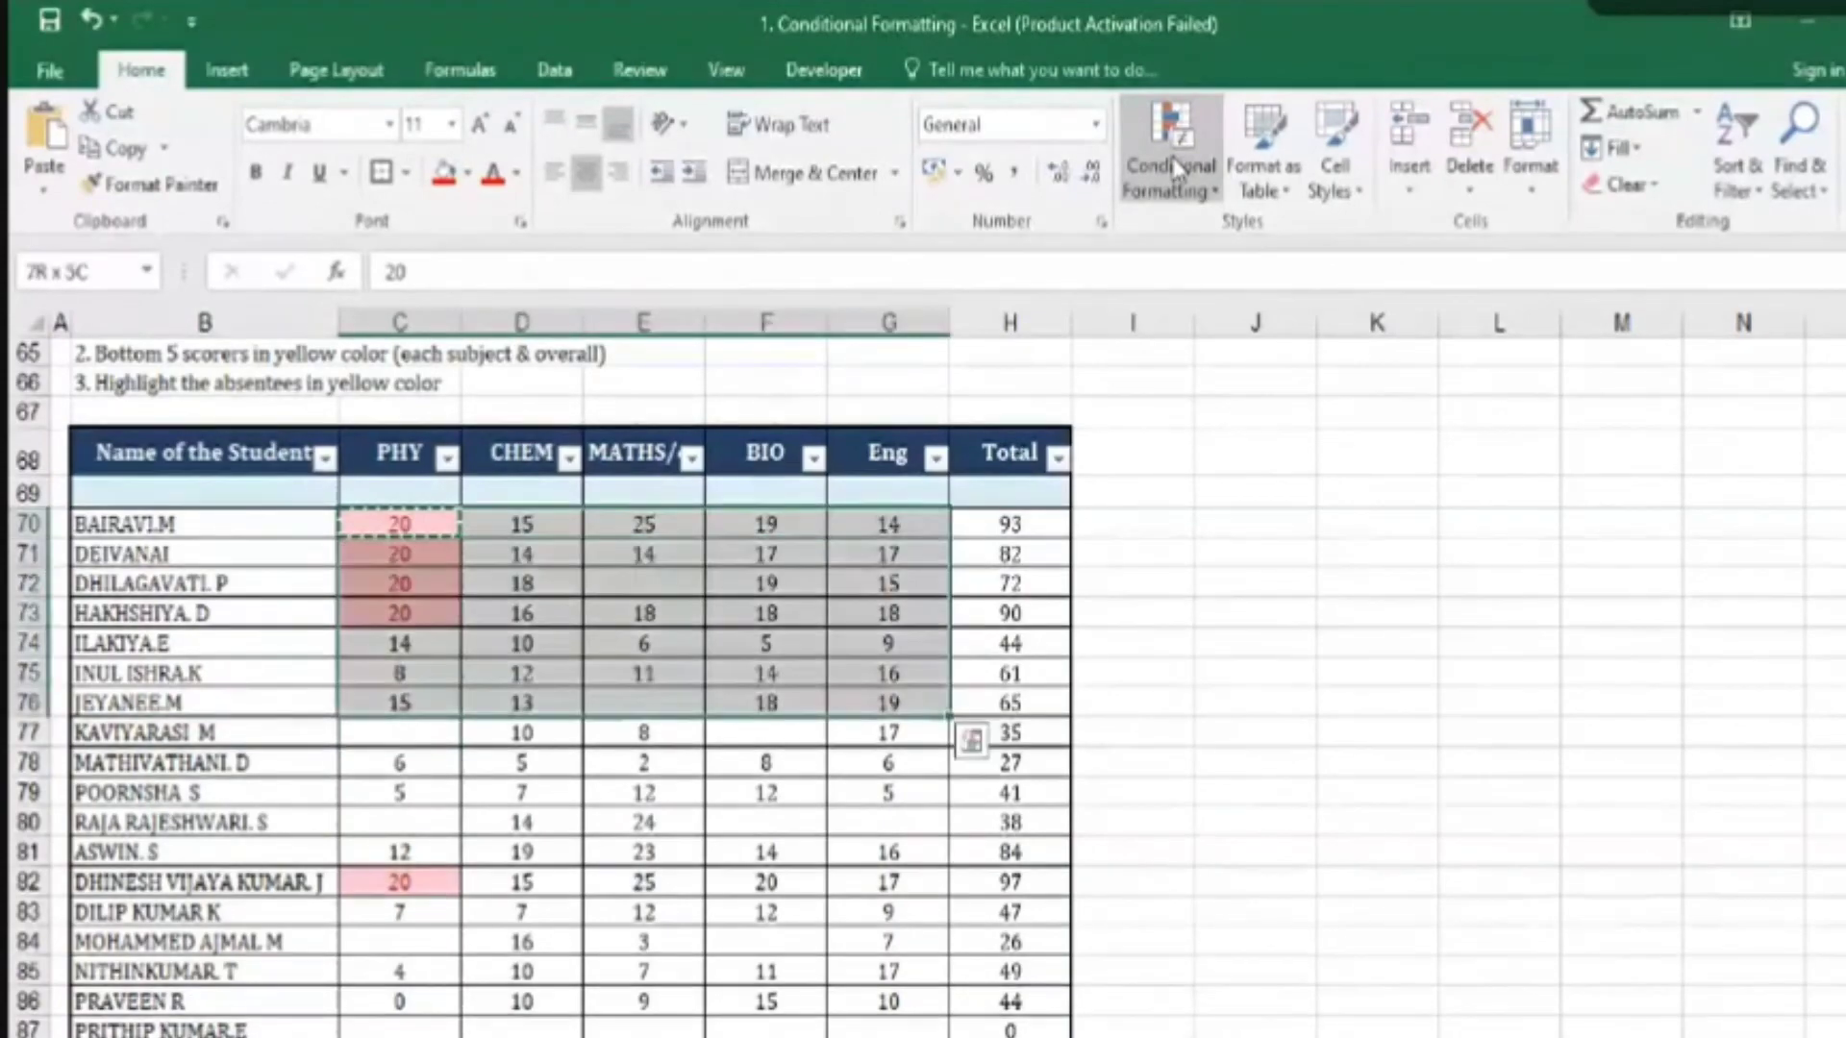
{"action": "key", "text": "shift+Up"}
{"action": "key", "text": "shift+Up"}
{"action": "key", "text": "shift+Up"}
{"action": "key", "text": "shift+Up"}
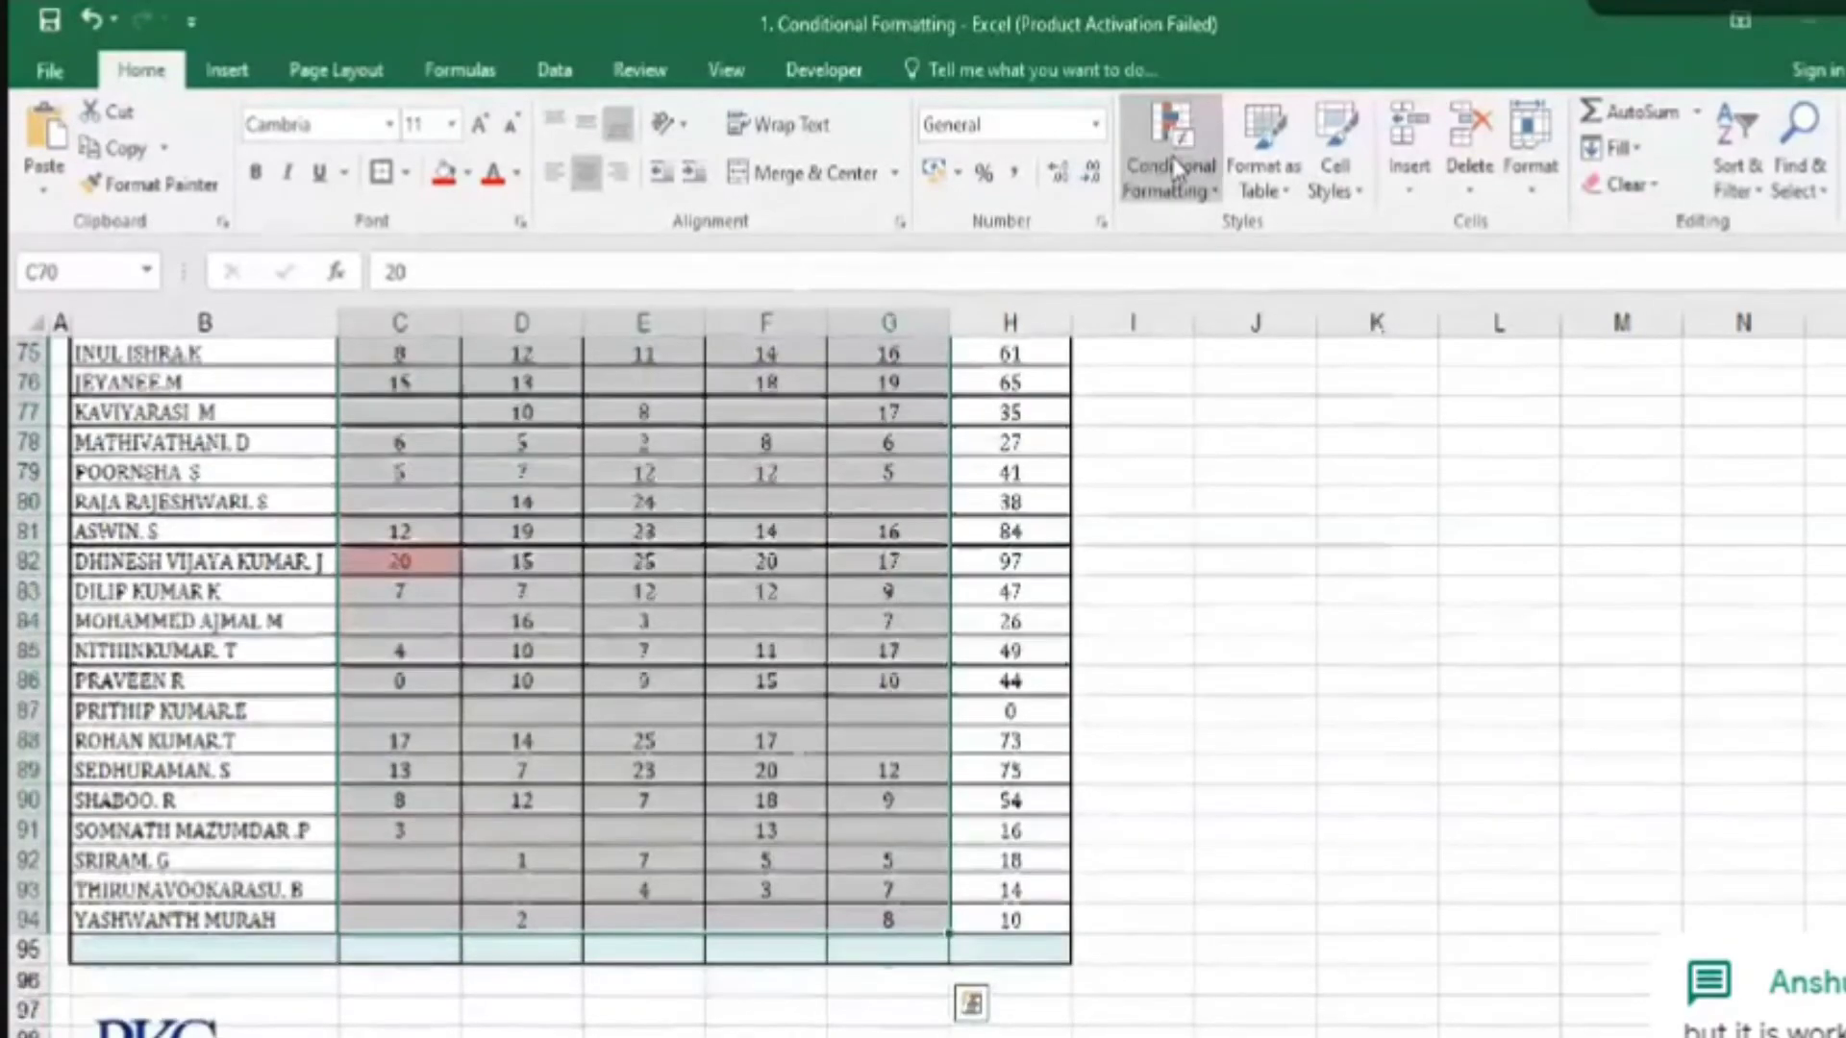
{"action": "key", "text": "ctrl+alt+v"}
{"action": "key", "text": "t"}
{"action": "key", "text": "Return"}
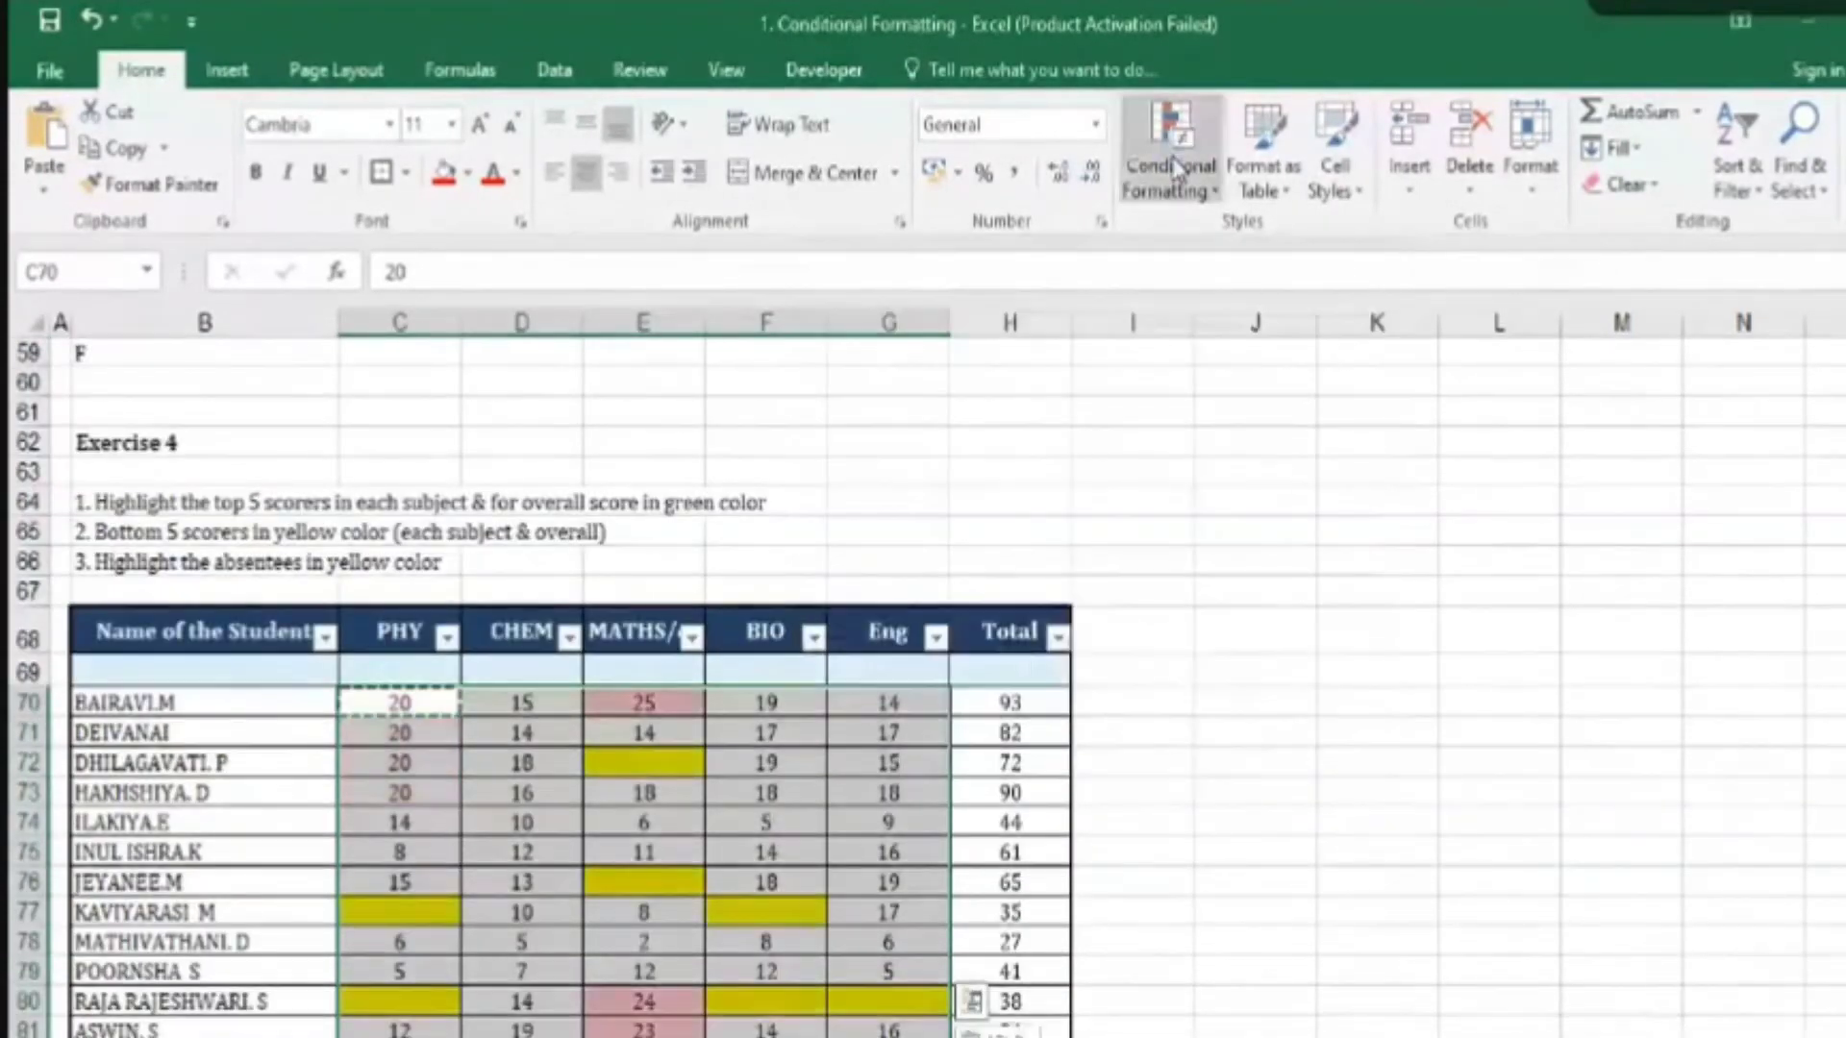
- Go through the marks table down to its last row to check which cells the pasted rules highlight
{"action": "key", "text": "Down"}
{"action": "key", "text": "Down"}
{"action": "key", "text": "Down"}
{"action": "key", "text": "Down"}
{"action": "key", "text": "Down"}
{"action": "key", "text": "Down"}
{"action": "key", "text": "Down"}
{"action": "key", "text": "Down"}
{"action": "key", "text": "Down"}
{"action": "key", "text": "Down"}
{"action": "key", "text": "Down"}
{"action": "key", "text": "Down"}
{"action": "key", "text": "Down"}
{"action": "key", "text": "Down"}
{"action": "key", "text": "Down"}
{"action": "key", "text": "Up"}
{"action": "key", "text": "Up"}
{"action": "key", "text": "Up"}
{"action": "key", "text": "Up"}
{"action": "key", "text": "Up"}
{"action": "key", "text": "Up"}
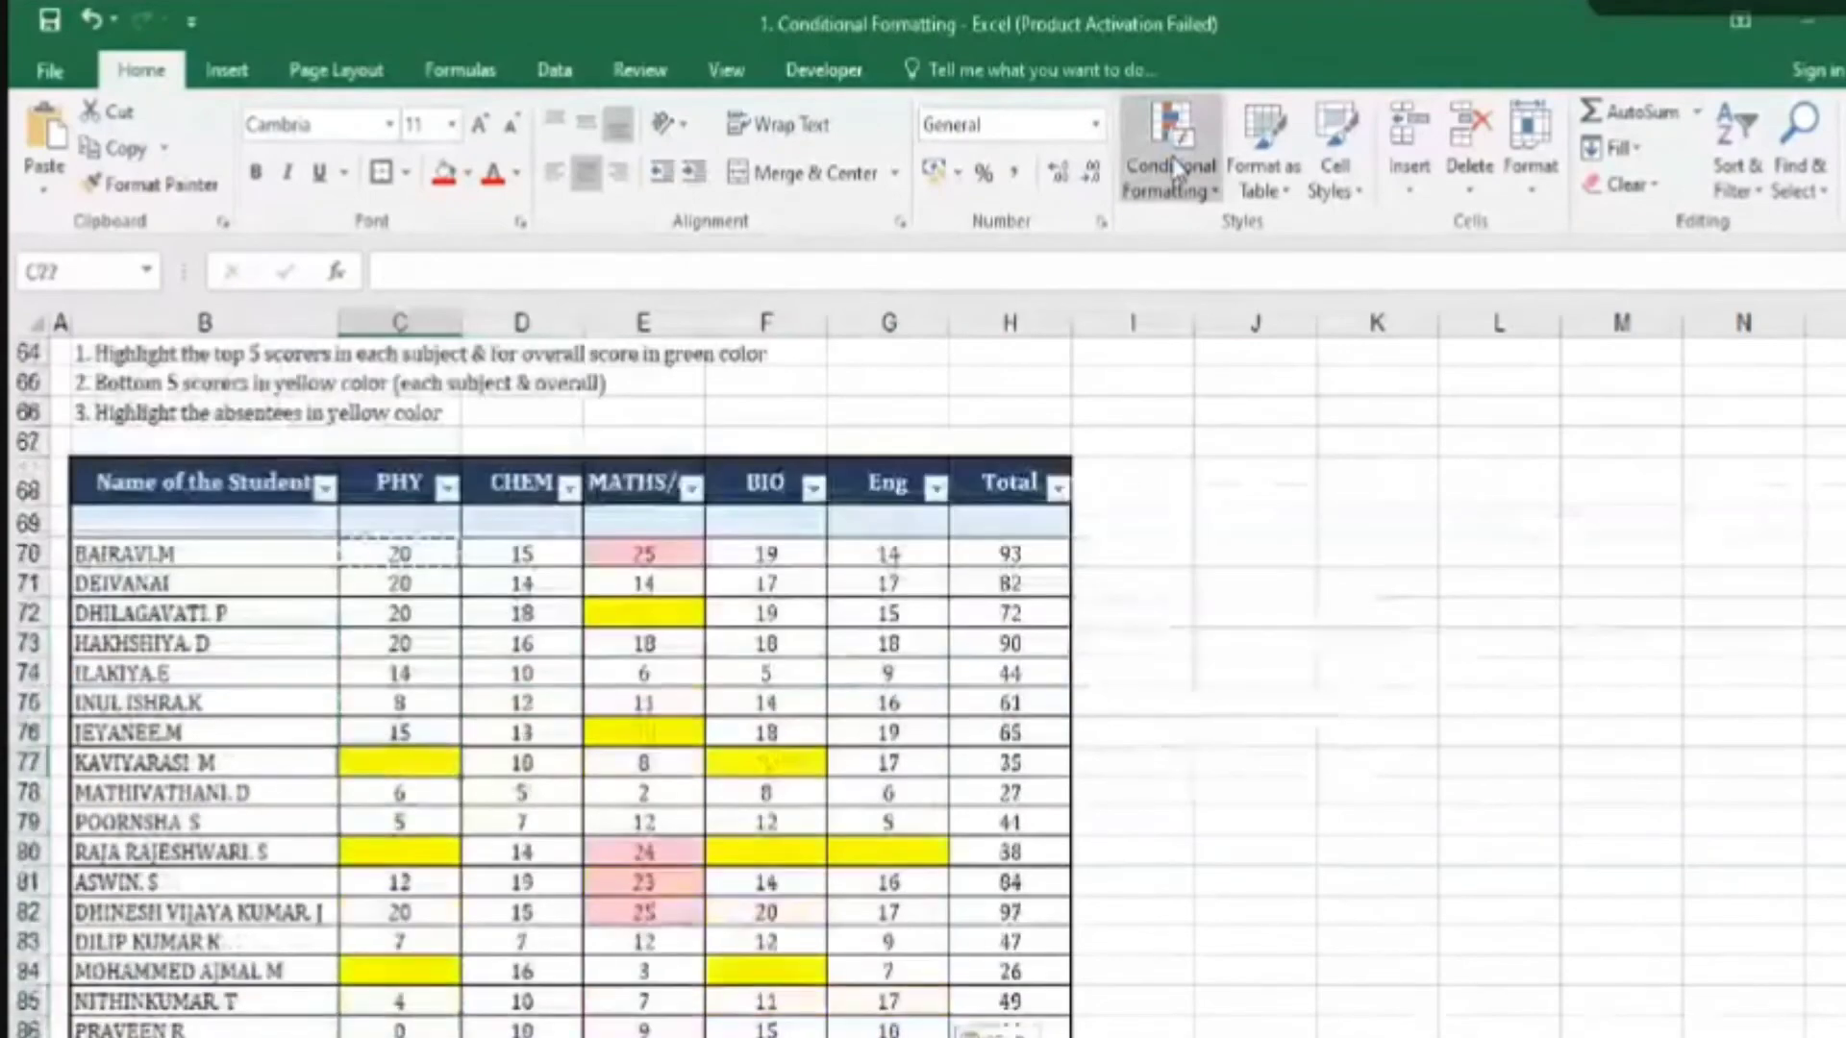
{"action": "key", "text": "Down"}
{"action": "key", "text": "Down"}
{"action": "key", "text": "Down"}
{"action": "key", "text": "Down"}
{"action": "key", "text": "Down"}
{"action": "key", "text": "Down"}
{"action": "key", "text": "Down"}
{"action": "key", "text": "Down"}
{"action": "key", "text": "Down"}
{"action": "key", "text": "Down"}
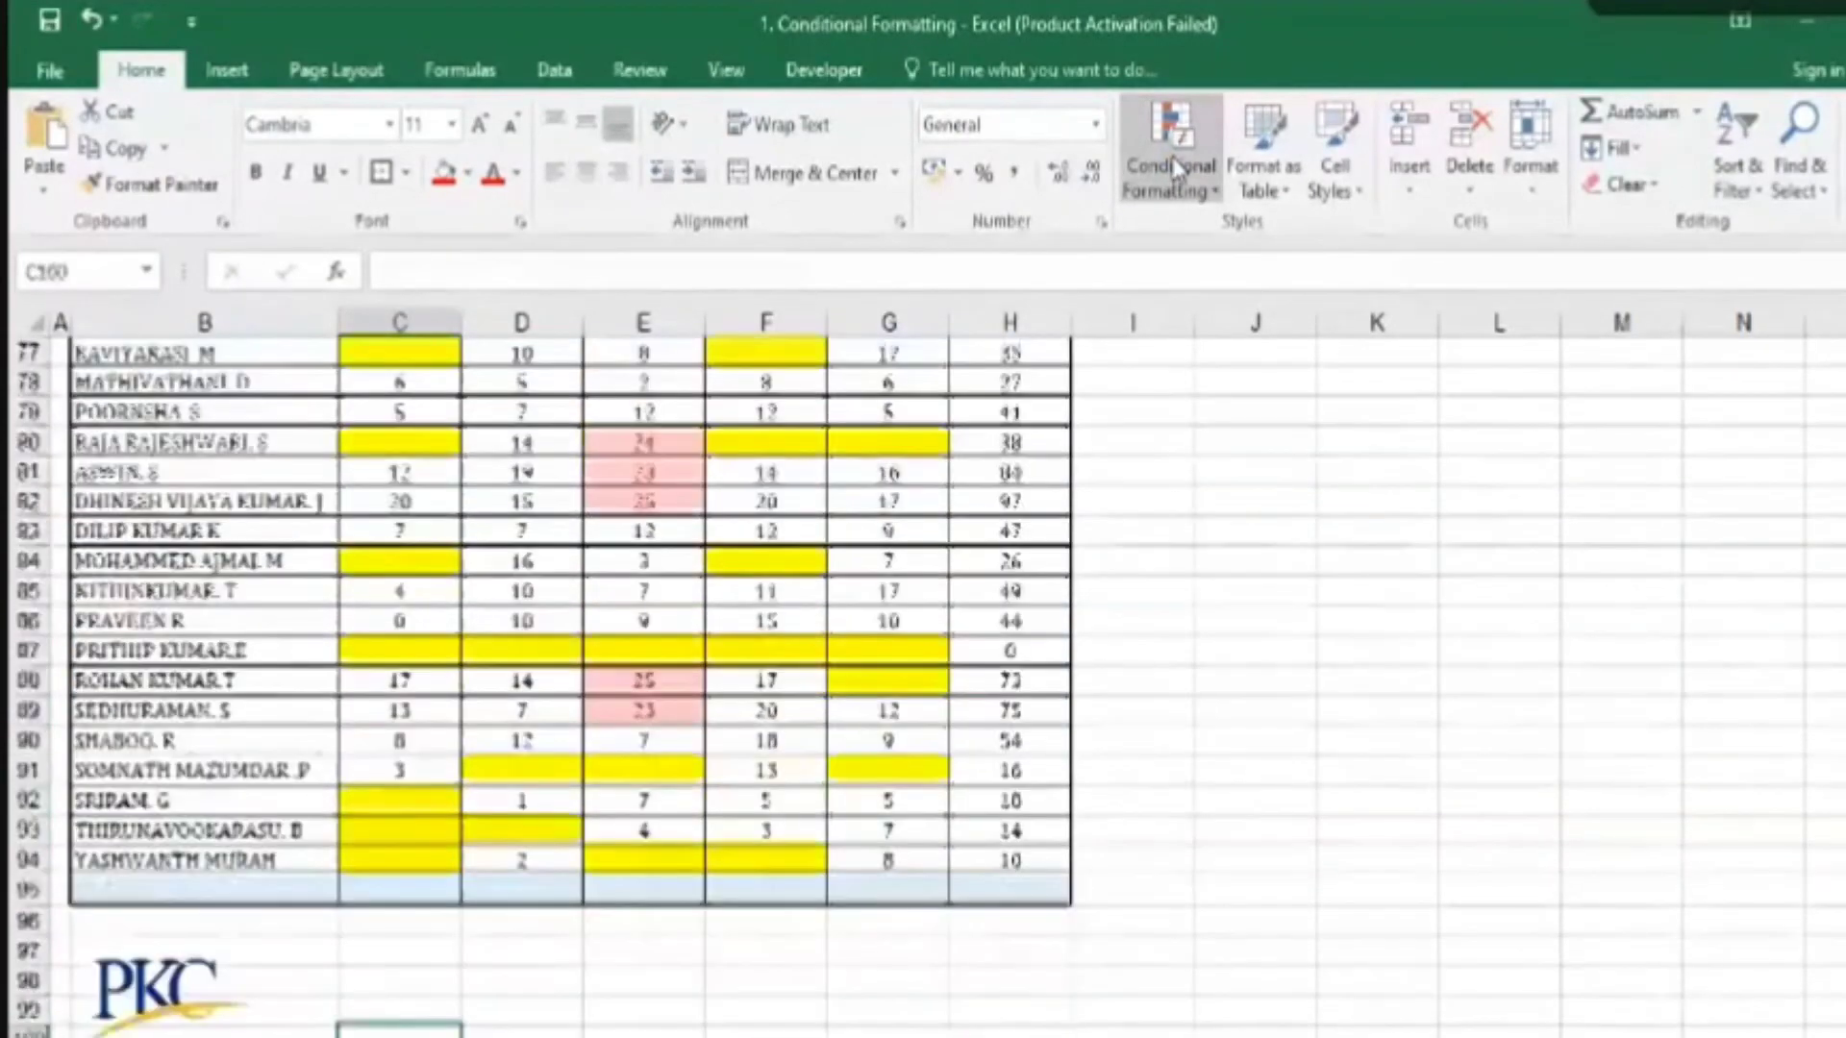
{"action": "key", "text": "Left"}
{"action": "key", "text": "Up"}
{"action": "key", "text": "Up"}
{"action": "key", "text": "Up"}
{"action": "key", "text": "Up"}
{"action": "key", "text": "Up"}
{"action": "key", "text": "Up"}
{"action": "key", "text": "Up"}
{"action": "key", "text": "Up"}
{"action": "key", "text": "Up"}
{"action": "key", "text": "Up"}
{"action": "key", "text": "Up"}
{"action": "key", "text": "Up"}
{"action": "key", "text": "Up"}
{"action": "key", "text": "Up"}
{"action": "key", "text": "Up"}
{"action": "key", "text": "Up"}
{"action": "key", "text": "Up"}
{"action": "key", "text": "Up"}
{"action": "key", "text": "Right"}
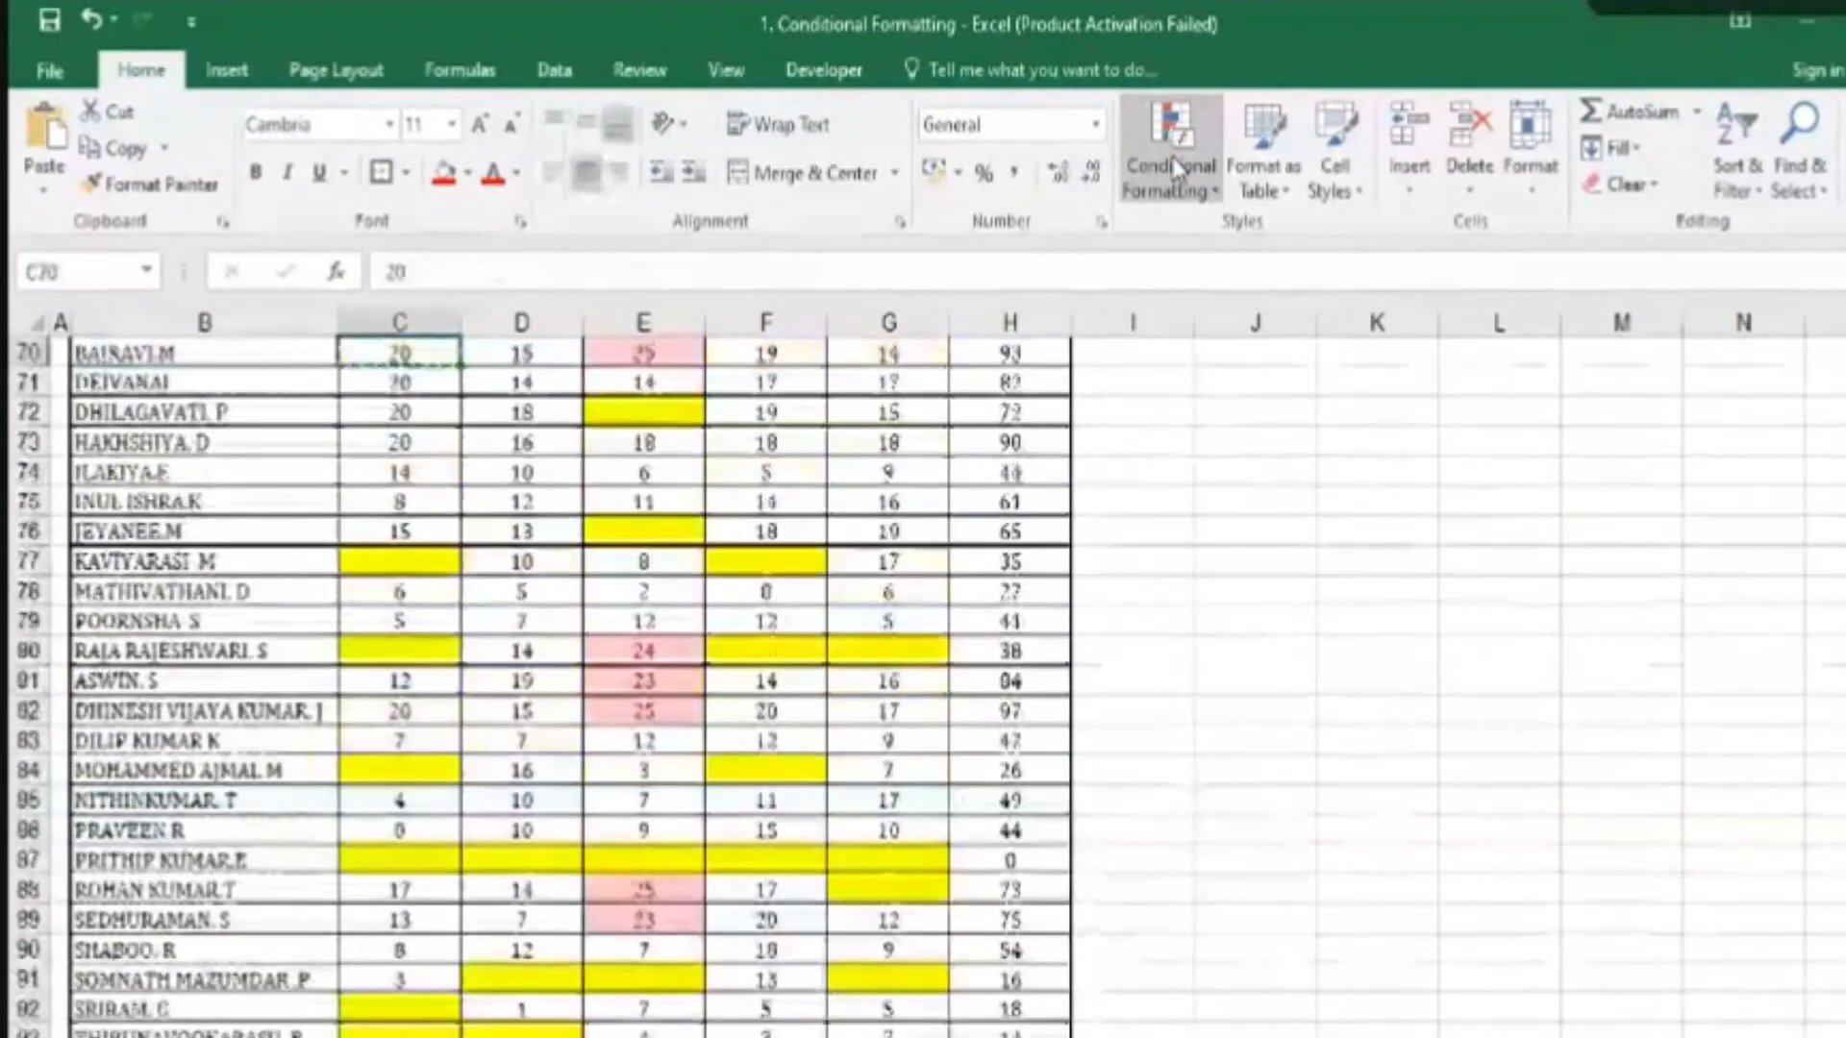
{"action": "key", "text": "Up"}
{"action": "key", "text": "Up"}
{"action": "key", "text": "Up"}
{"action": "key", "text": "Up"}
{"action": "key", "text": "Down"}
{"action": "key", "text": "Down"}
{"action": "key", "text": "Down"}
{"action": "key", "text": "Down"}
{"action": "key", "text": "Down"}
{"action": "key", "text": "Down"}
{"action": "key", "text": "Down"}
{"action": "key", "text": "Down"}
{"action": "key", "text": "Down"}
- Review the formula and applied range of the =C70="" rule among C70's conditional formatting rules, leaving it as is
{"action": "left_click", "coordinate": [1175, 166]}
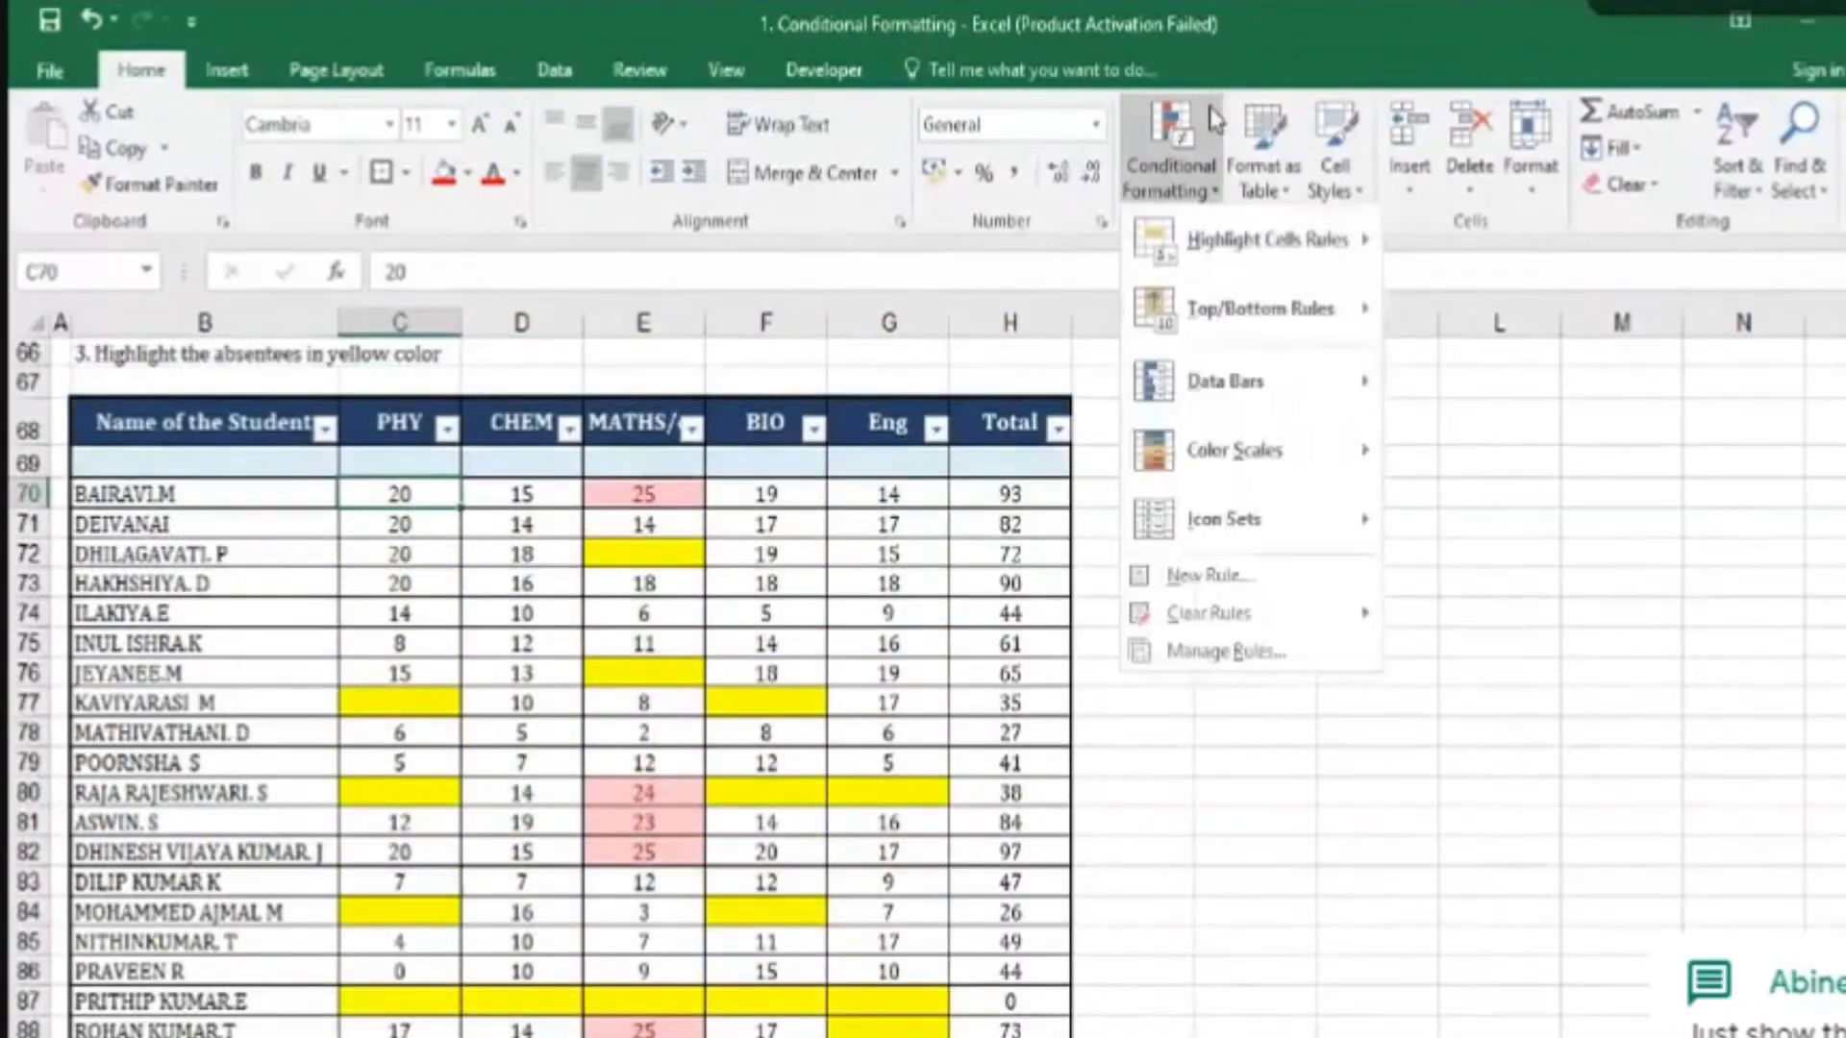
{"action": "left_click", "coordinate": [1182, 646]}
{"action": "left_click", "coordinate": [827, 524]}
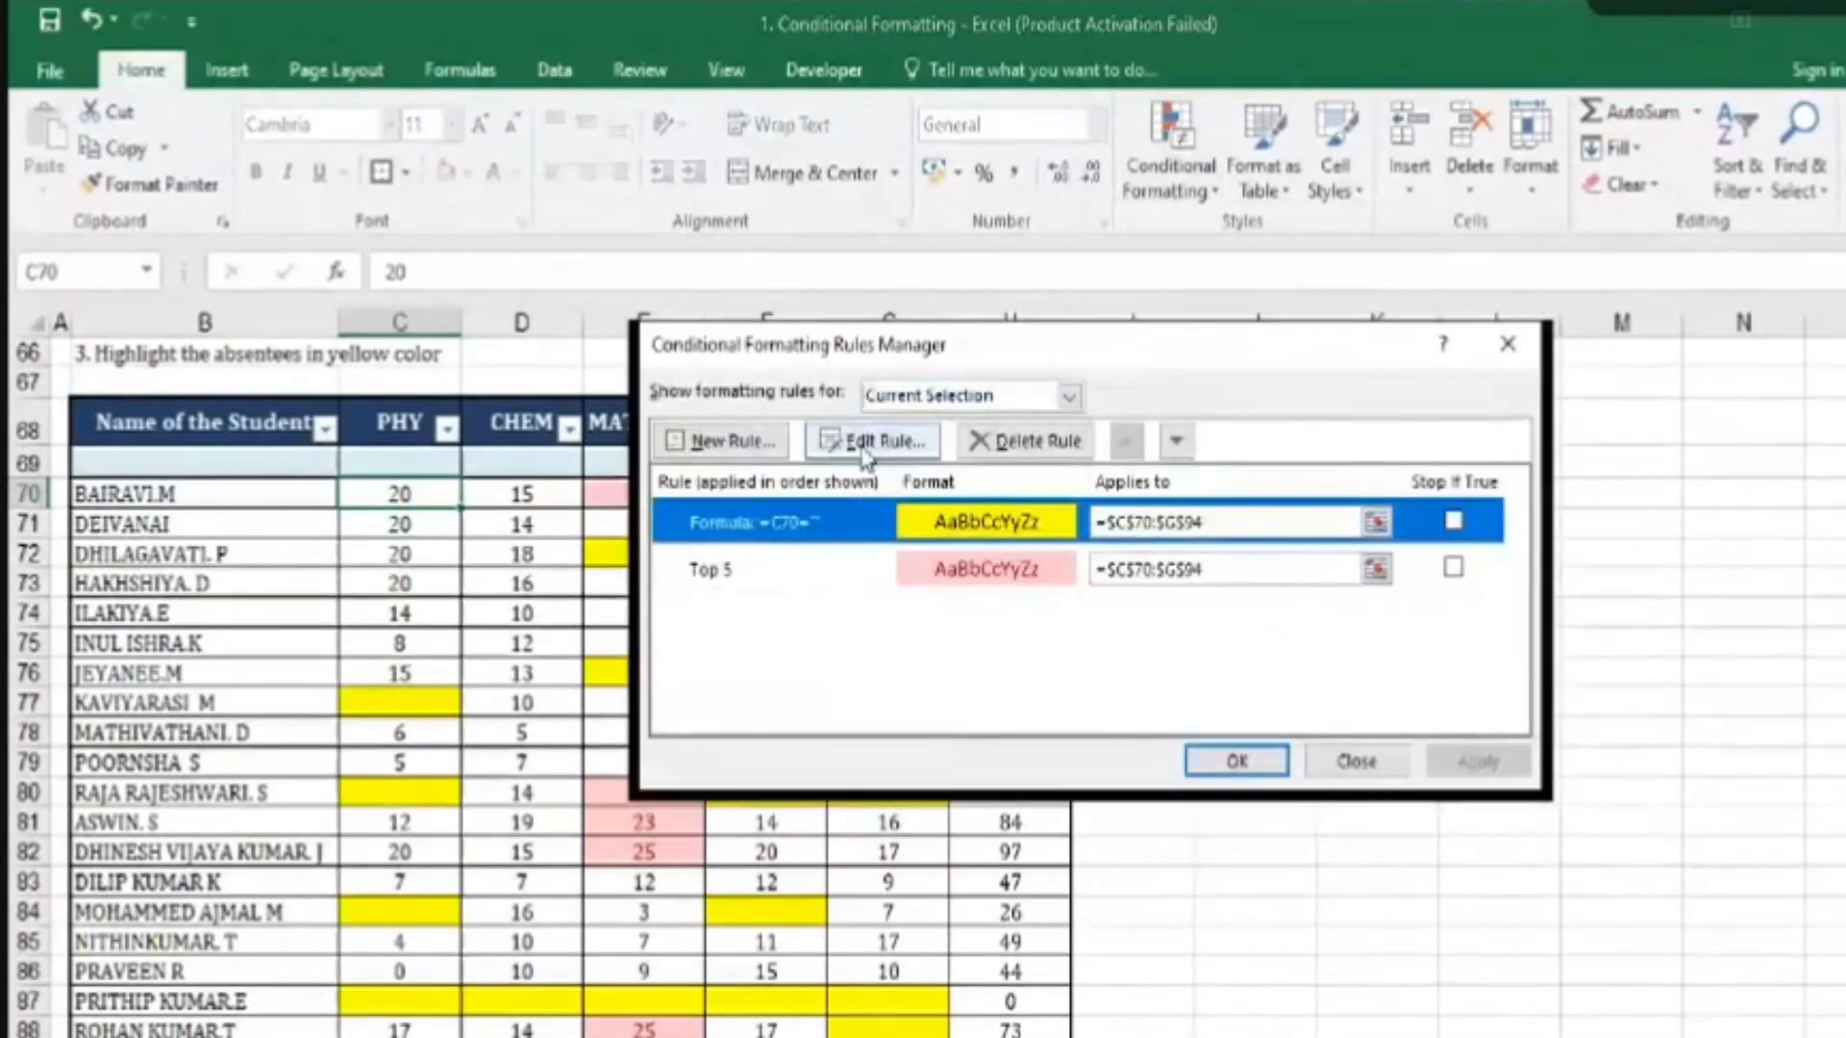
{"action": "left_click", "coordinate": [875, 440]}
{"action": "left_click", "coordinate": [1084, 647]}
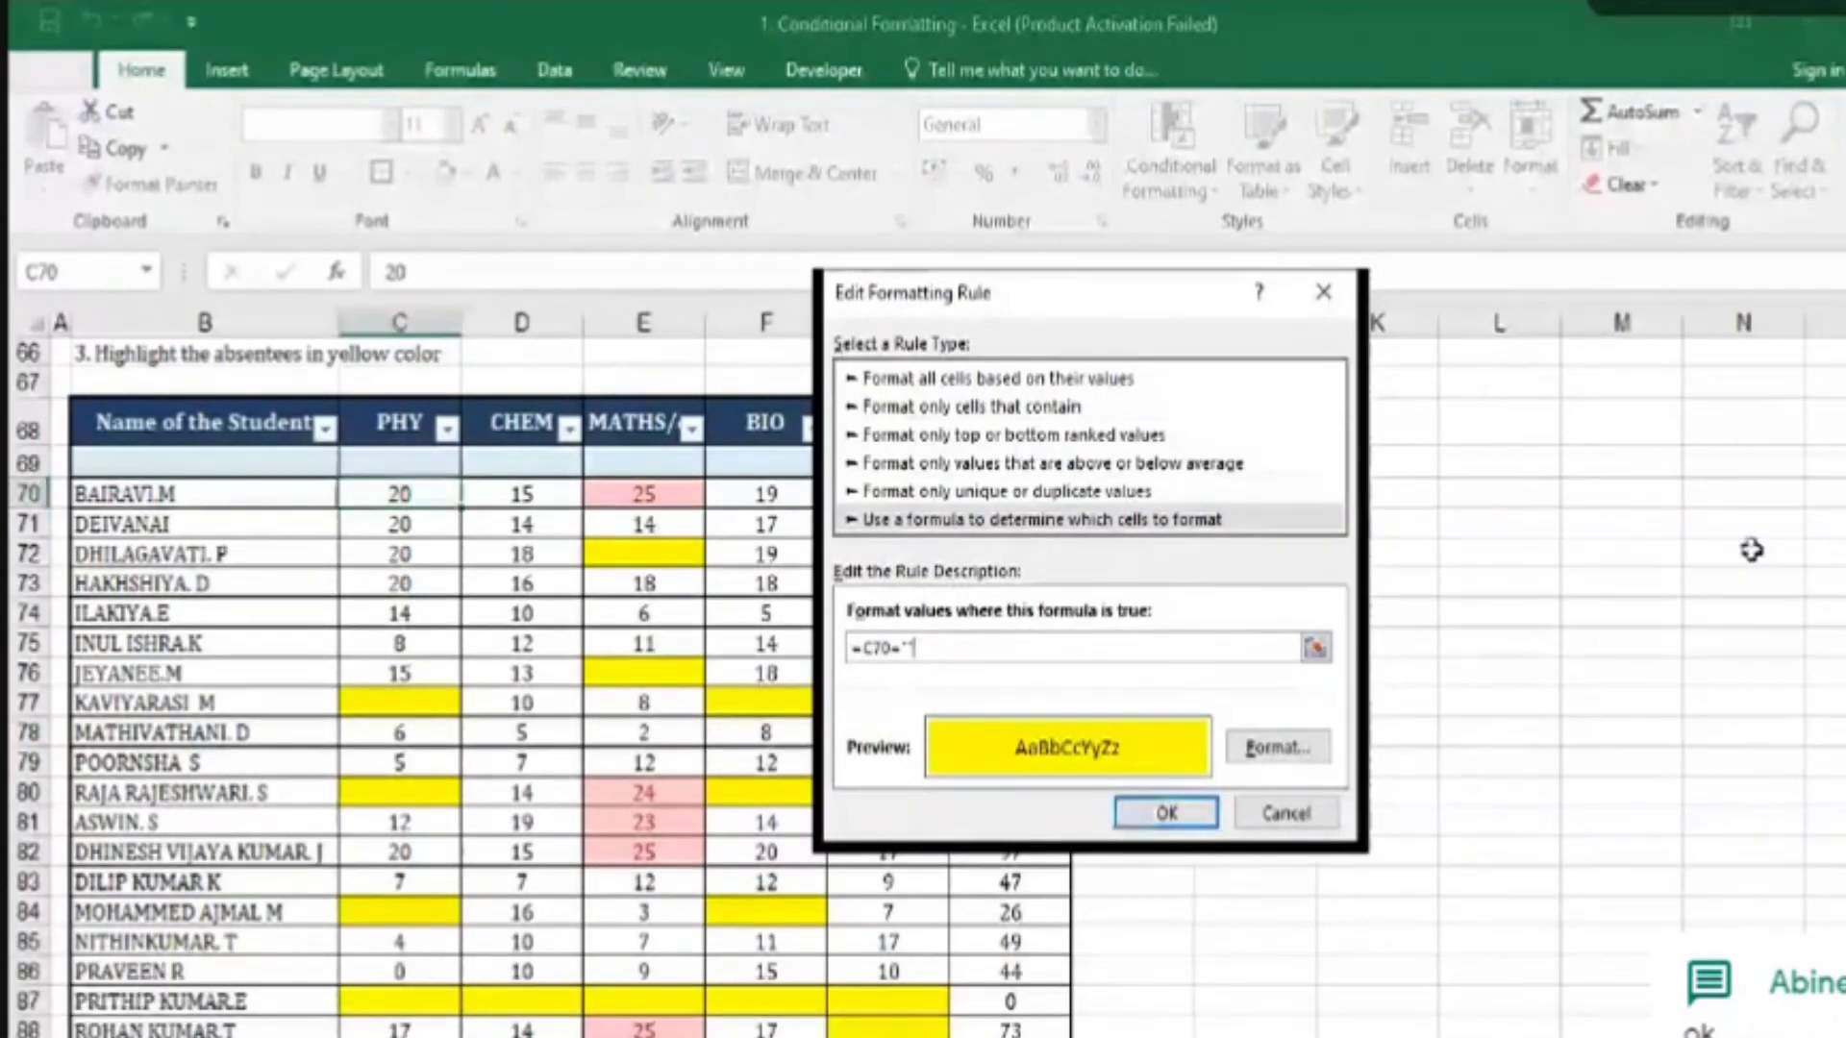
{"action": "key", "text": "alt+Tab"}
{"action": "key", "text": "alt+Tab"}
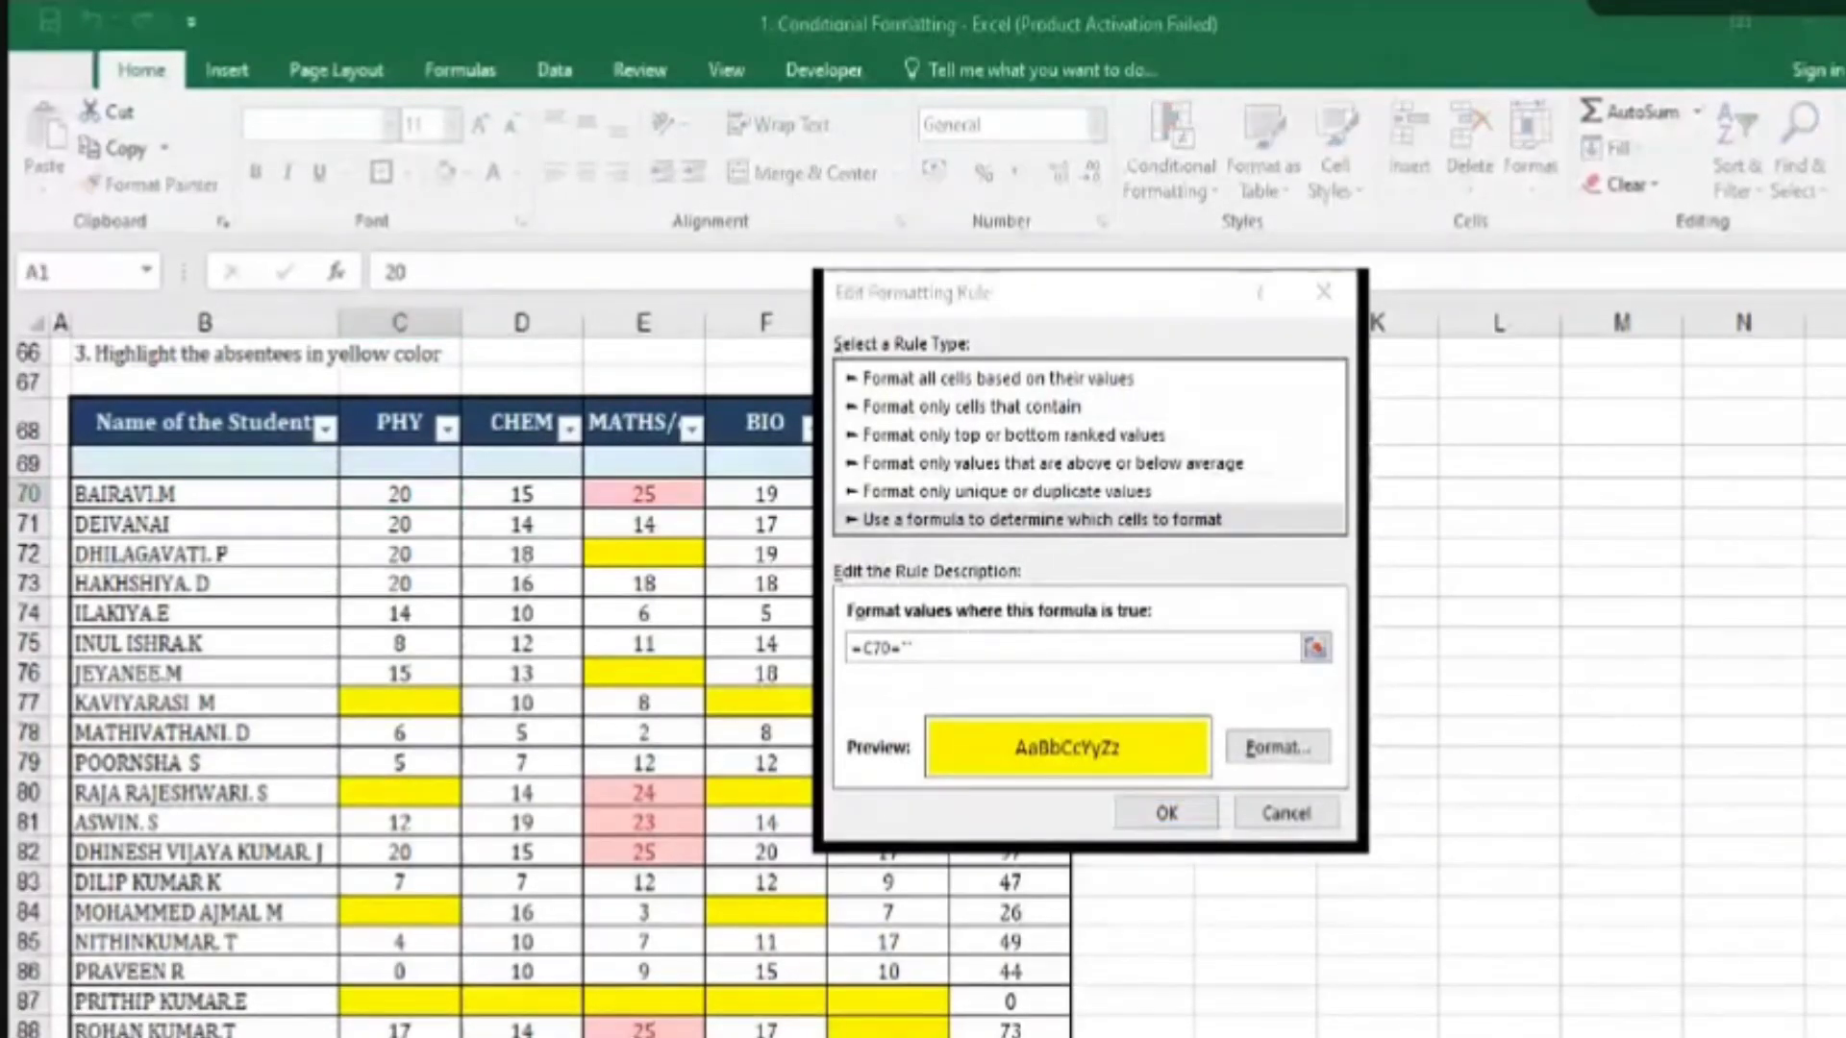
{"action": "key", "text": "alt+Tab"}
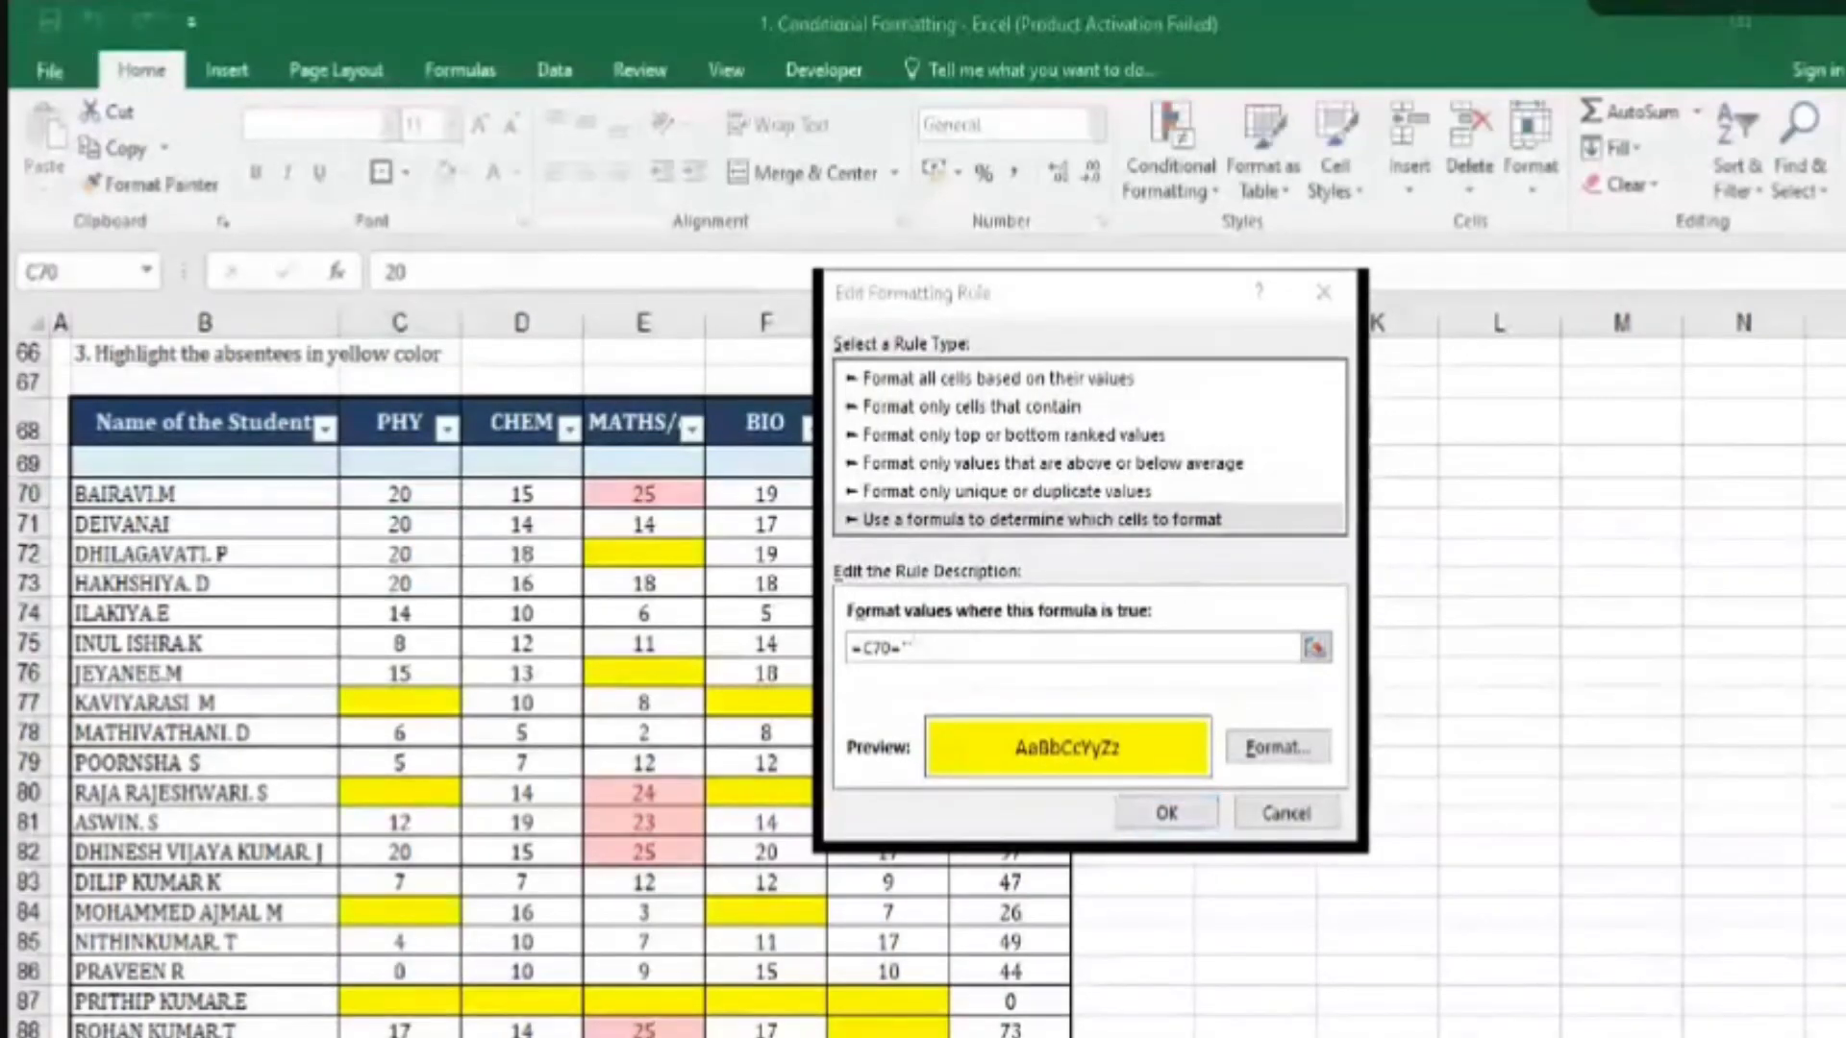
{"action": "key", "text": "alt+Tab"}
{"action": "key", "text": "Return"}
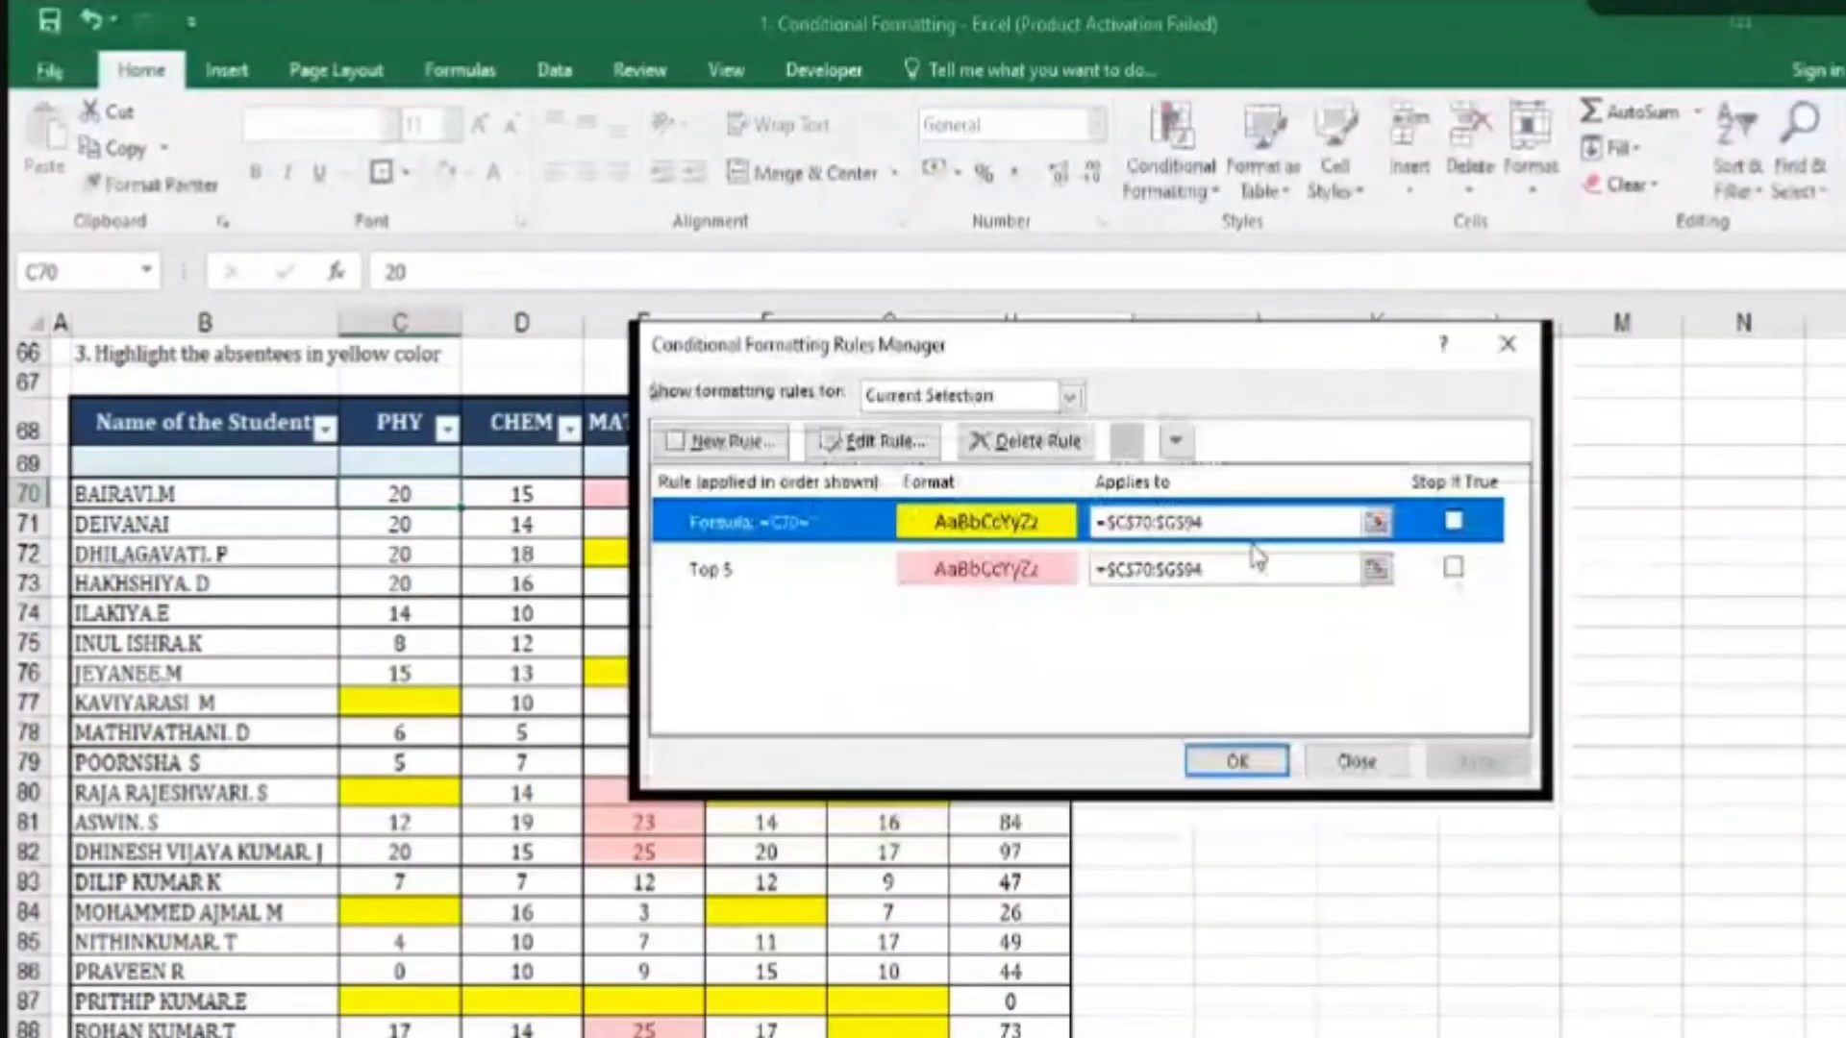
{"action": "key", "text": "Return"}
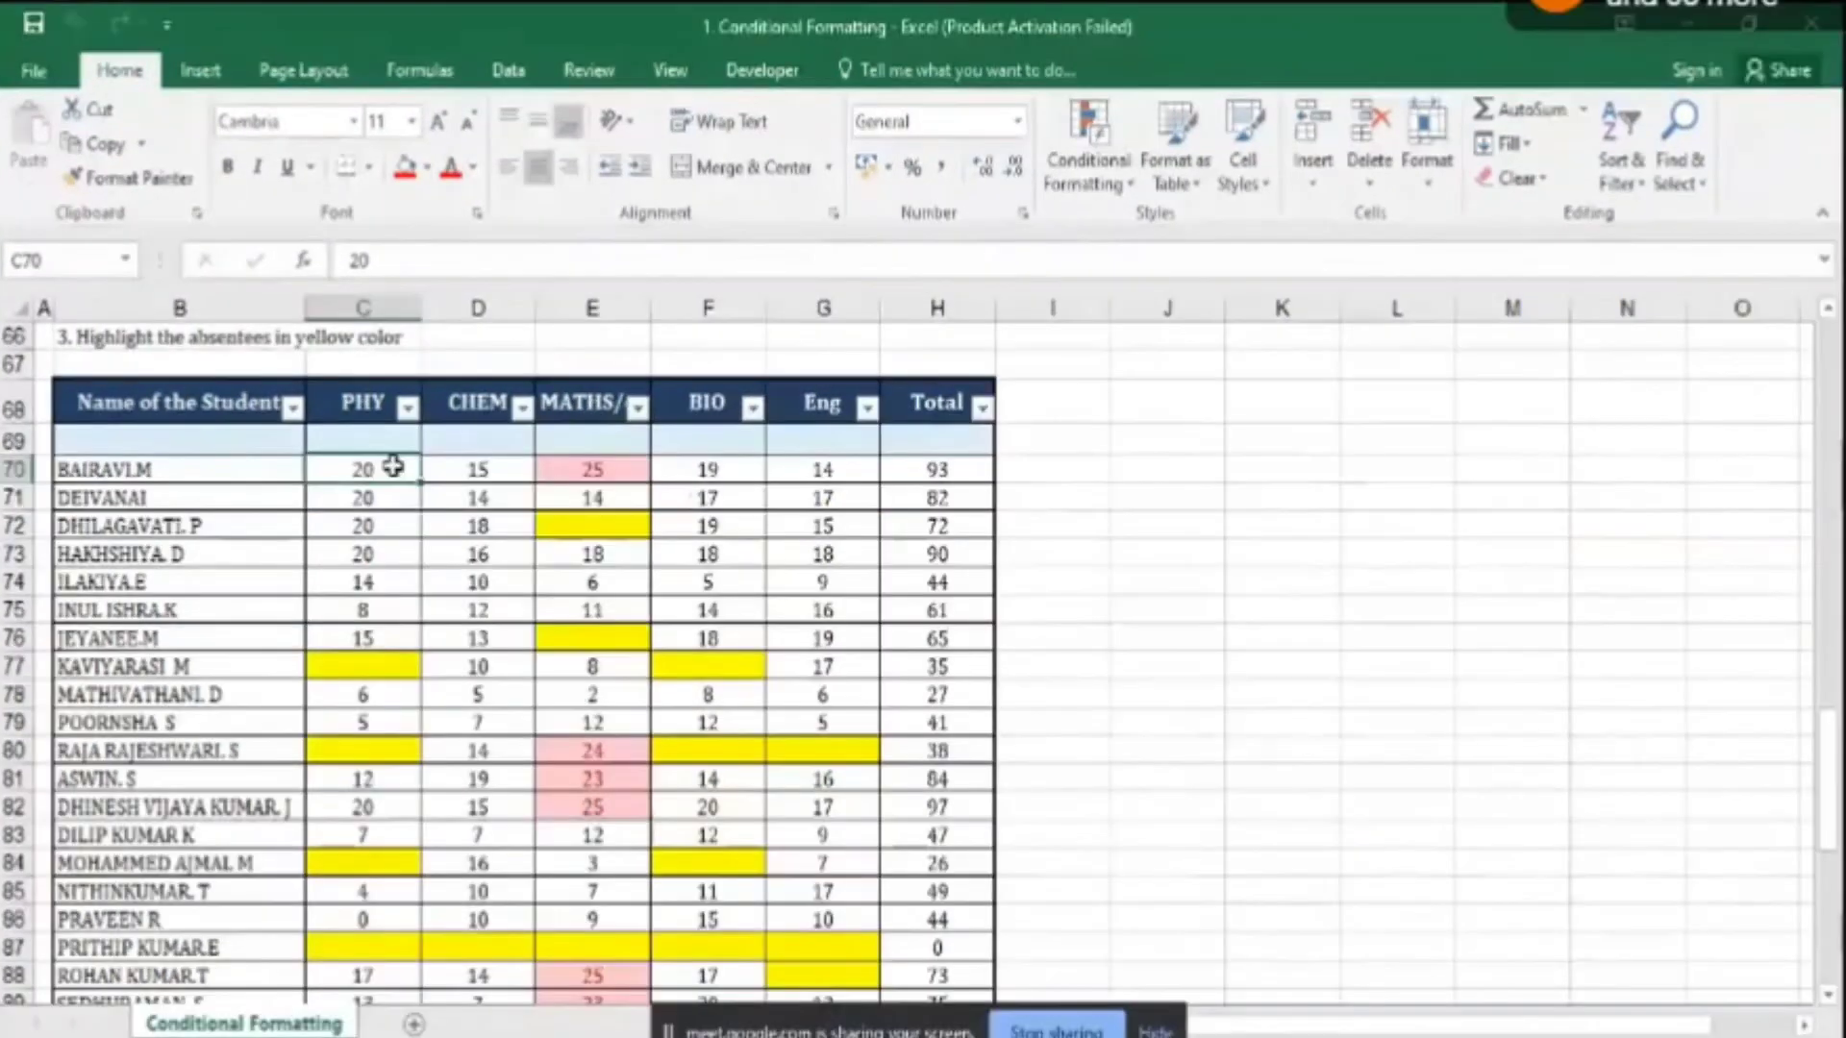
{"action": "left_click_drag", "start_coordinate": [375, 562], "coordinate": [373, 964]}
{"action": "left_click", "coordinate": [1088, 154]}
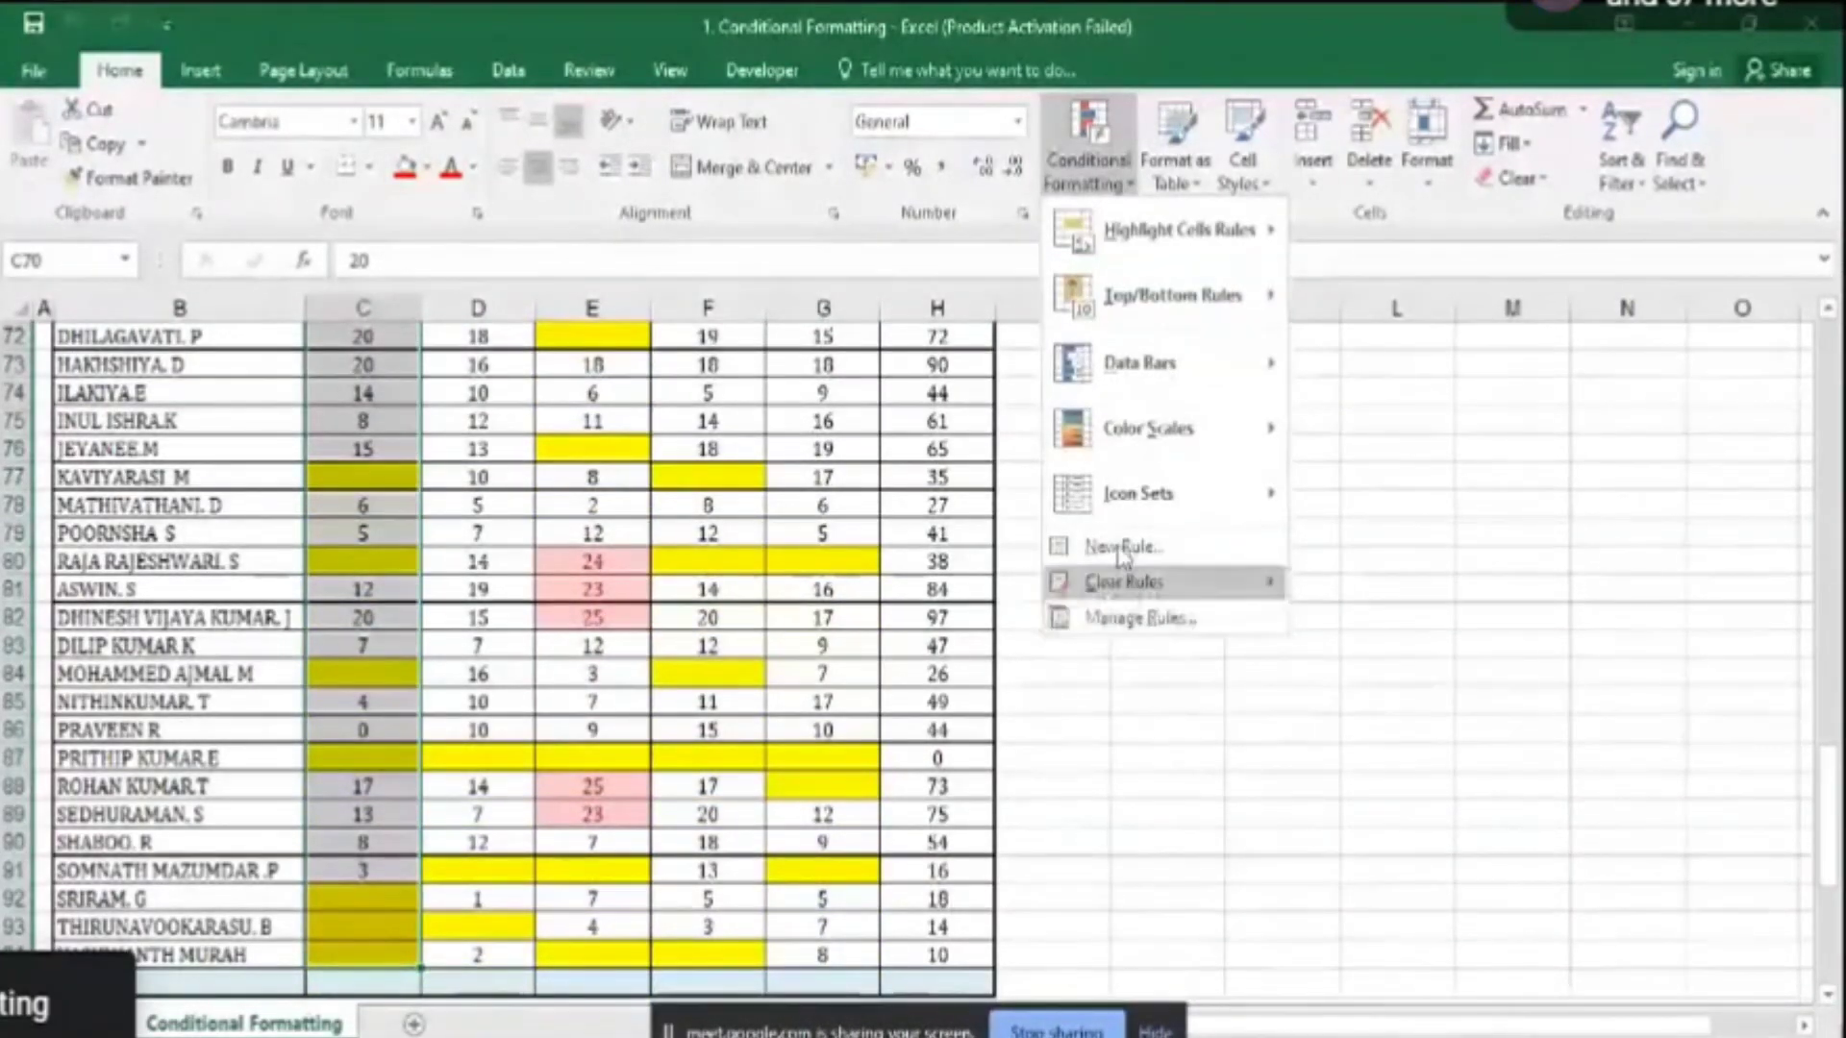
{"action": "scroll", "coordinate": [583, 608], "scroll_direction": "up", "scroll_amount": 3}
{"action": "left_click", "coordinate": [584, 607]}
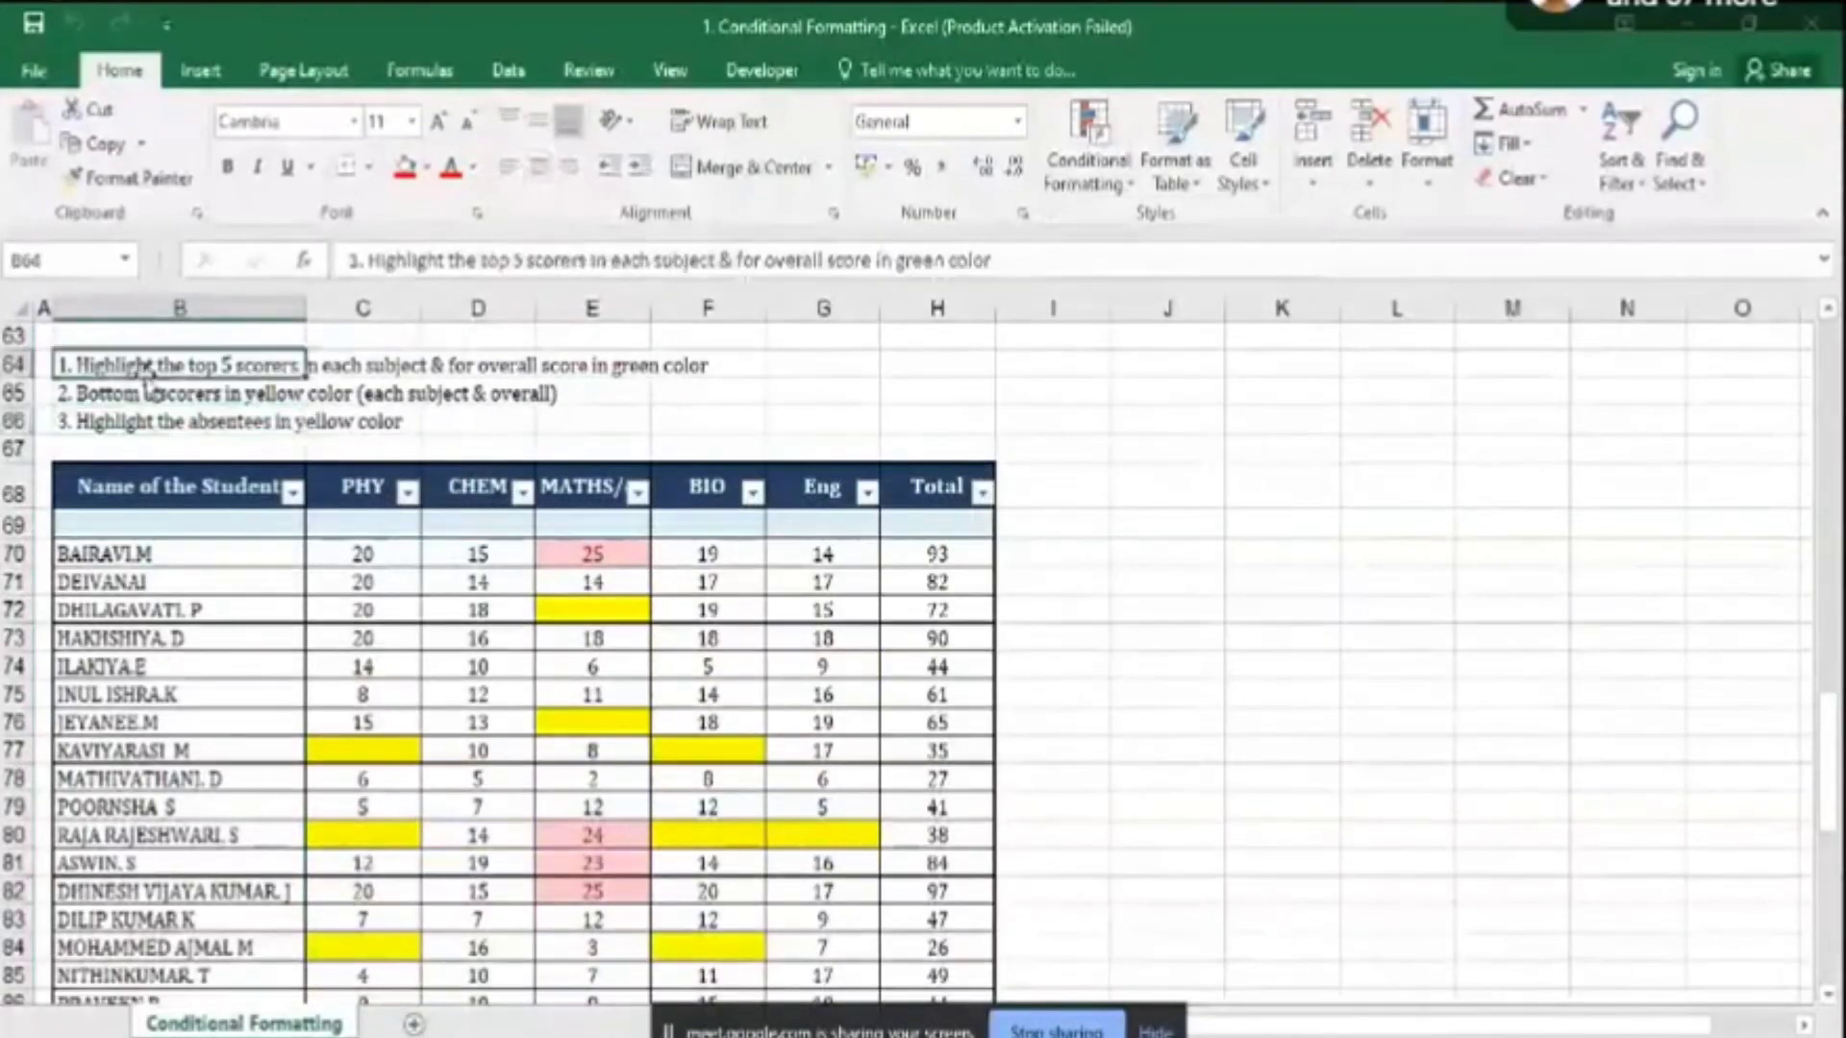
- Highlight the top 5 PHY marks in C70:C94 with Green Fill with Dark Green Text
{"action": "left_click_drag", "start_coordinate": [331, 554], "coordinate": [332, 965]}
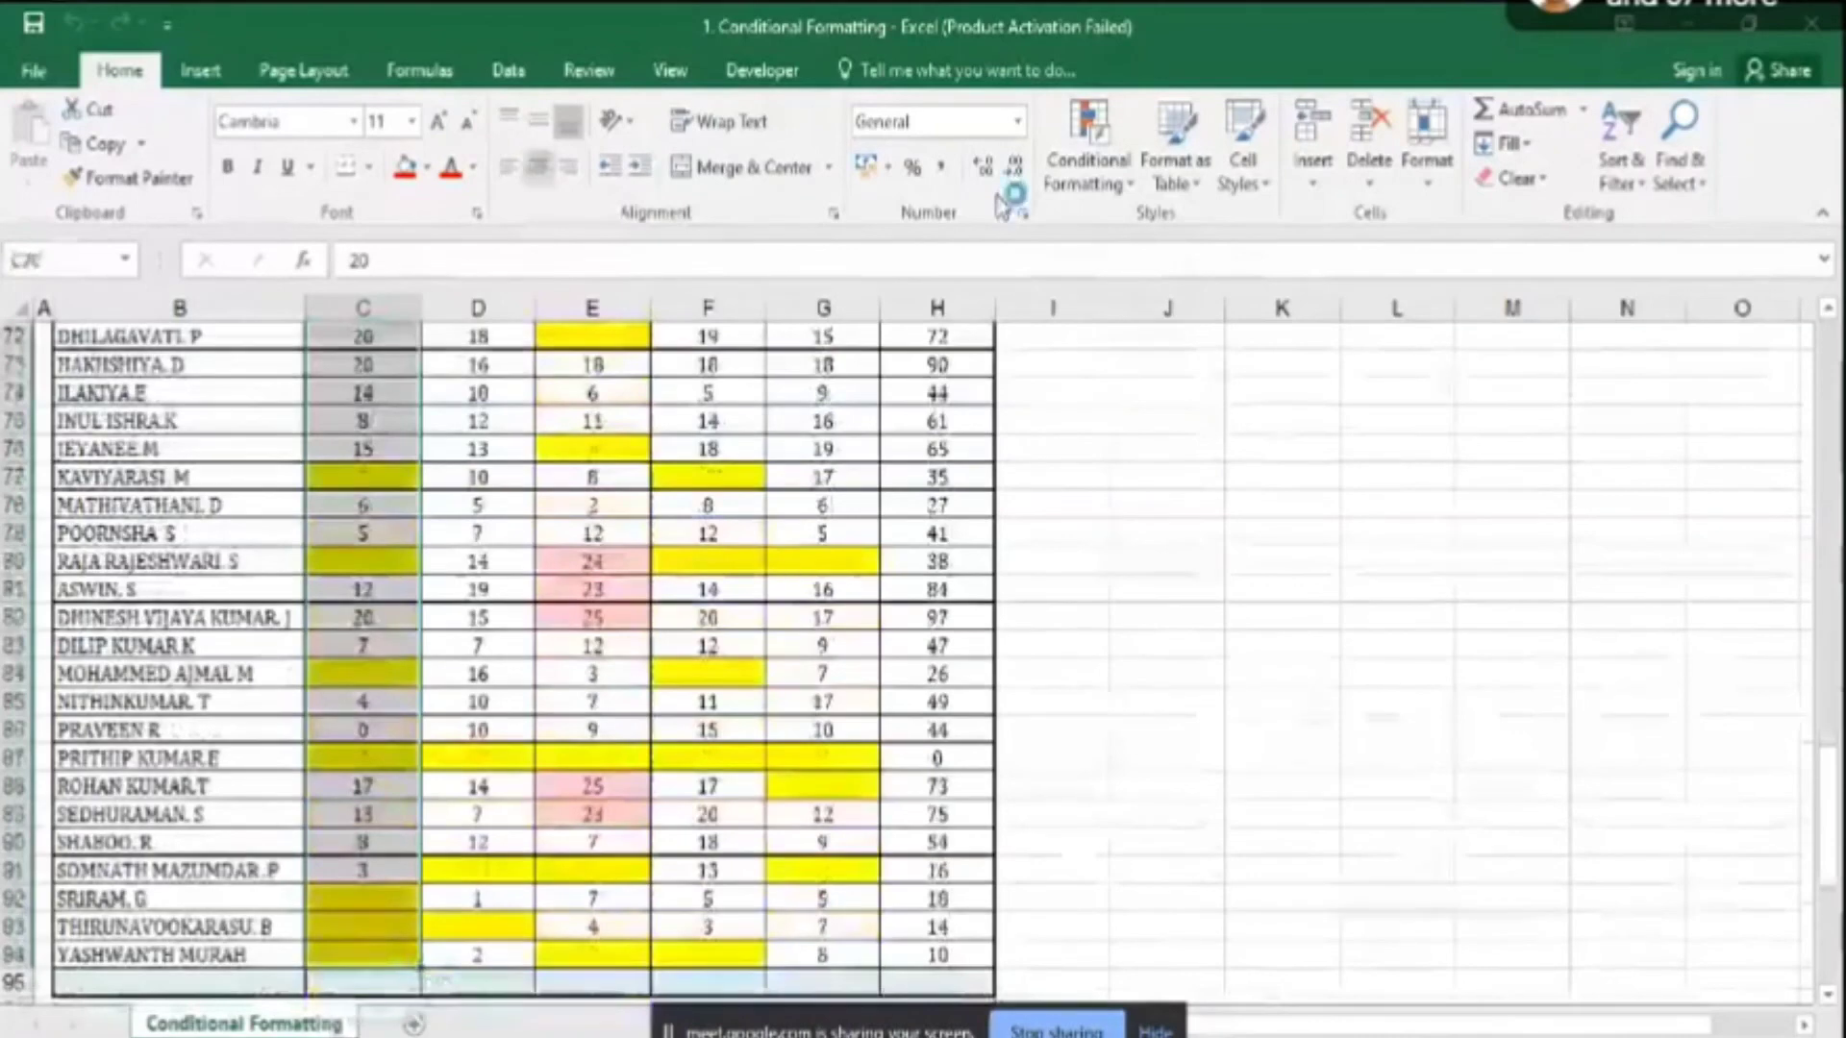
{"action": "left_click", "coordinate": [1089, 168]}
{"action": "mouse_move", "coordinate": [1173, 295]}
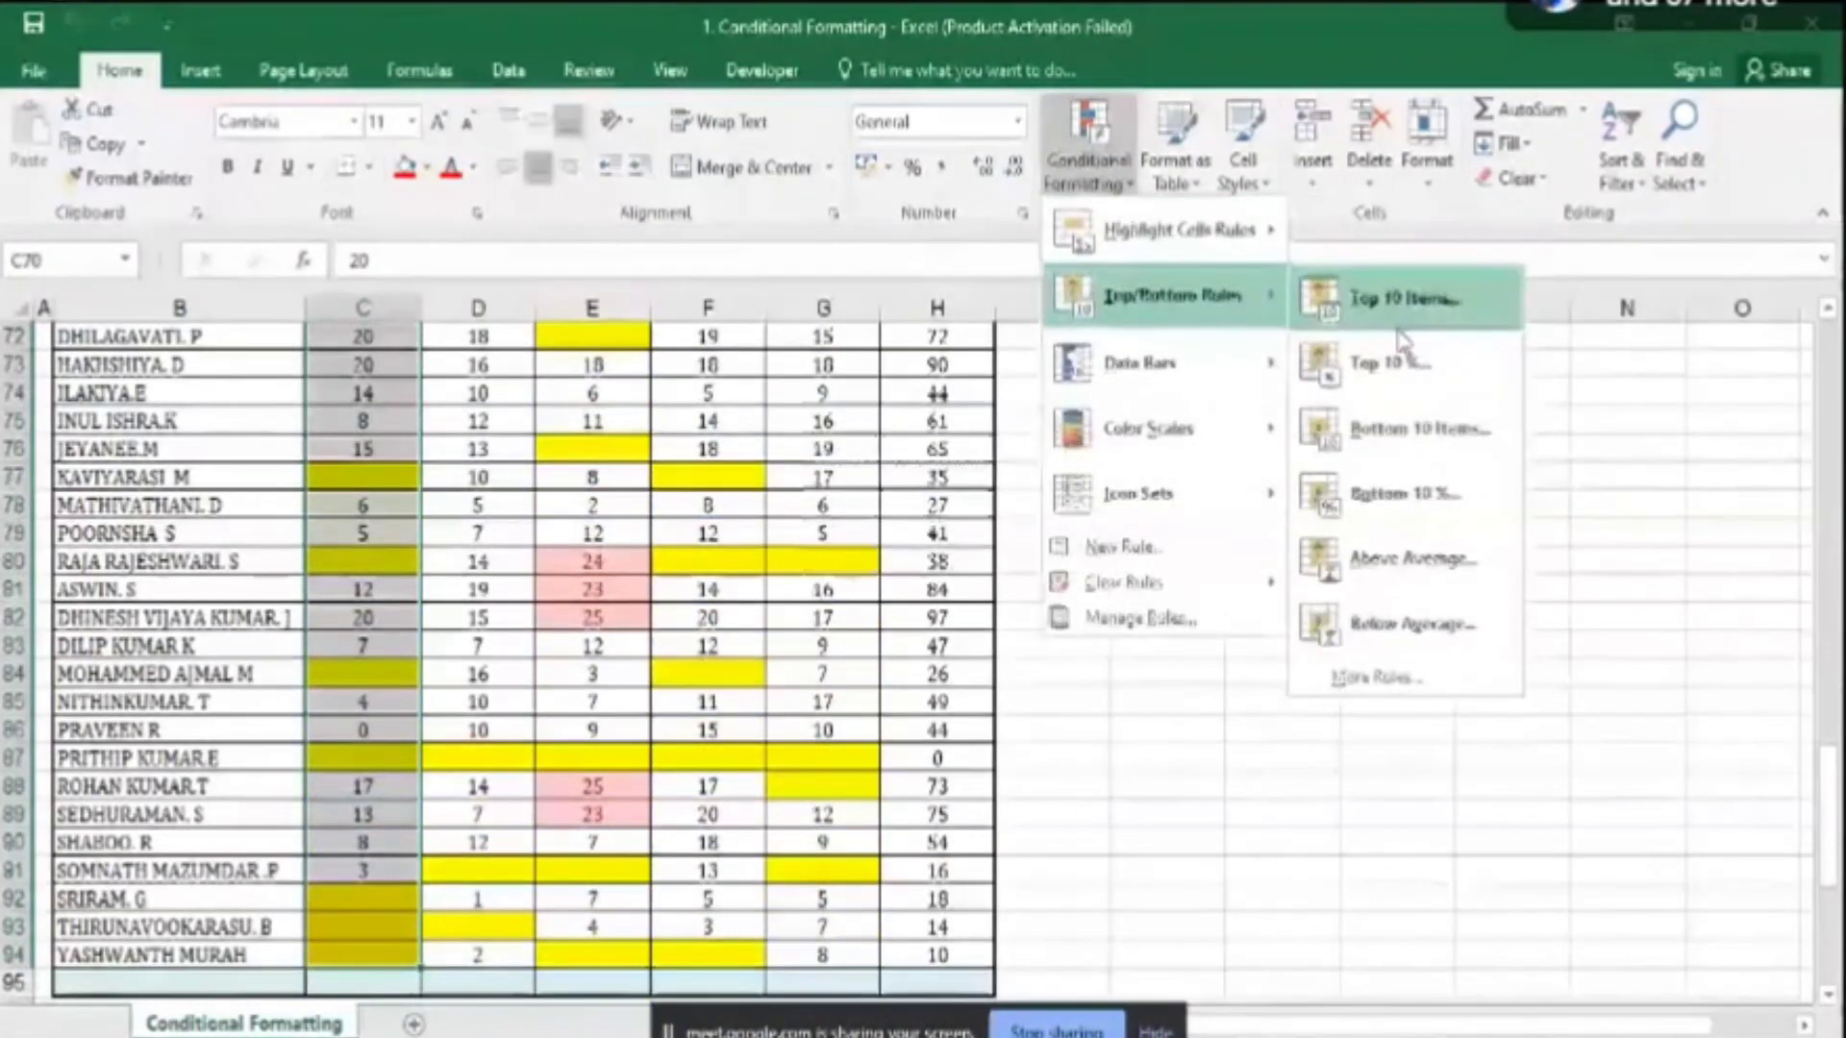
{"action": "left_click", "coordinate": [1402, 341]}
{"action": "type", "text": "1"}
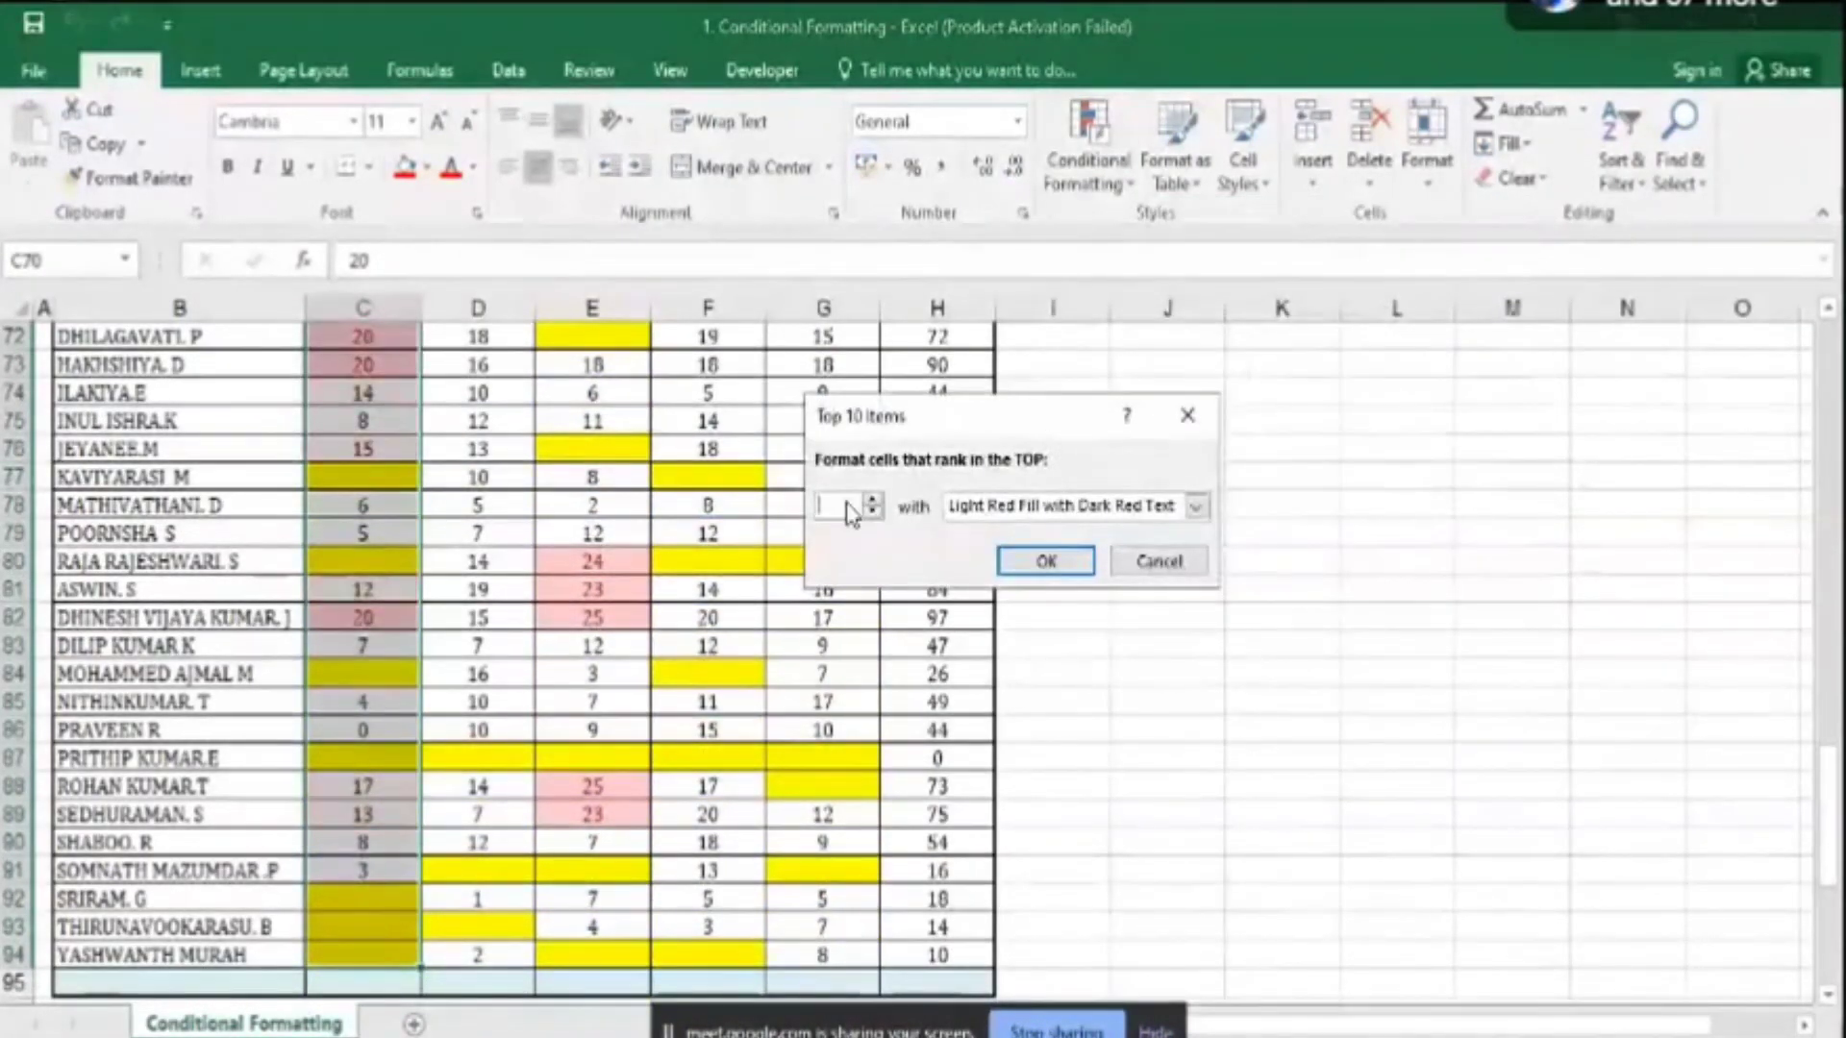
{"action": "left_click", "coordinate": [872, 500]}
{"action": "left_click", "coordinate": [872, 500]}
{"action": "left_click", "coordinate": [872, 500]}
{"action": "left_click", "coordinate": [872, 500]}
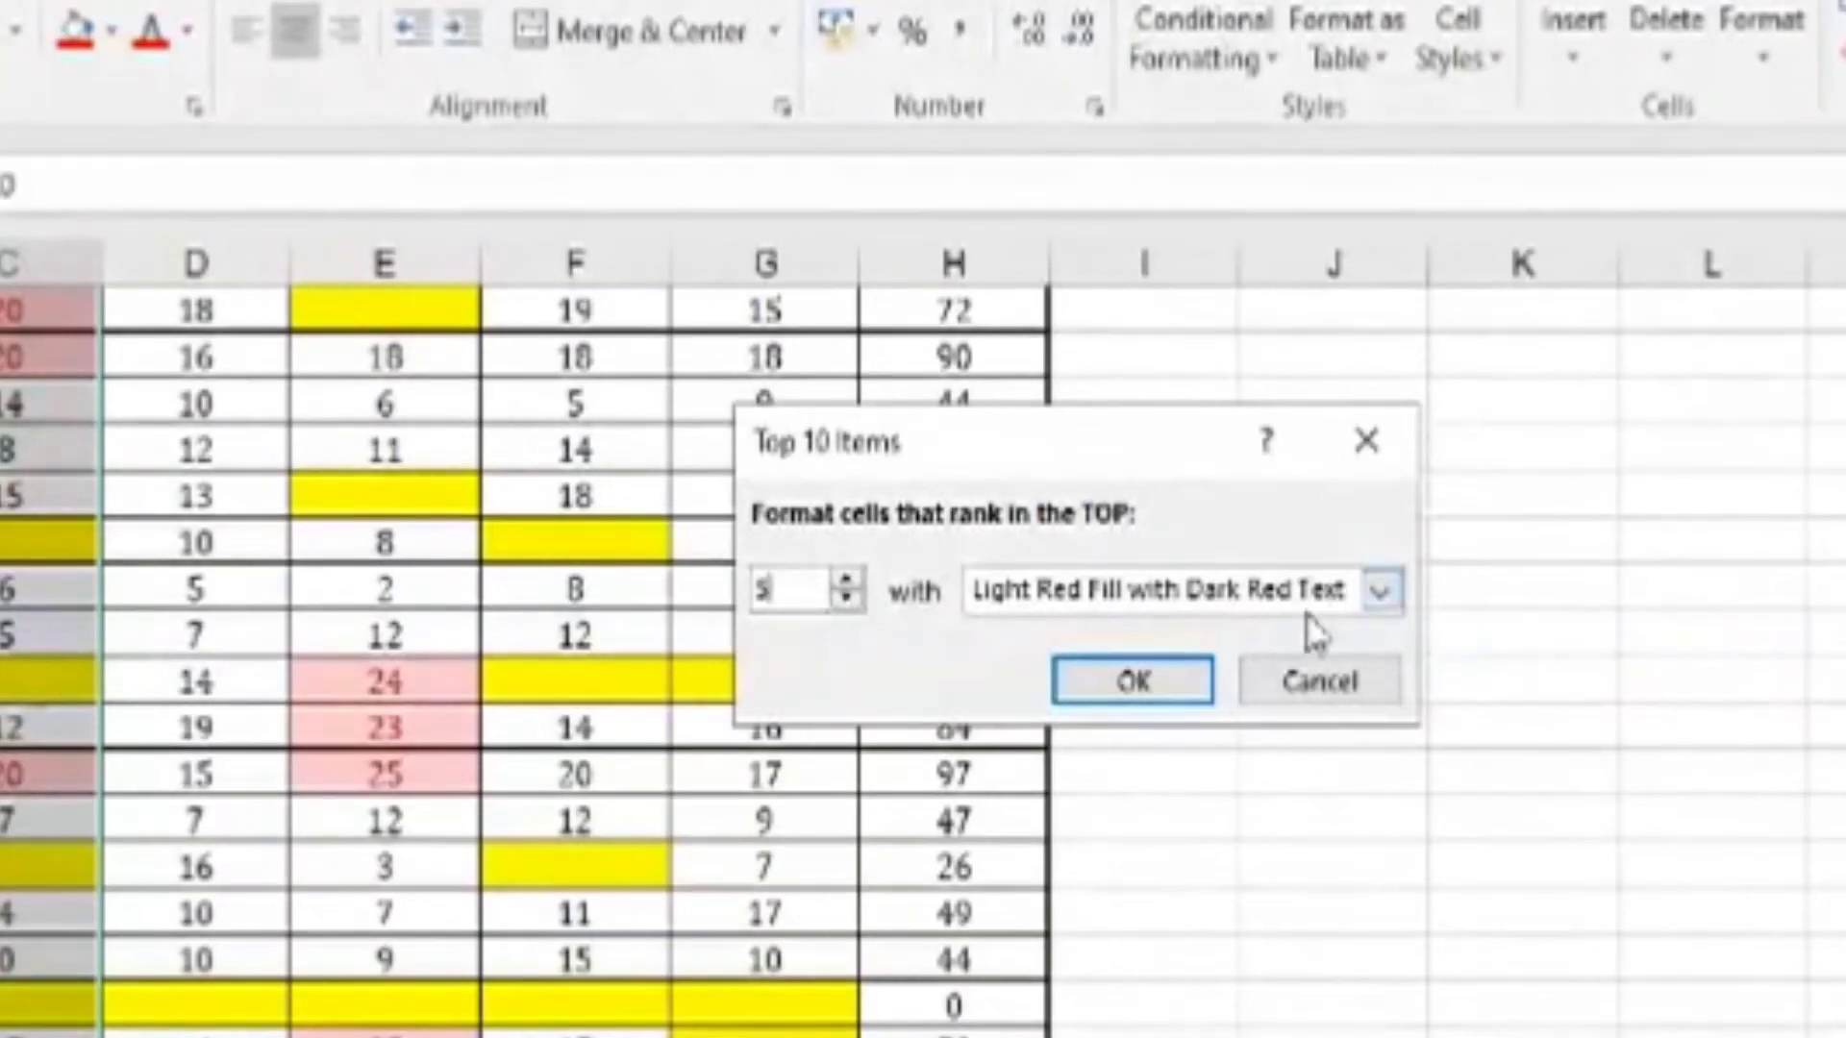
{"action": "left_click", "coordinate": [1300, 598]}
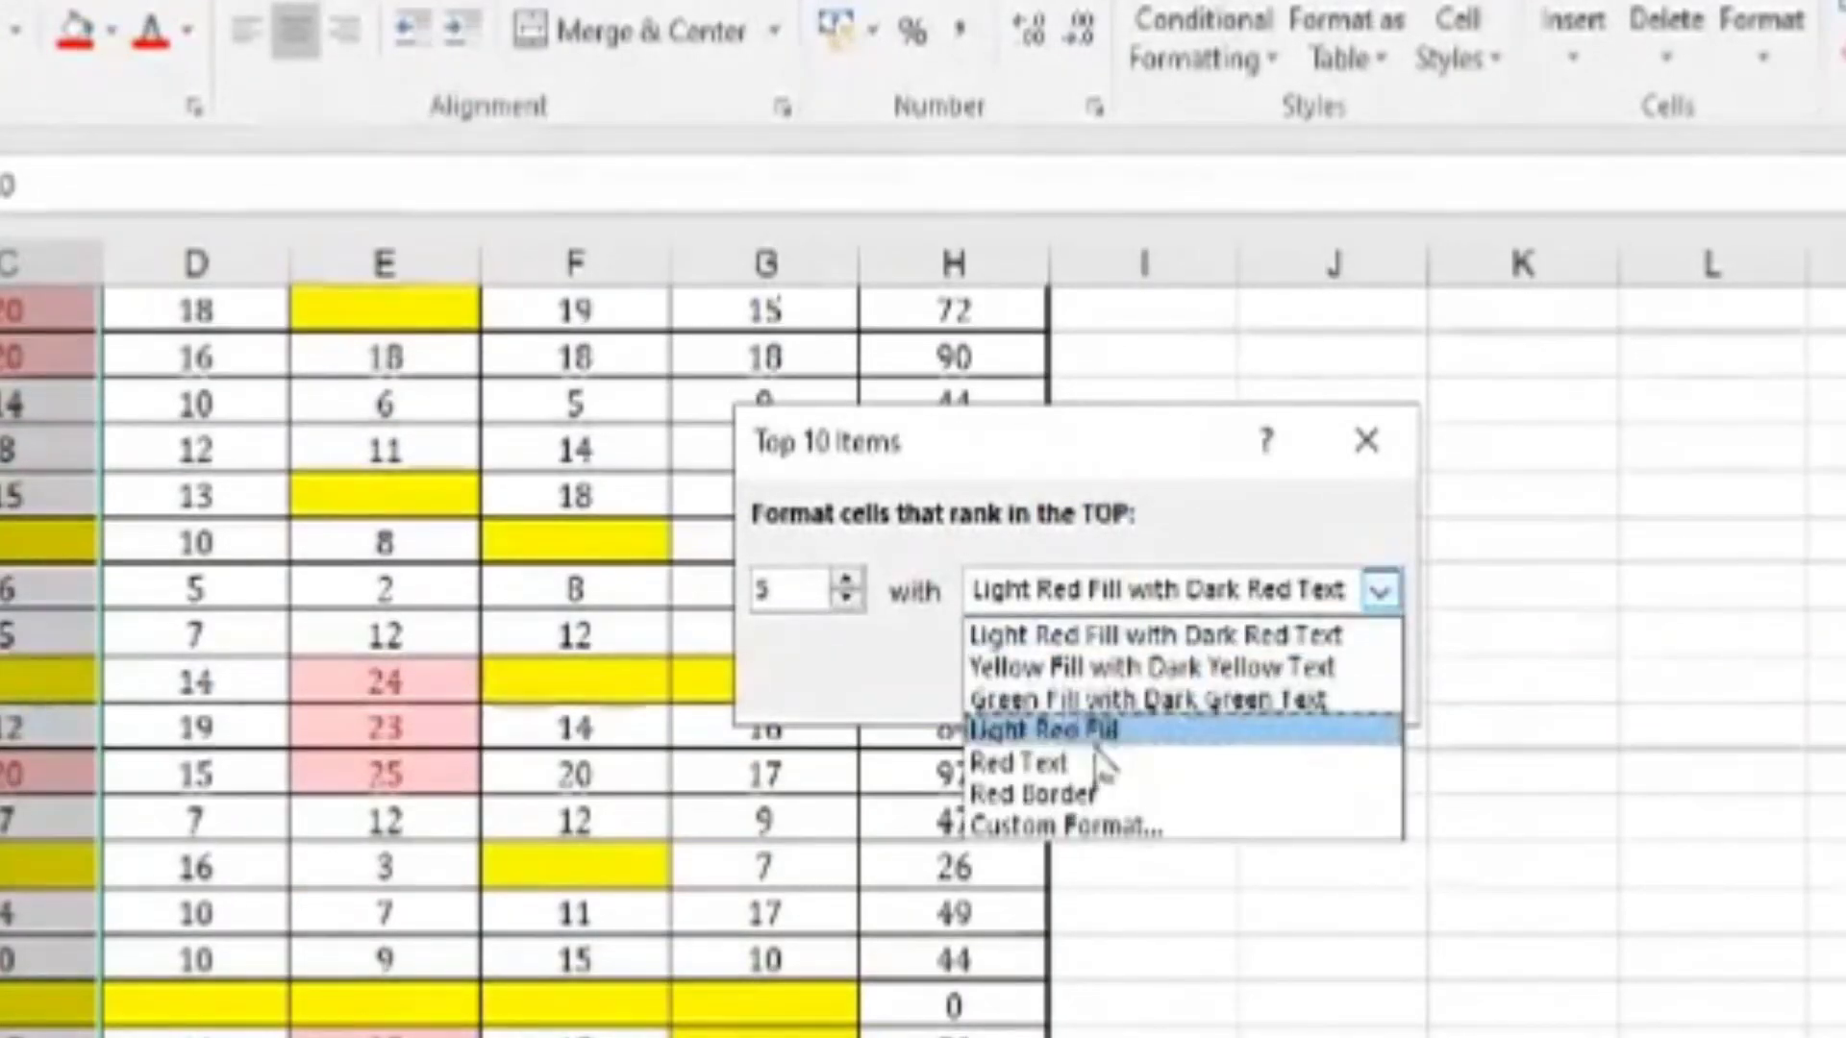
{"action": "left_click", "coordinate": [1105, 700]}
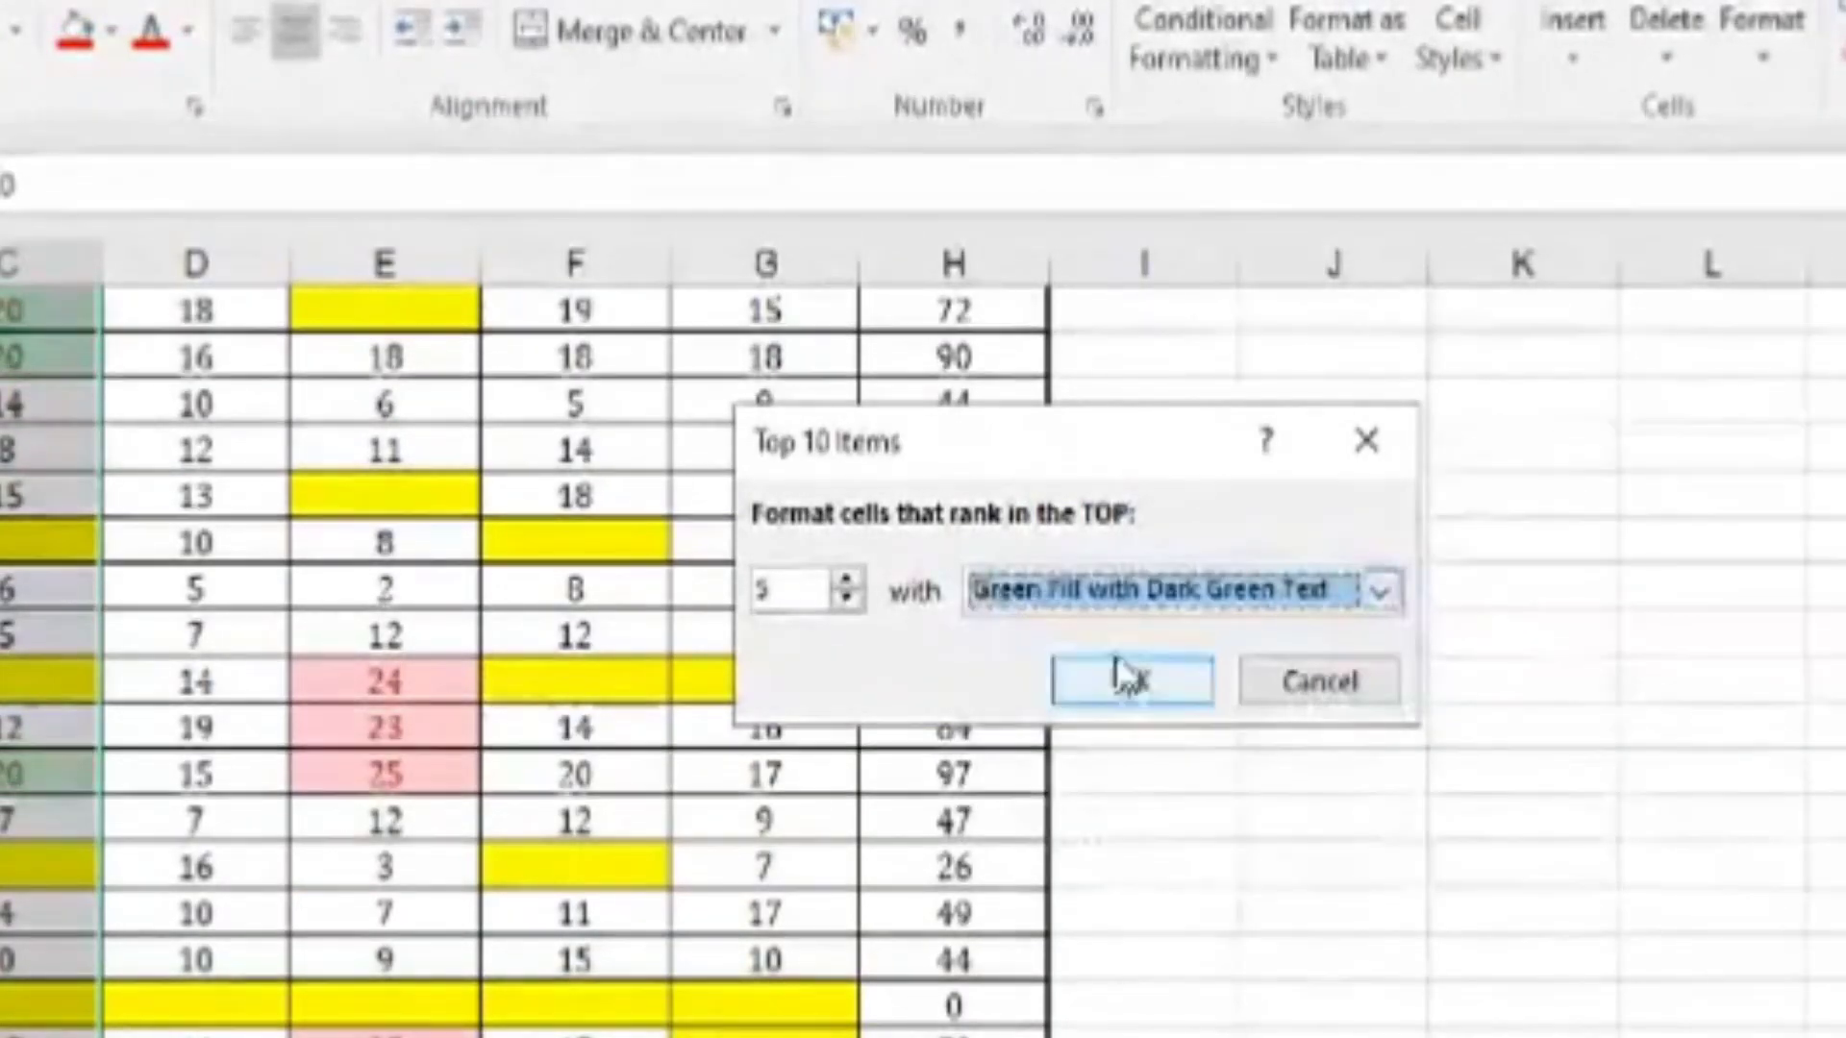
{"action": "left_click", "coordinate": [1123, 678]}
{"action": "scroll", "coordinate": [414, 584], "scroll_direction": "up", "scroll_amount": 2}
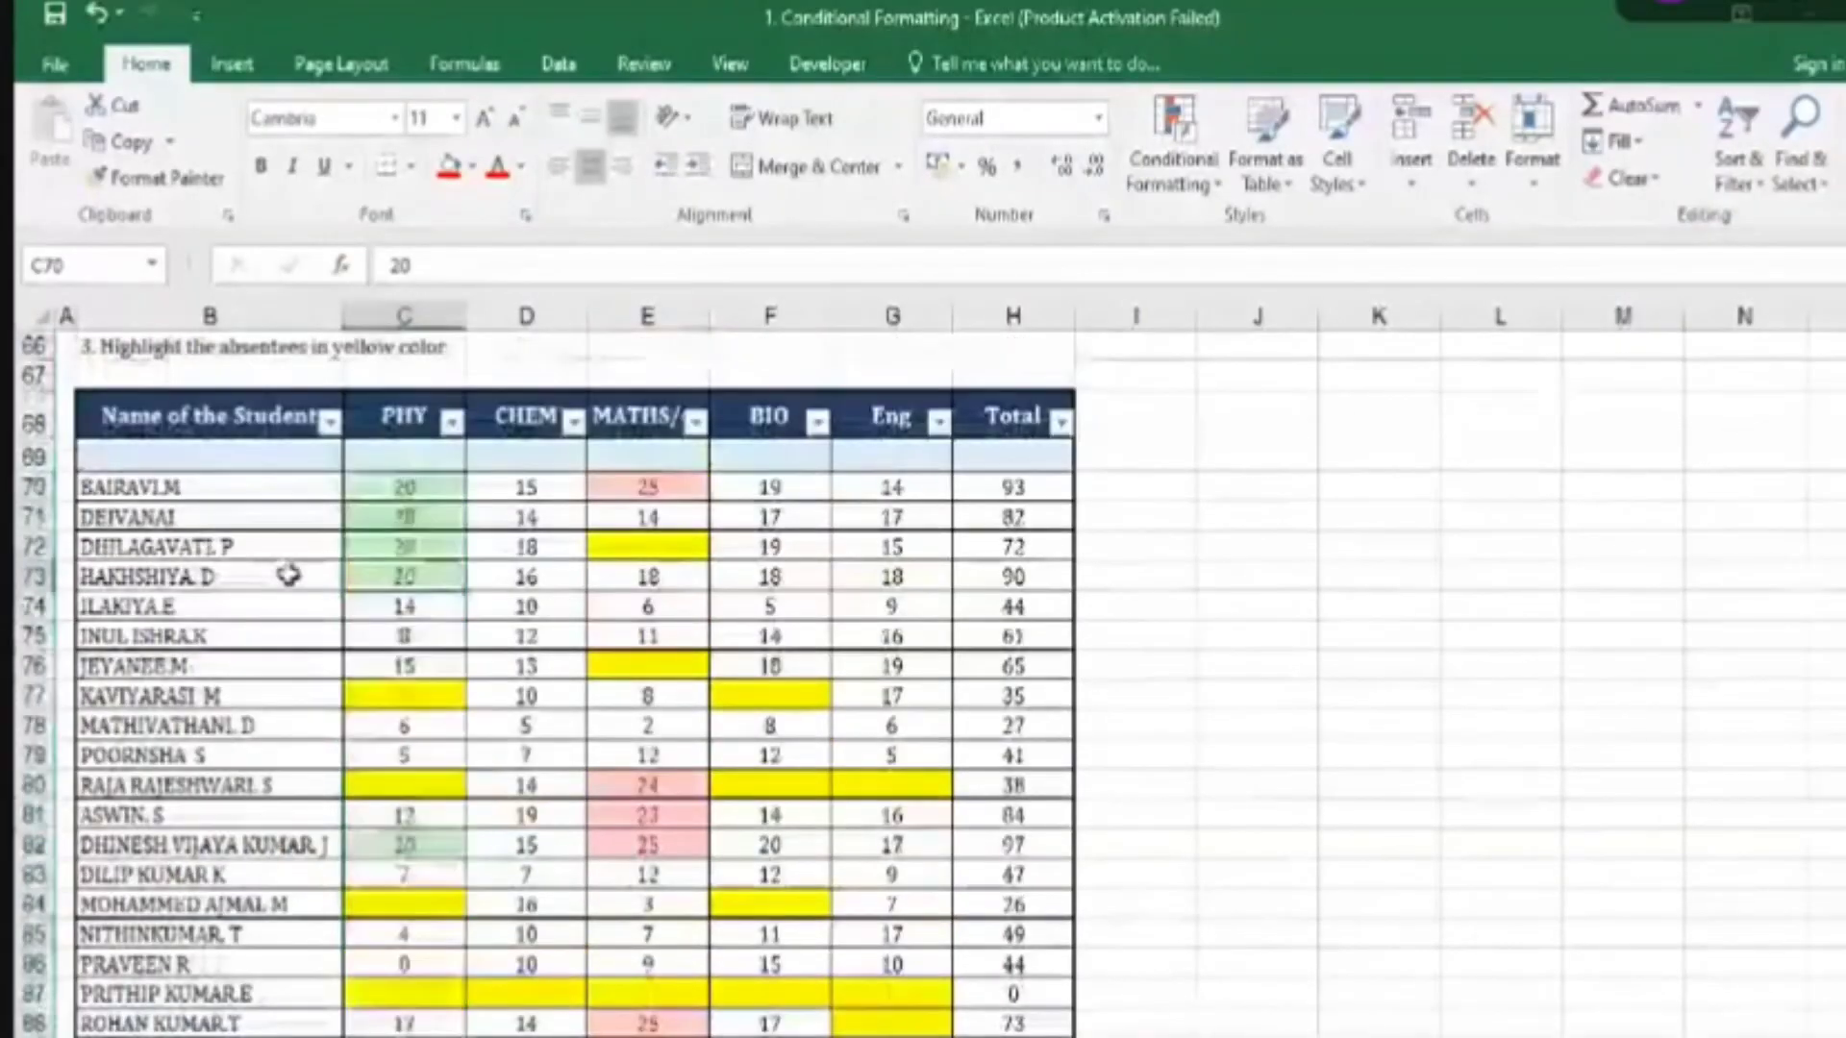
{"action": "mouse_move", "coordinate": [541, 546]}
{"action": "left_mouse_down"}
{"action": "mouse_move", "coordinate": [527, 933]}
{"action": "mouse_move", "coordinate": [545, 543]}
{"action": "left_mouse_up"}
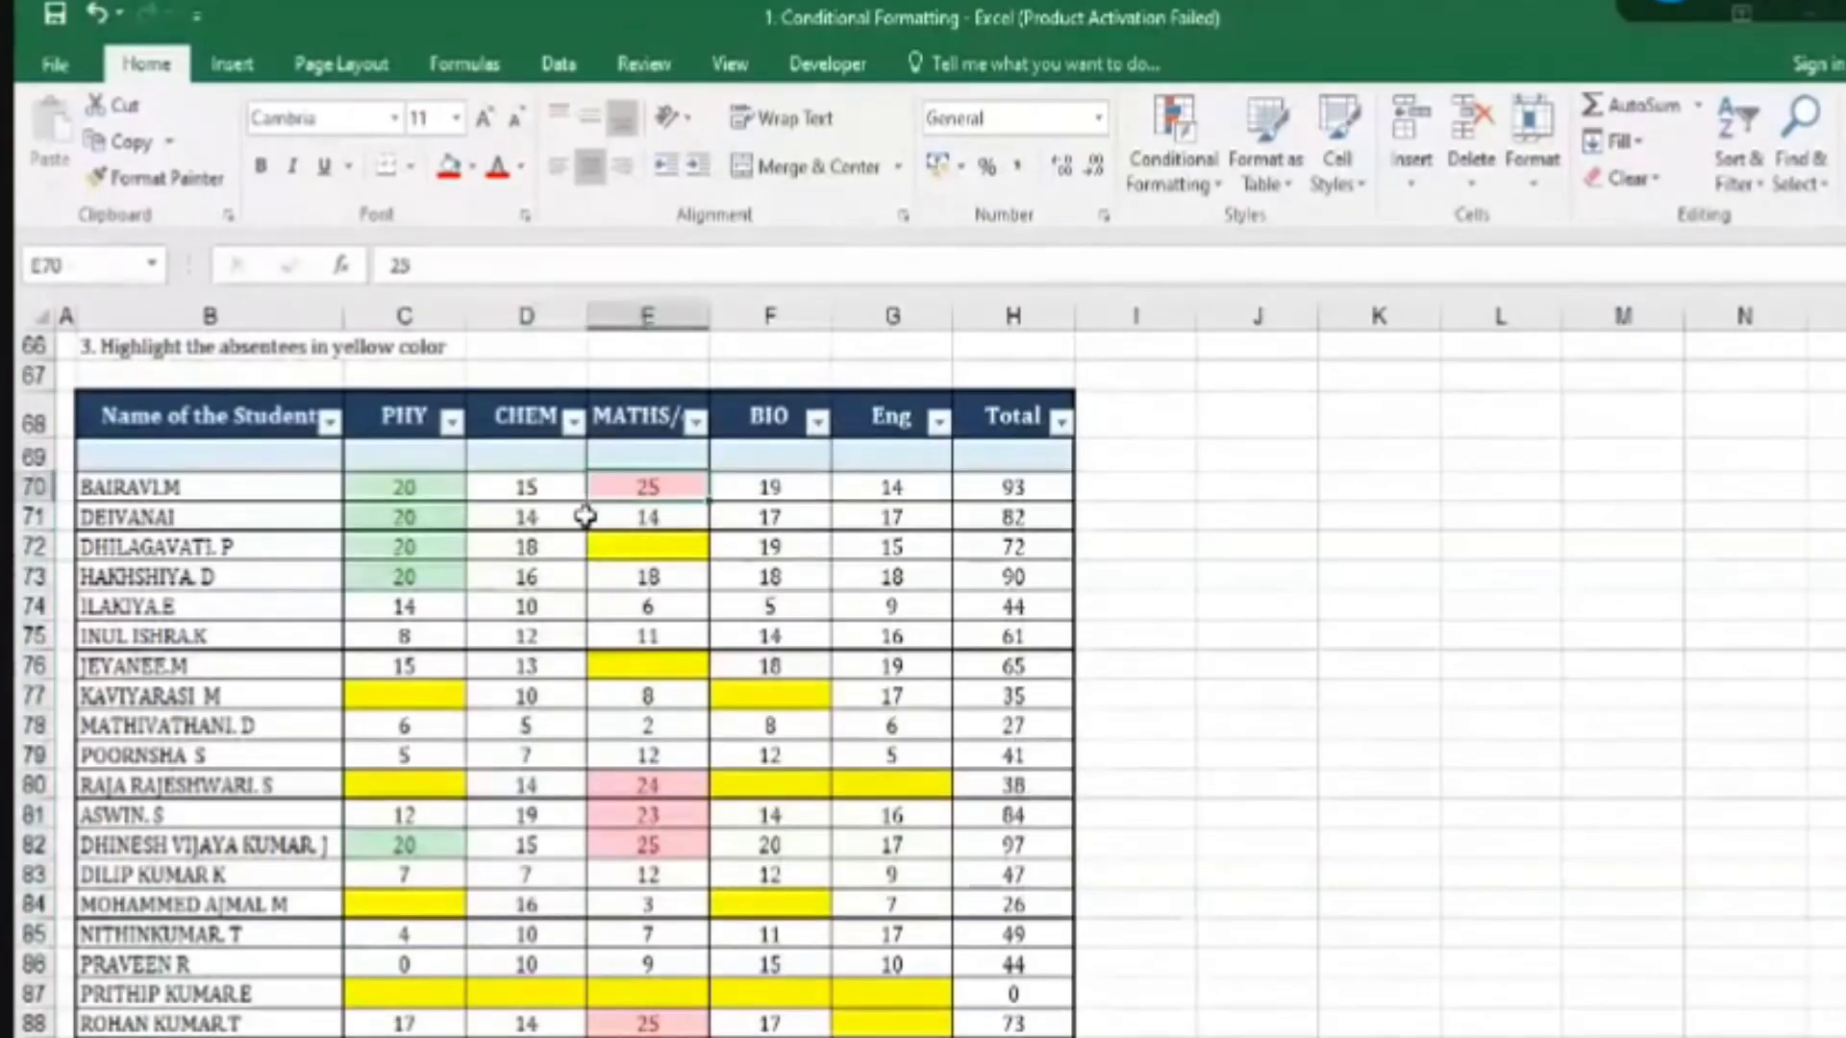